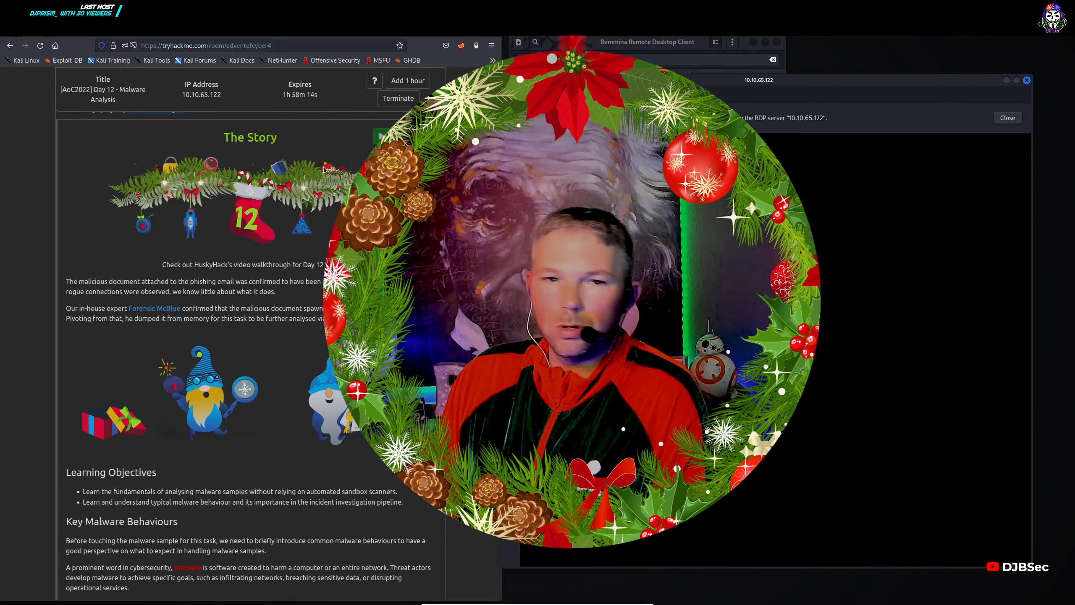
Dismiss the Remmina notice about the RDP server 10.10.65.122.
{"action": "scroll", "coordinate": [249, 339], "scroll_direction": "up", "scroll_amount": 2}
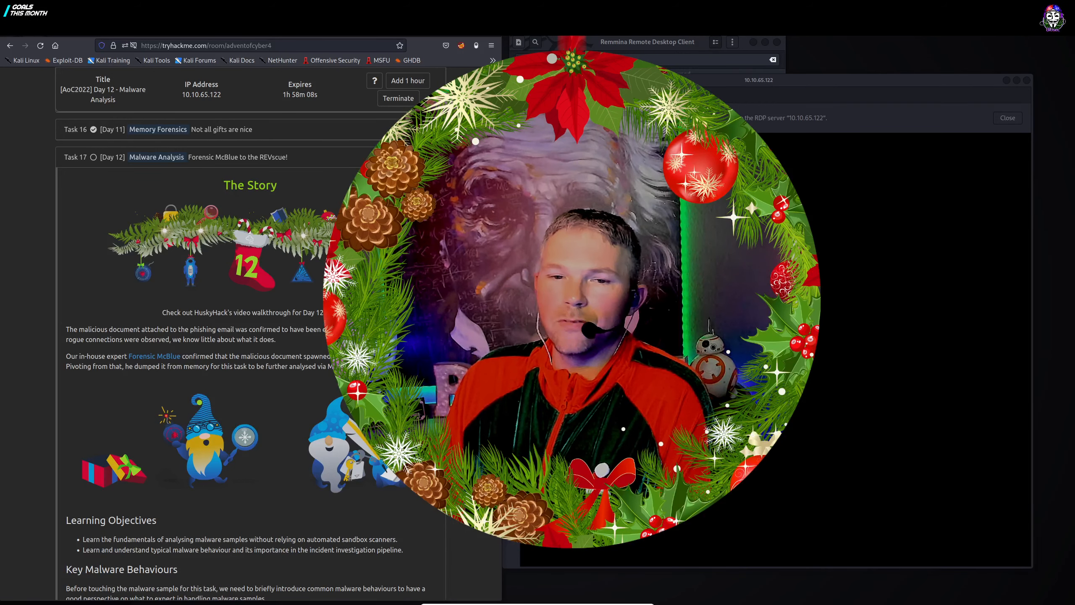
{"action": "left_click", "coordinate": [719, 118]}
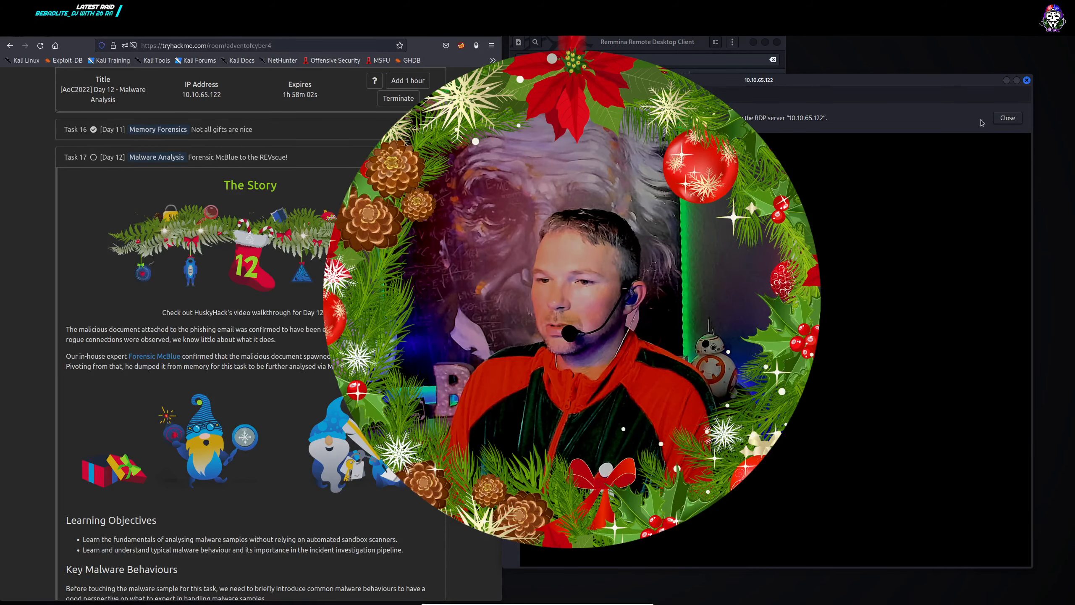
{"action": "left_click", "coordinate": [1007, 117]}
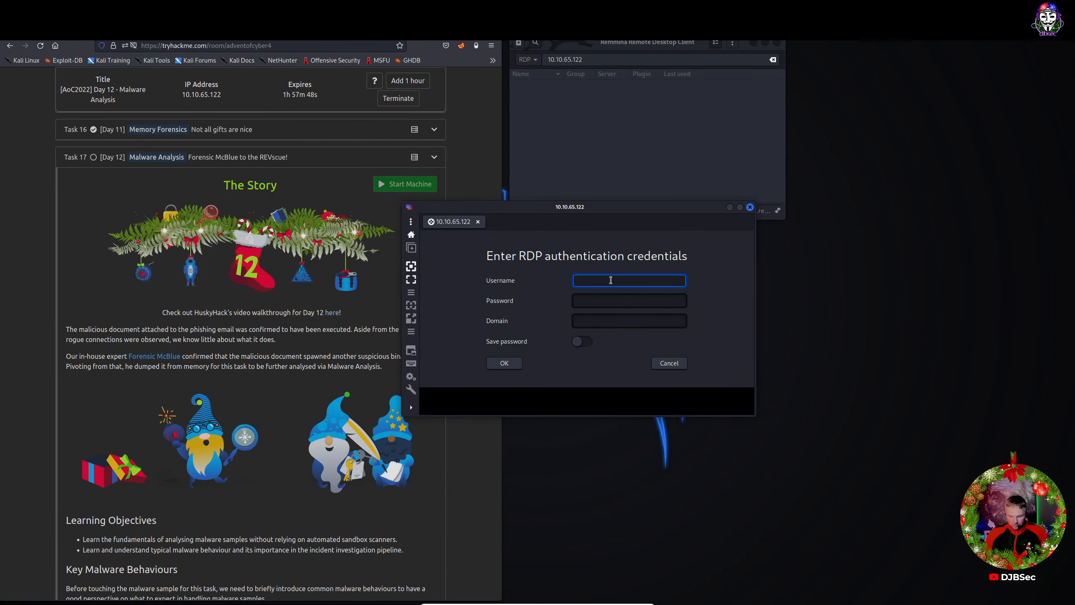
Log in to 10.10.65.122 as administrator with the account password, then move and enlarge the session window.
{"action": "type", "text": "administrator"}
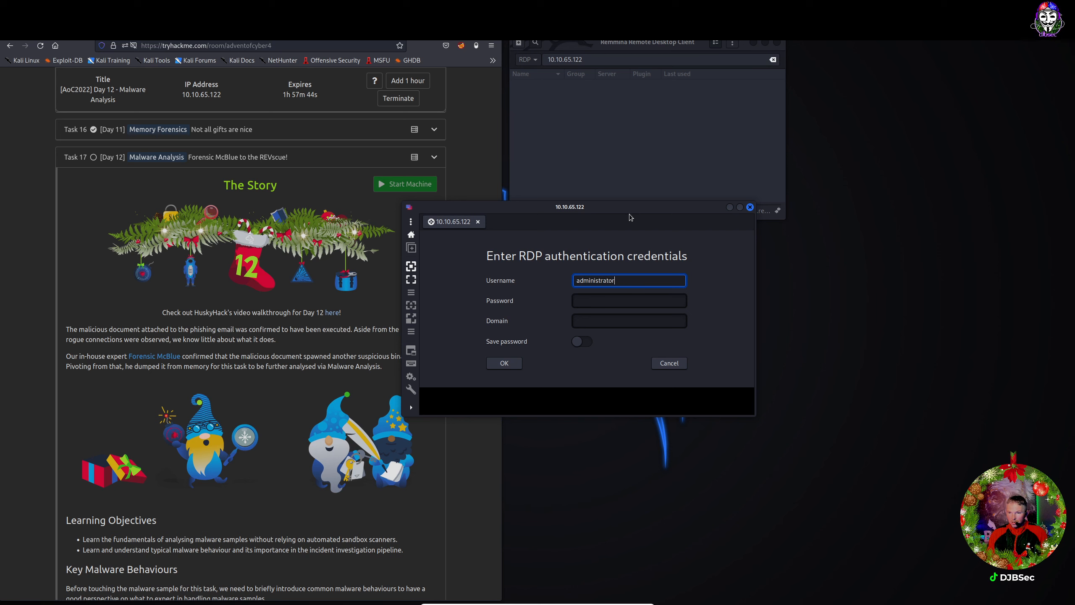
{"action": "key", "text": "Tab"}
{"action": "type", "text": "superSe"}
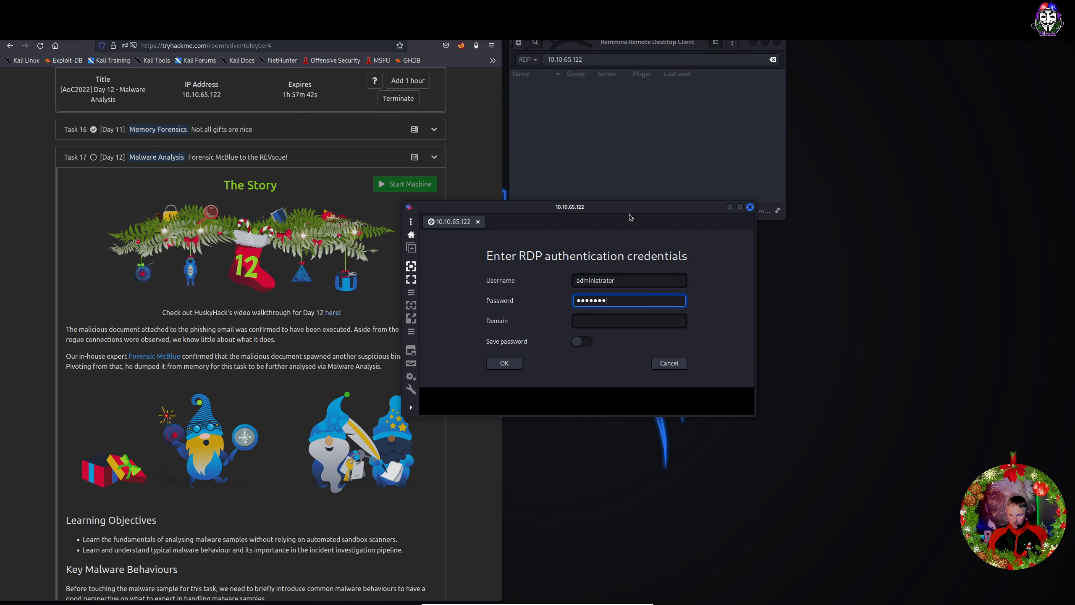
{"action": "type", "text": "cret"}
{"action": "key", "text": "Return"}
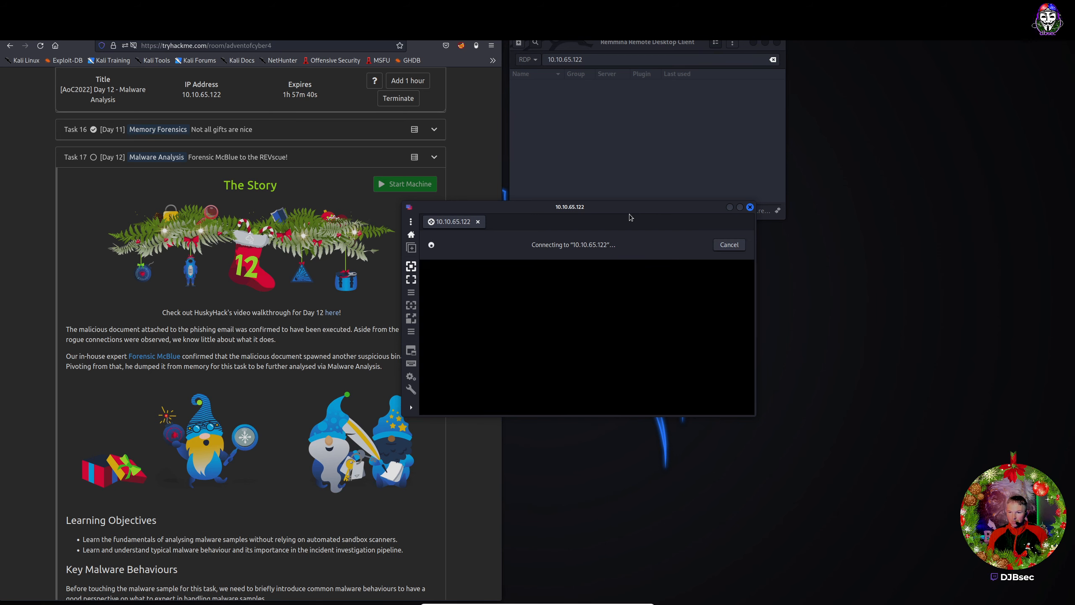
{"action": "left_click_drag", "start_coordinate": [628, 210], "coordinate": [726, 33]}
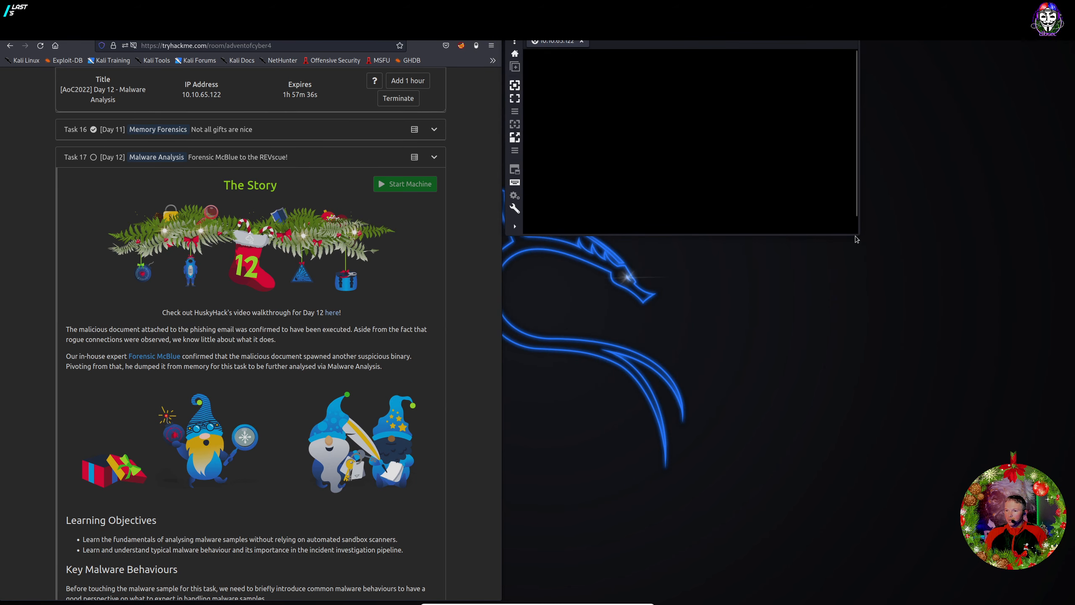
{"action": "left_click_drag", "start_coordinate": [857, 240], "coordinate": [1053, 590]}
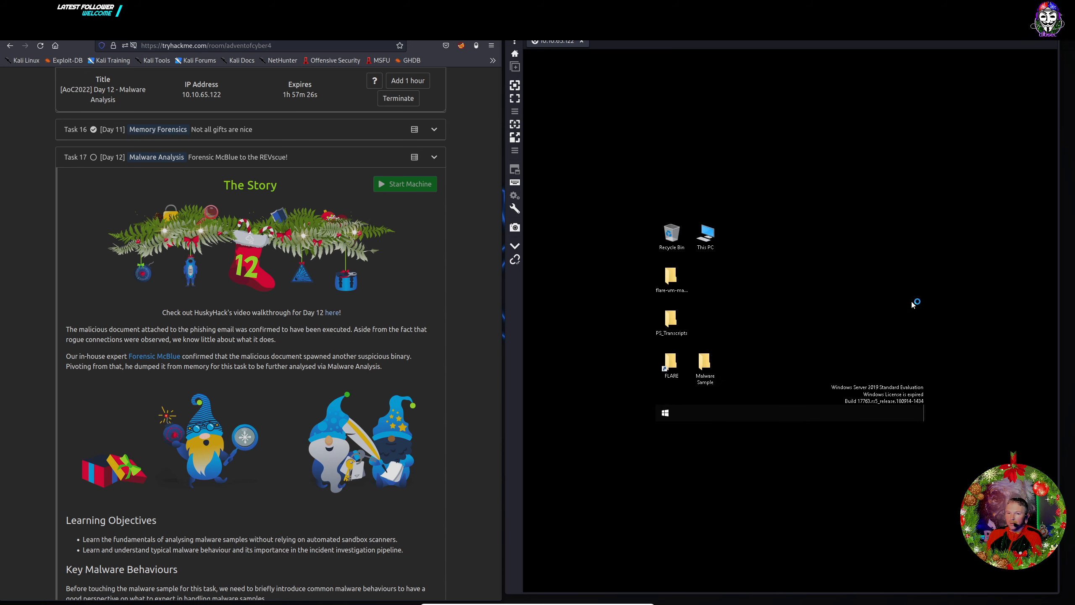
Toggle scaling so the remote Windows desktop fits the Remmina session window.
{"action": "left_click", "coordinate": [513, 127]}
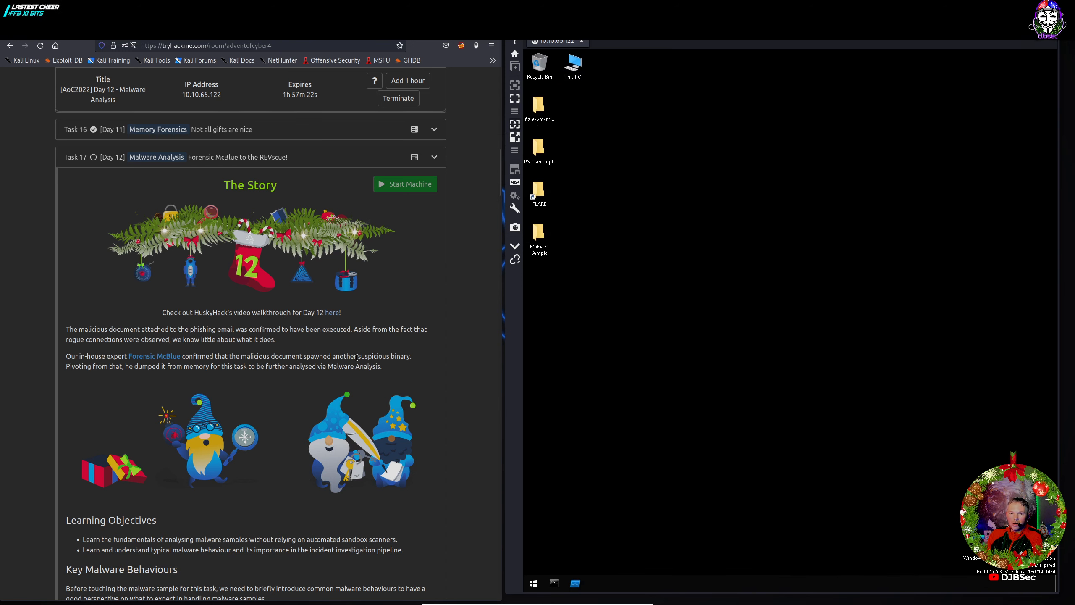
{"action": "scroll", "coordinate": [357, 359], "scroll_direction": "down", "scroll_amount": 2}
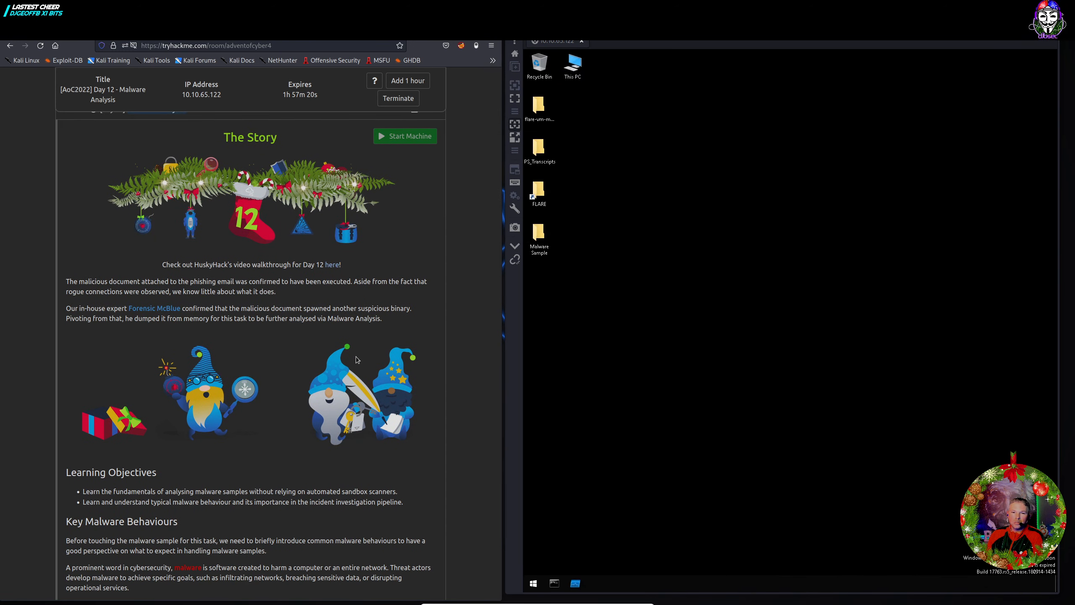
{"action": "scroll", "coordinate": [357, 359], "scroll_direction": "up", "scroll_amount": 2}
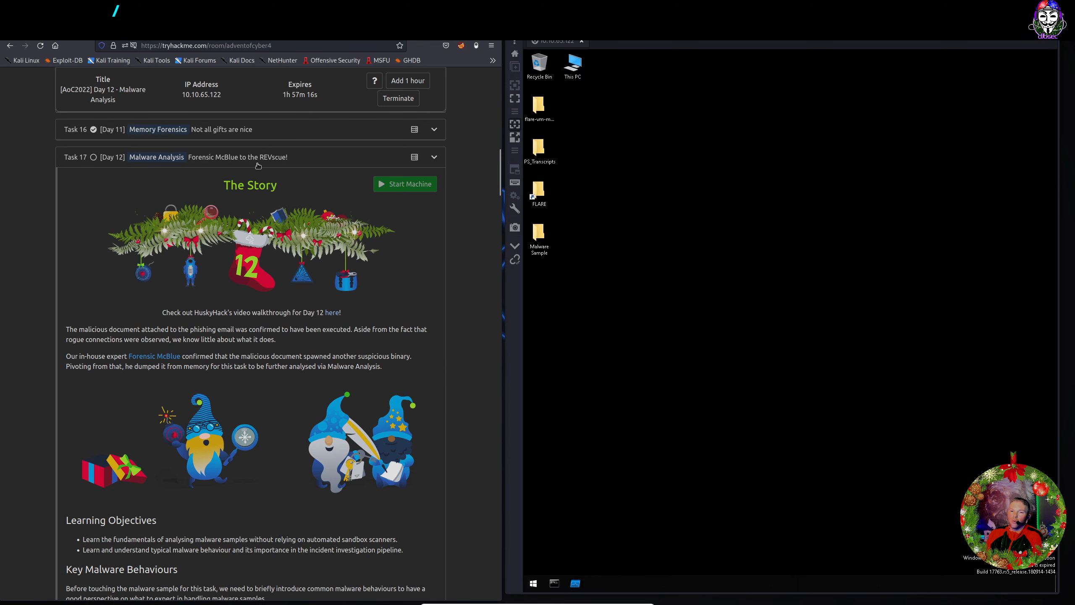
{"action": "scroll", "coordinate": [286, 217], "scroll_direction": "down", "scroll_amount": 3}
{"action": "scroll", "coordinate": [286, 217], "scroll_direction": "down", "scroll_amount": 1}
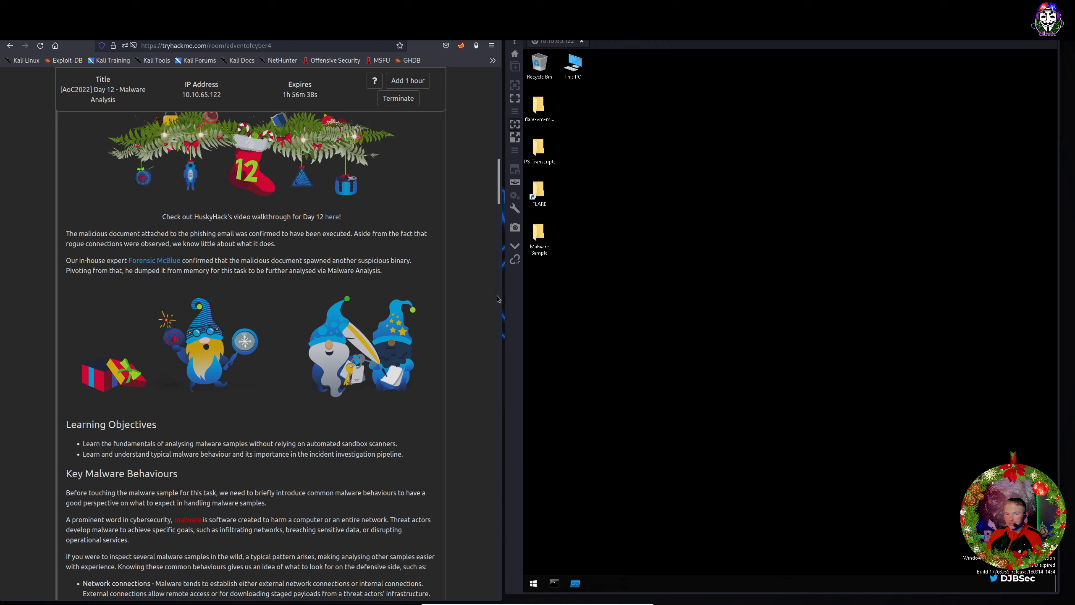
Scroll the Day 12 task page to Key Malware Behaviours and Dangers of Analysing Malware Samples.
{"action": "scroll", "coordinate": [369, 356], "scroll_direction": "down", "scroll_amount": 5}
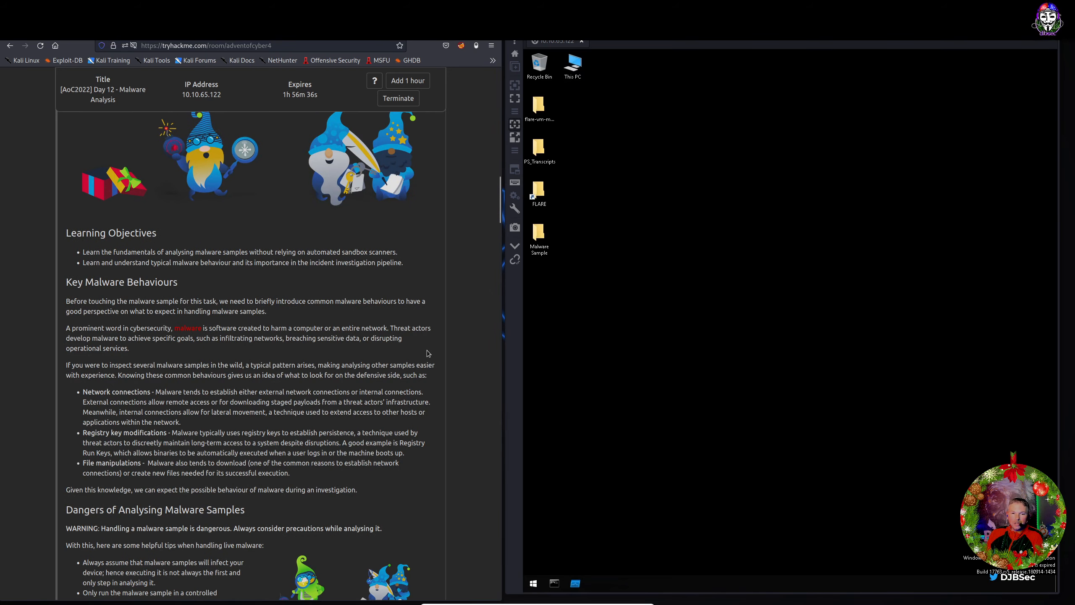
{"action": "scroll", "coordinate": [447, 353], "scroll_direction": "down", "scroll_amount": 1}
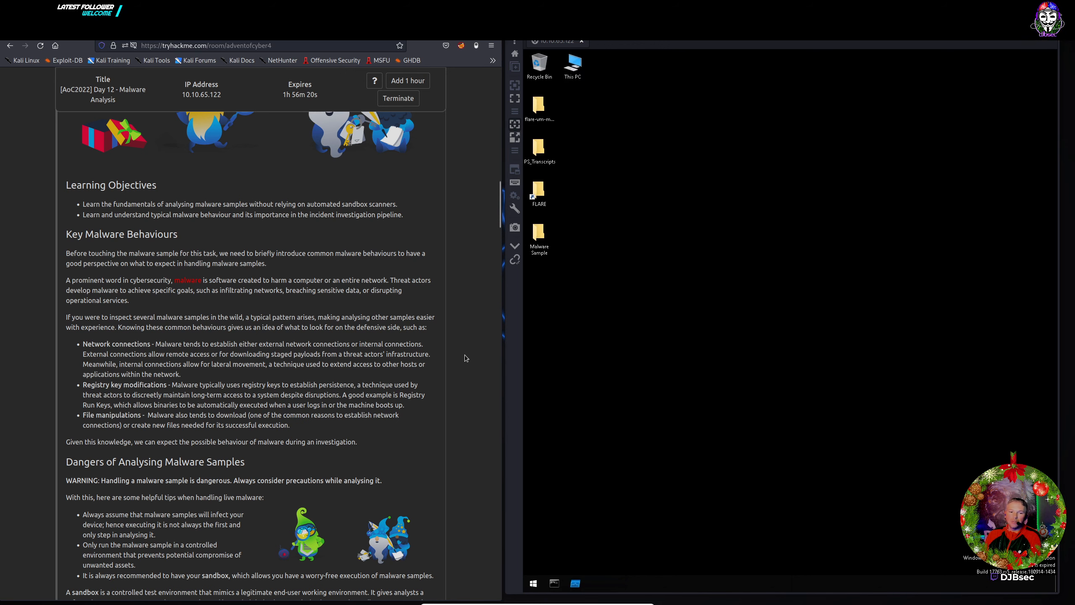
{"action": "scroll", "coordinate": [466, 356], "scroll_direction": "down", "scroll_amount": 2}
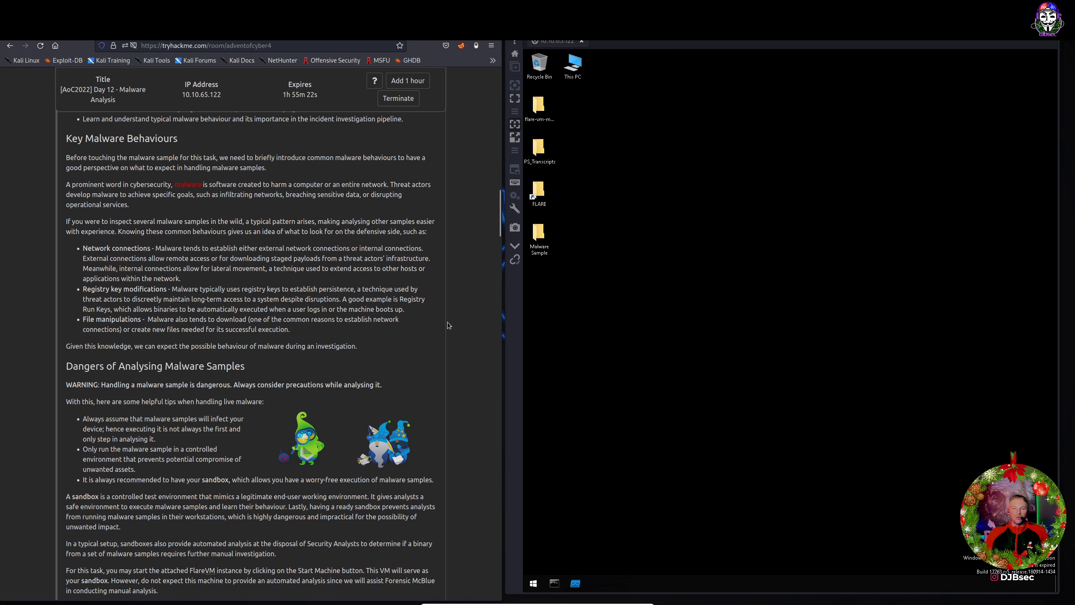
{"action": "scroll", "coordinate": [448, 325], "scroll_direction": "down", "scroll_amount": 2}
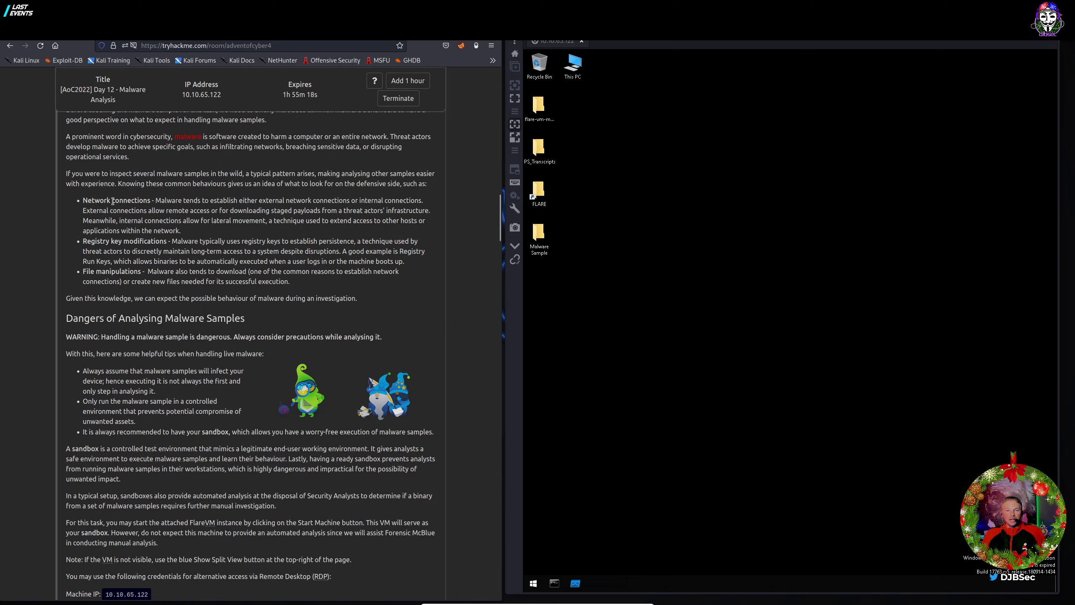
Highlight the Registry key modifications and File manipulations labels, then scroll to Static and Dynamic Analysis.
{"action": "left_click_drag", "start_coordinate": [86, 241], "coordinate": [165, 247]}
{"action": "left_click", "coordinate": [122, 263]}
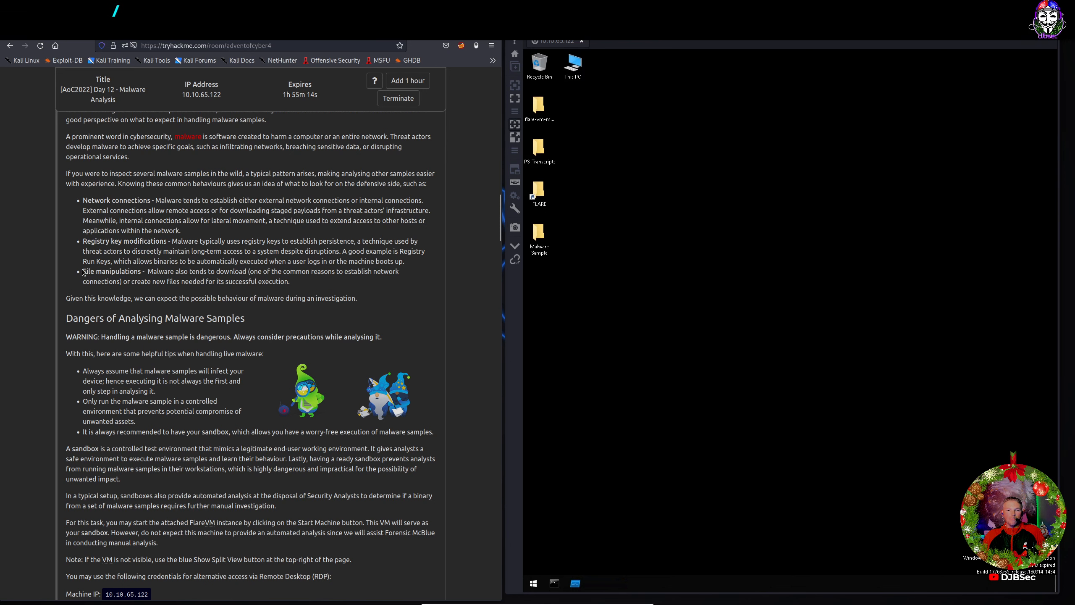
{"action": "left_click_drag", "start_coordinate": [144, 272], "coordinate": [113, 272]}
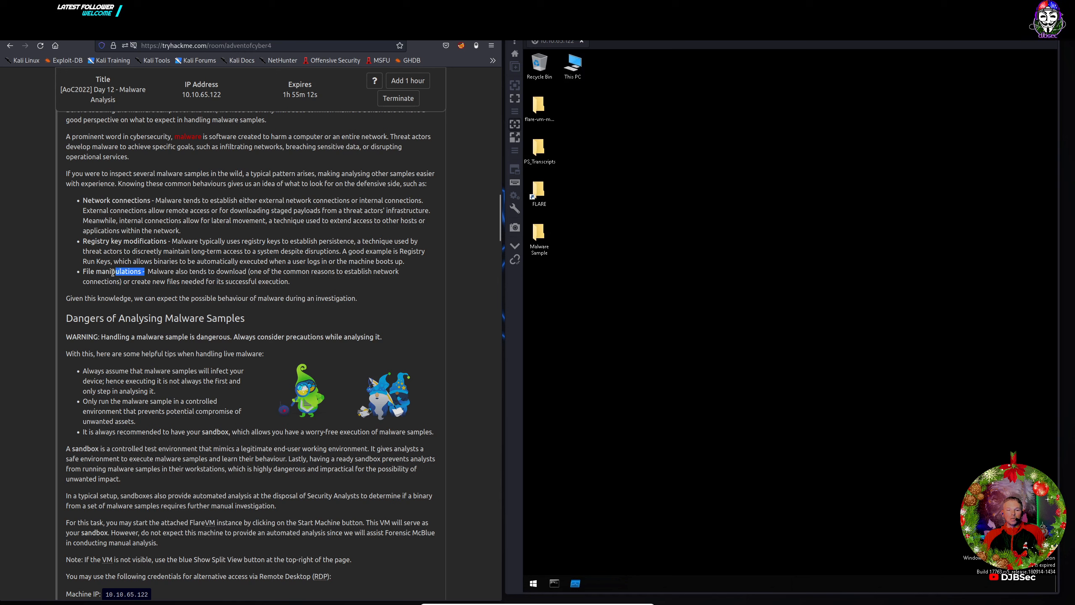
{"action": "left_click", "coordinate": [102, 272]}
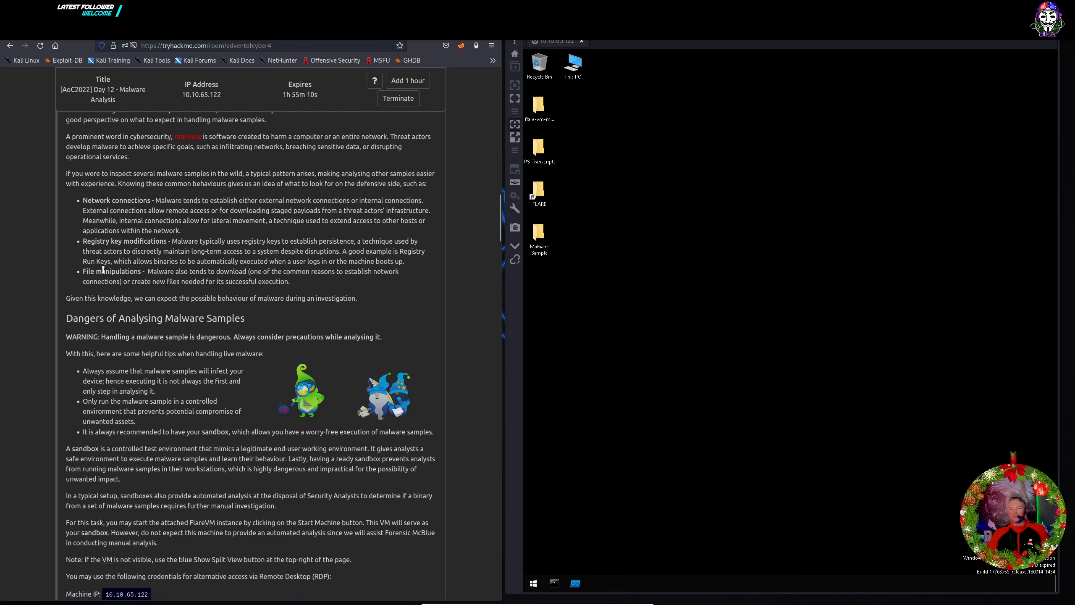
{"action": "scroll", "coordinate": [216, 287], "scroll_direction": "down", "scroll_amount": 2}
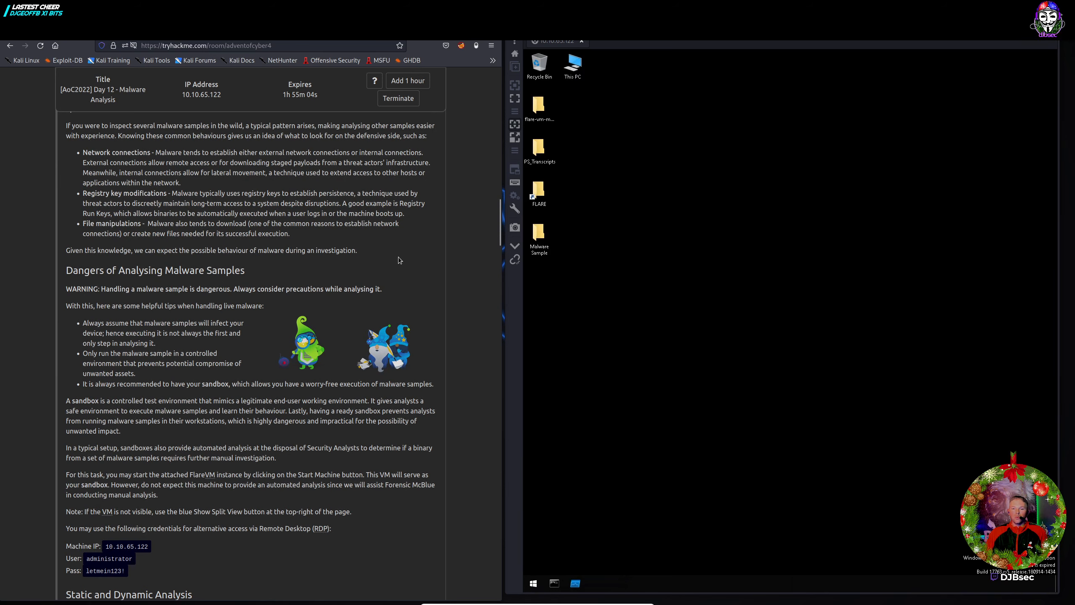
{"action": "scroll", "coordinate": [415, 264], "scroll_direction": "down", "scroll_amount": 3}
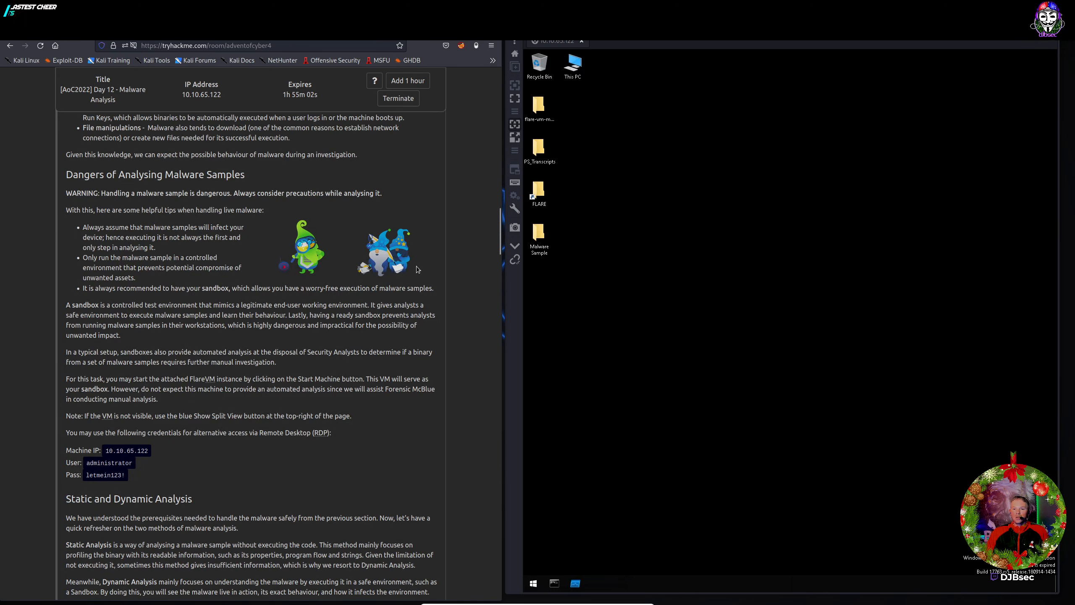
{"action": "scroll", "coordinate": [414, 268], "scroll_direction": "down", "scroll_amount": 1}
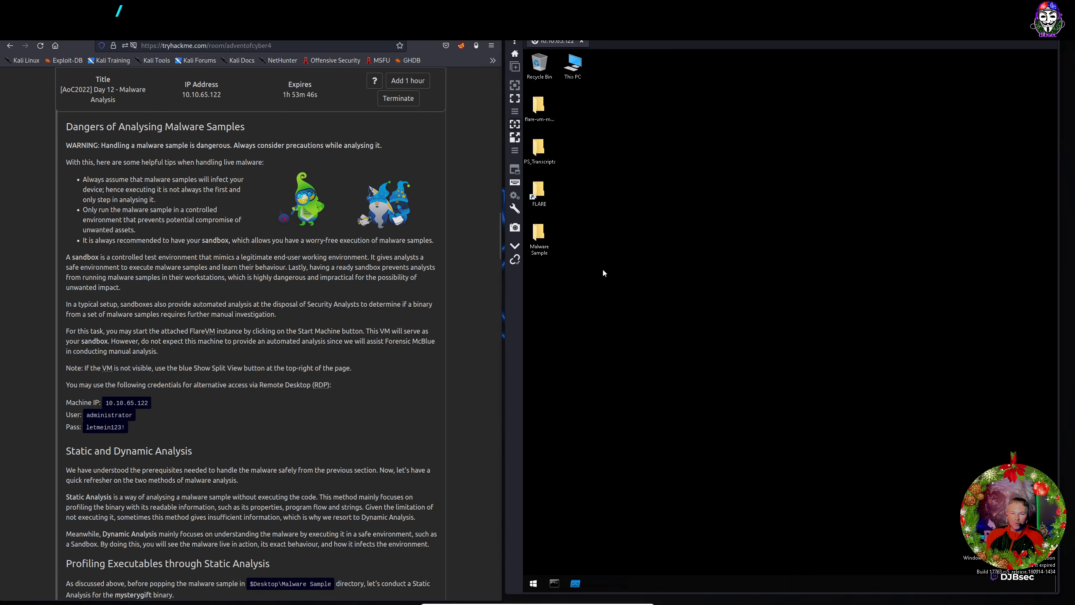
Scroll the task page to the Profiling Executables and Detect It Easy instructions.
{"action": "scroll", "coordinate": [283, 335], "scroll_direction": "down", "scroll_amount": 8}
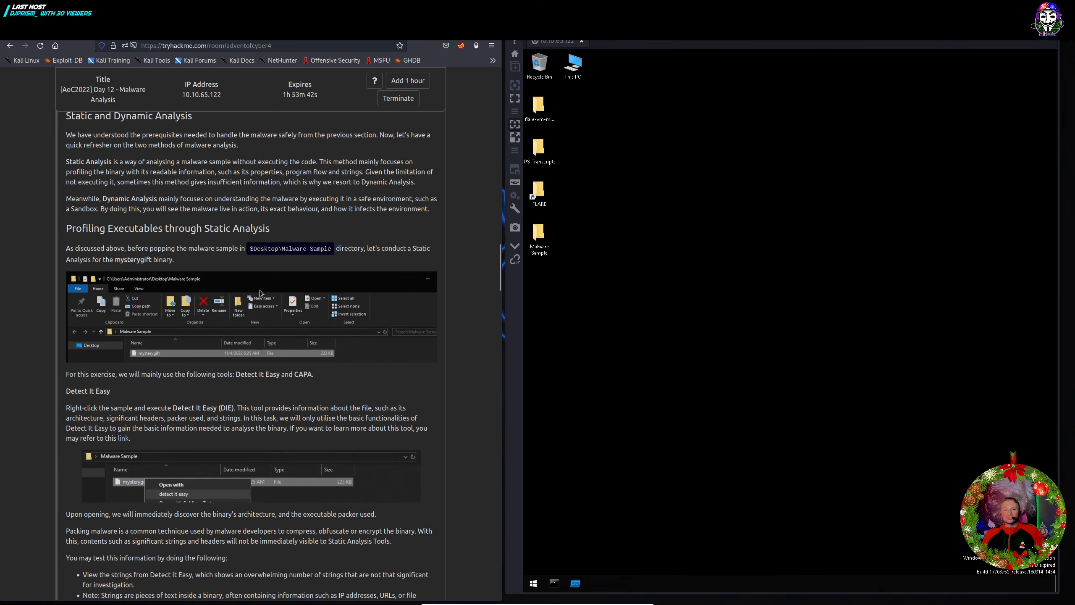
{"action": "scroll", "coordinate": [263, 296], "scroll_direction": "up", "scroll_amount": 2}
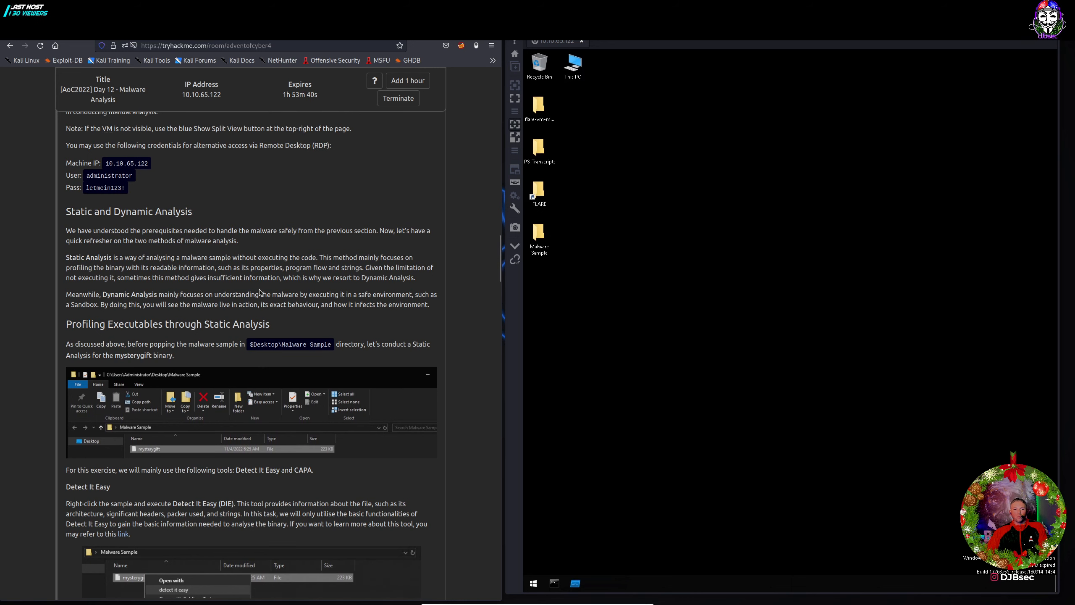
{"action": "scroll", "coordinate": [259, 292], "scroll_direction": "down", "scroll_amount": 1}
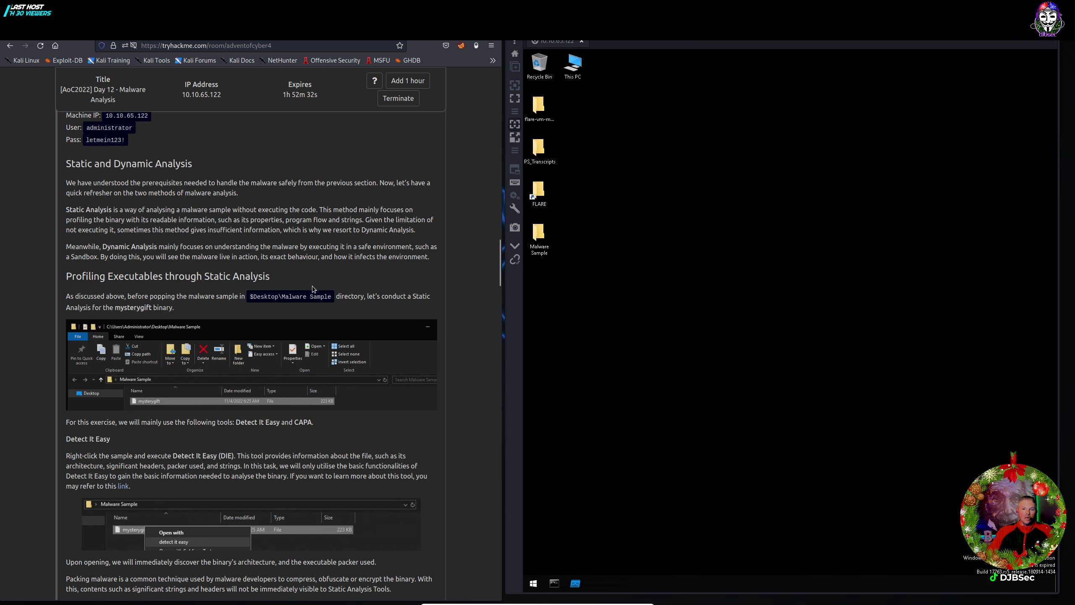
{"action": "scroll", "coordinate": [305, 288], "scroll_direction": "down", "scroll_amount": 2}
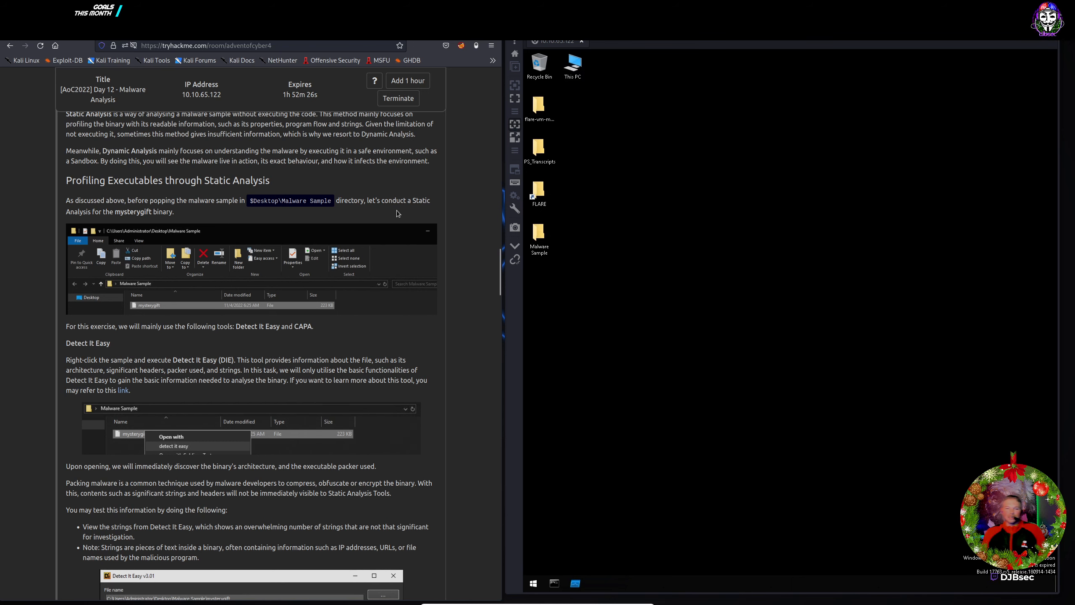
{"action": "scroll", "coordinate": [395, 210], "scroll_direction": "down", "scroll_amount": 1}
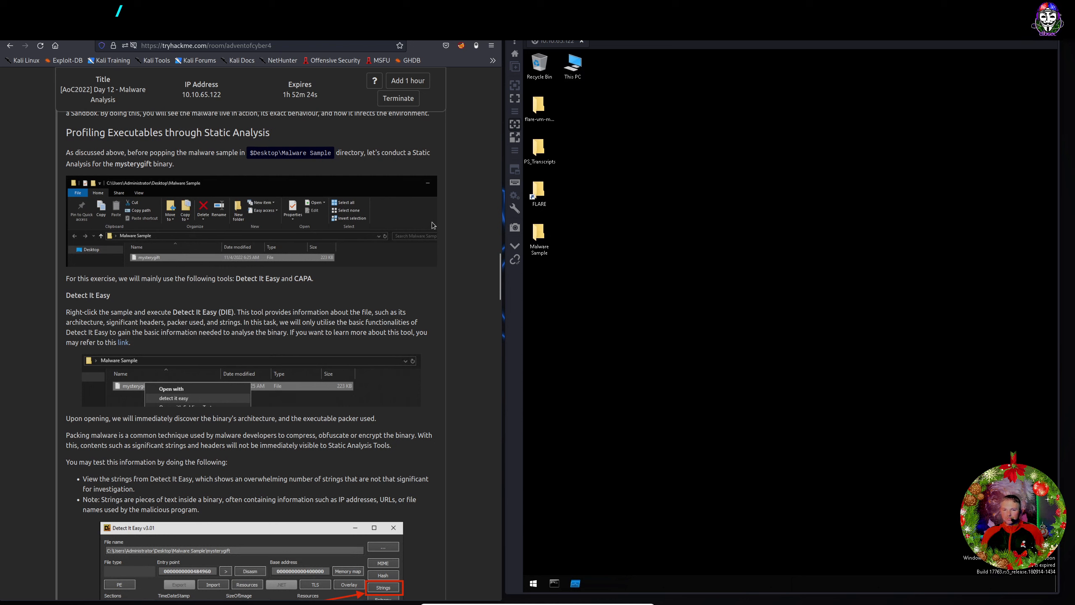
Open the Malware Sample folder on the remote desktop and try running mysterygift.
{"action": "double_click", "coordinate": [539, 231]}
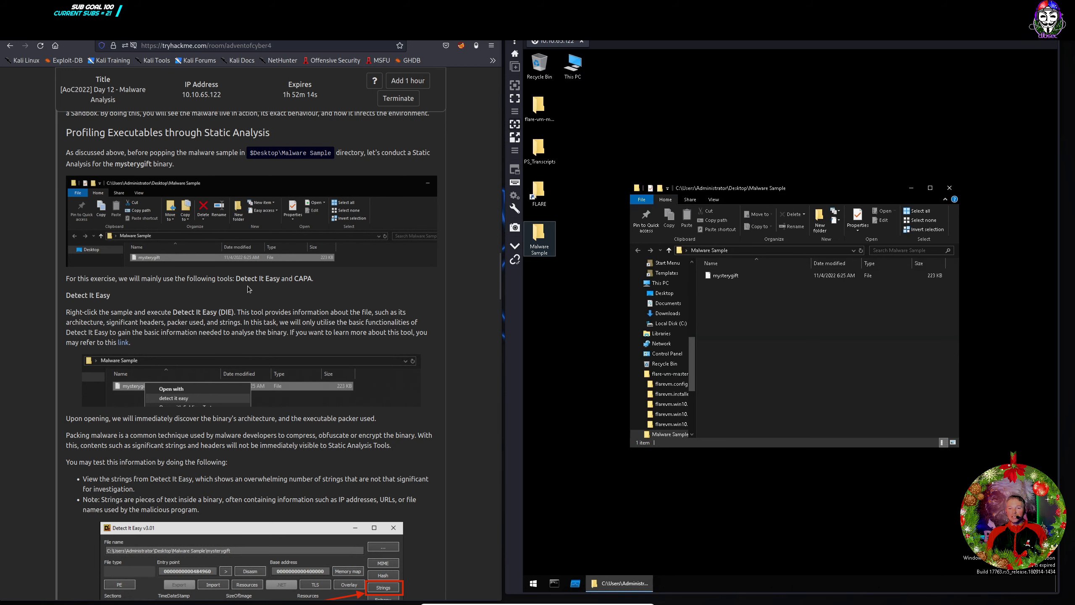
{"action": "scroll", "coordinate": [351, 280], "scroll_direction": "down", "scroll_amount": 2}
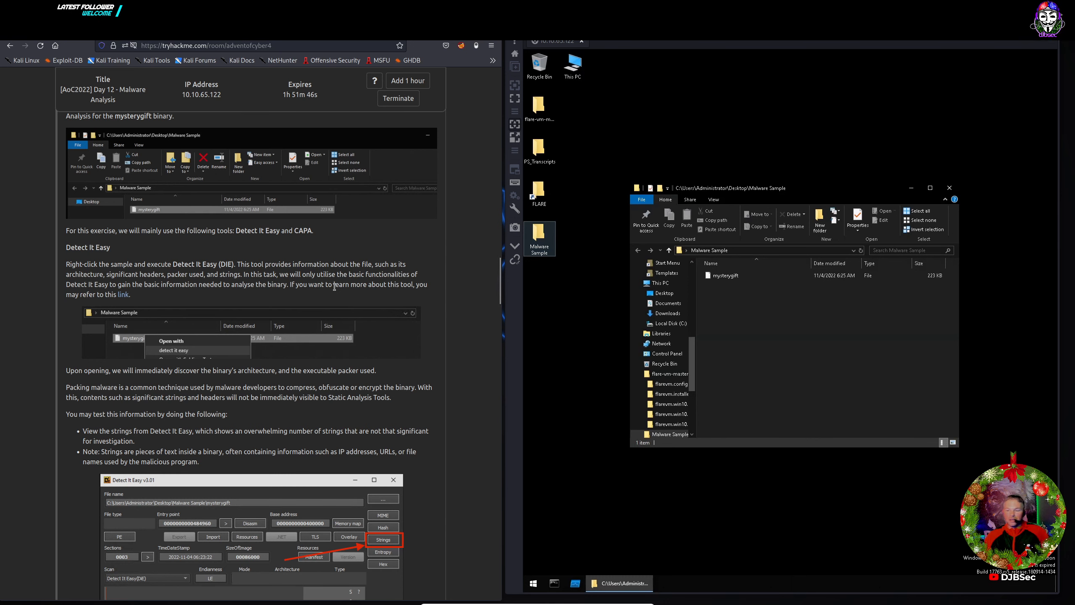
{"action": "left_click_drag", "start_coordinate": [759, 187], "coordinate": [724, 144]}
{"action": "double_click", "coordinate": [691, 235]}
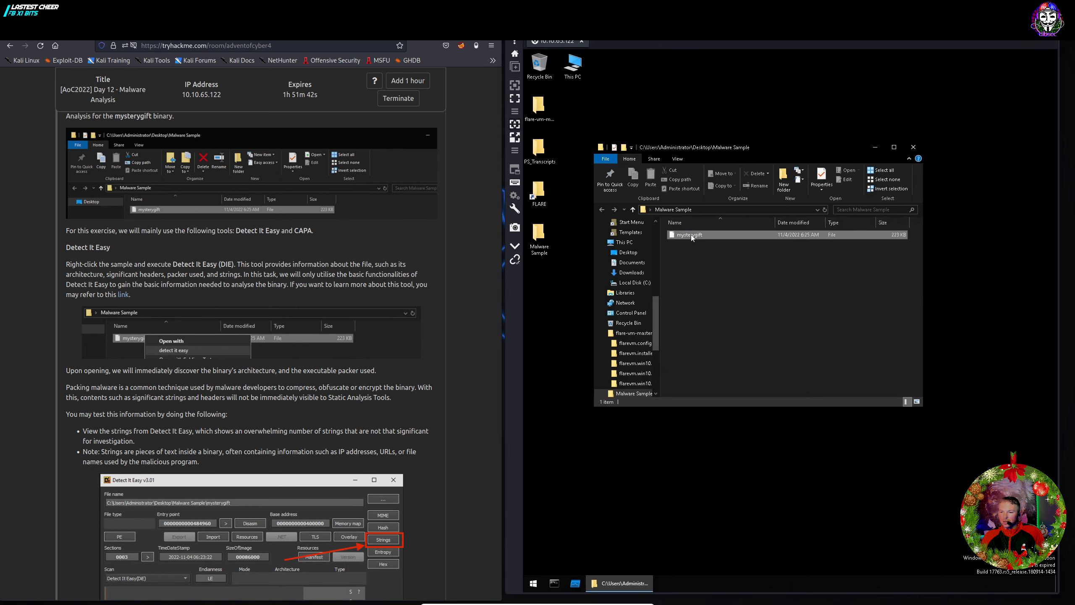
Scan mysterygift with Detect It Easy via its context menu.
{"action": "right_click", "coordinate": [691, 235]}
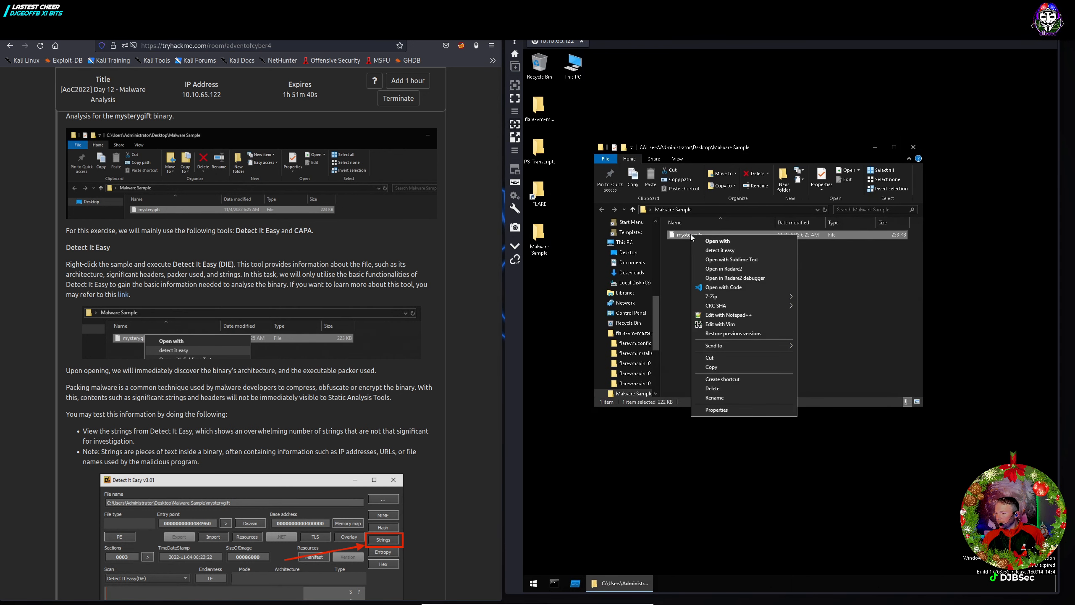
{"action": "left_click", "coordinate": [712, 251]}
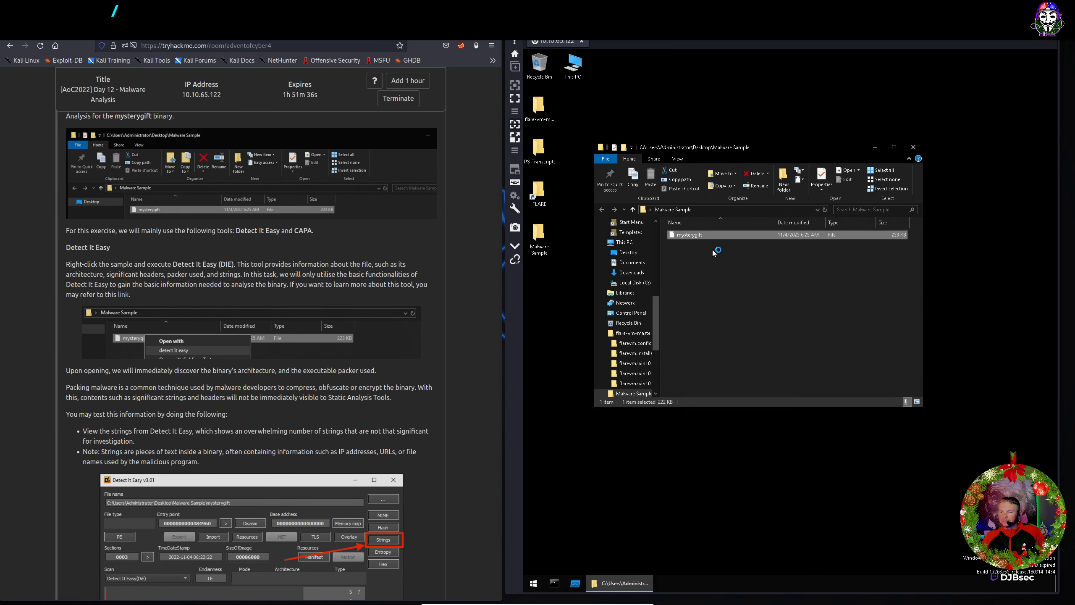
{"action": "scroll", "coordinate": [393, 292], "scroll_direction": "down", "scroll_amount": 4}
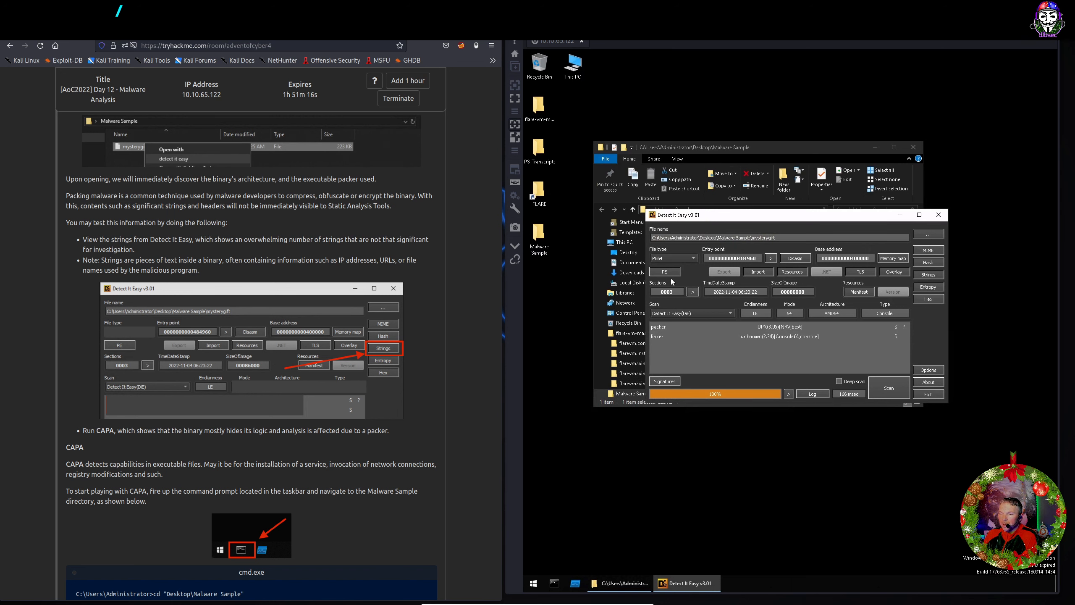
{"action": "left_click", "coordinate": [677, 326]}
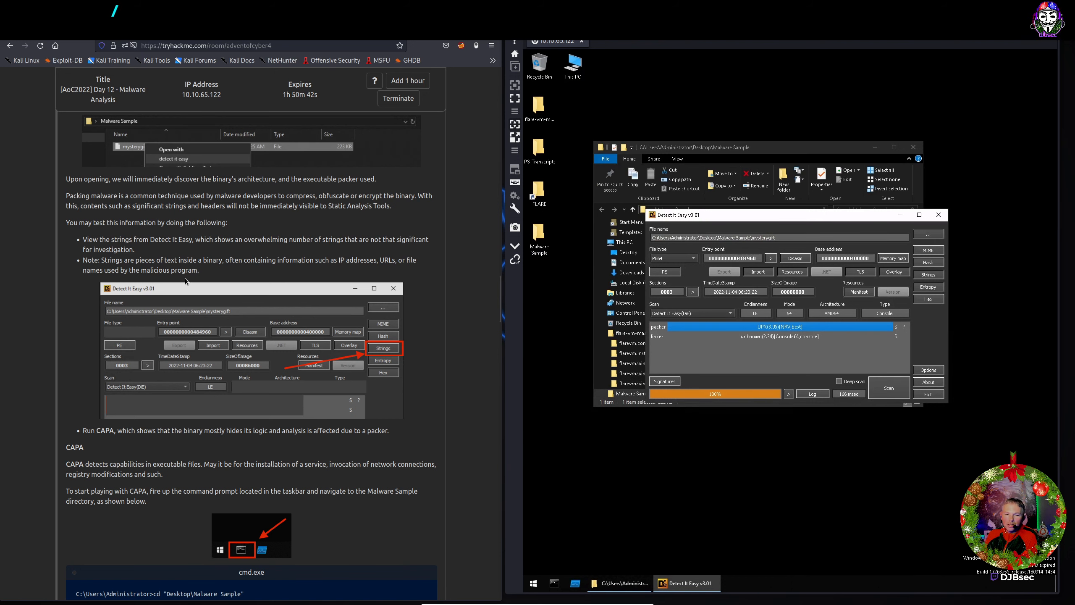
{"action": "left_click", "coordinate": [928, 274]}
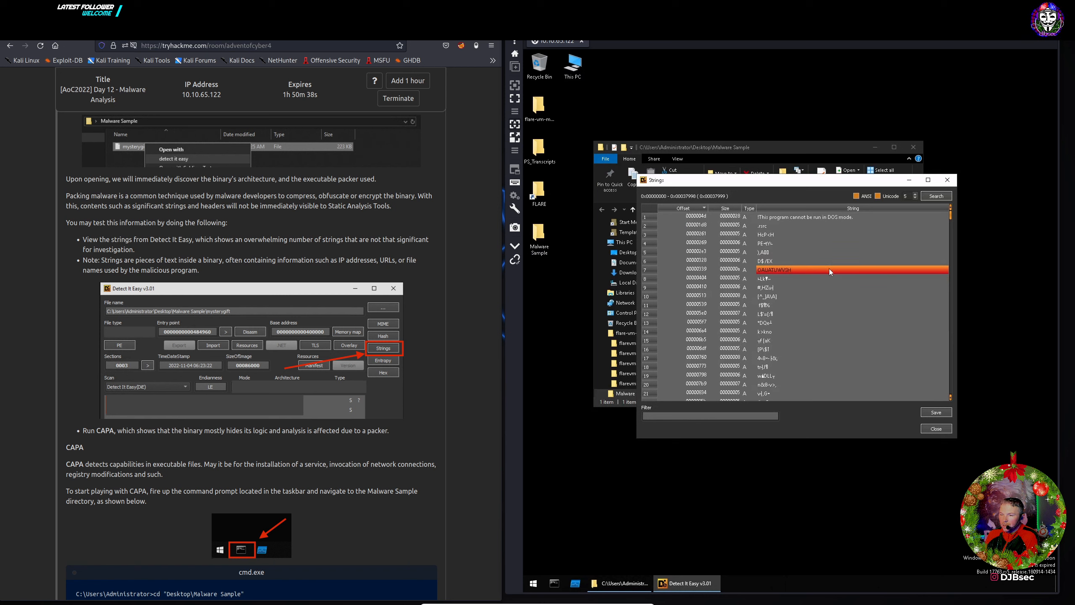
{"action": "scroll", "coordinate": [799, 288], "scroll_direction": "down", "scroll_amount": 14}
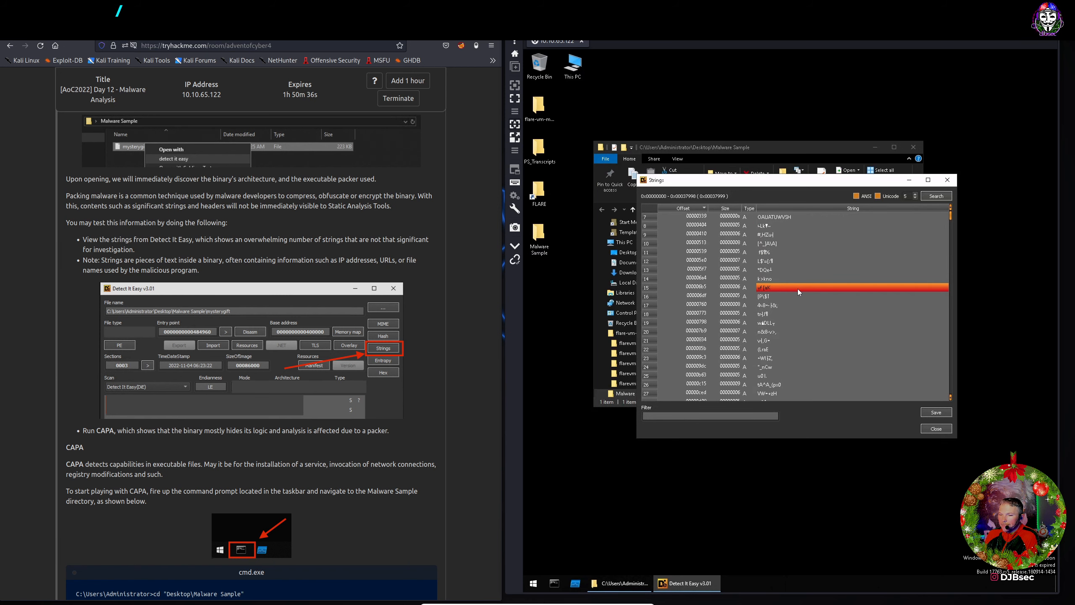
{"action": "scroll", "coordinate": [798, 291], "scroll_direction": "down", "scroll_amount": 10}
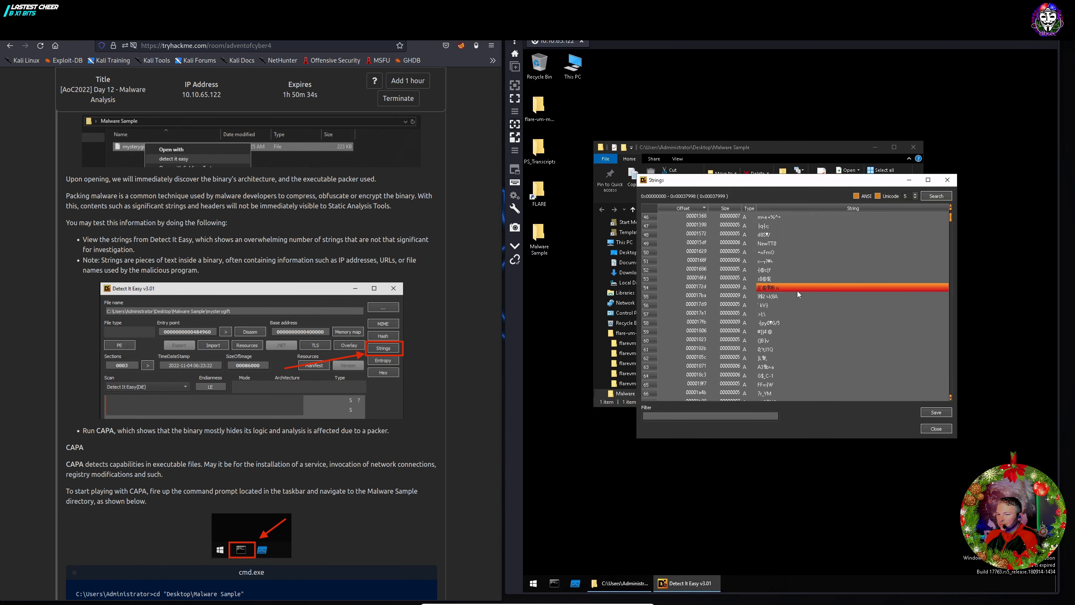
{"action": "scroll", "coordinate": [801, 299], "scroll_direction": "down", "scroll_amount": 20}
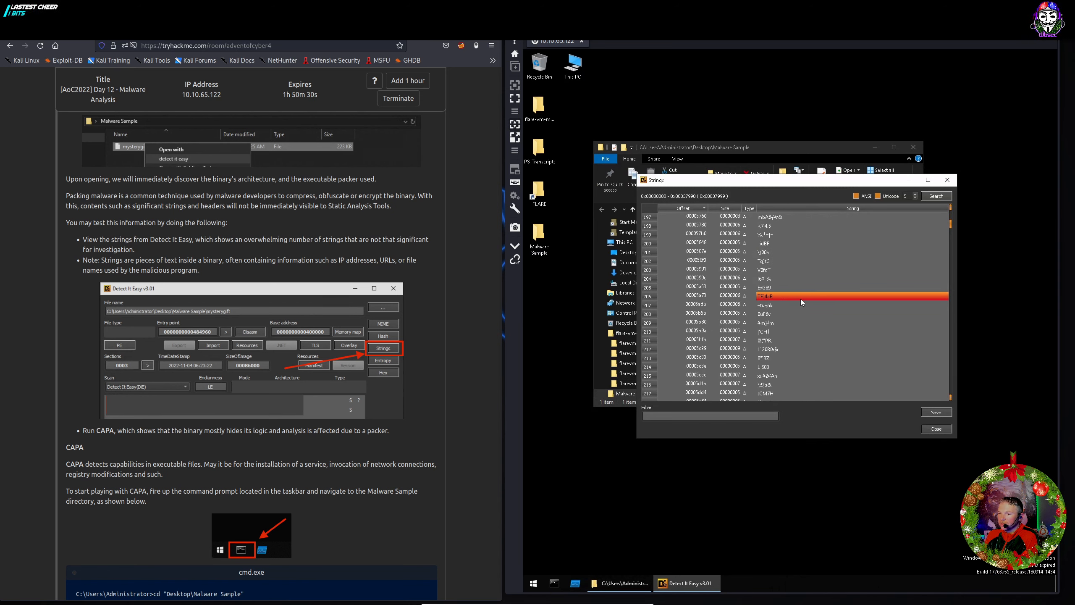
{"action": "scroll", "coordinate": [800, 299], "scroll_direction": "up", "scroll_amount": 3}
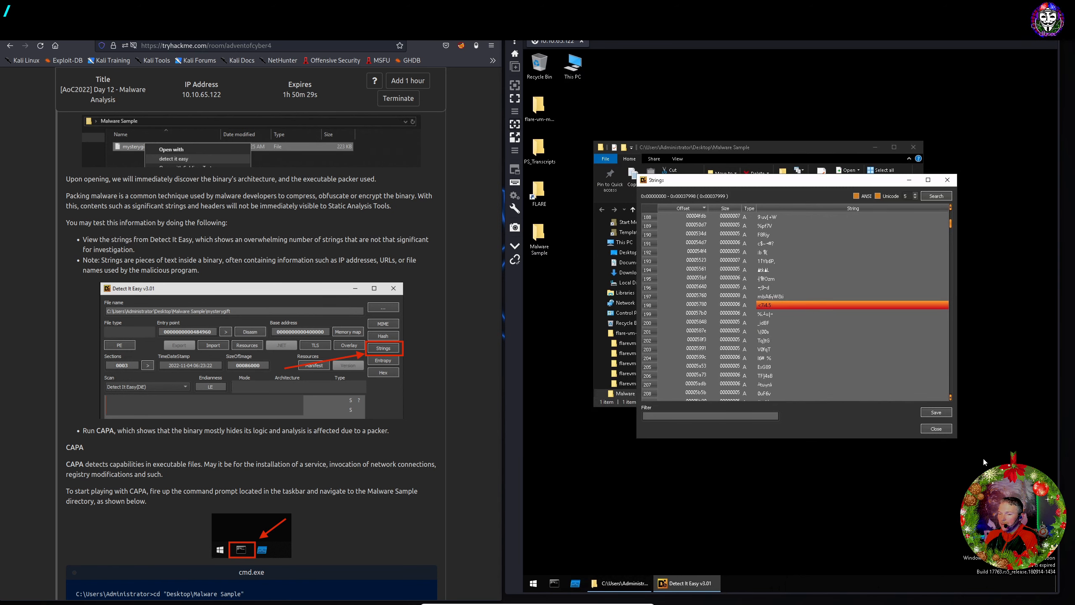
{"action": "left_click", "coordinate": [929, 428]}
Launch a Command Prompt from the remote Windows taskbar.
{"action": "scroll", "coordinate": [140, 344], "scroll_direction": "down", "scroll_amount": 2}
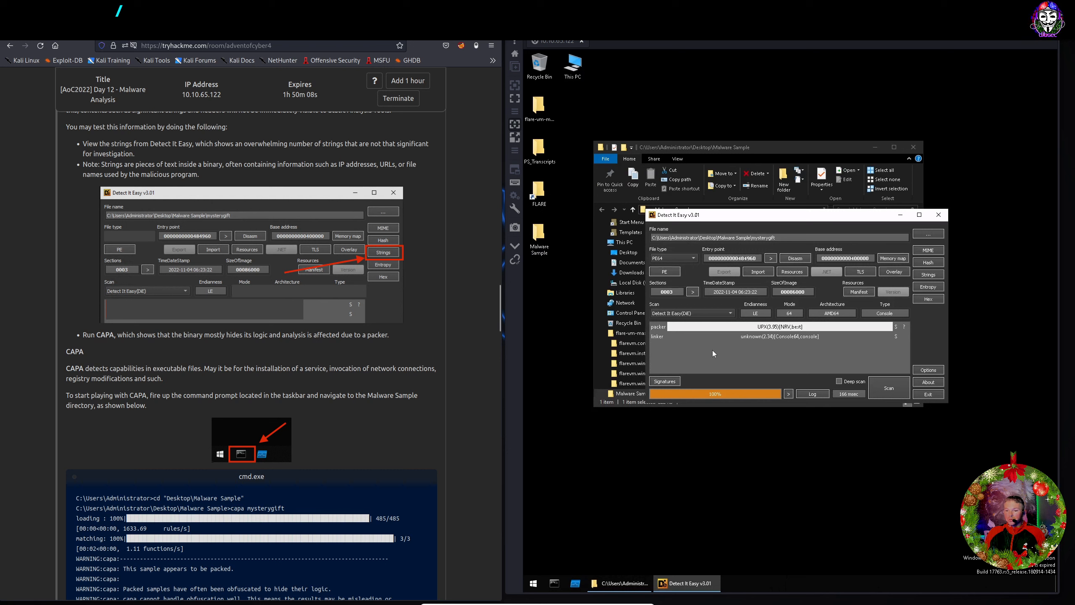
{"action": "left_click", "coordinate": [553, 584]}
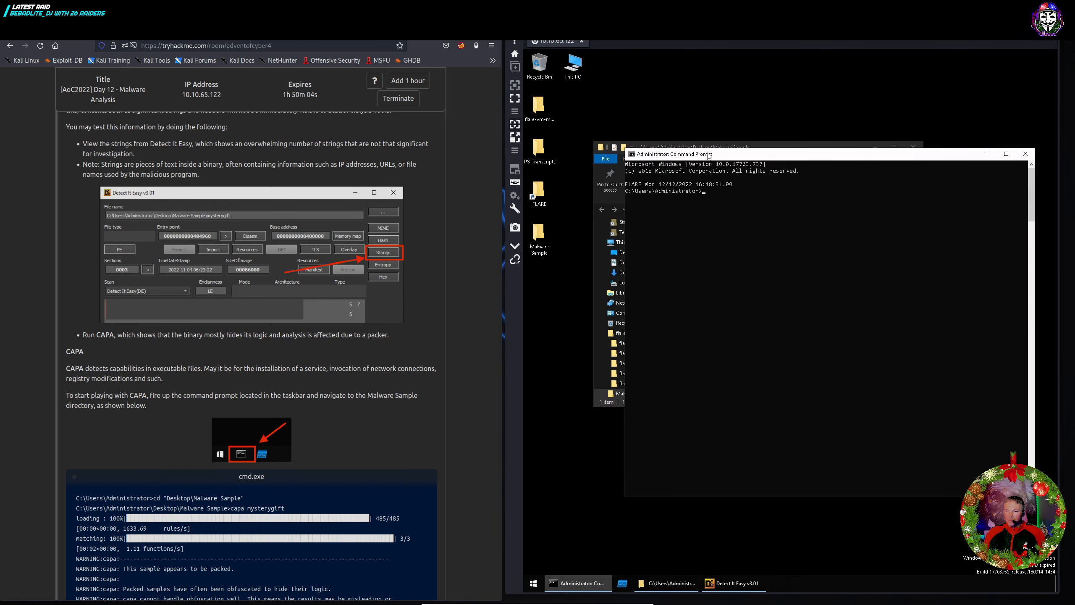
Change into the Desktop\Malware Sample folder in the Command Prompt.
{"action": "type", "text": "cd "}
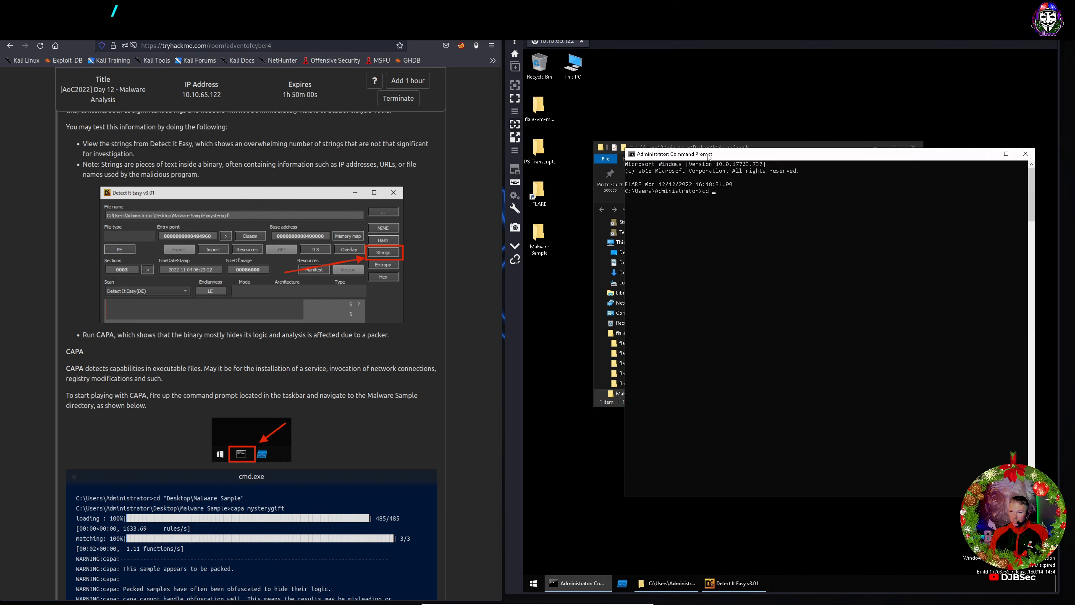
{"action": "type", "text": "\""}
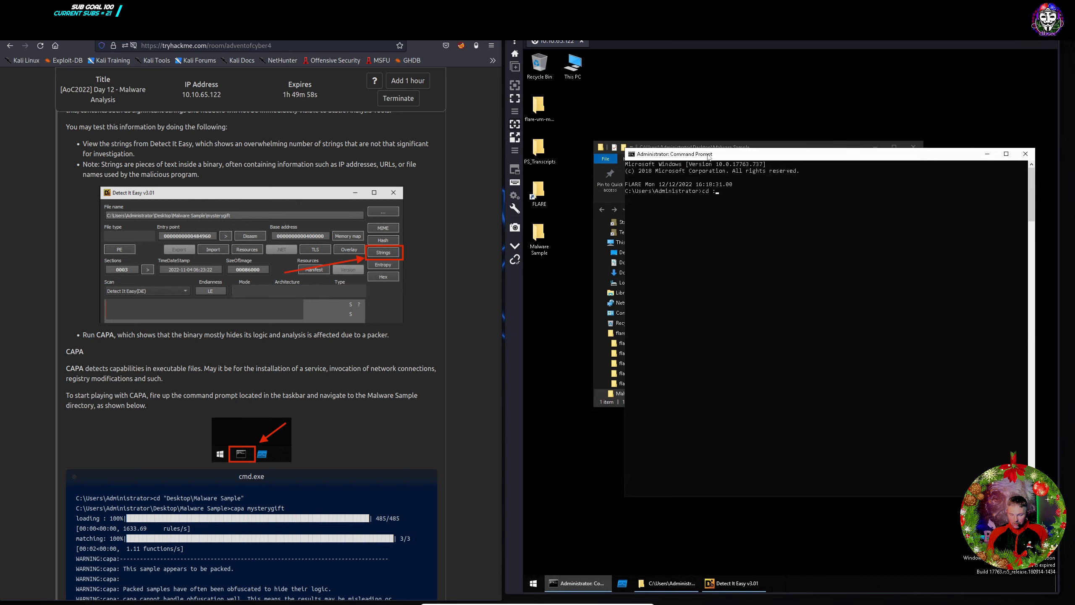
{"action": "key", "text": "BackSpace"}
{"action": "key", "text": "BackSpace"}
{"action": "key", "text": "BackSpace"}
{"action": "key", "text": "BackSpace"}
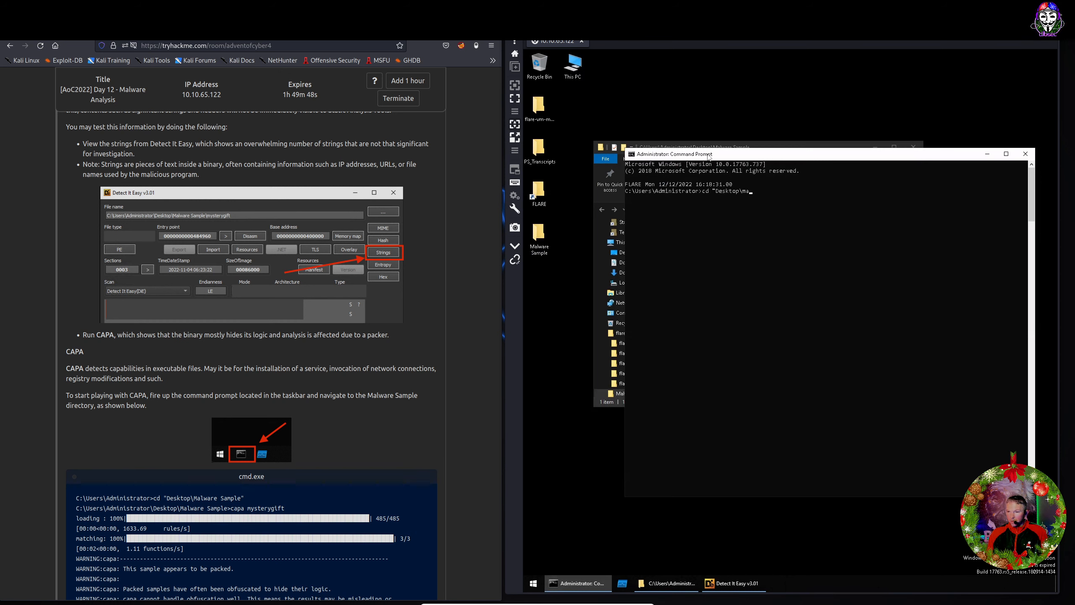
{"action": "key", "text": "Tab"}
{"action": "key", "text": "Return"}
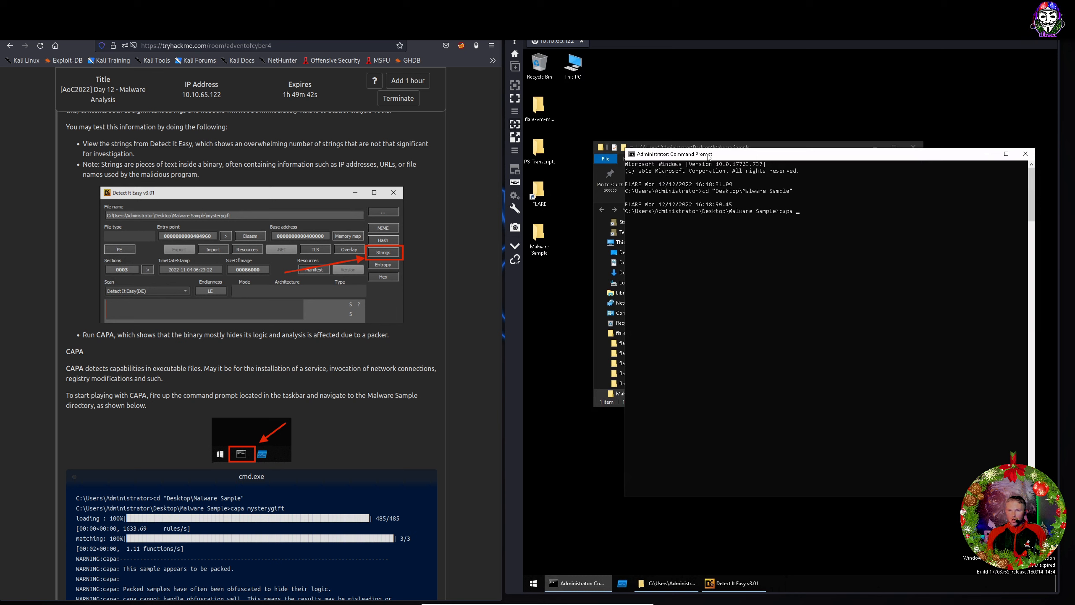
Run capa mysterygift to analyse the sample's capabilities.
{"action": "type", "text": "capa my"}
{"action": "key", "text": "Tab"}
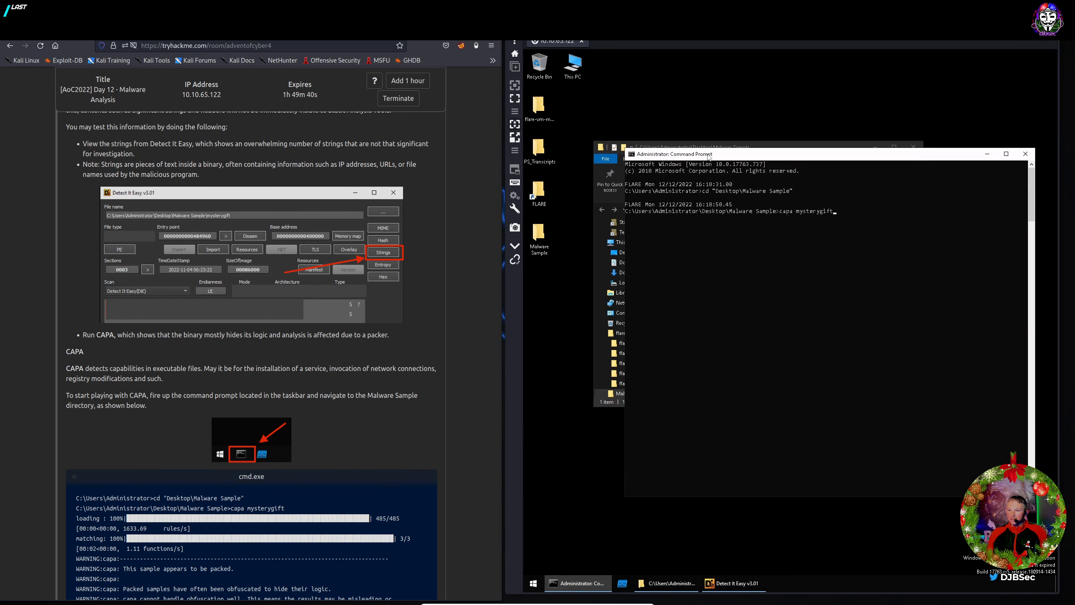
{"action": "key", "text": "Return"}
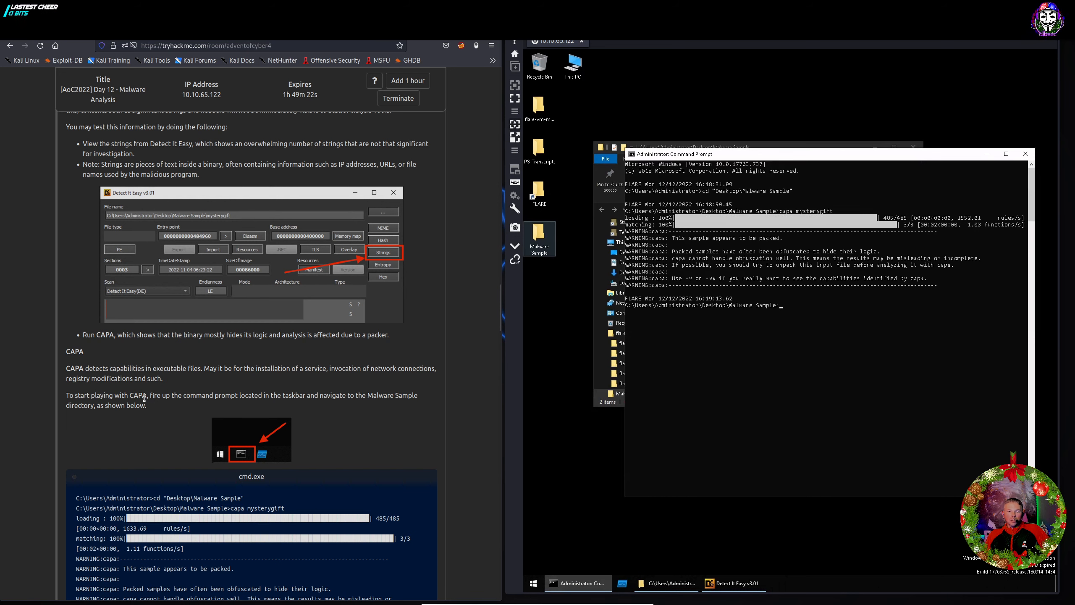
Scroll the Day 12 TryHackMe page down to the upx -d unpacking and capa re-run commands.
{"action": "scroll", "coordinate": [146, 397], "scroll_direction": "down", "scroll_amount": 2}
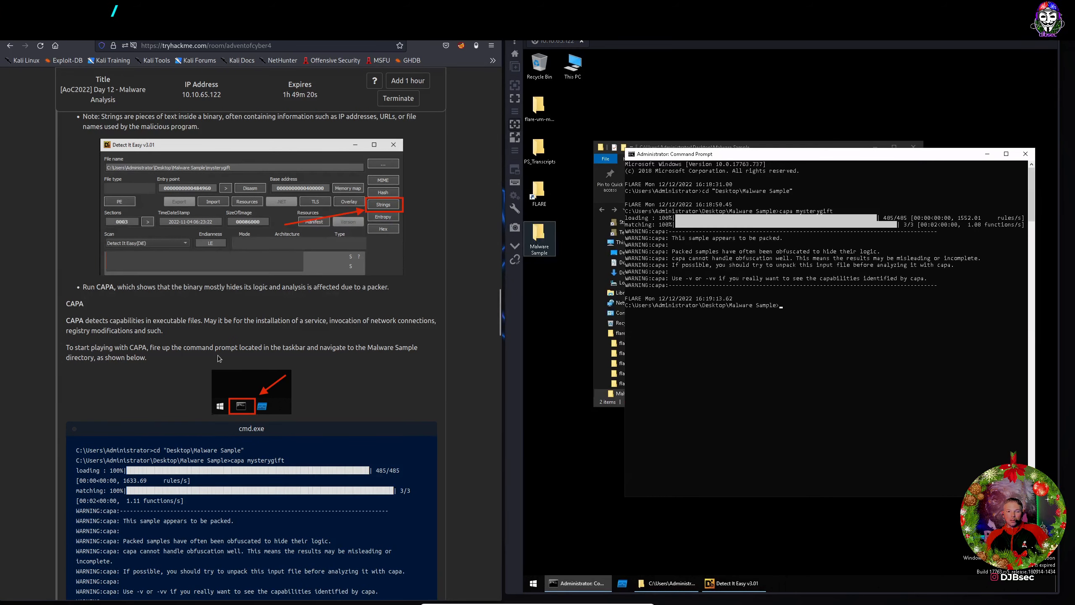
{"action": "scroll", "coordinate": [303, 346], "scroll_direction": "down", "scroll_amount": 5}
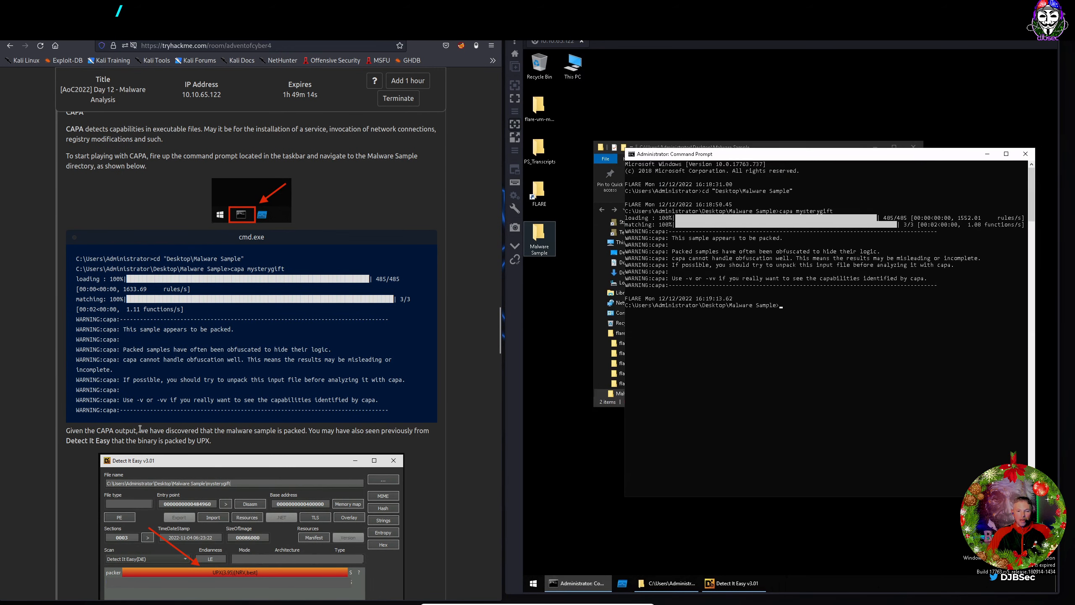
{"action": "scroll", "coordinate": [153, 429], "scroll_direction": "down", "scroll_amount": 3}
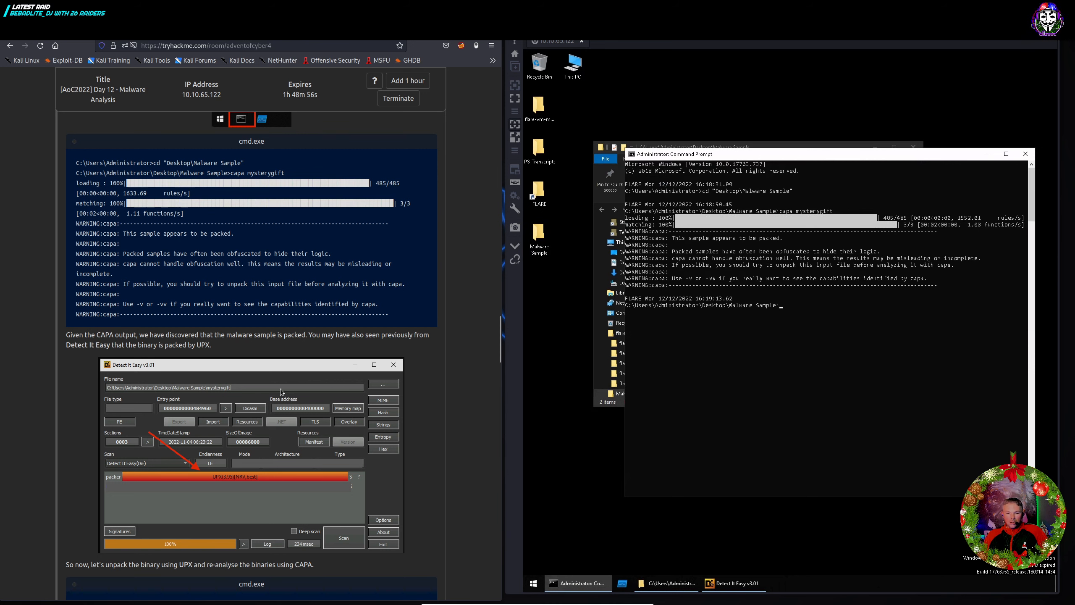
{"action": "scroll", "coordinate": [109, 429], "scroll_direction": "down", "scroll_amount": 2}
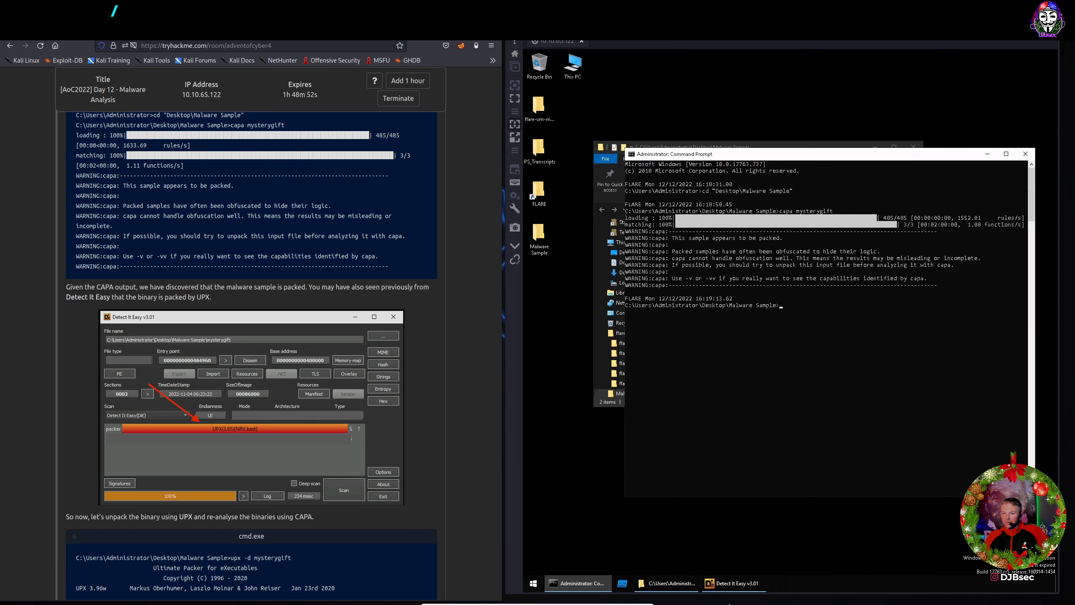
{"action": "left_click", "coordinate": [741, 586]}
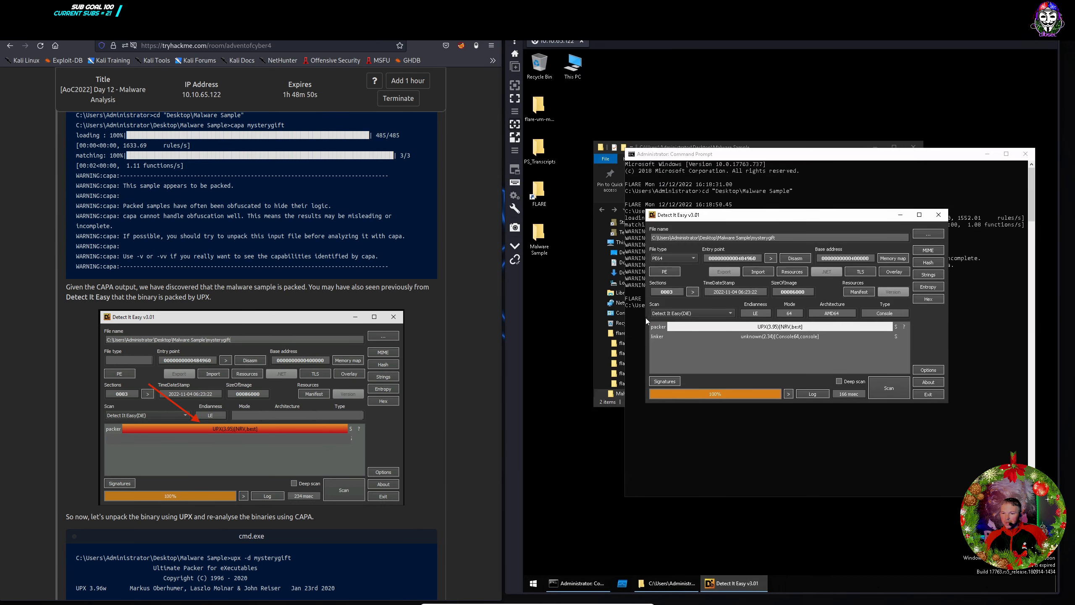
{"action": "left_click", "coordinate": [788, 165]}
{"action": "scroll", "coordinate": [105, 474], "scroll_direction": "down", "scroll_amount": 3}
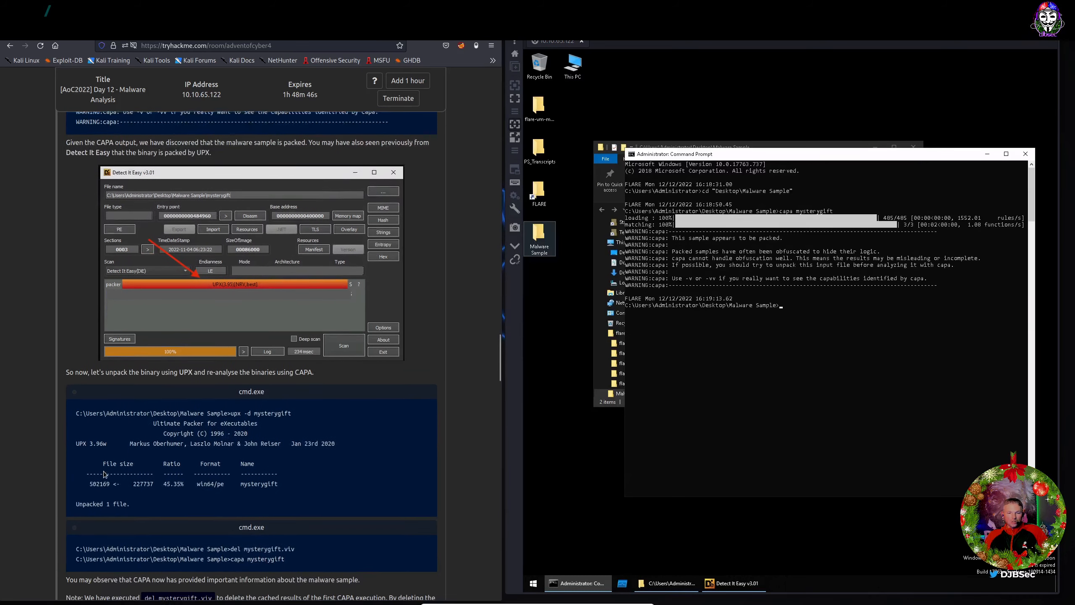
{"action": "scroll", "coordinate": [105, 474], "scroll_direction": "down", "scroll_amount": 2}
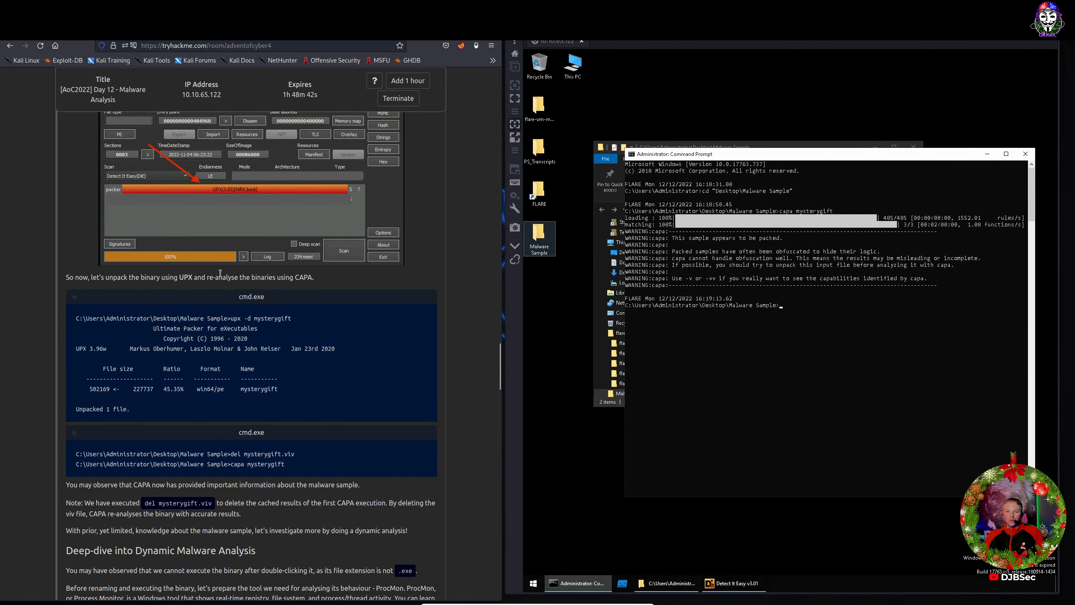
{"action": "scroll", "coordinate": [311, 293], "scroll_direction": "down", "scroll_amount": 1}
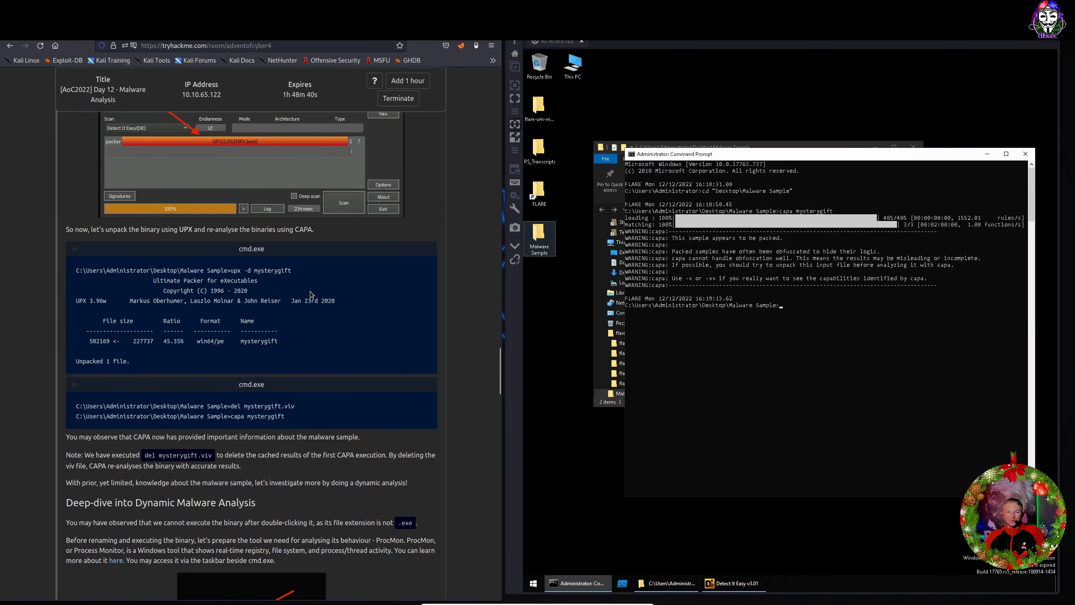
{"action": "scroll", "coordinate": [312, 294], "scroll_direction": "down", "scroll_amount": 1}
Enter the command upx -d mysterygift at the Malware Sample folder prompt.
{"action": "left_click", "coordinate": [781, 378]}
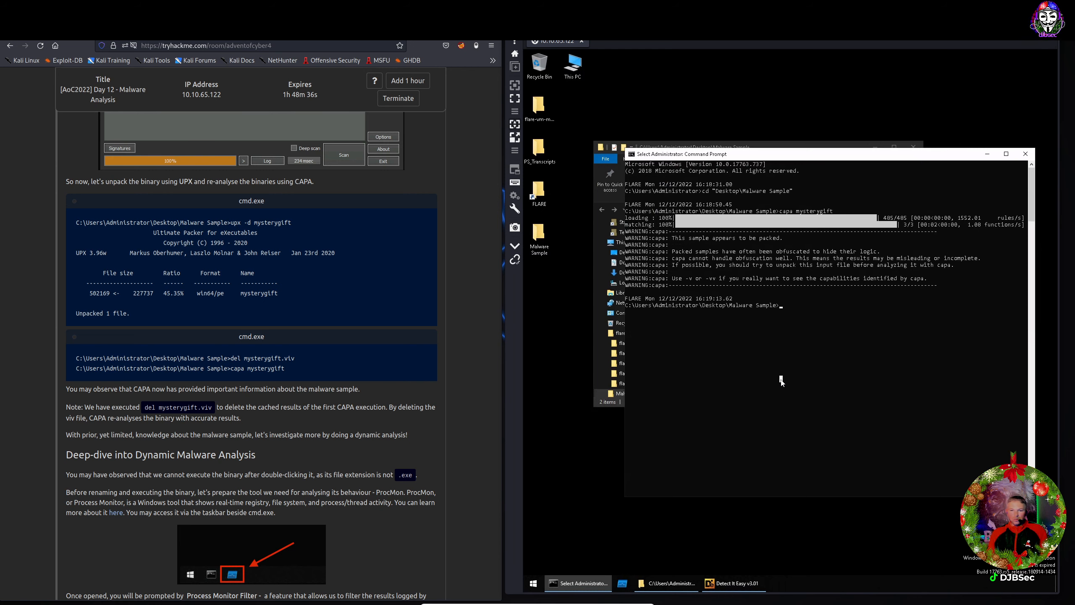
{"action": "type", "text": "upx"}
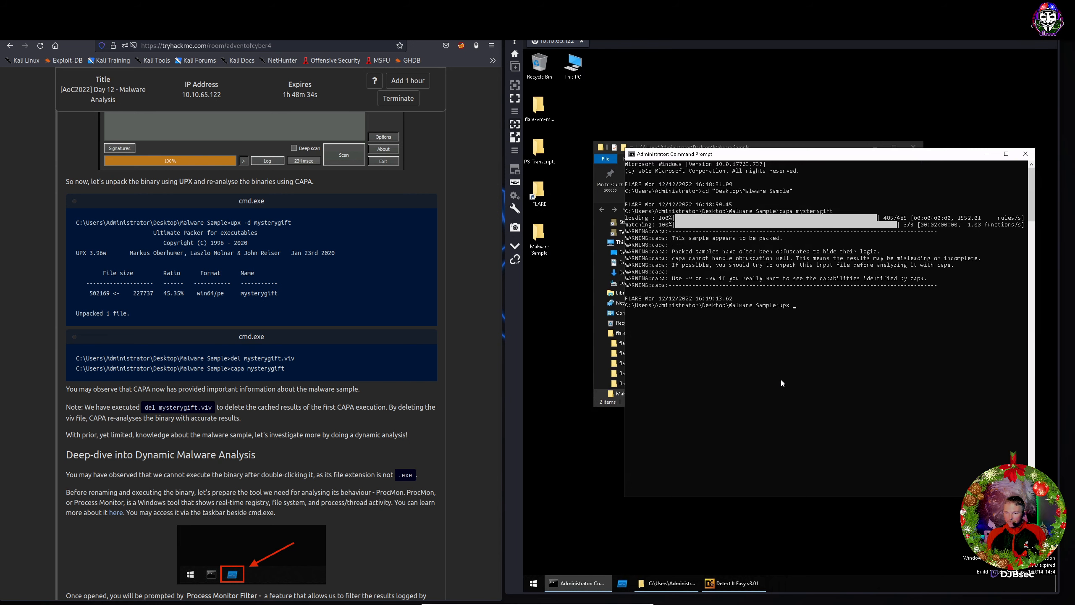
{"action": "type", "text": " -d "}
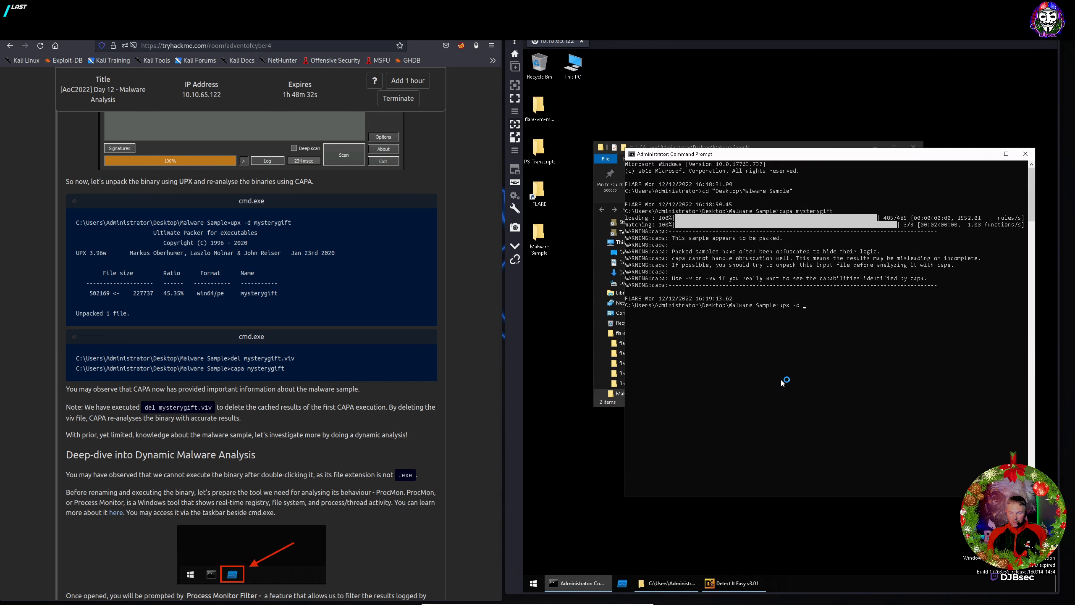
{"action": "type", "text": "mysterygift"}
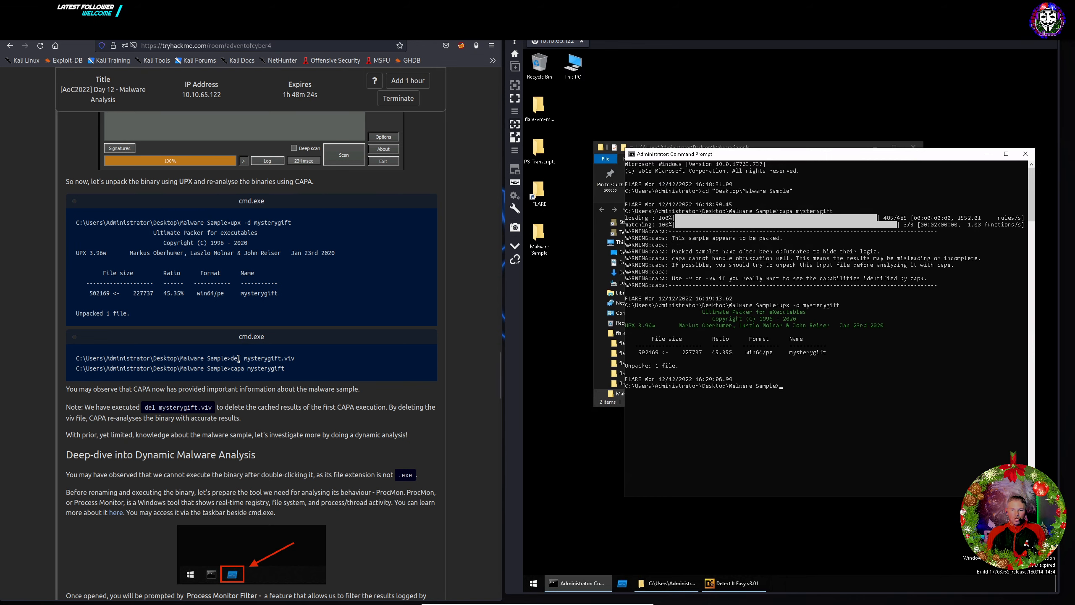
Delete the cached mysterygift.viv file by running del mysterygift.viv in the Command Prompt.
{"action": "left_click", "coordinate": [698, 144]}
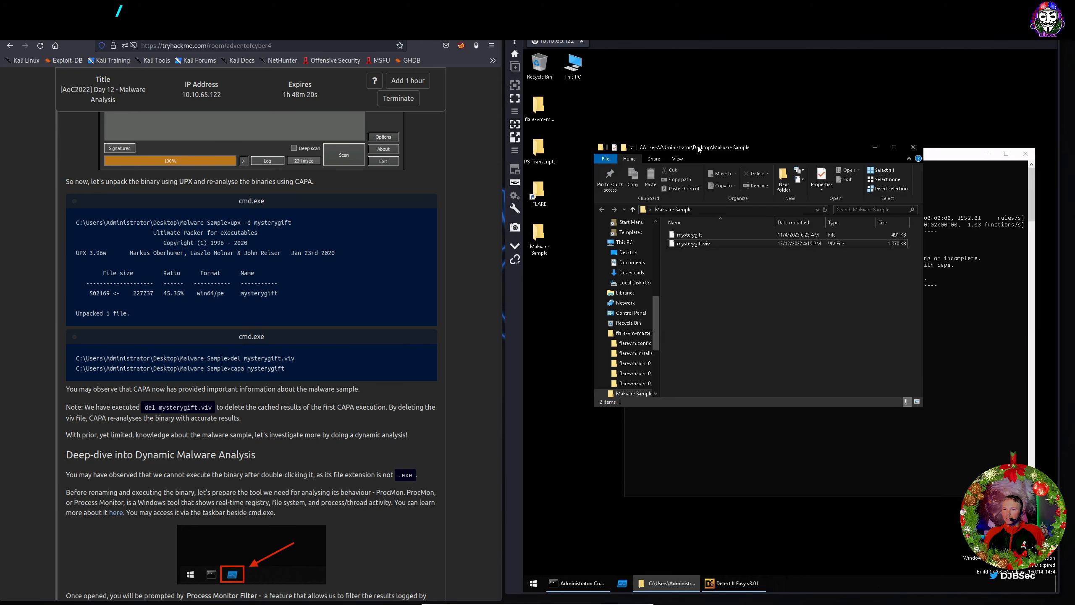
{"action": "left_click", "coordinate": [703, 244]}
{"action": "left_click_drag", "start_coordinate": [806, 149], "coordinate": [761, 84]}
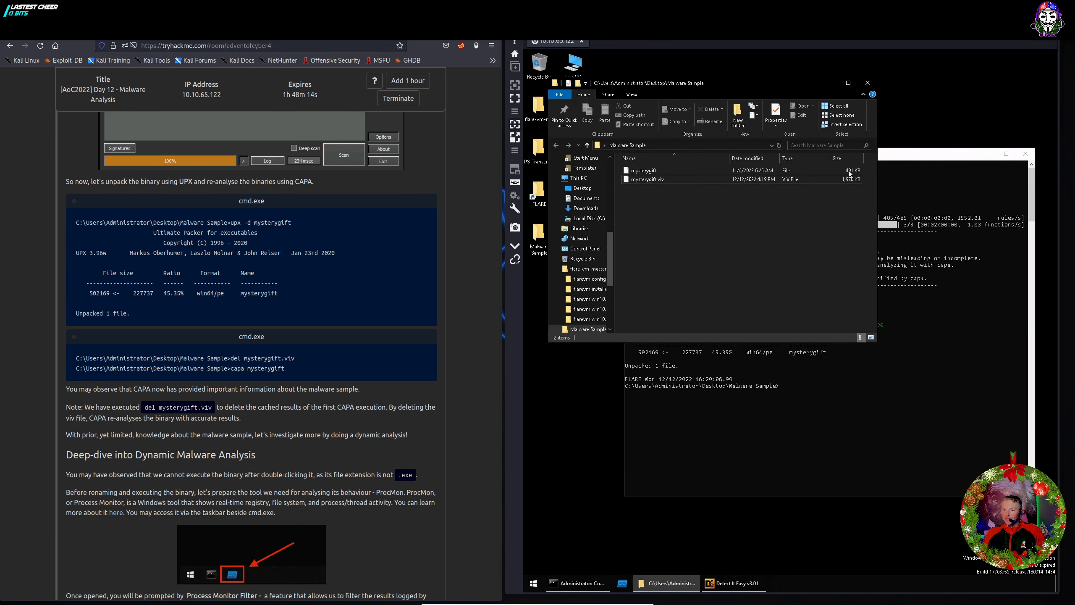
{"action": "left_click", "coordinate": [894, 158]}
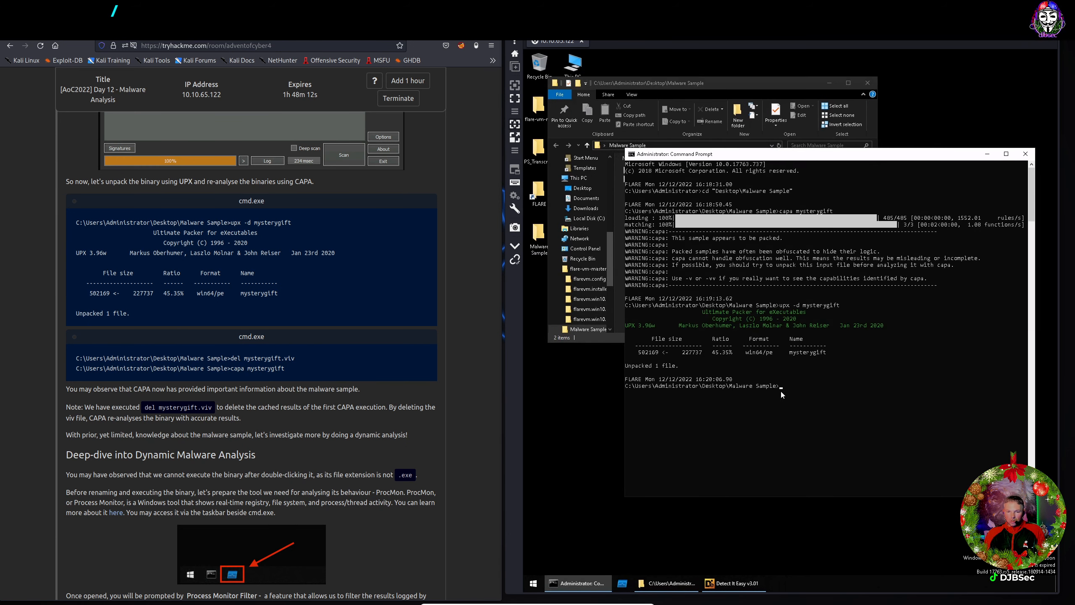
{"action": "type", "text": "d"}
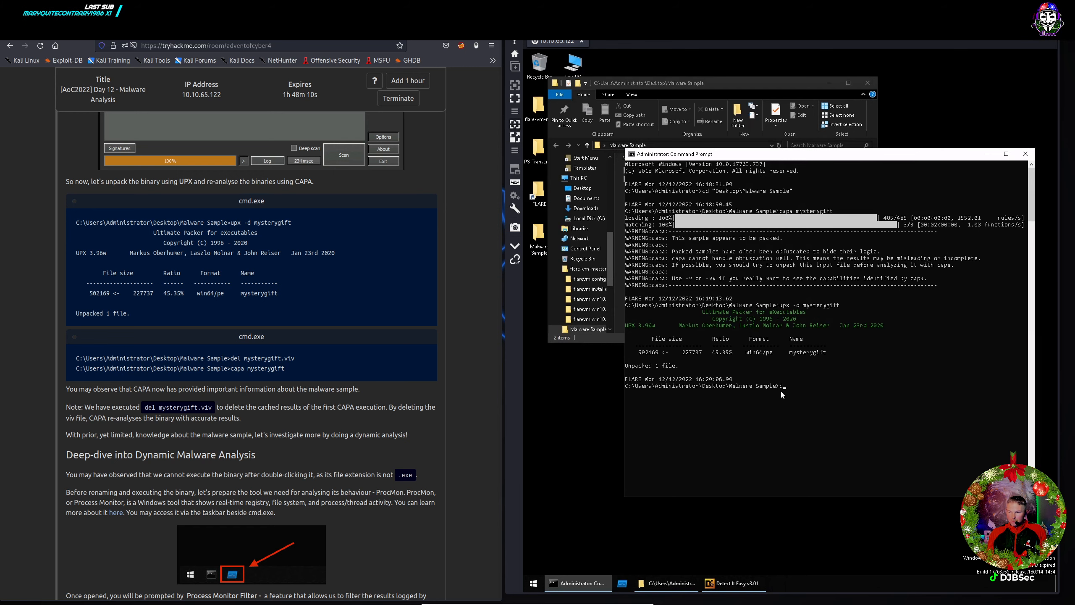
{"action": "type", "text": "el mysterygift"}
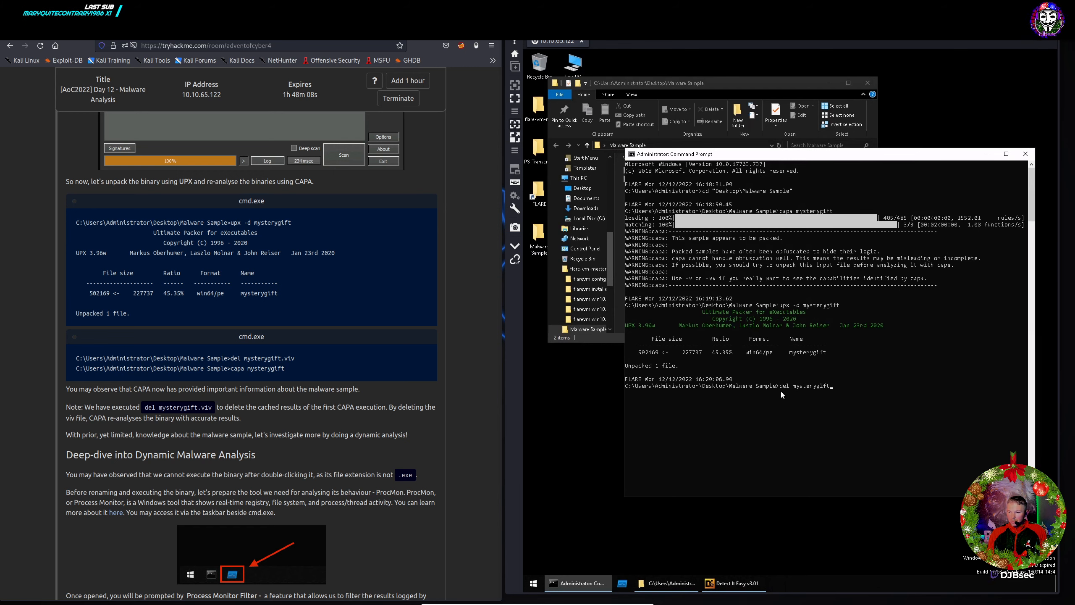
{"action": "type", "text": ".viv"}
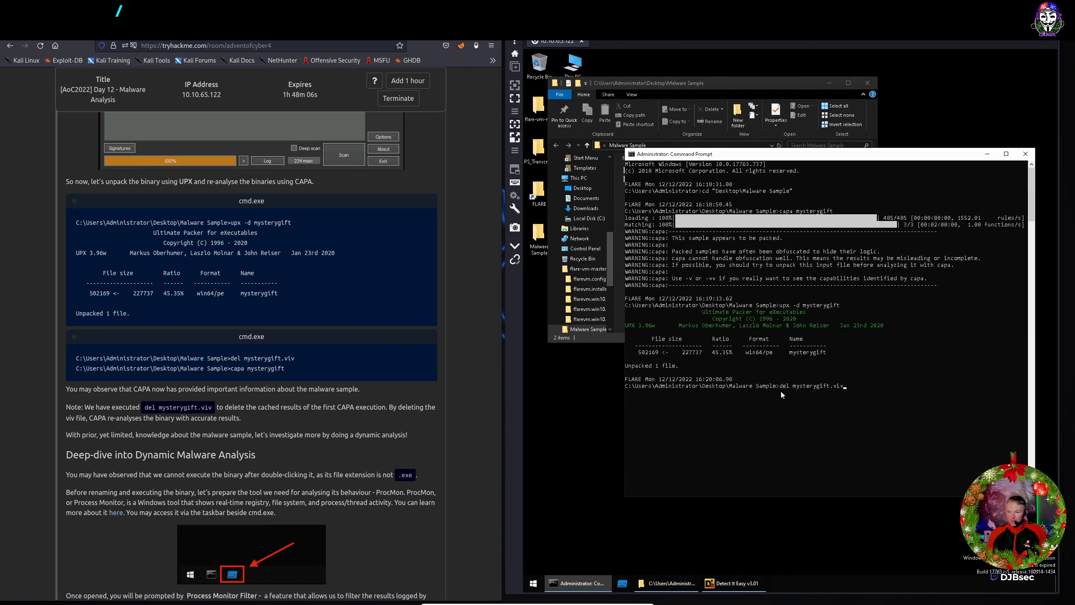
{"action": "key", "text": "Return"}
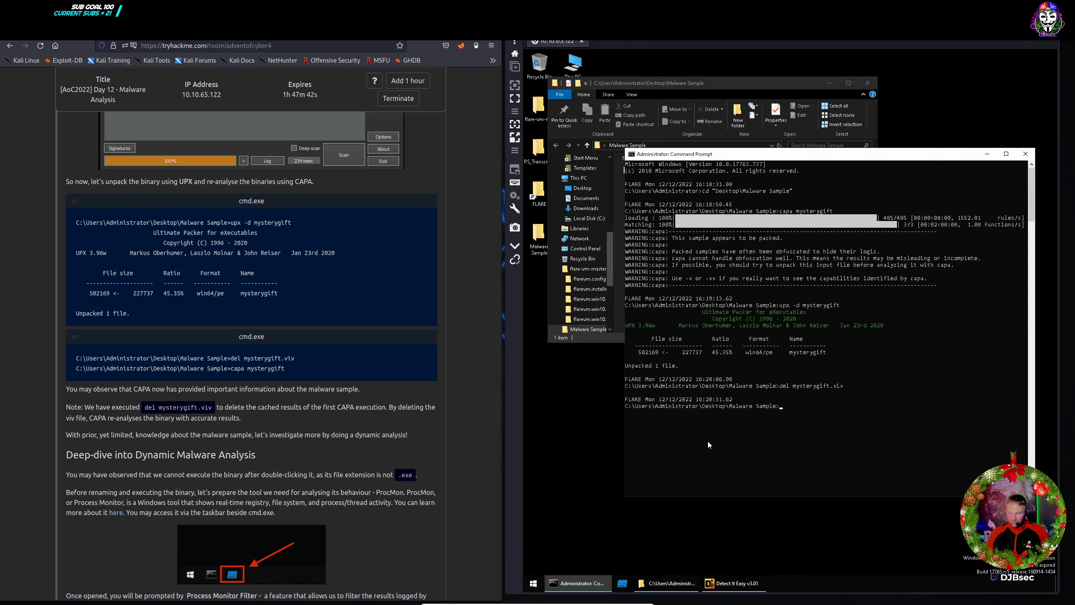
Re-run capa mysterygift on the unpacked sample and scroll through its ATT&CK, MBC and capability tables.
{"action": "key", "text": "Up"}
{"action": "key", "text": "Up"}
{"action": "key", "text": "Up"}
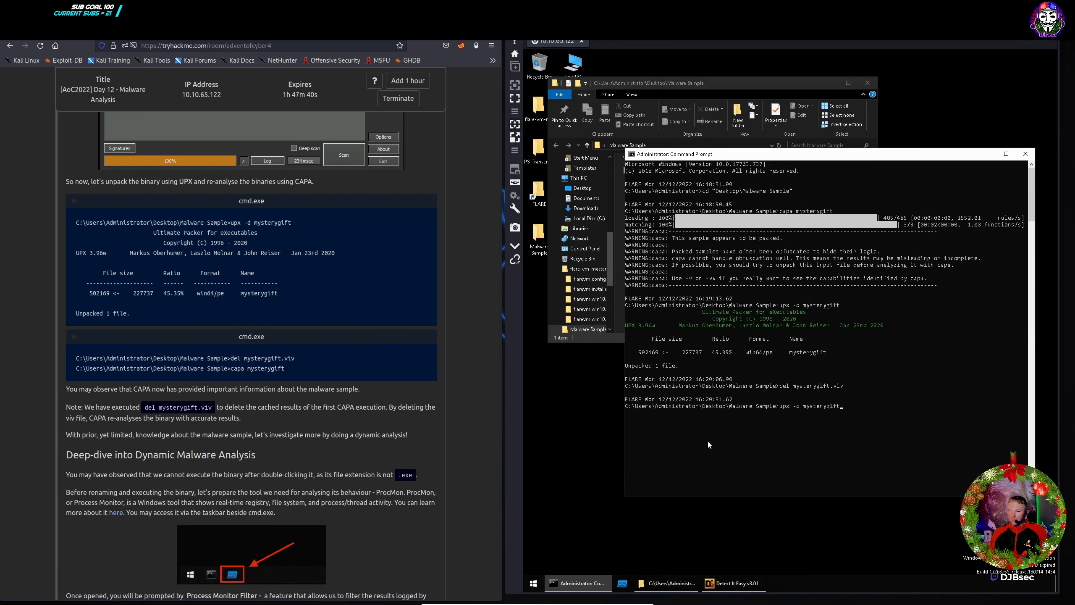
{"action": "key", "text": "Return"}
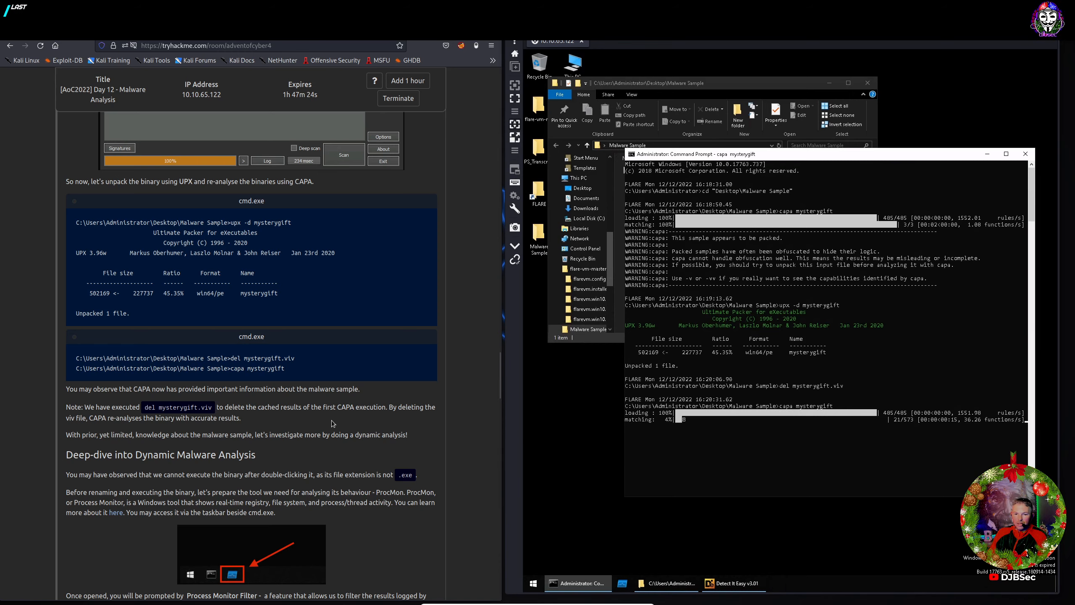
{"action": "scroll", "coordinate": [345, 421], "scroll_direction": "down", "scroll_amount": 3}
{"action": "scroll", "coordinate": [345, 420], "scroll_direction": "down", "scroll_amount": 3}
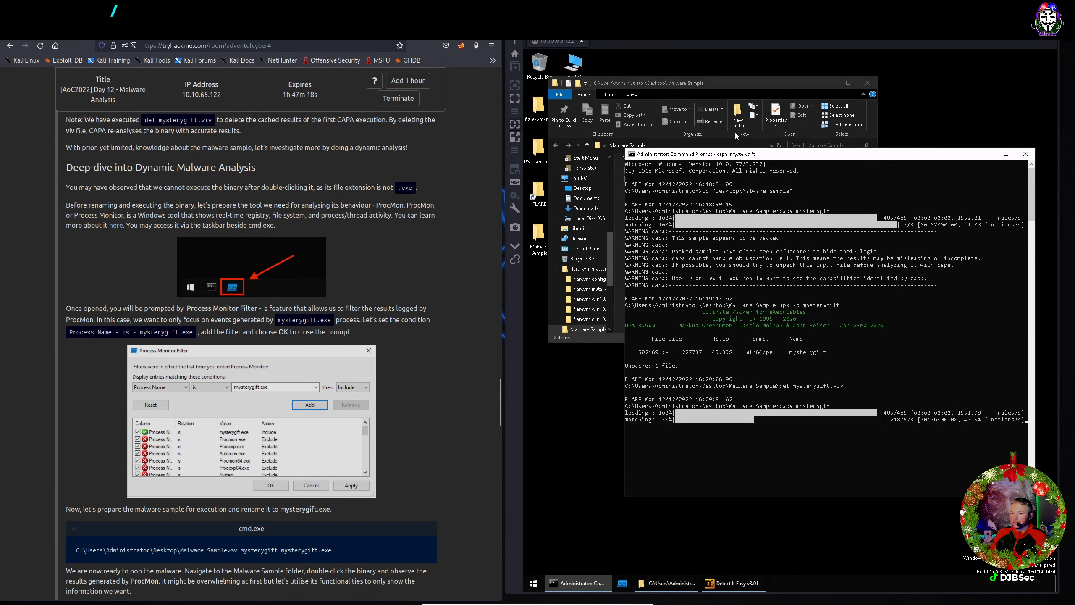
{"action": "left_click_drag", "start_coordinate": [750, 155], "coordinate": [671, 77]}
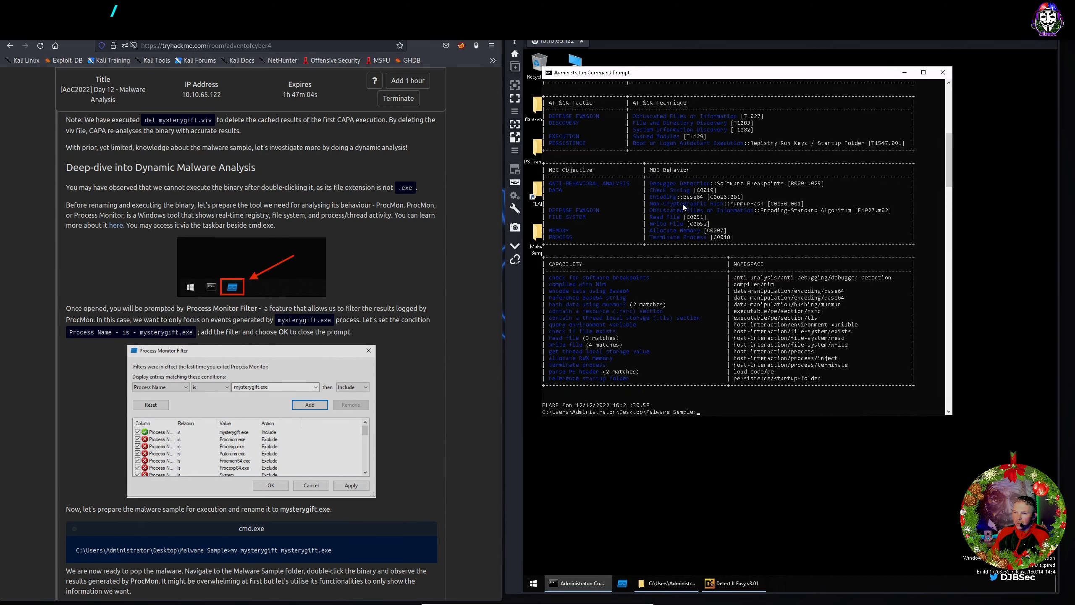
{"action": "scroll", "coordinate": [681, 203], "scroll_direction": "up", "scroll_amount": 3}
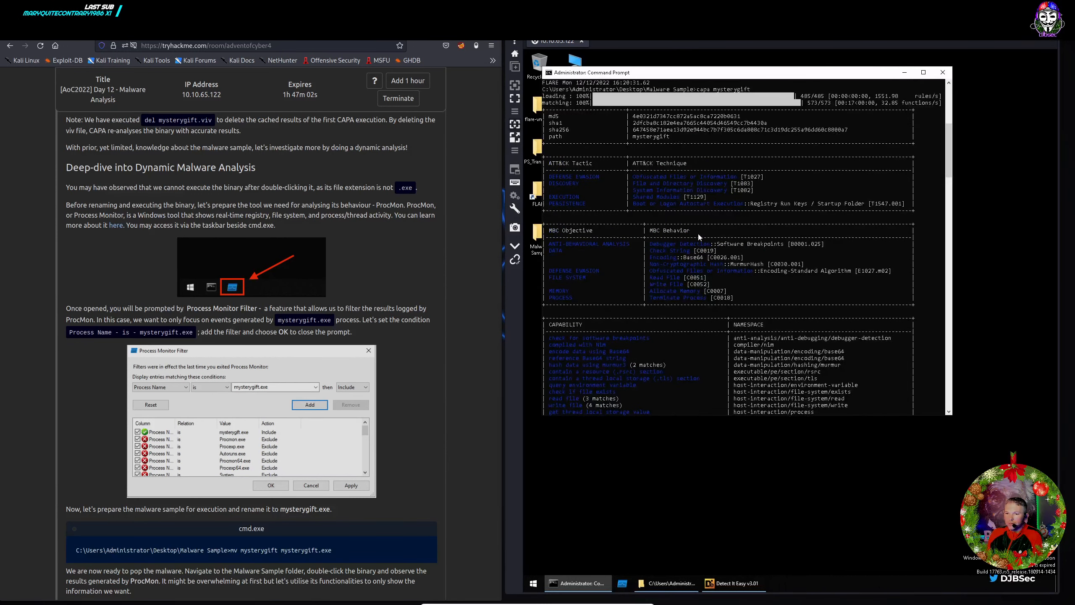
{"action": "scroll", "coordinate": [698, 237], "scroll_direction": "up", "scroll_amount": 1}
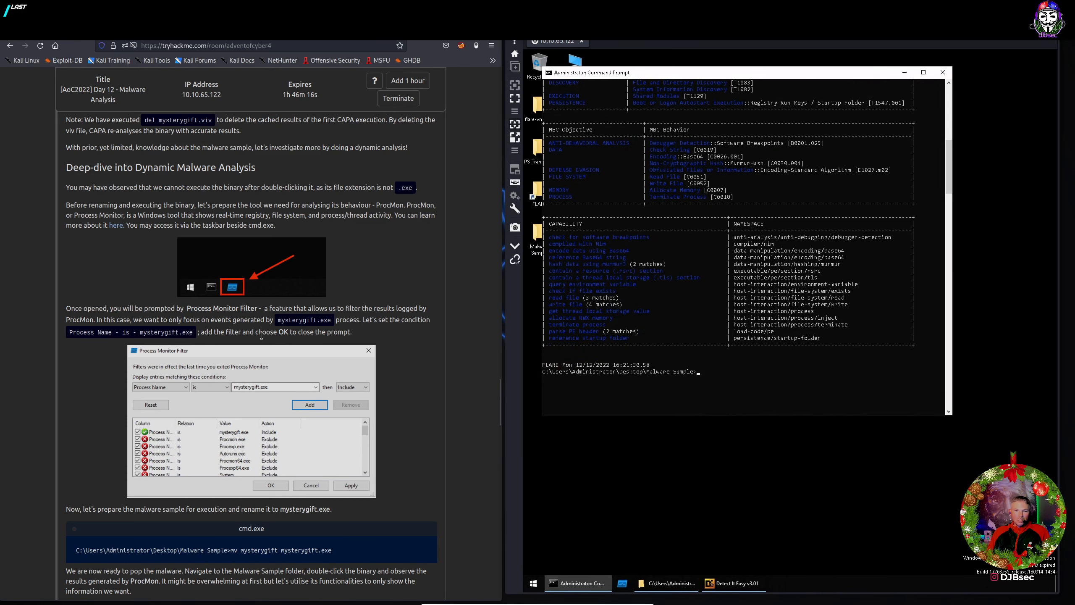
{"action": "scroll", "coordinate": [258, 341], "scroll_direction": "down", "scroll_amount": 5}
{"action": "scroll", "coordinate": [259, 340], "scroll_direction": "down", "scroll_amount": 15}
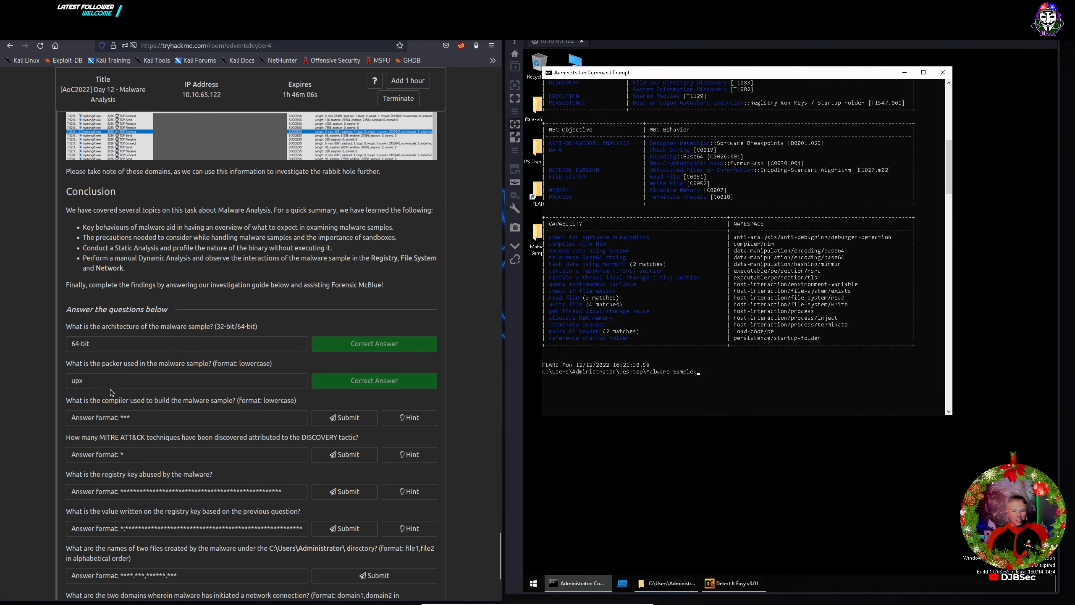
Answer the compiler question with nim and submit it.
{"action": "left_click", "coordinate": [128, 416]}
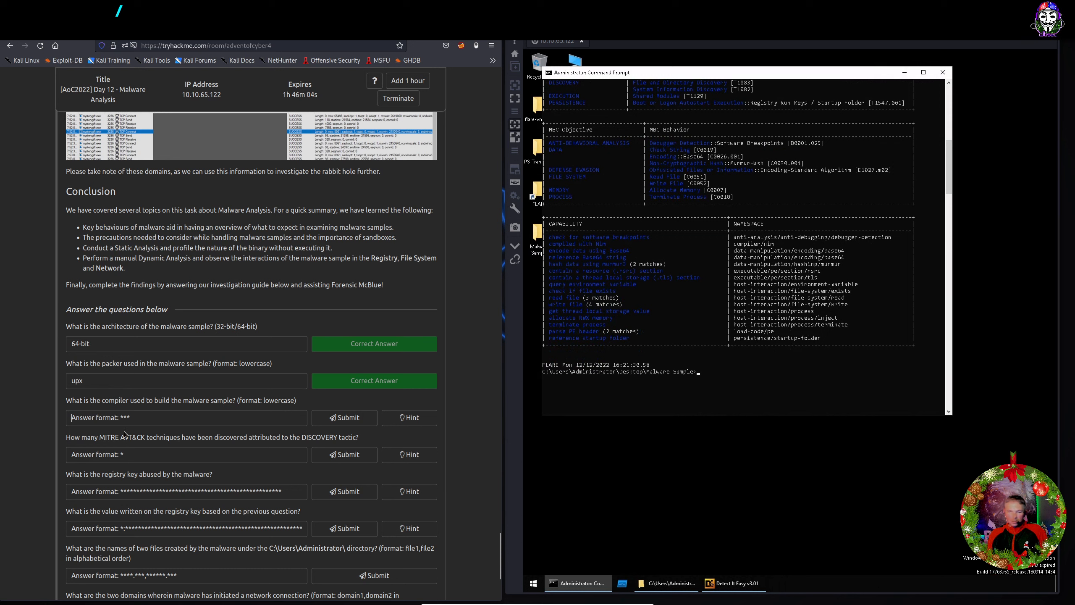
{"action": "type", "text": "nim"}
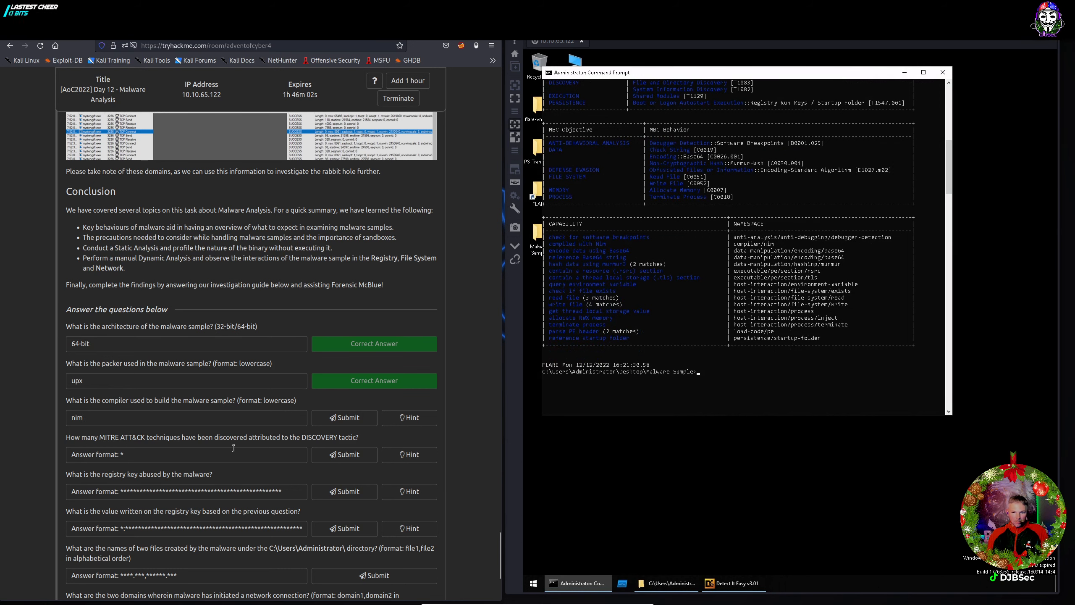
{"action": "left_click", "coordinate": [338, 418]}
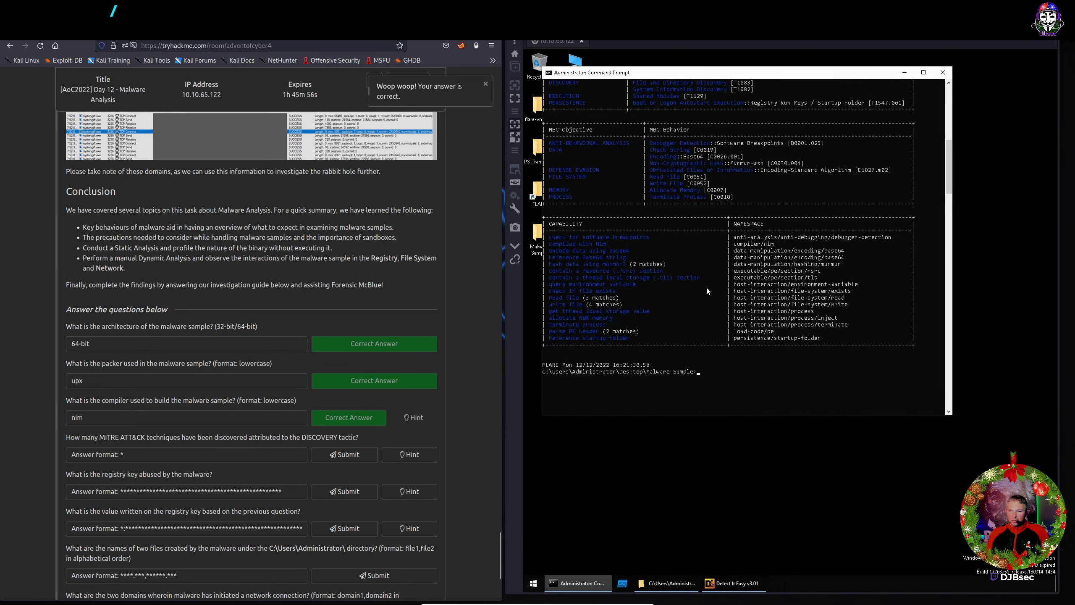
Answer the DISCOVERY technique count question with 2 and submit it.
{"action": "scroll", "coordinate": [705, 286], "scroll_direction": "up", "scroll_amount": 6}
{"action": "scroll", "coordinate": [705, 286], "scroll_direction": "up", "scroll_amount": 1}
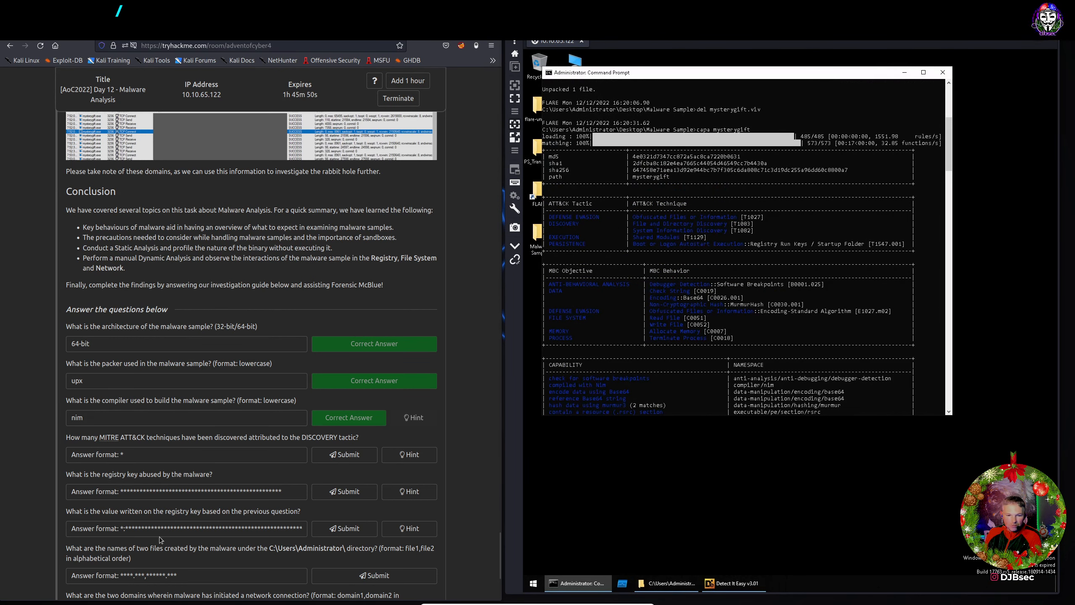
{"action": "left_click", "coordinate": [128, 458]}
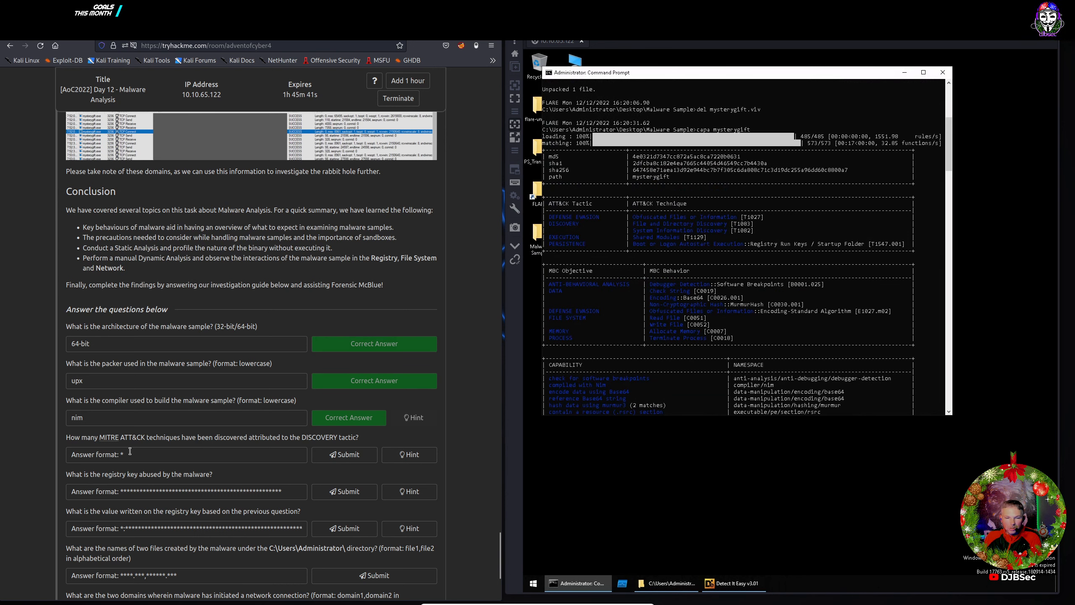
{"action": "left_click", "coordinate": [105, 458]}
{"action": "type", "text": "2"}
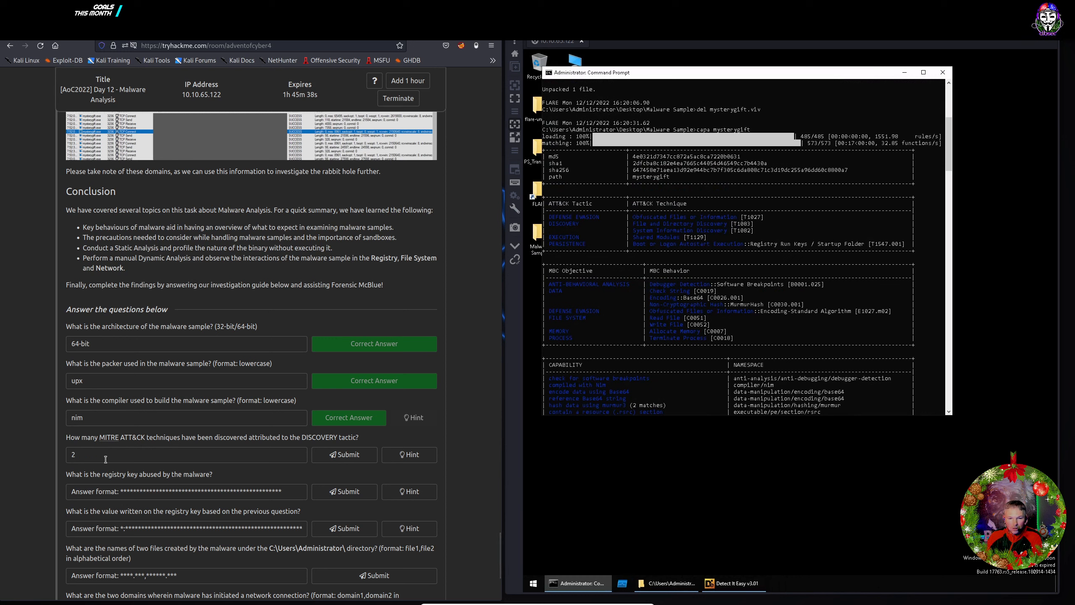
{"action": "left_click", "coordinate": [344, 454]}
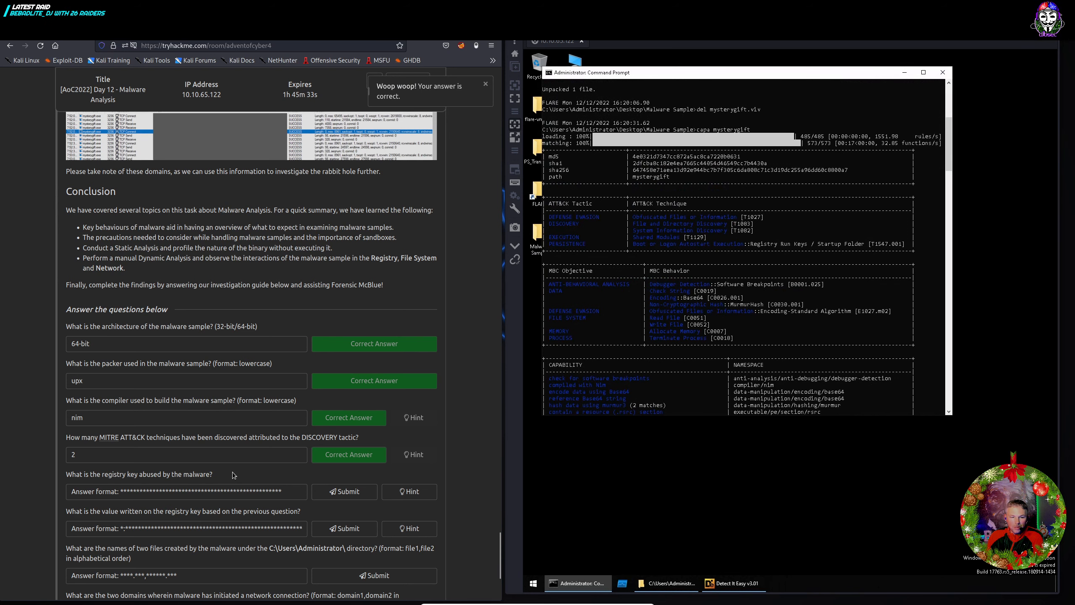
{"action": "scroll", "coordinate": [219, 482], "scroll_direction": "up", "scroll_amount": 3}
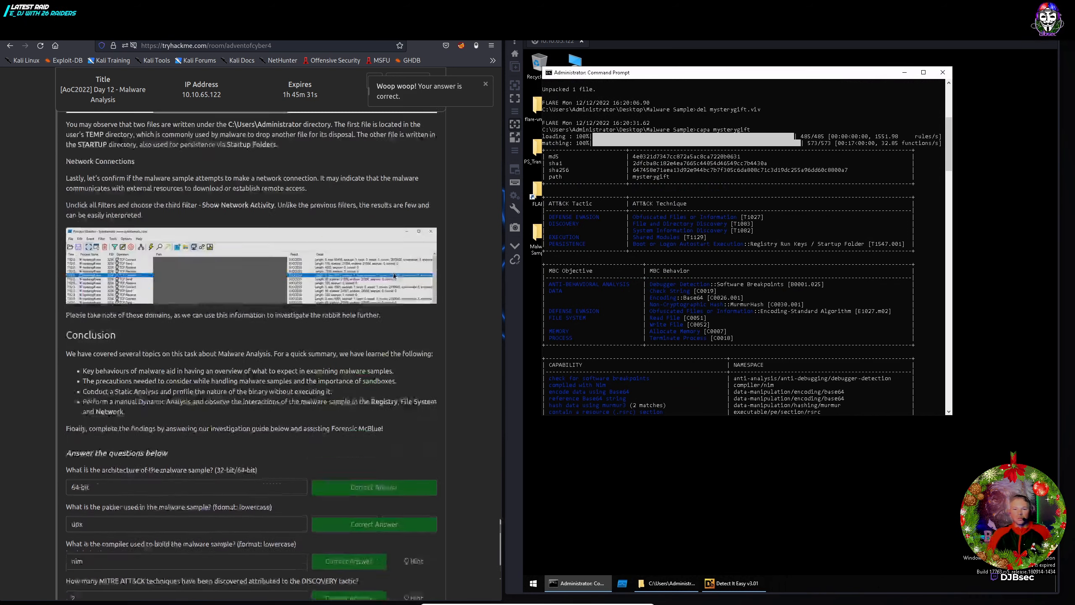
{"action": "scroll", "coordinate": [393, 272], "scroll_direction": "up", "scroll_amount": 15}
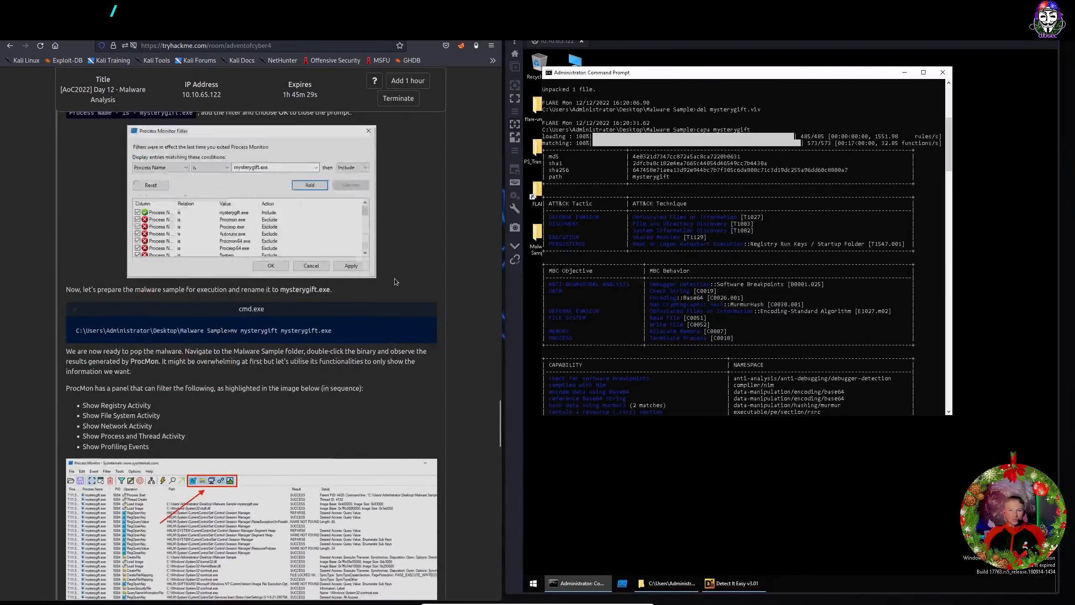
Minimize the Command Prompt holding the capa output to reveal the Malware Sample folder.
{"action": "scroll", "coordinate": [395, 278], "scroll_direction": "up", "scroll_amount": 6}
{"action": "scroll", "coordinate": [394, 279], "scroll_direction": "down", "scroll_amount": 3}
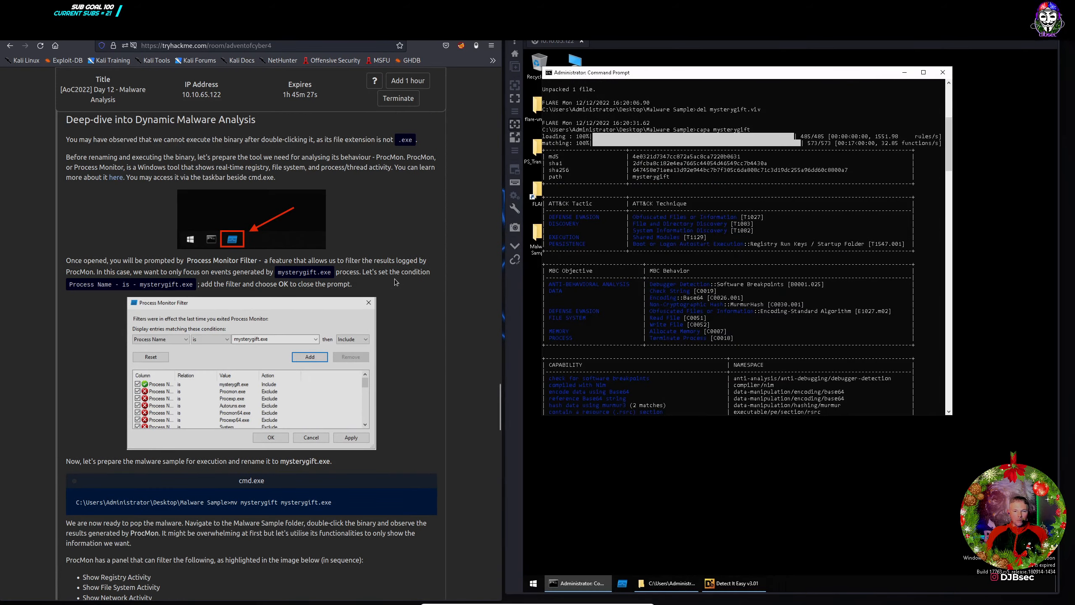
{"action": "scroll", "coordinate": [394, 279], "scroll_direction": "down", "scroll_amount": 1}
{"action": "scroll", "coordinate": [394, 280], "scroll_direction": "up", "scroll_amount": 2}
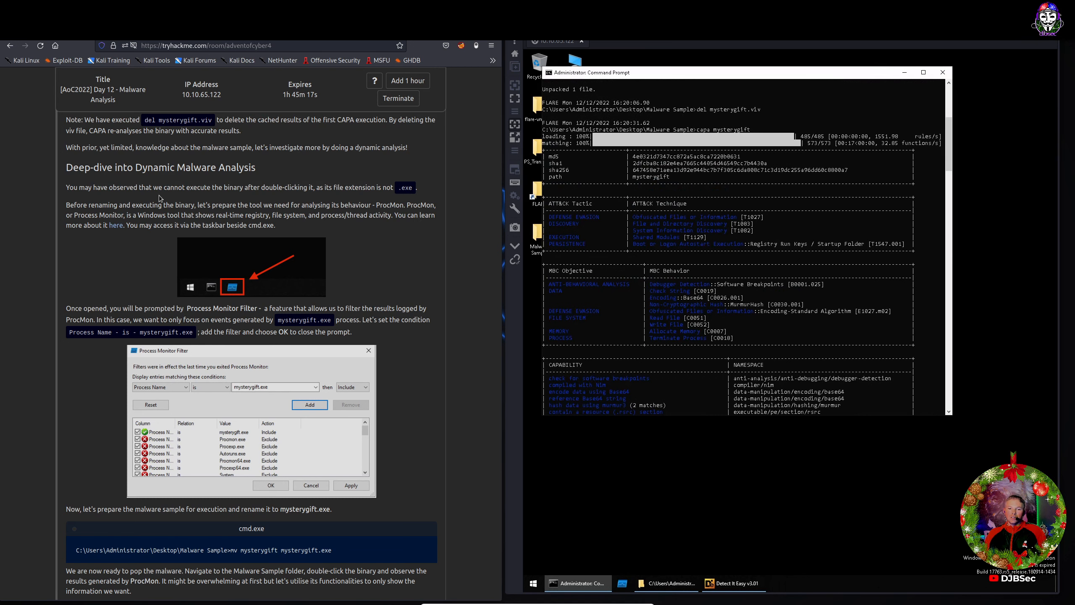
{"action": "left_click", "coordinate": [904, 72]}
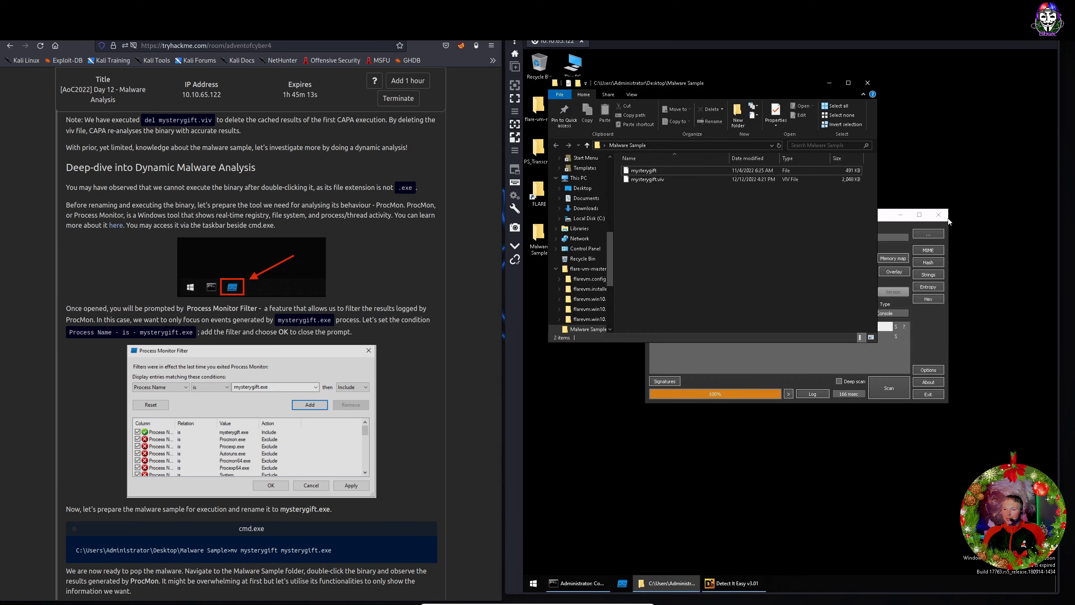
Close Detect It Easy and launch Process Monitor from the taskbar.
{"action": "left_click", "coordinate": [937, 214]}
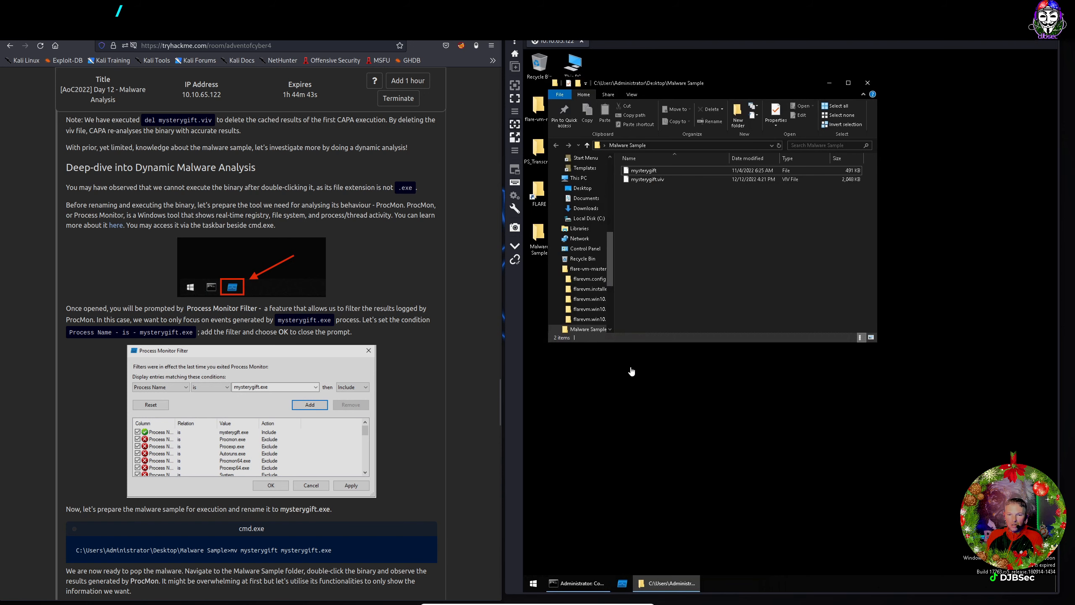
{"action": "left_click", "coordinate": [623, 584]}
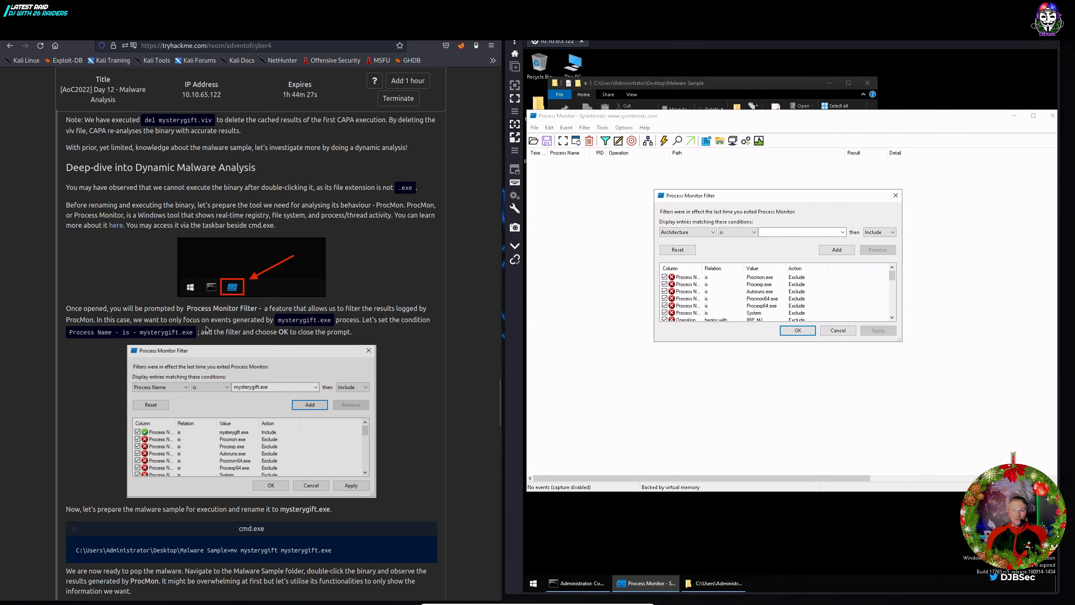
Copy the process name mysterygift.exe from the tutorial text.
{"action": "left_click_drag", "start_coordinate": [278, 320], "coordinate": [335, 322]}
{"action": "right_click", "coordinate": [326, 319]}
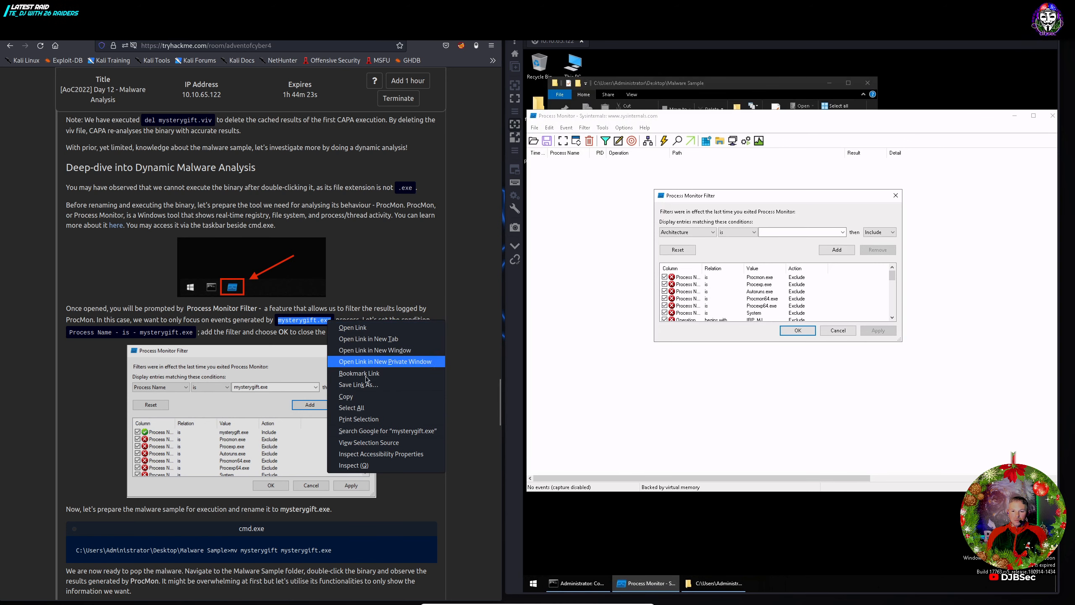
{"action": "left_click", "coordinate": [351, 396]}
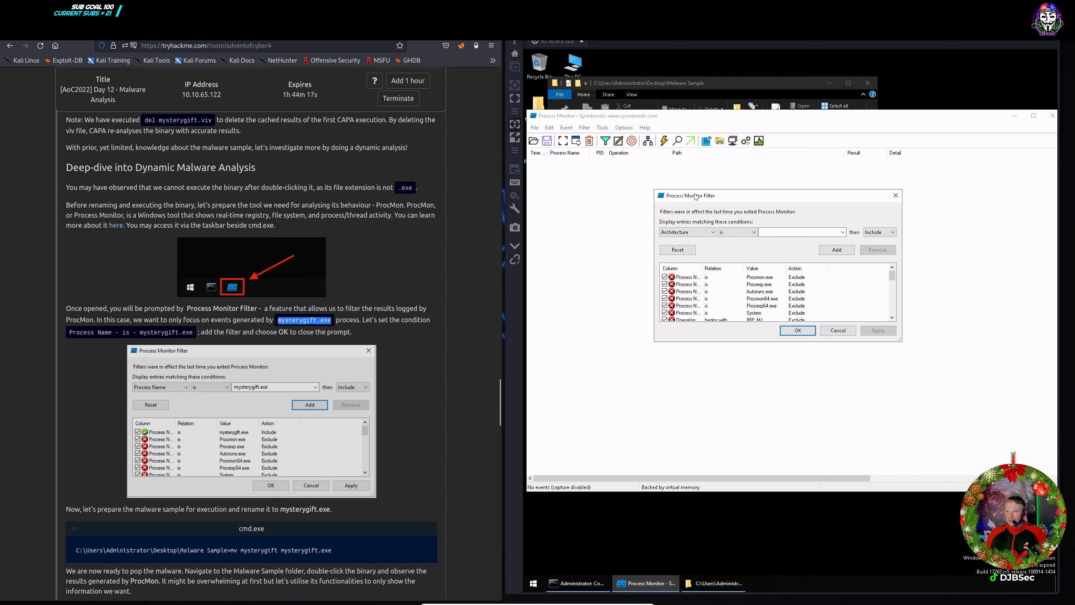
Add a Process Name is mysterygift.exe Include filter and apply it with OK.
{"action": "left_click", "coordinate": [688, 232]}
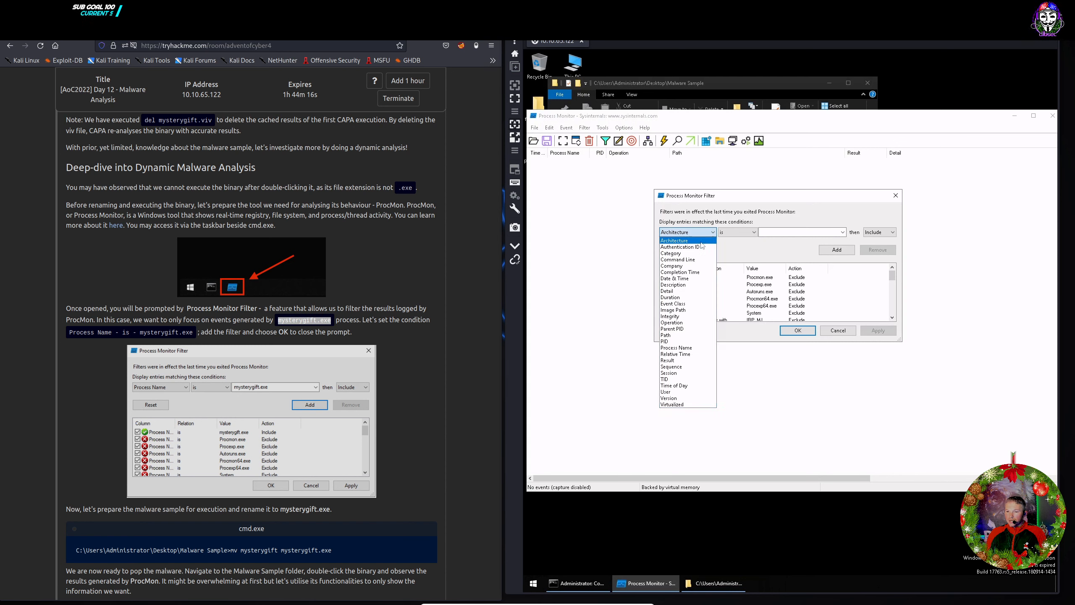
{"action": "left_click", "coordinate": [682, 349]}
{"action": "left_click", "coordinate": [778, 234]}
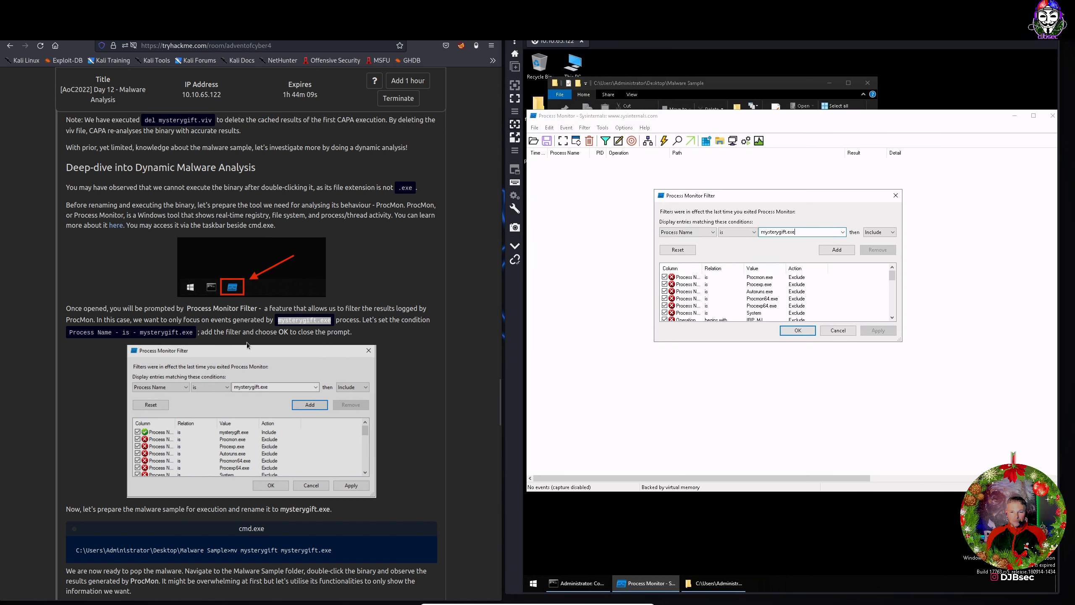
{"action": "left_click", "coordinate": [837, 250]}
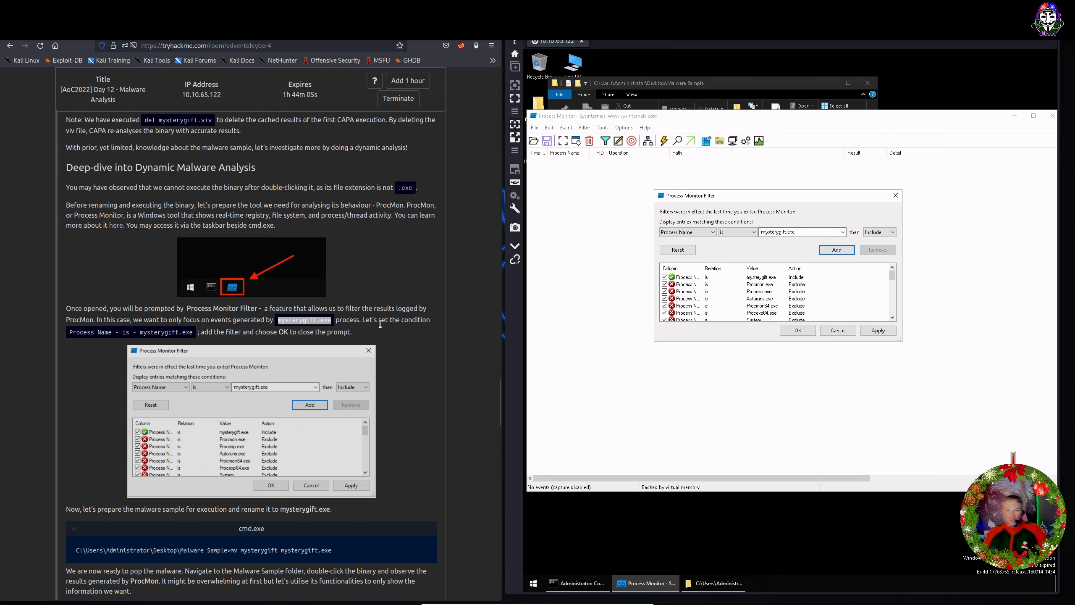
{"action": "left_click", "coordinate": [797, 331]}
{"action": "scroll", "coordinate": [193, 406], "scroll_direction": "down", "scroll_amount": 3}
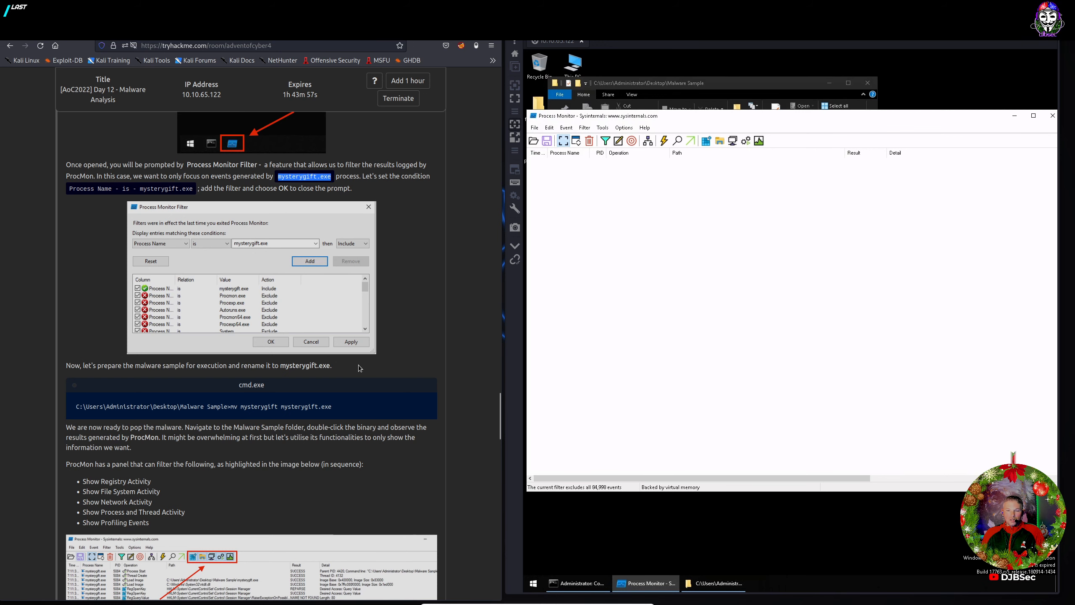
{"action": "scroll", "coordinate": [359, 367], "scroll_direction": "down", "scroll_amount": 1}
Rename mysterygift to mysterygift.exe with mv in the Command Prompt.
{"action": "left_click", "coordinate": [578, 583]}
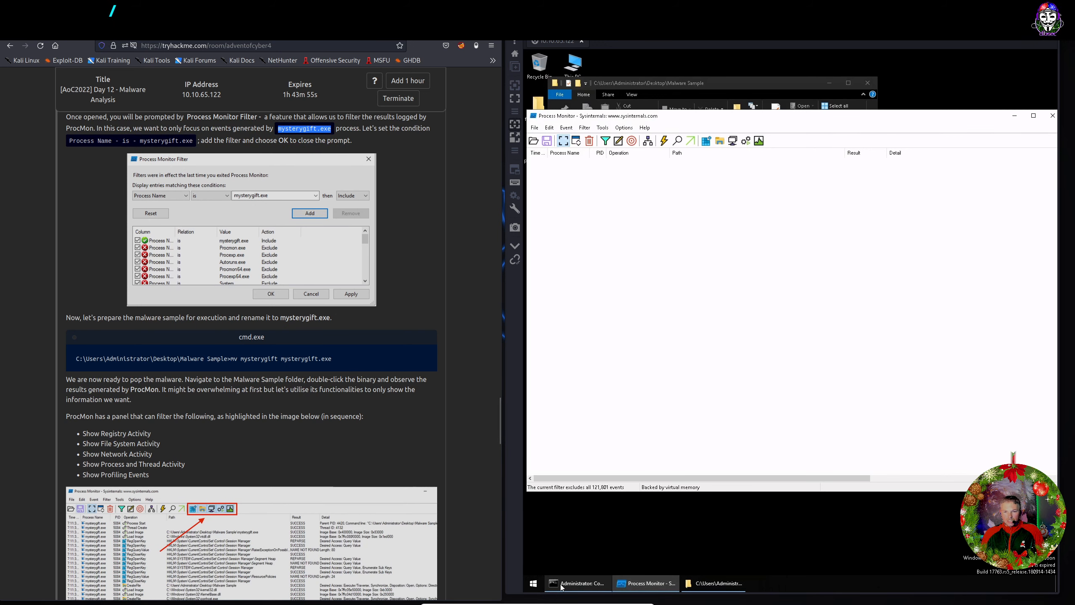
{"action": "scroll", "coordinate": [789, 379], "scroll_direction": "down", "scroll_amount": 8}
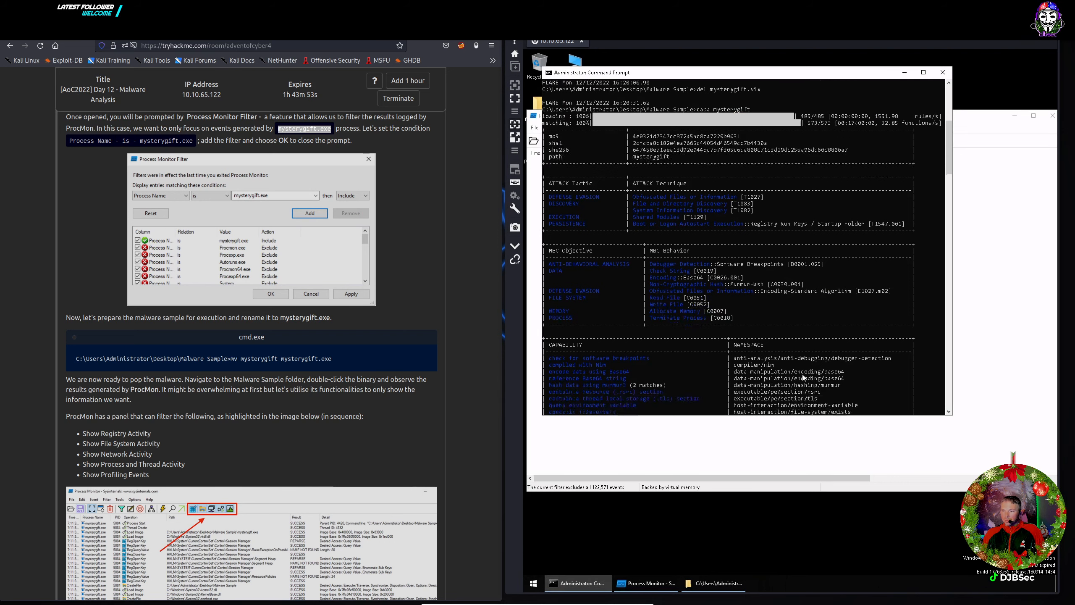
{"action": "scroll", "coordinate": [803, 375], "scroll_direction": "down", "scroll_amount": 1}
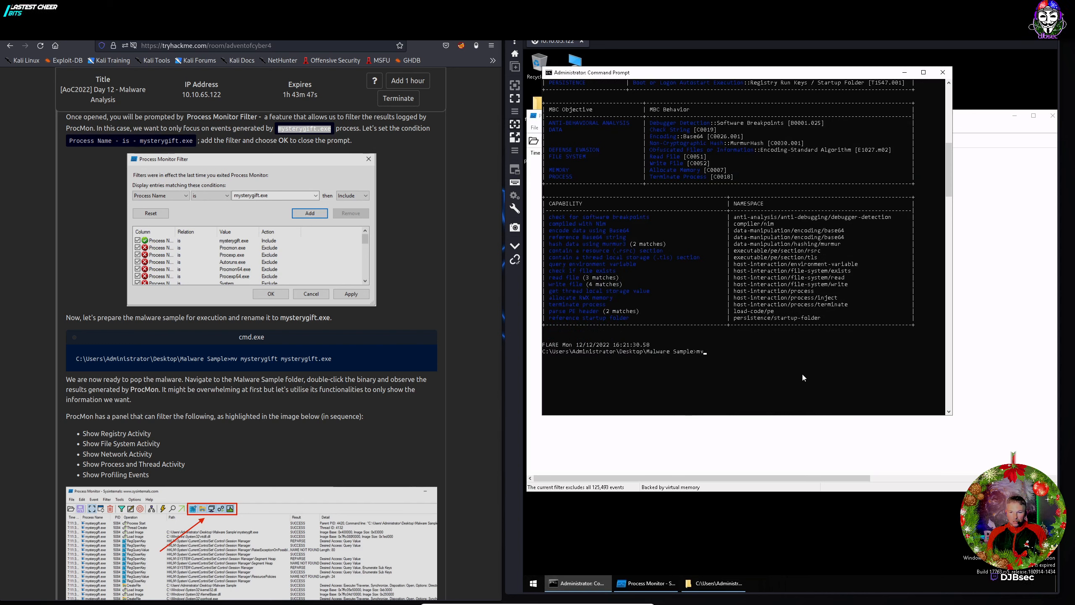
{"action": "type", "text": "mysterygift"}
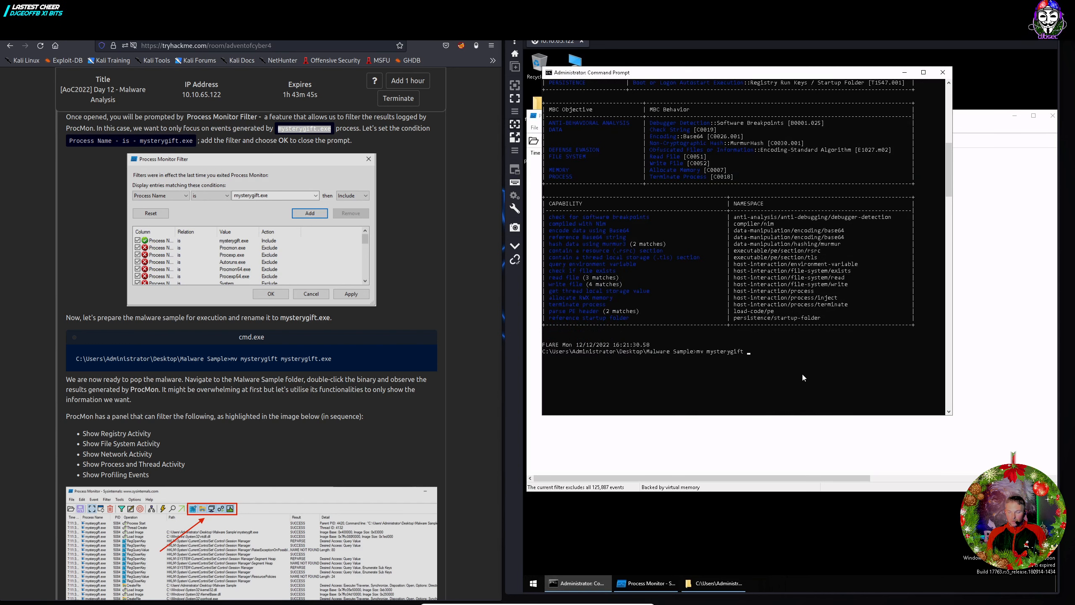
{"action": "type", "text": " mysterygift.exe"}
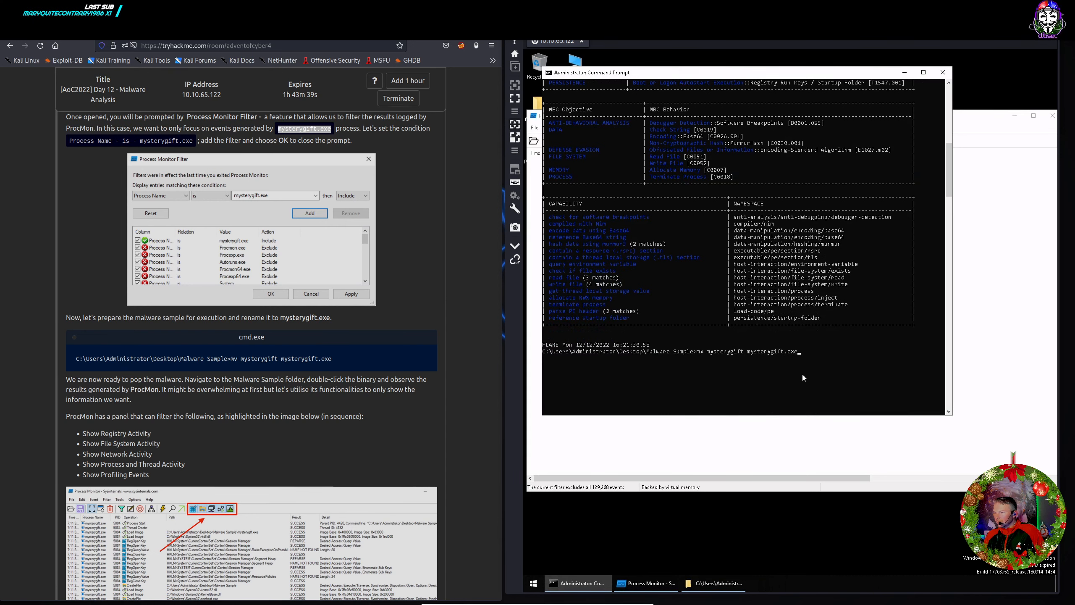
{"action": "key", "text": "Return"}
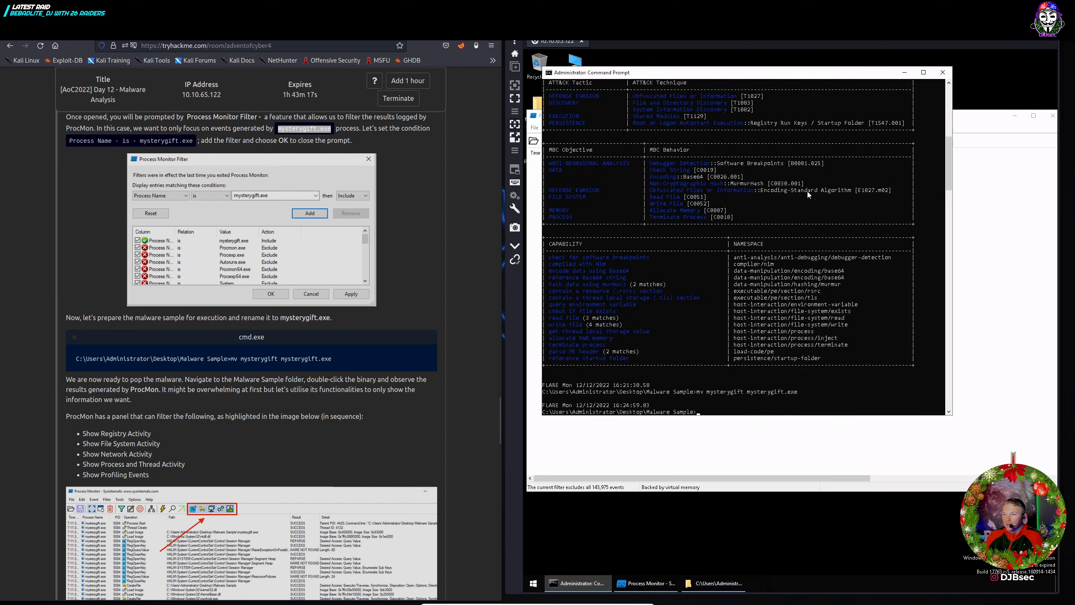
{"action": "scroll", "coordinate": [244, 391], "scroll_direction": "down", "scroll_amount": 3}
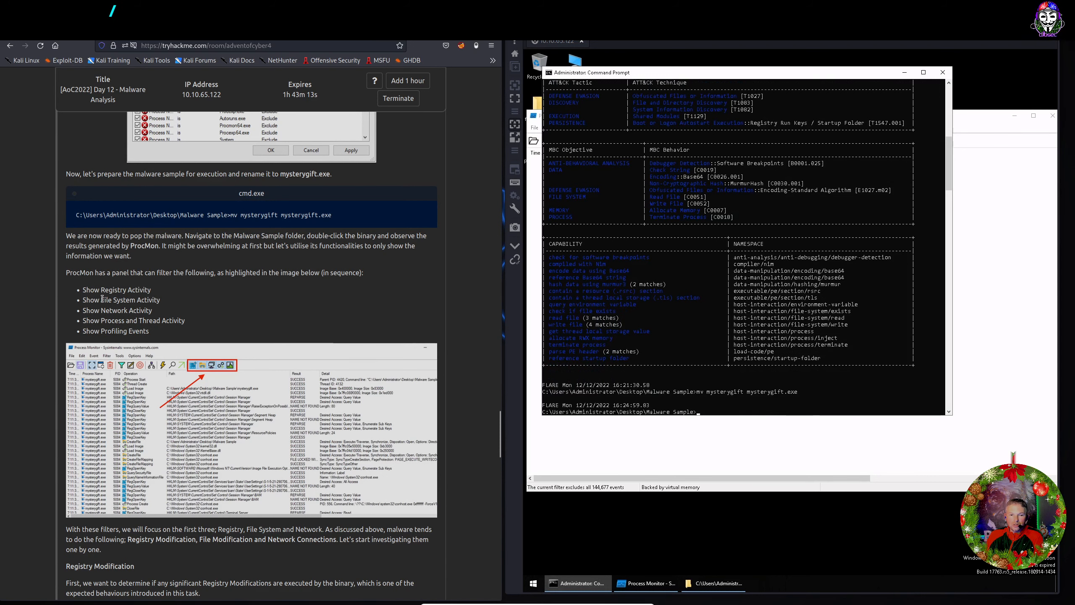
Turn on File System and Network activity display in Process Monitor.
{"action": "left_click", "coordinate": [968, 125]}
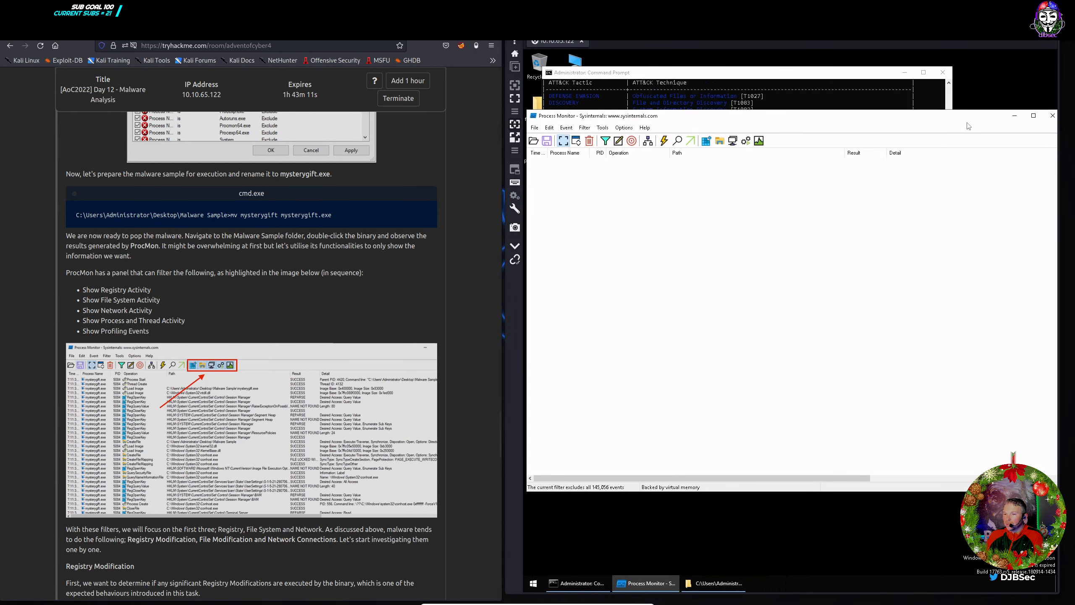
{"action": "left_click", "coordinate": [719, 140]}
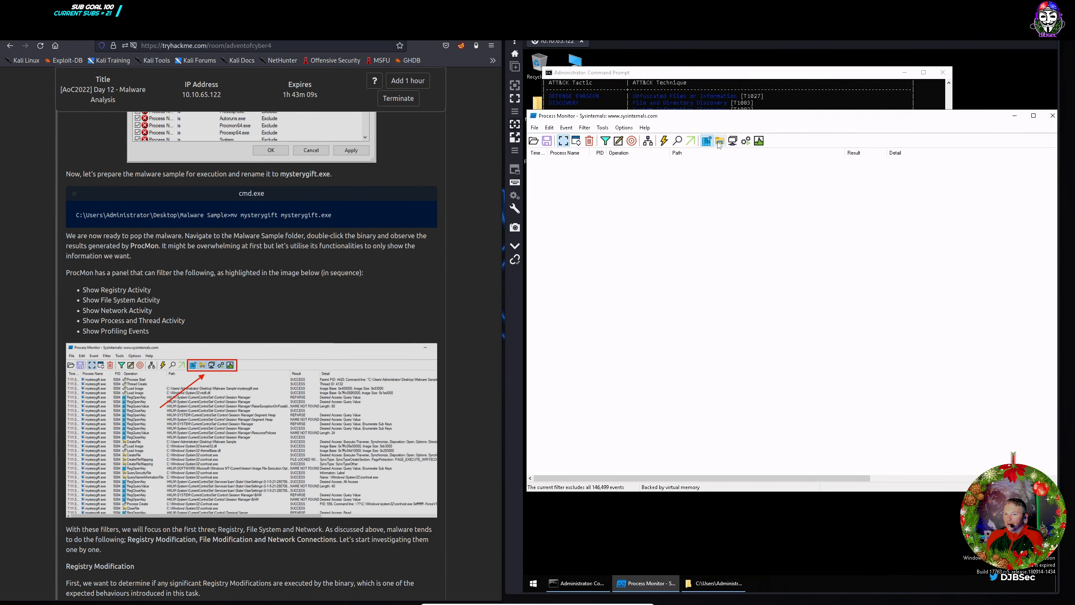
{"action": "left_click", "coordinate": [733, 141]}
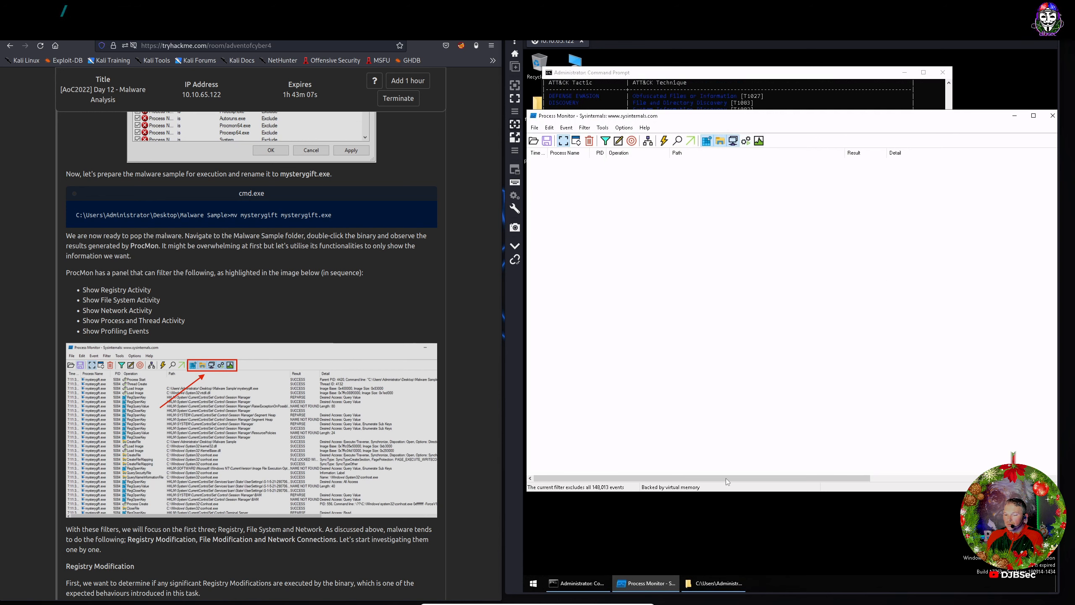
Launch mysterygift.exe from the Malware Sample folder and return to Process Monitor's captured events.
{"action": "left_click", "coordinate": [722, 591]}
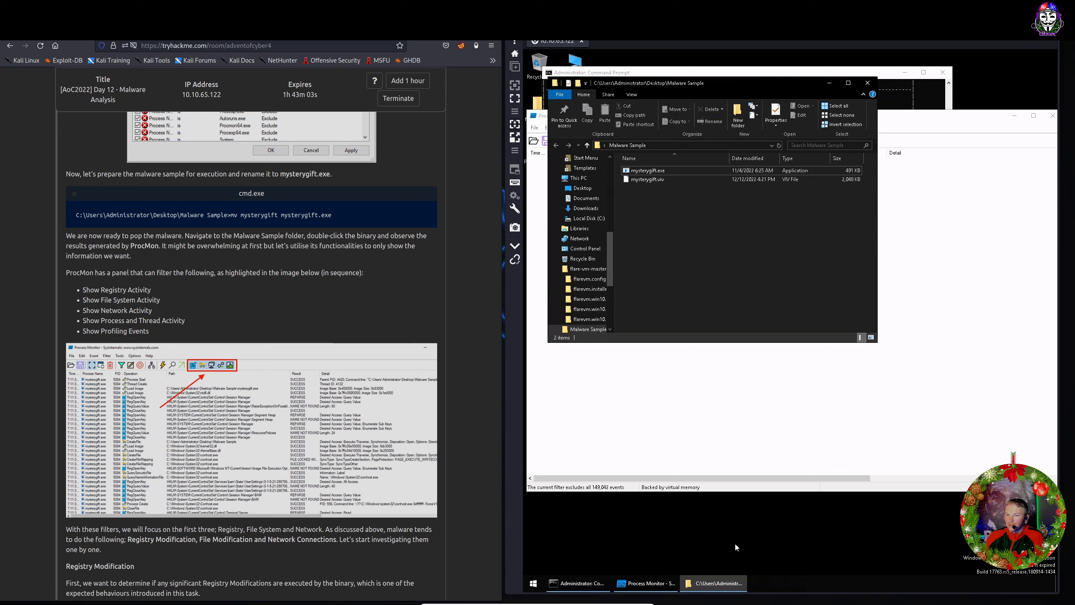
{"action": "left_click", "coordinate": [655, 170]}
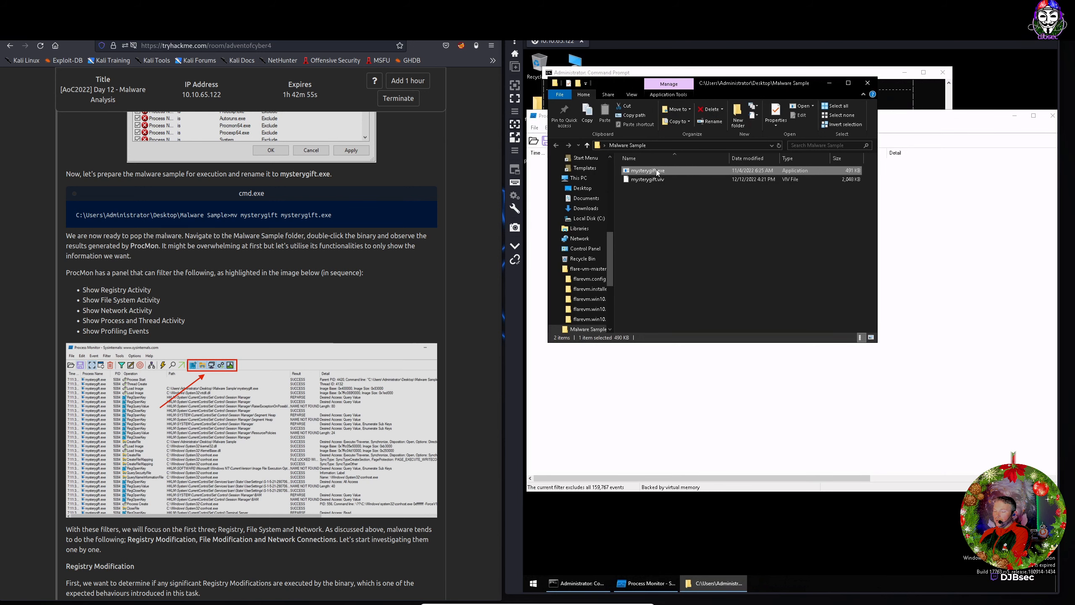
{"action": "double_click", "coordinate": [656, 171]}
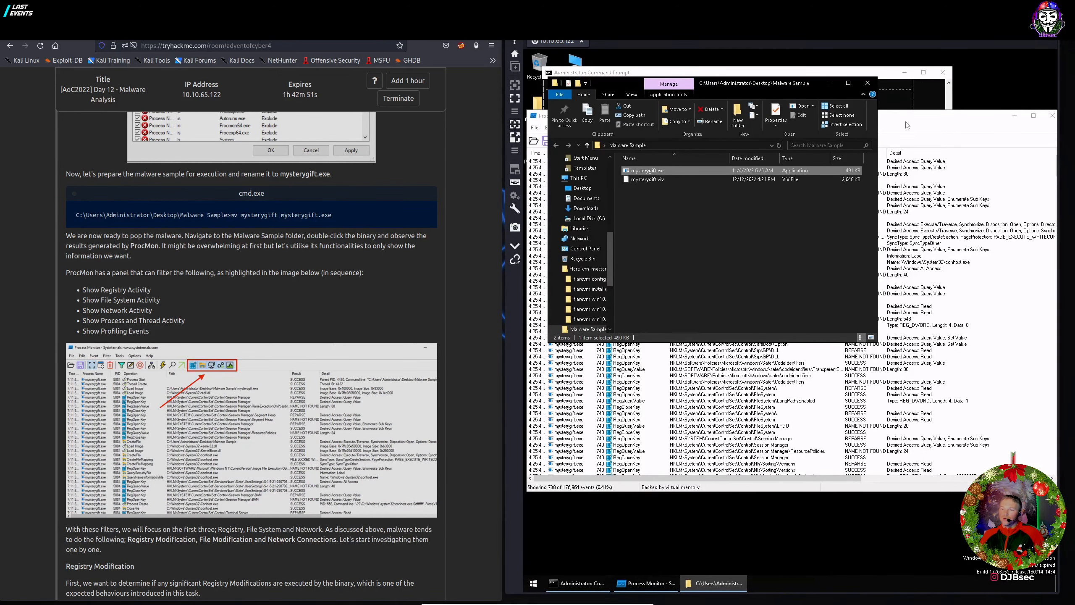
{"action": "left_click", "coordinate": [906, 125]}
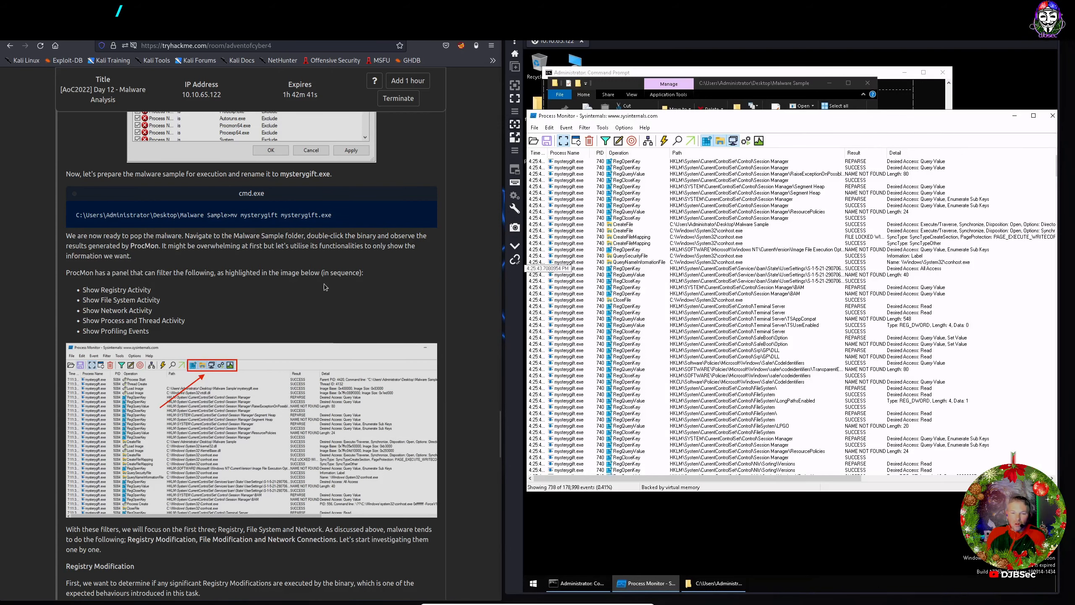
Turn off Show Network Activity so Process Monitor lists 808 mysterygift.exe events.
{"action": "scroll", "coordinate": [303, 288], "scroll_direction": "down", "scroll_amount": 3}
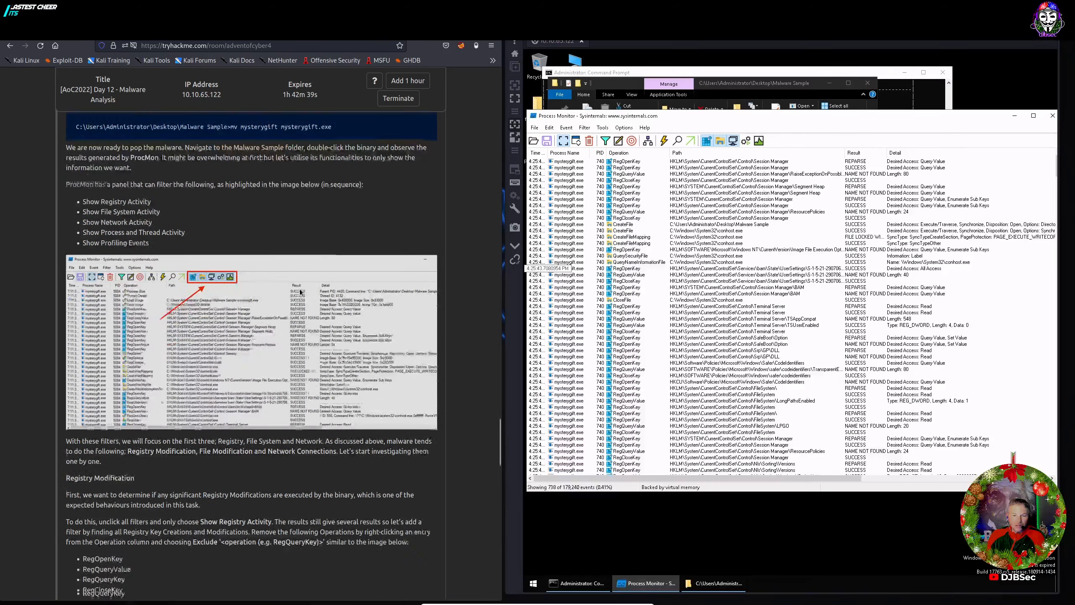
{"action": "scroll", "coordinate": [295, 291], "scroll_direction": "down", "scroll_amount": 1}
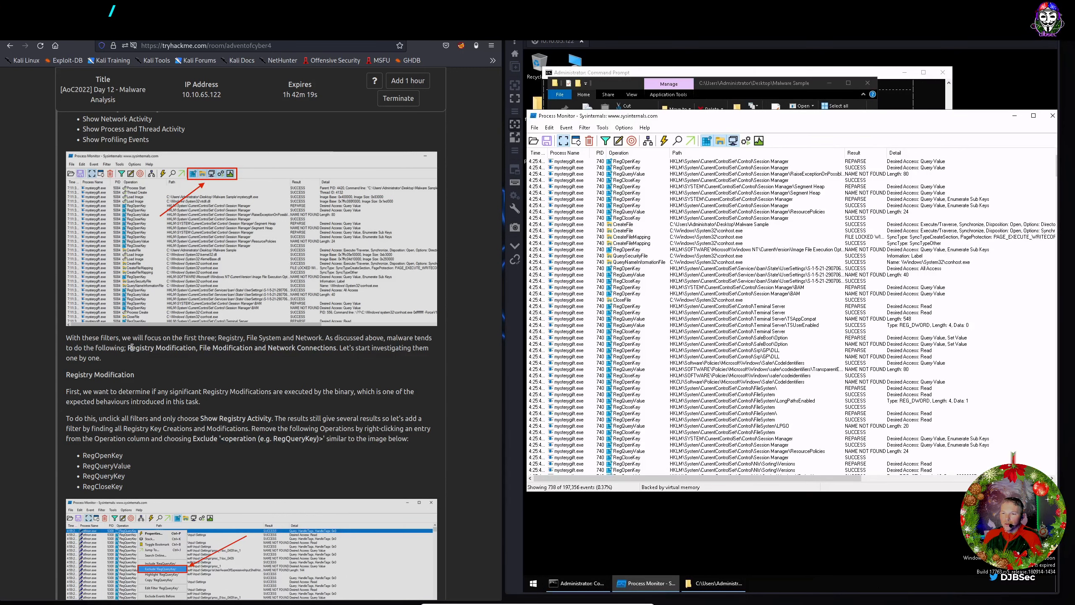
{"action": "scroll", "coordinate": [132, 348], "scroll_direction": "down", "scroll_amount": 2}
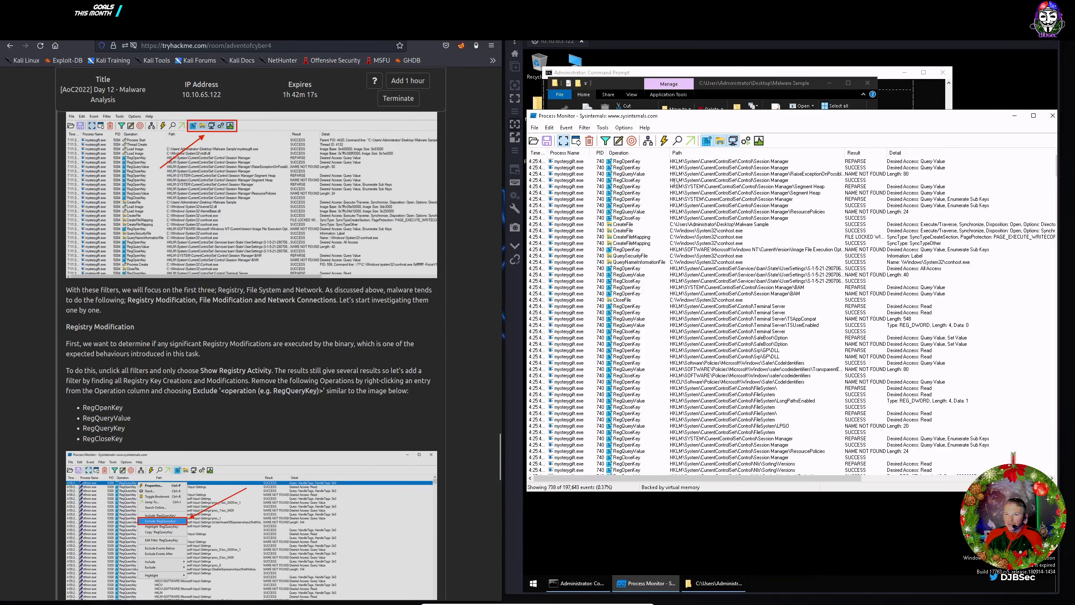
{"action": "left_click", "coordinate": [734, 141]}
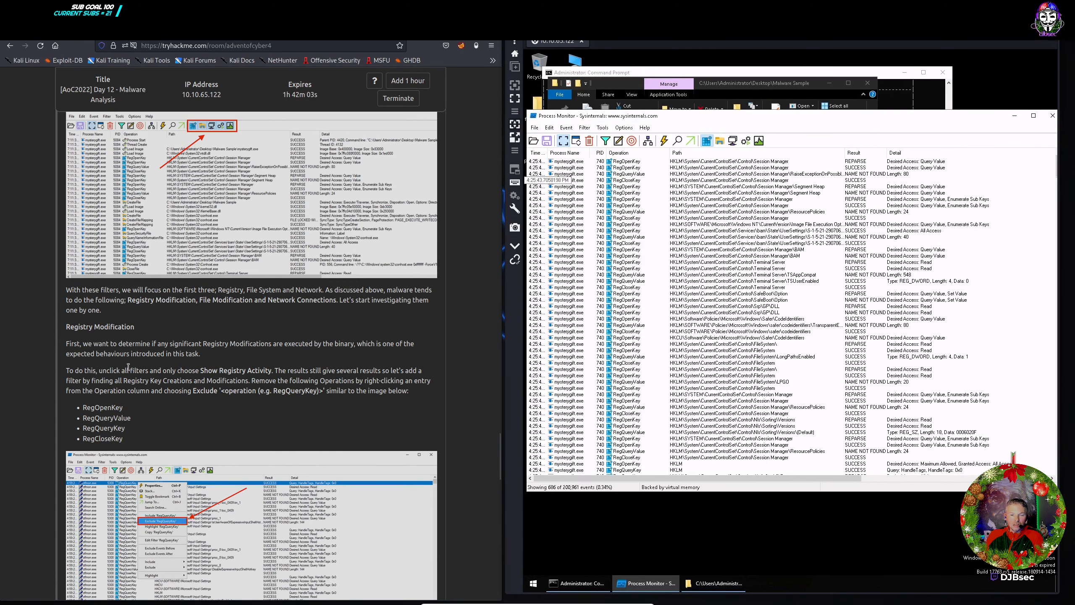
{"action": "scroll", "coordinate": [127, 367], "scroll_direction": "down", "scroll_amount": 2}
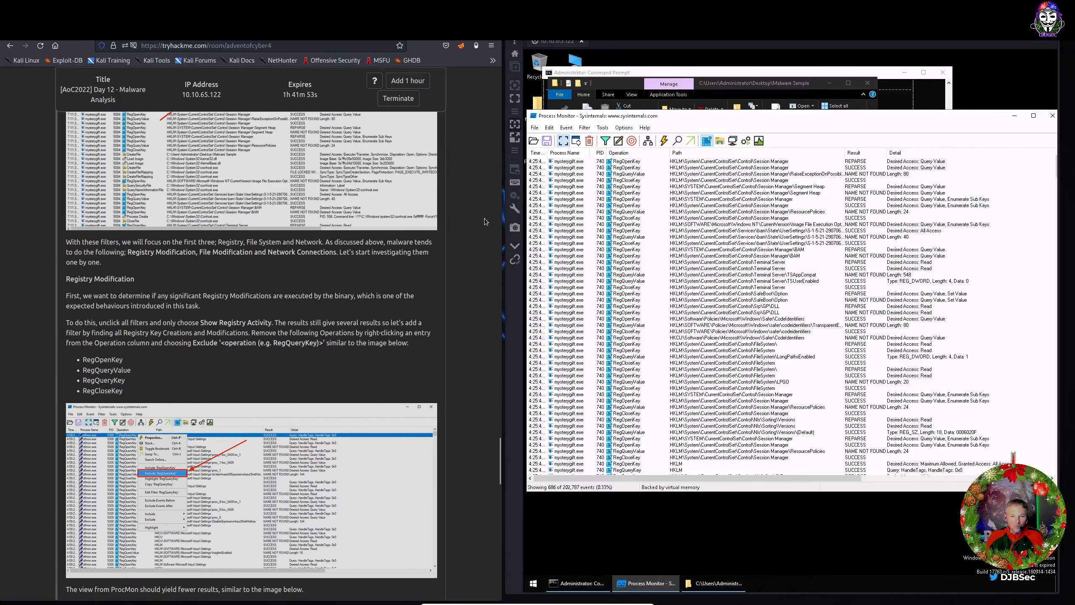
Exclude RegOpenKey, RegQueryValue, RegCloseKey and RegQueryKey operations, leaving only RegCreateKey and RegSetValue events.
{"action": "right_click", "coordinate": [630, 164]}
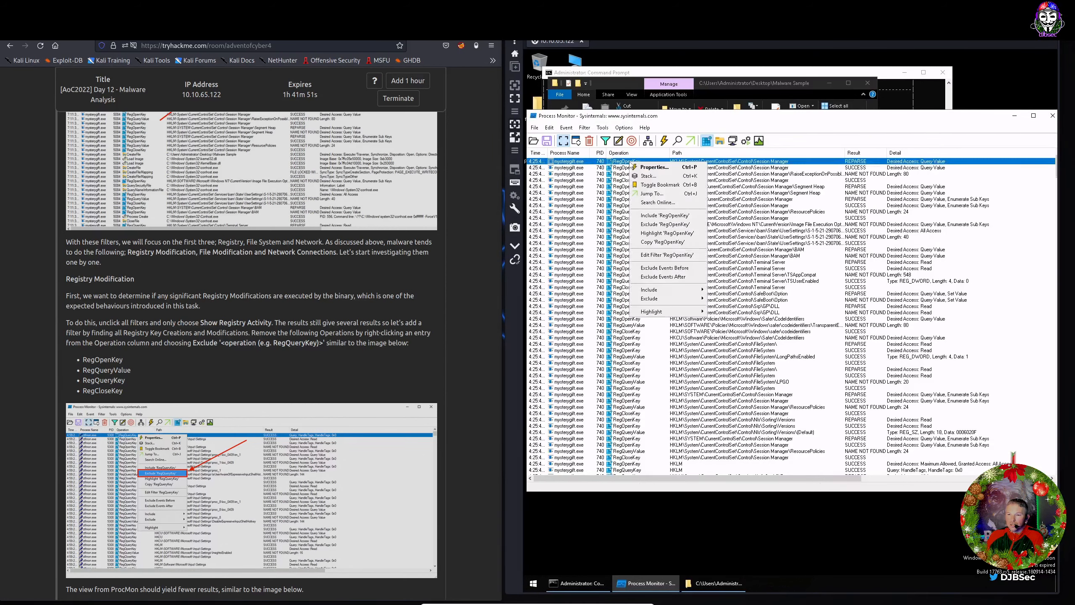
{"action": "left_click", "coordinate": [653, 224]}
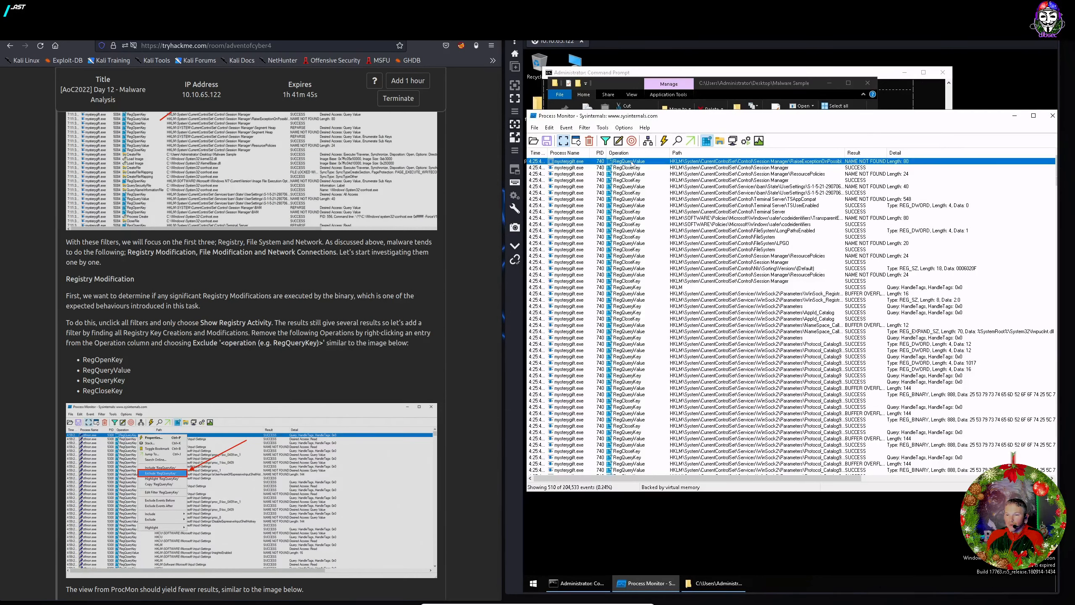
{"action": "right_click", "coordinate": [631, 162]}
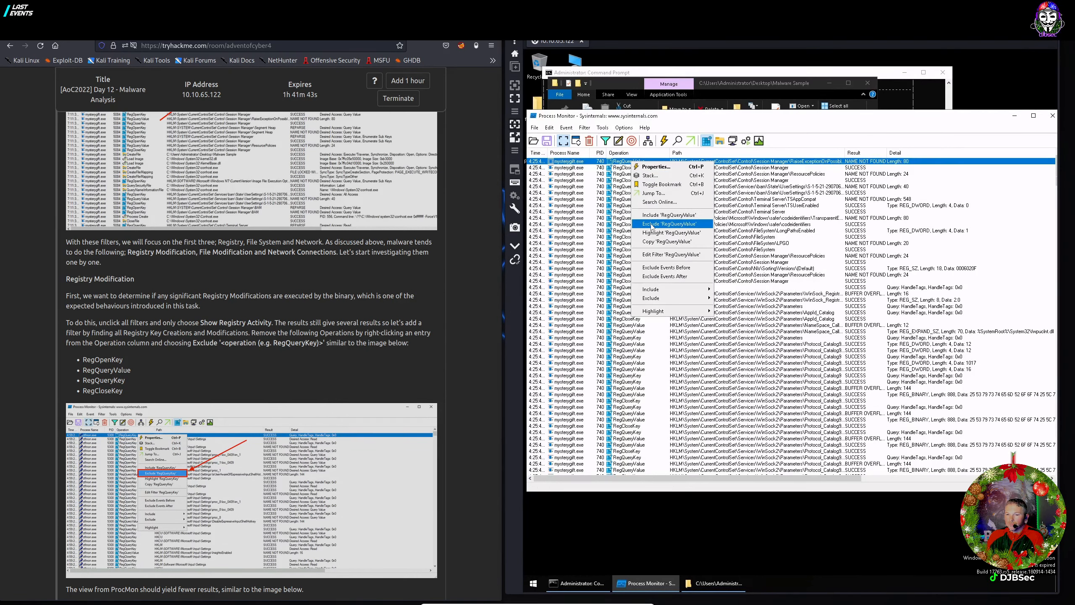
{"action": "left_click", "coordinate": [651, 224]}
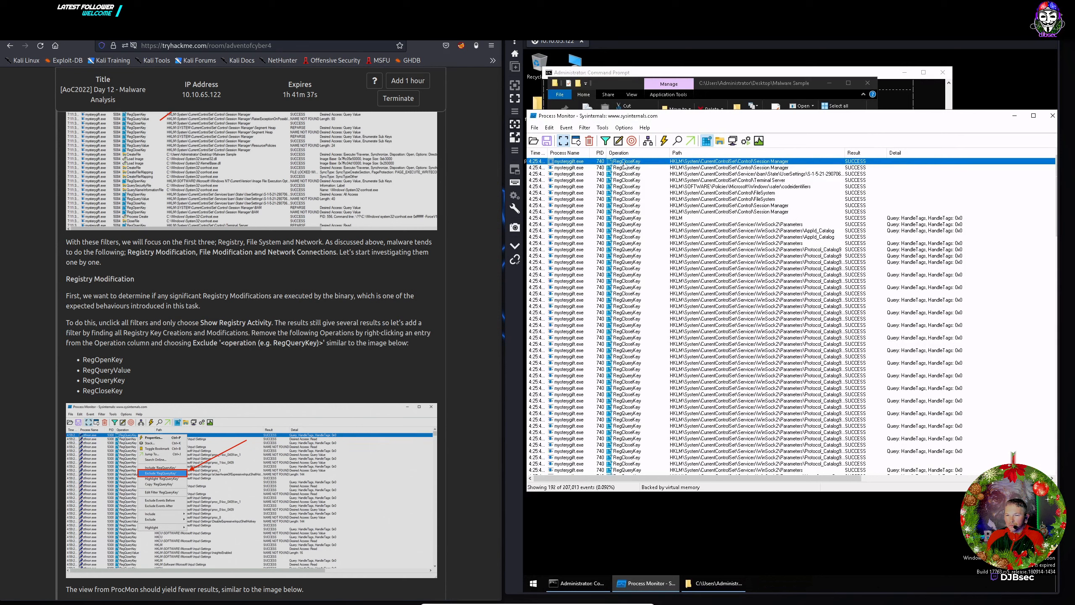
{"action": "right_click", "coordinate": [624, 165]}
{"action": "left_click", "coordinate": [645, 225]}
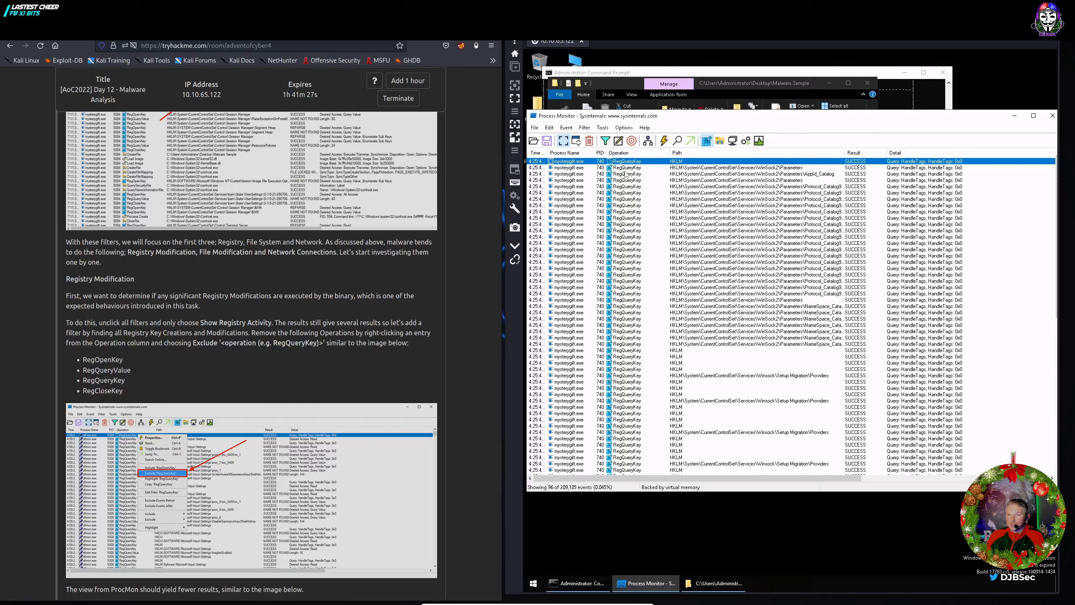
{"action": "right_click", "coordinate": [635, 164]}
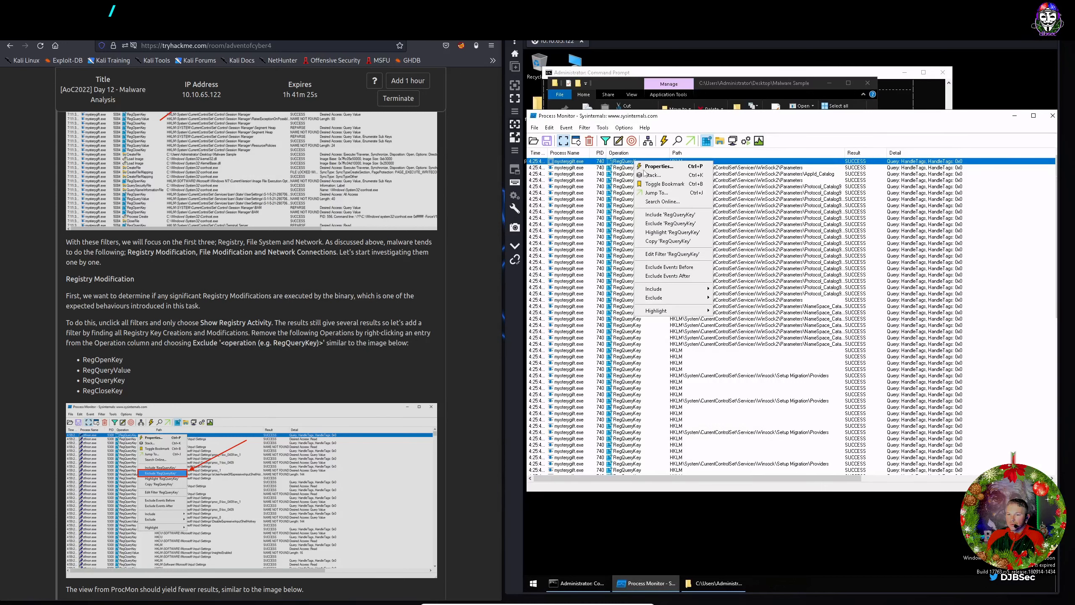
{"action": "left_click", "coordinate": [656, 226]}
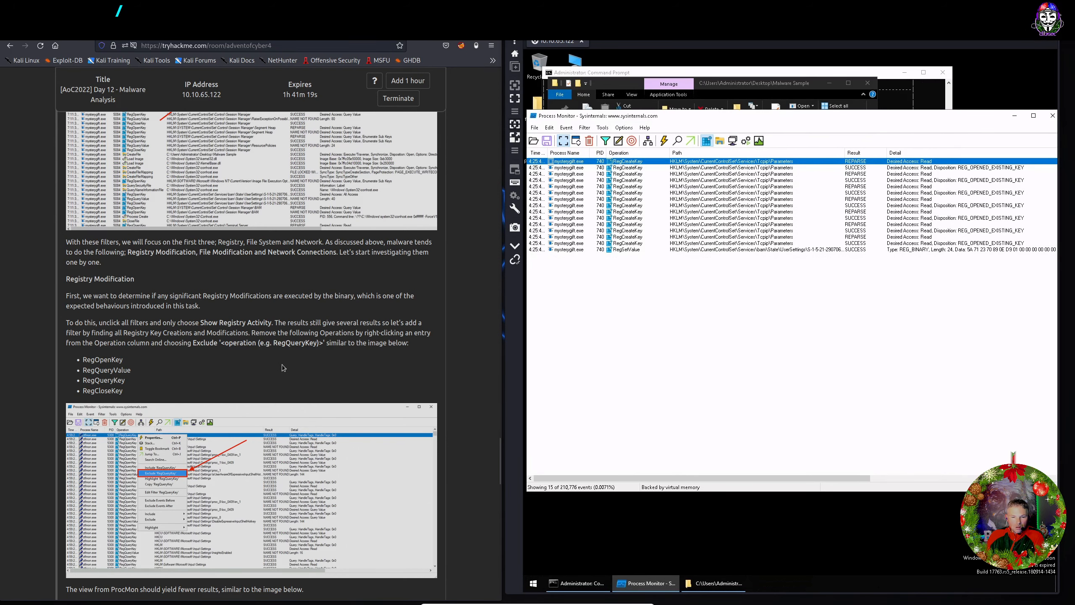
Widen Process Monitor's Path column to reveal the full registry paths.
{"action": "scroll", "coordinate": [302, 366], "scroll_direction": "down", "scroll_amount": 5}
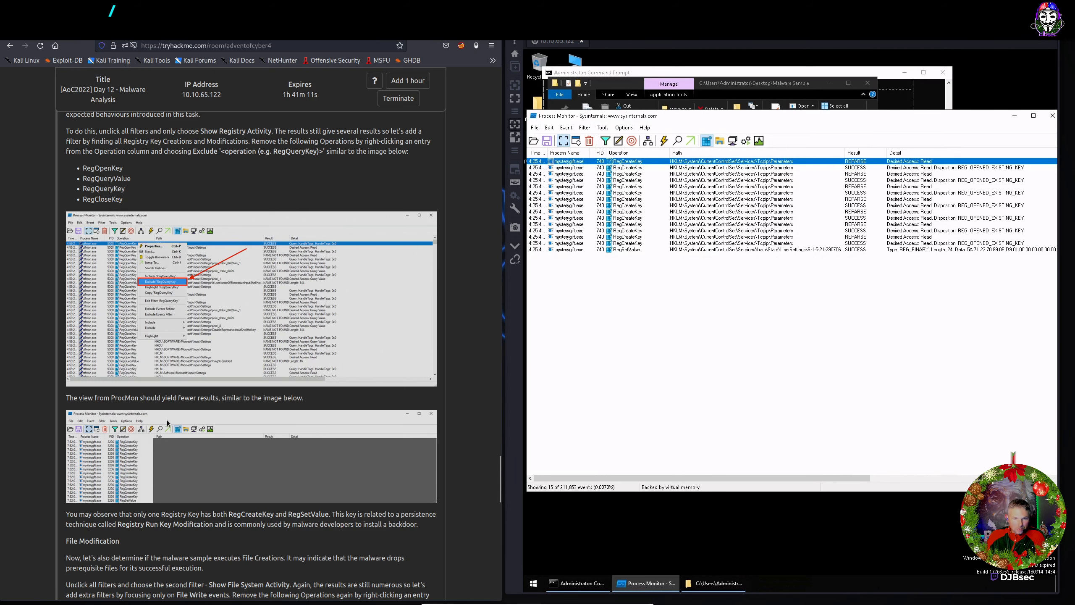
{"action": "scroll", "coordinate": [153, 430], "scroll_direction": "down", "scroll_amount": 2}
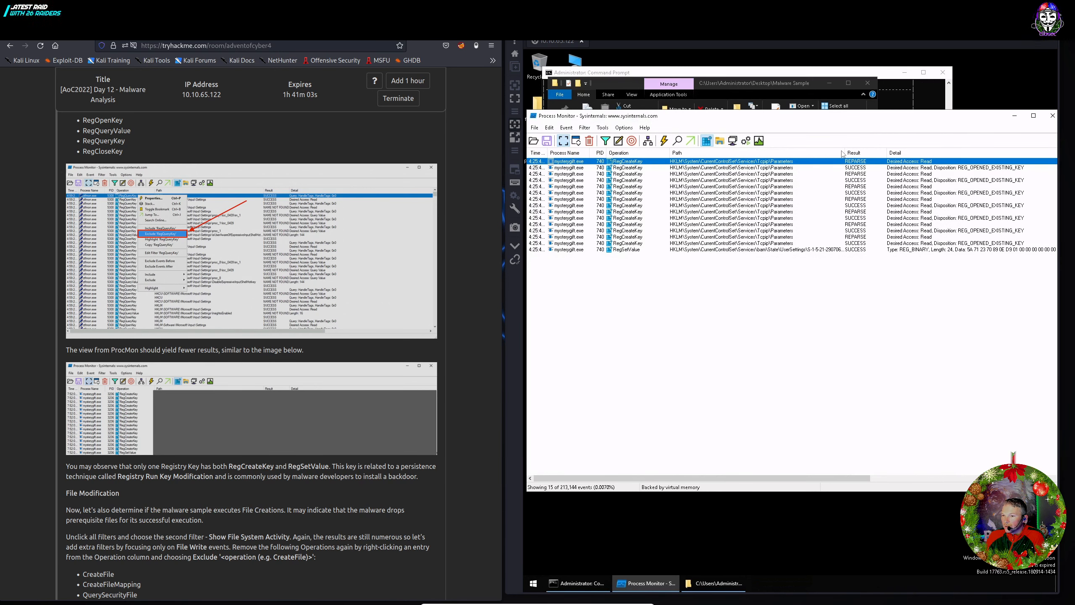
{"action": "left_click_drag", "start_coordinate": [845, 151], "coordinate": [873, 152]}
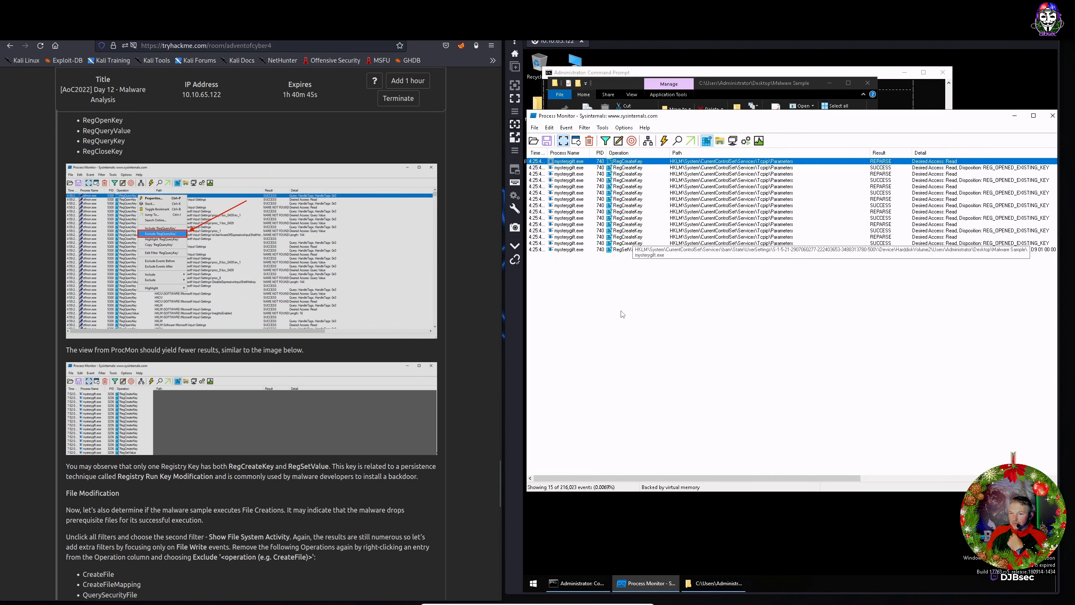
Inspect the RegSetValue event's properties, showing 24-byte REG_BINARY data written to the bam UserSettings key.
{"action": "left_click", "coordinate": [594, 368]}
{"action": "left_click", "coordinate": [628, 250]}
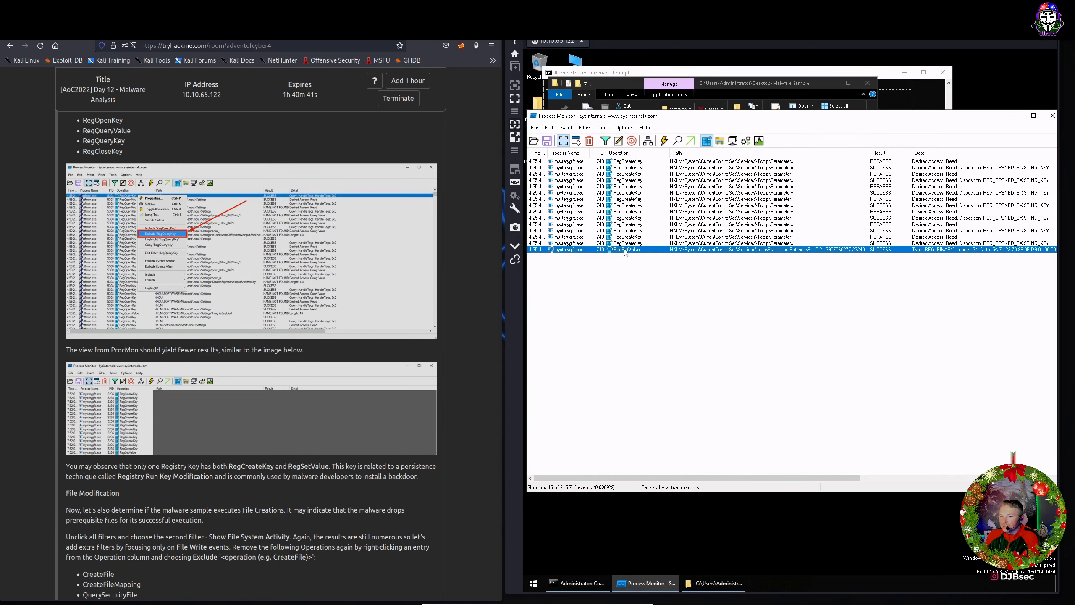
{"action": "right_click", "coordinate": [626, 252]}
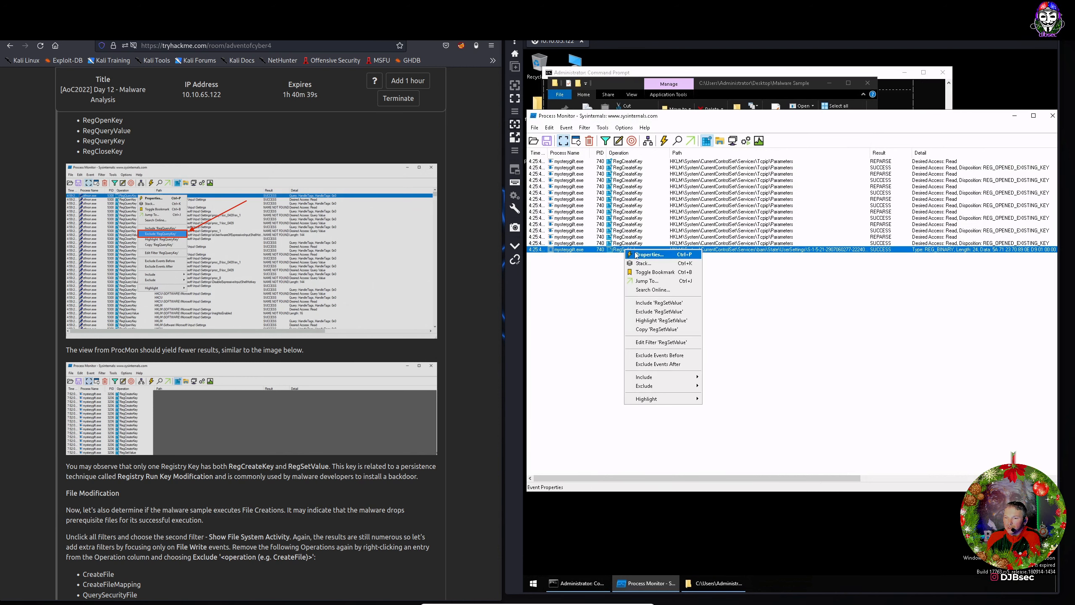
{"action": "left_click", "coordinate": [635, 254]}
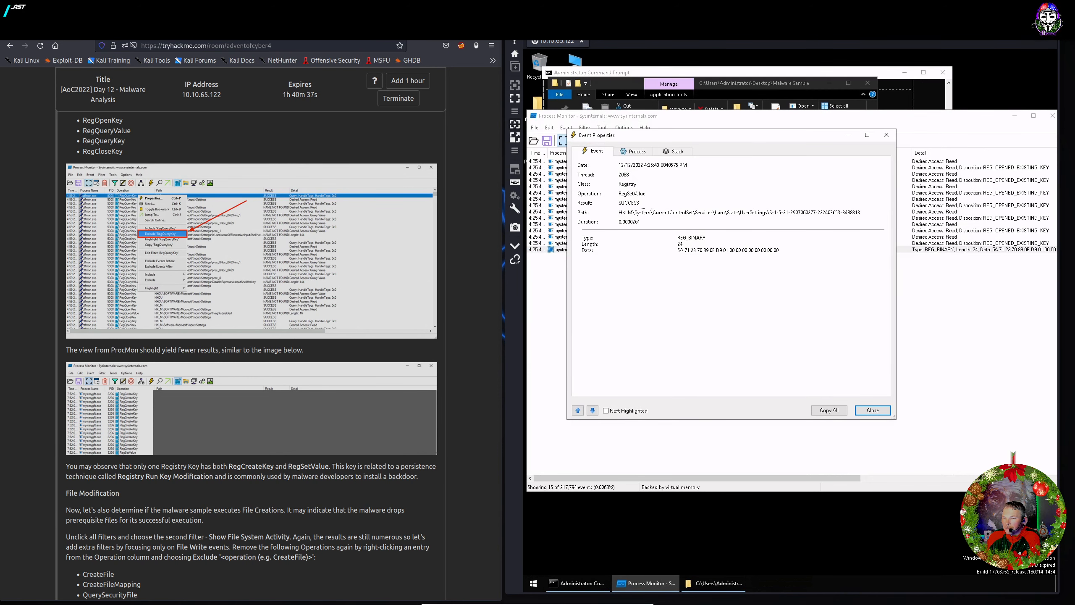
{"action": "left_click_drag", "start_coordinate": [619, 213], "coordinate": [734, 213]}
{"action": "left_click", "coordinate": [764, 282]}
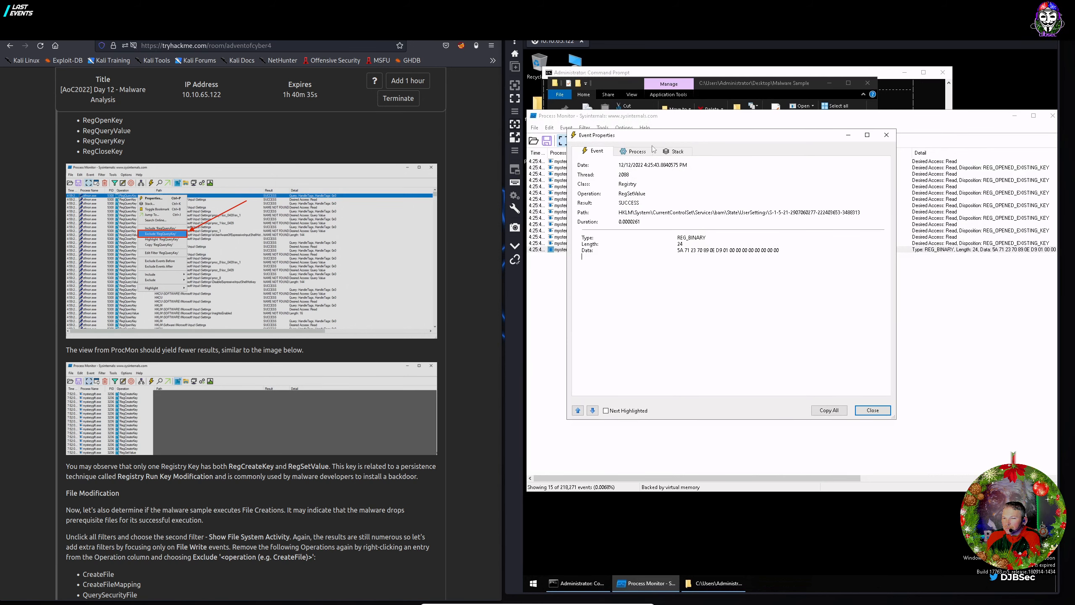
{"action": "left_click", "coordinate": [868, 413]}
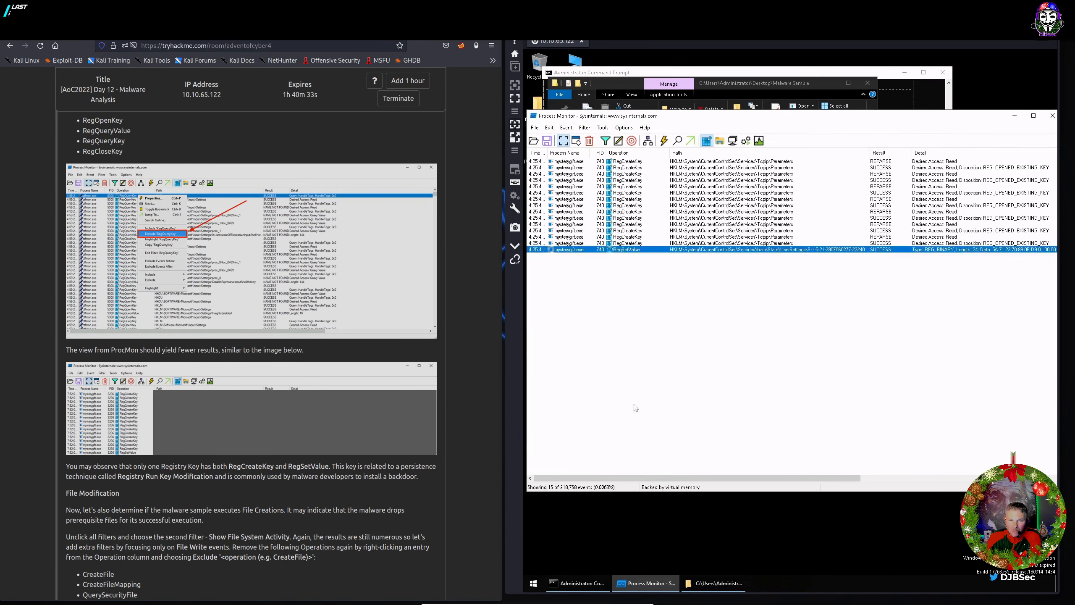
{"action": "left_click", "coordinate": [744, 244]}
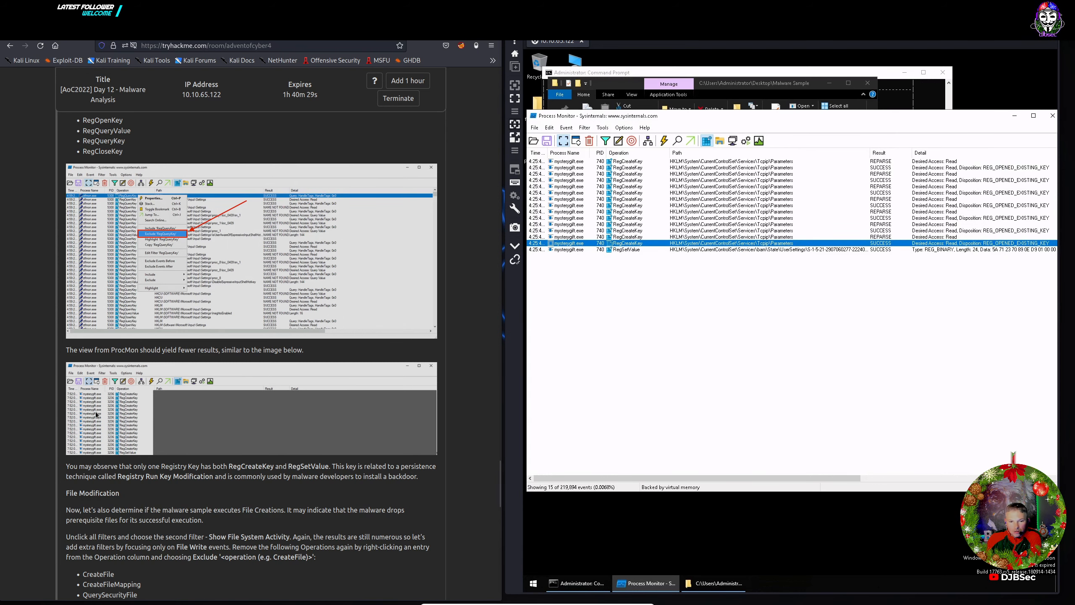
Scroll the Day 12 task down to the File Modification and Network Connections sections.
{"action": "scroll", "coordinate": [97, 415], "scroll_direction": "down", "scroll_amount": 3}
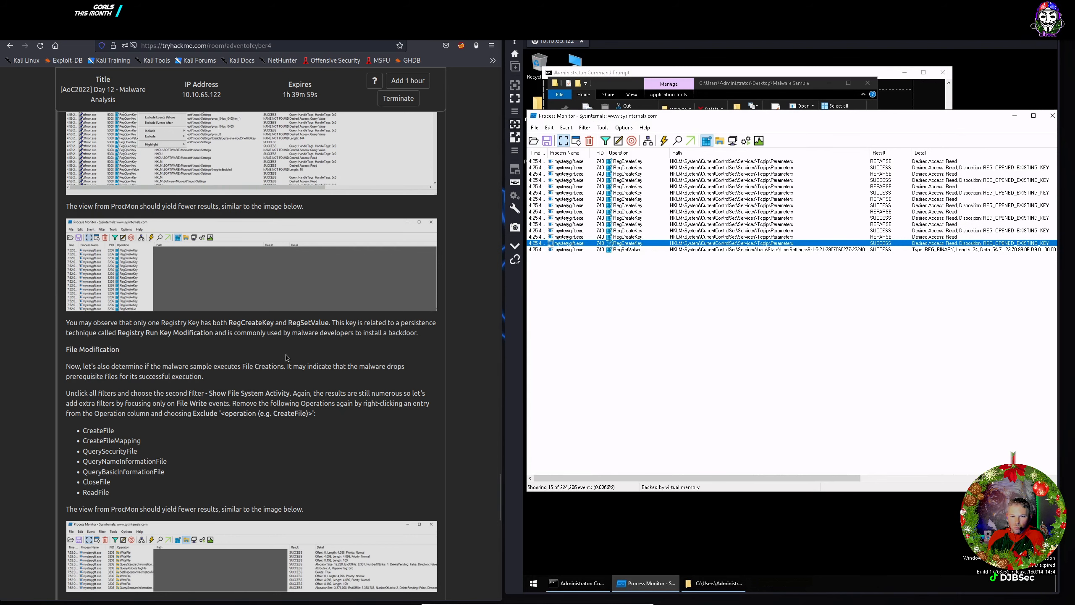
{"action": "scroll", "coordinate": [284, 357], "scroll_direction": "down", "scroll_amount": 4}
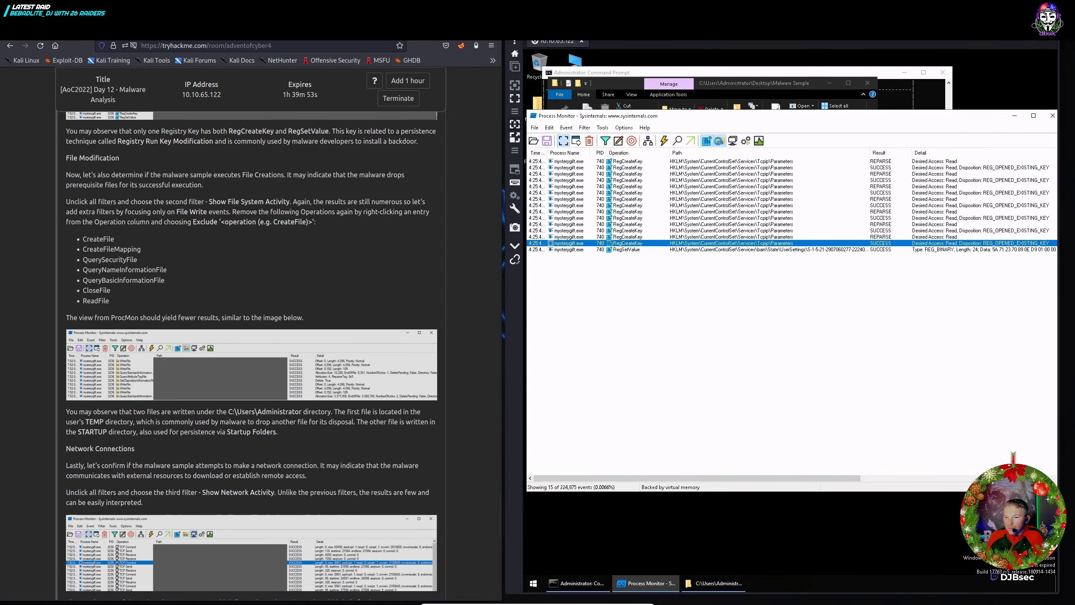
{"action": "left_click", "coordinate": [719, 143]}
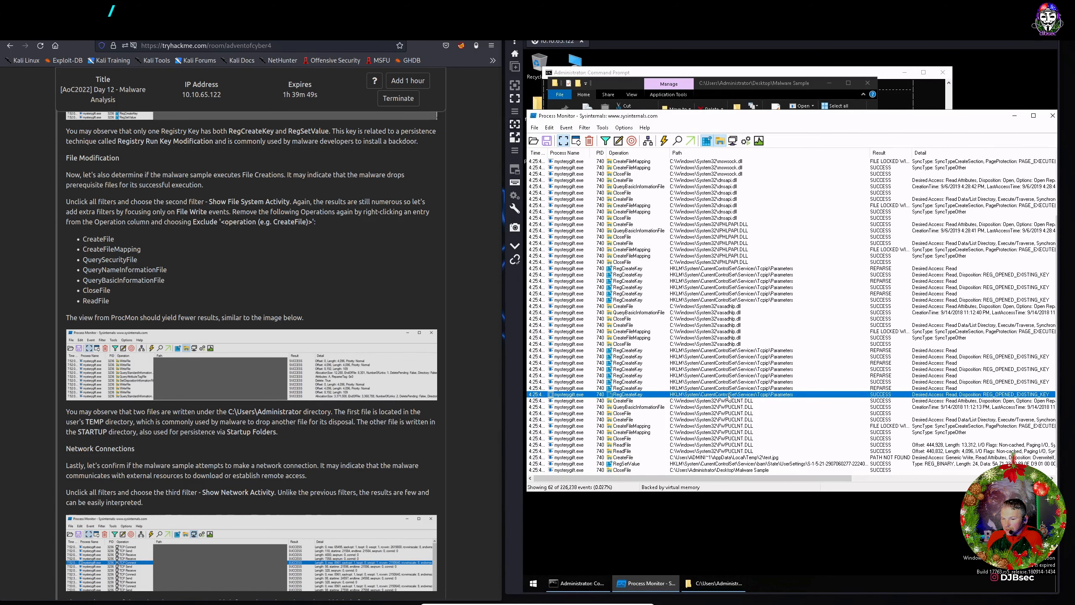
{"action": "left_click", "coordinate": [765, 470]}
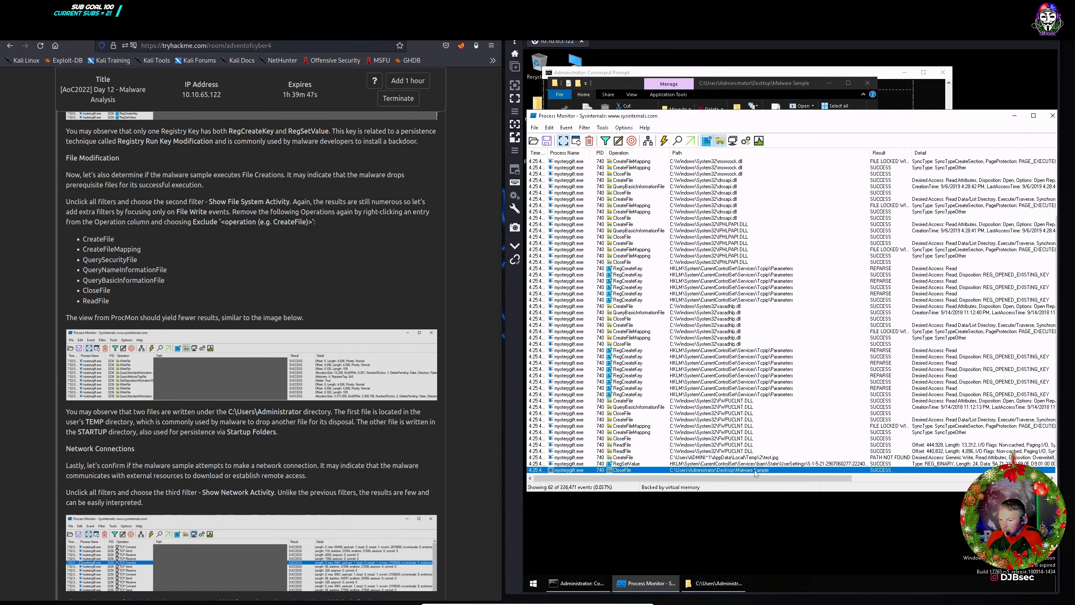
{"action": "left_click", "coordinate": [755, 458]}
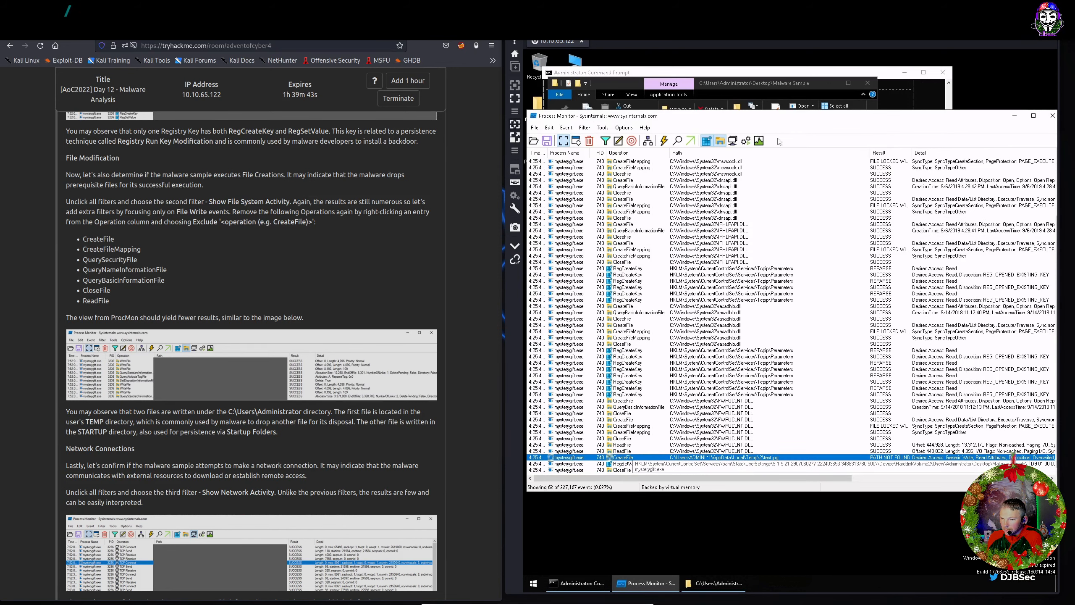
{"action": "left_click", "coordinate": [733, 142]}
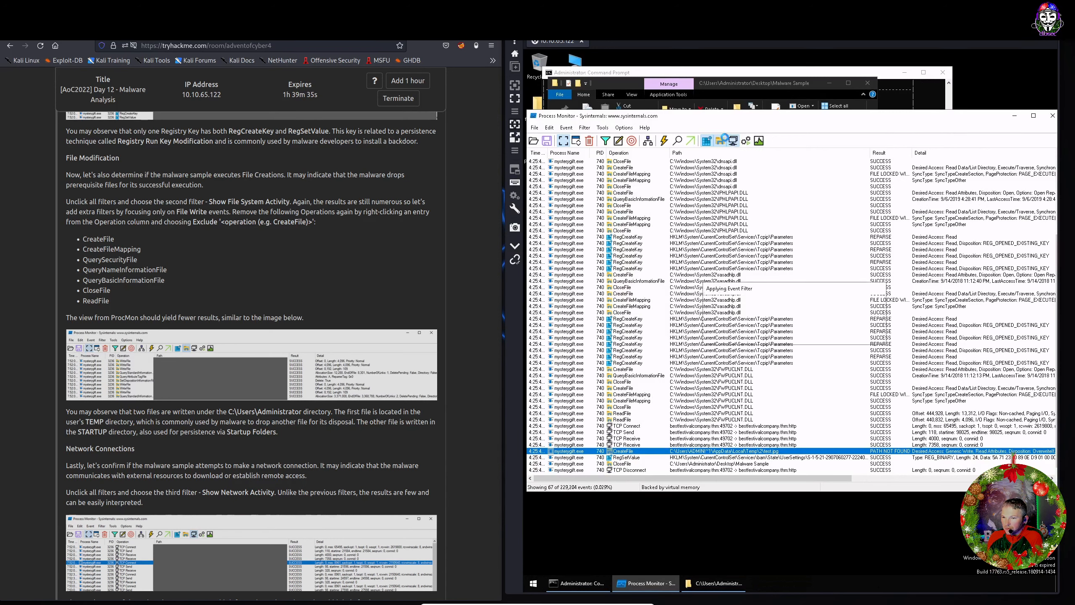
{"action": "left_click", "coordinate": [733, 142]}
{"action": "left_click", "coordinate": [720, 142]}
{"action": "left_click", "coordinate": [705, 145]}
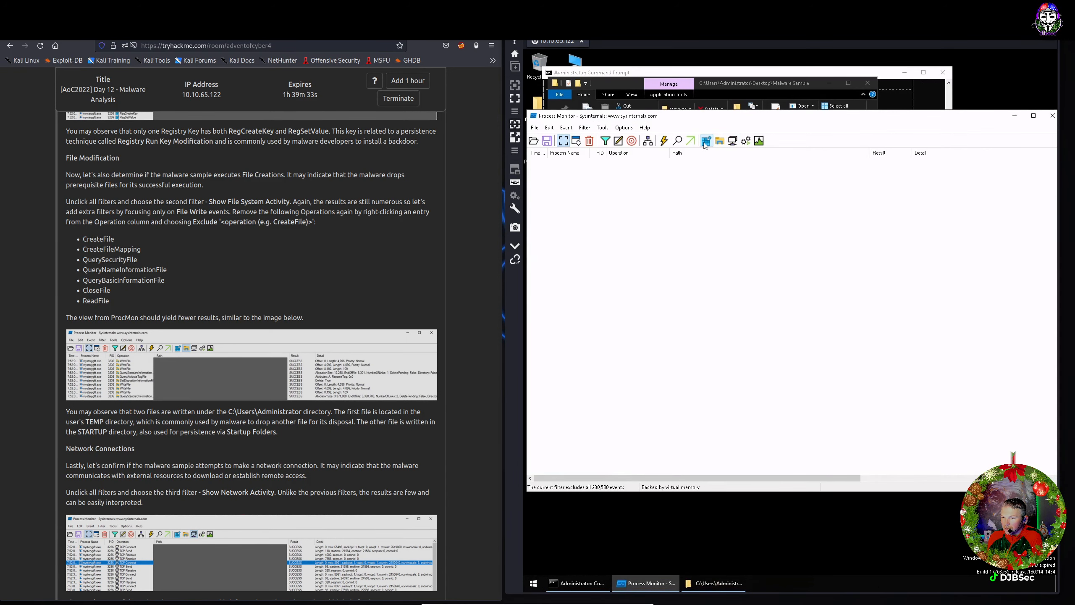
{"action": "left_click", "coordinate": [705, 145]}
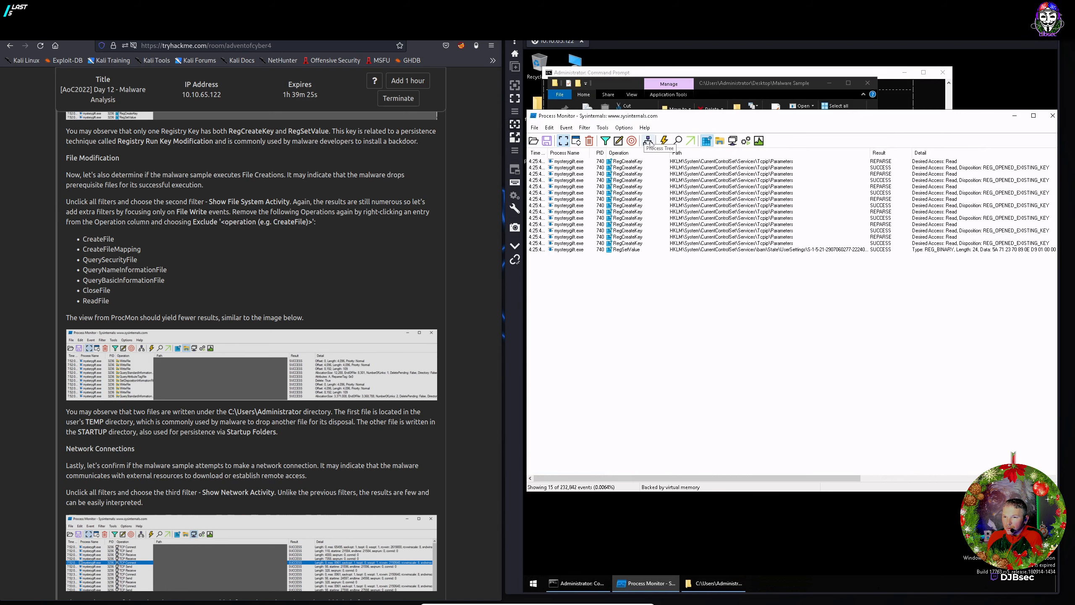
{"action": "left_click", "coordinate": [649, 141]}
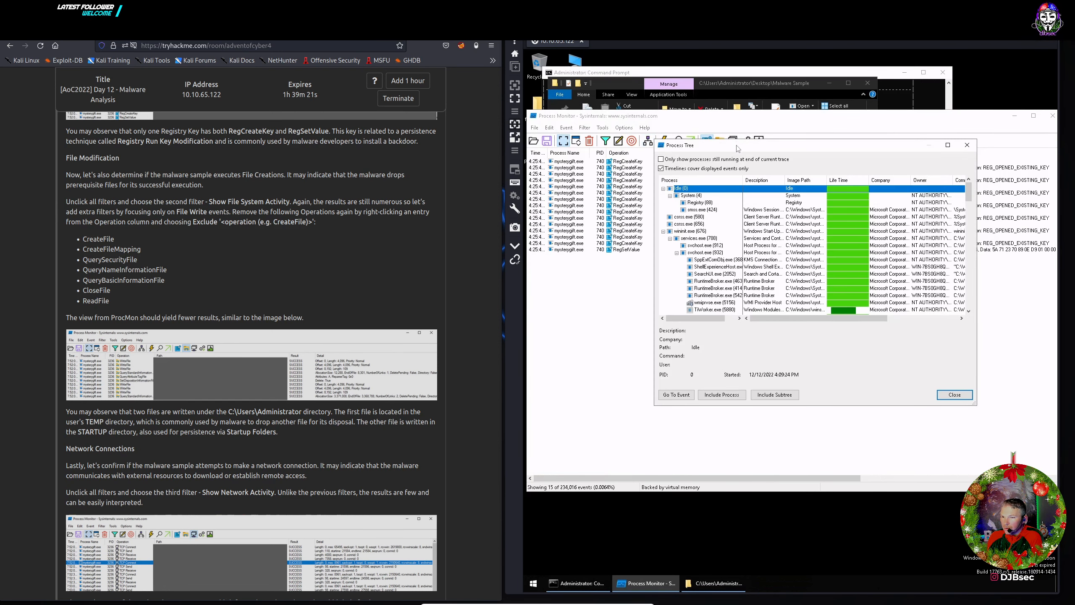
{"action": "left_click_drag", "start_coordinate": [697, 150], "coordinate": [636, 147]}
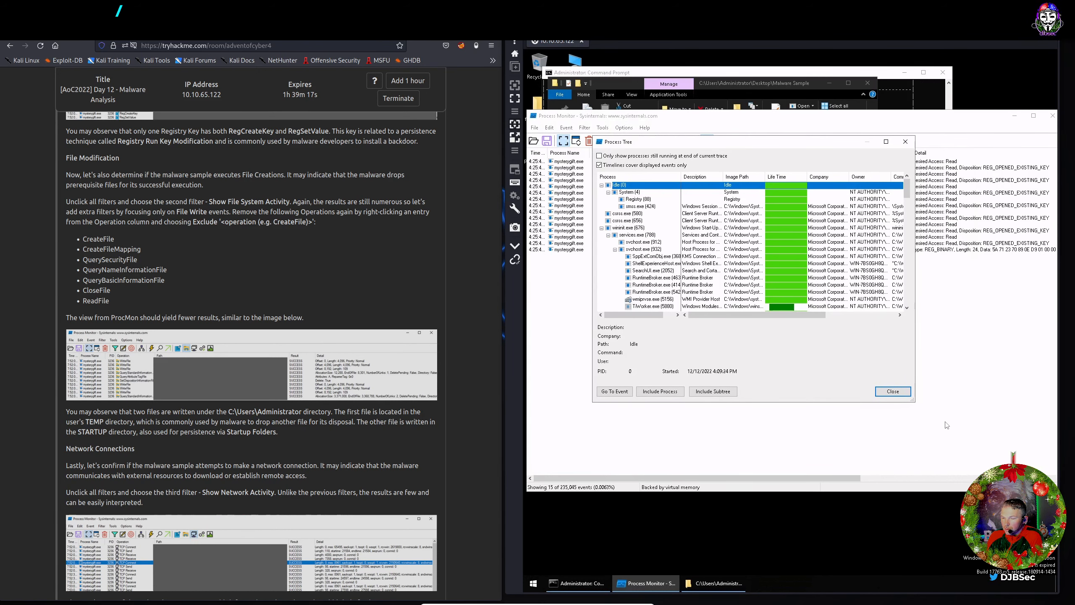
{"action": "left_click", "coordinate": [896, 393]}
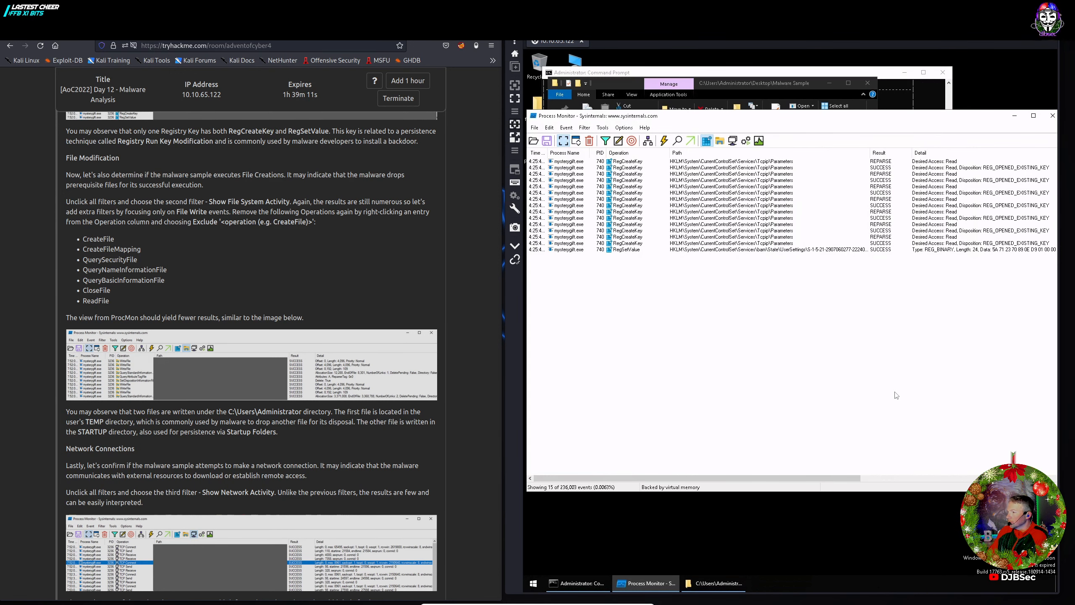
Close Process Monitor and run mysterygift.exe as administrator from the Malware Sample folder.
{"action": "left_click", "coordinate": [1053, 115]}
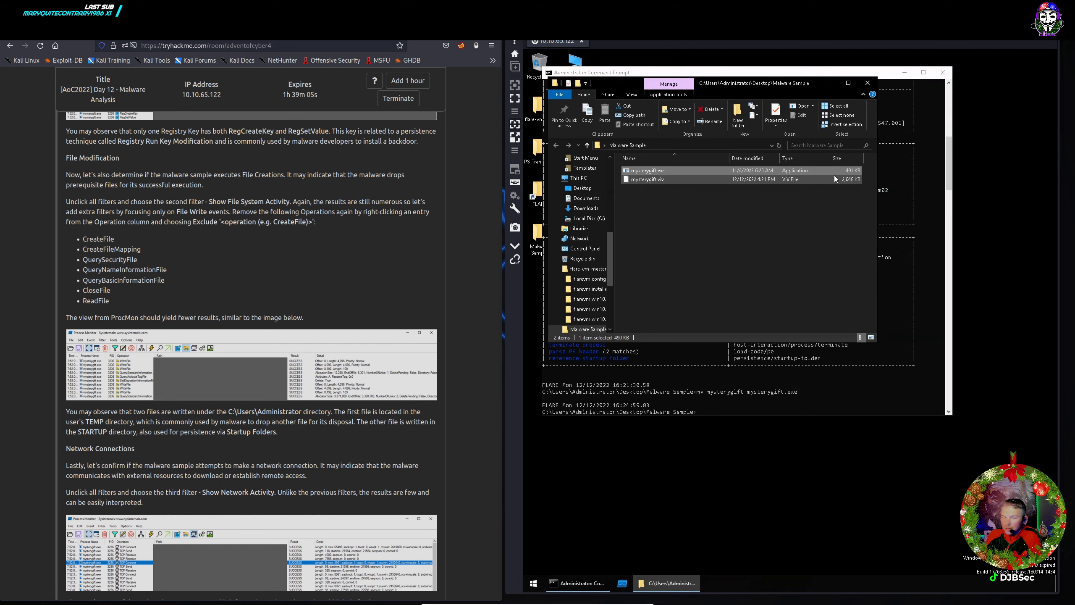
{"action": "scroll", "coordinate": [205, 229], "scroll_direction": "up", "scroll_amount": 10}
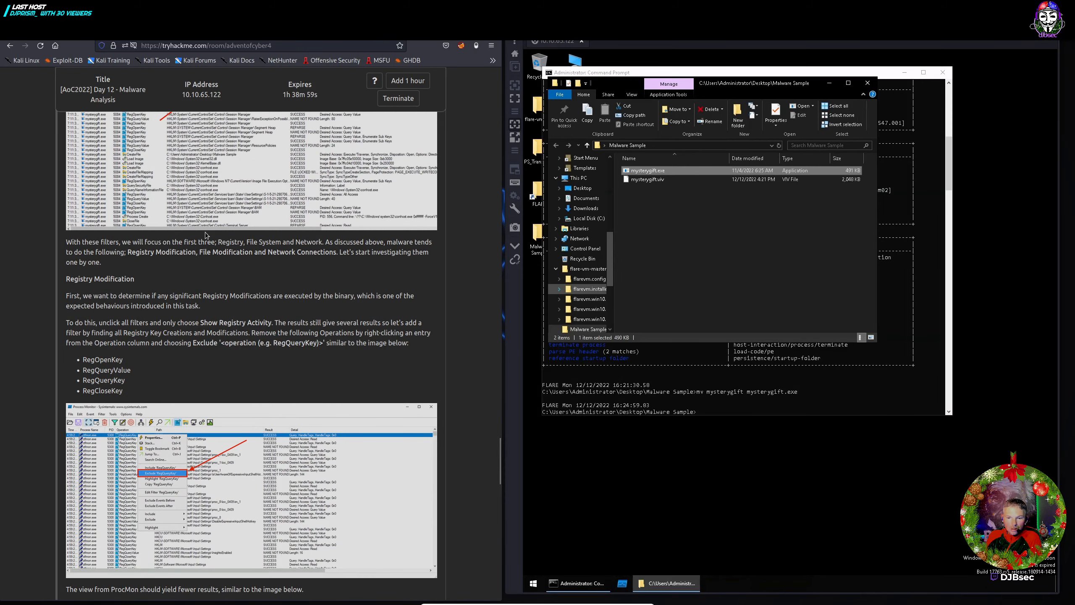
{"action": "scroll", "coordinate": [206, 235], "scroll_direction": "down", "scroll_amount": 4}
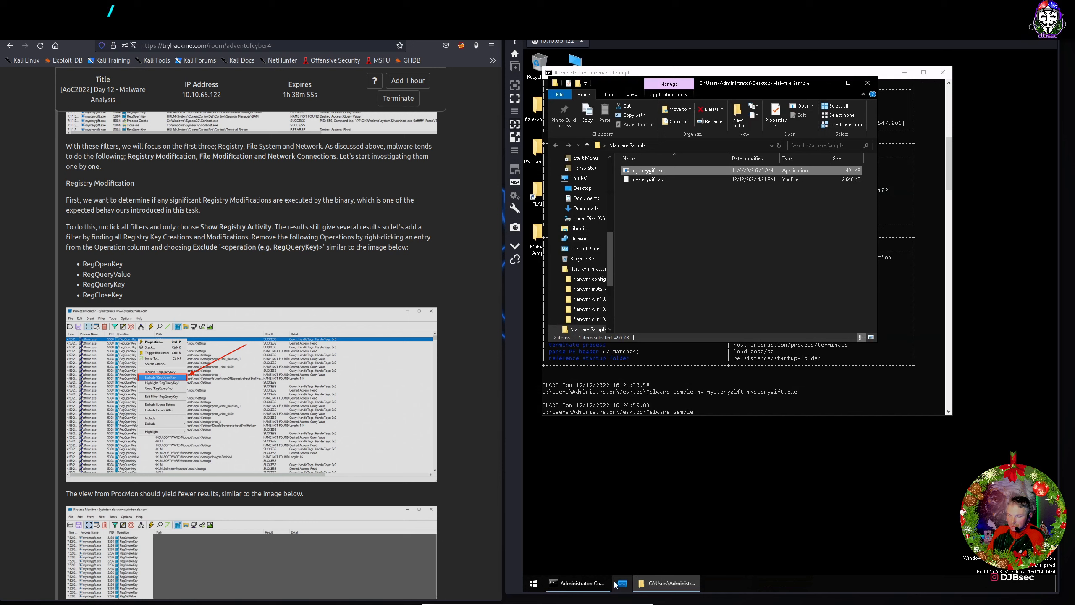
{"action": "right_click", "coordinate": [641, 173]}
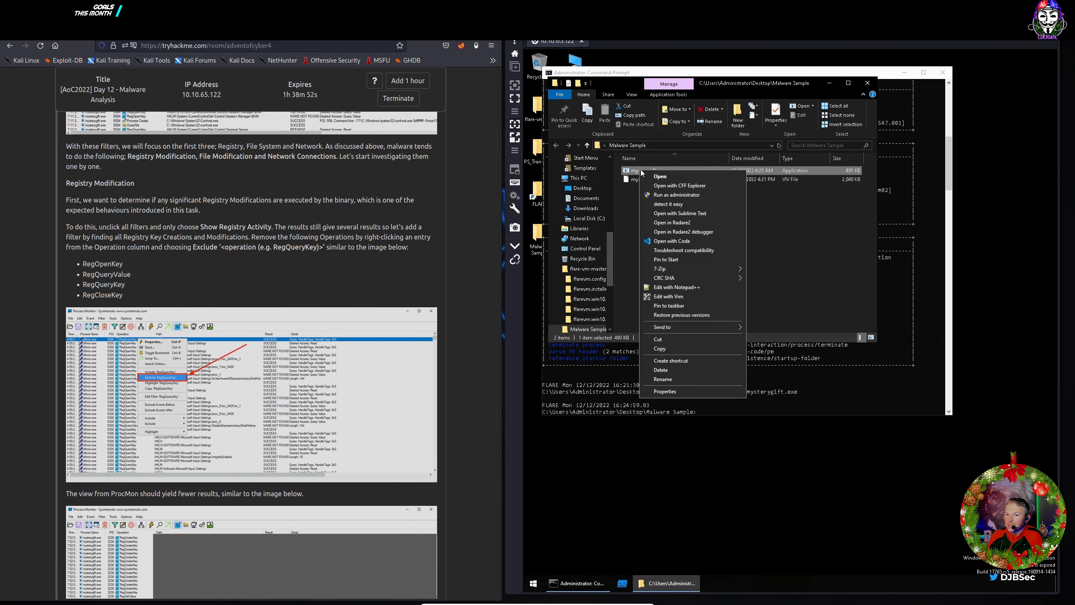
{"action": "left_click", "coordinate": [662, 195]}
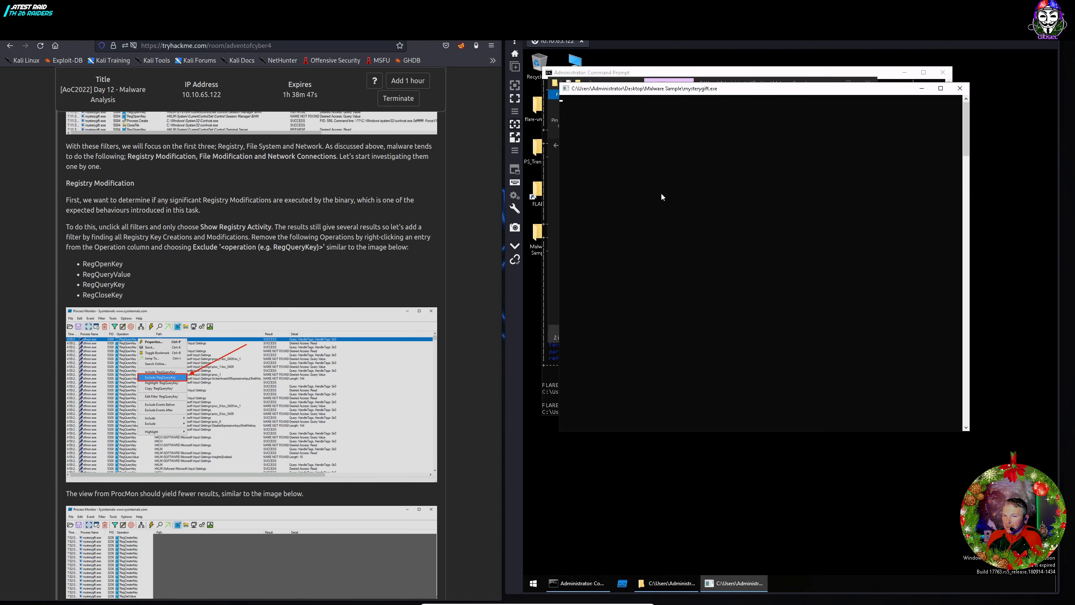
Reapply Process Monitor's mysterygift.exe include filter and toggle the file system activity display.
{"action": "left_click", "coordinate": [622, 584]}
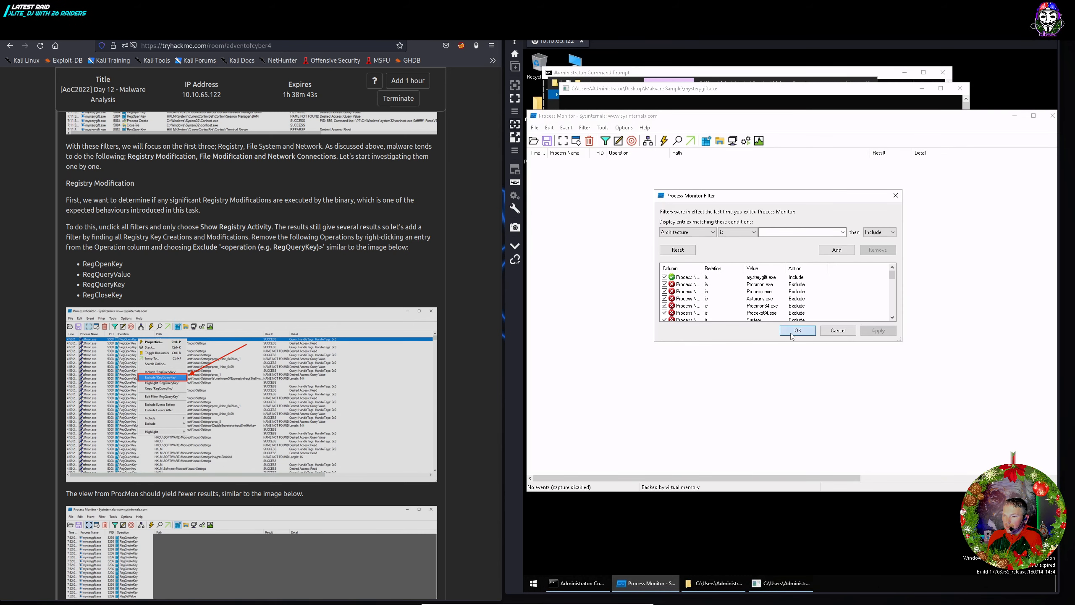
{"action": "left_click", "coordinate": [789, 337]}
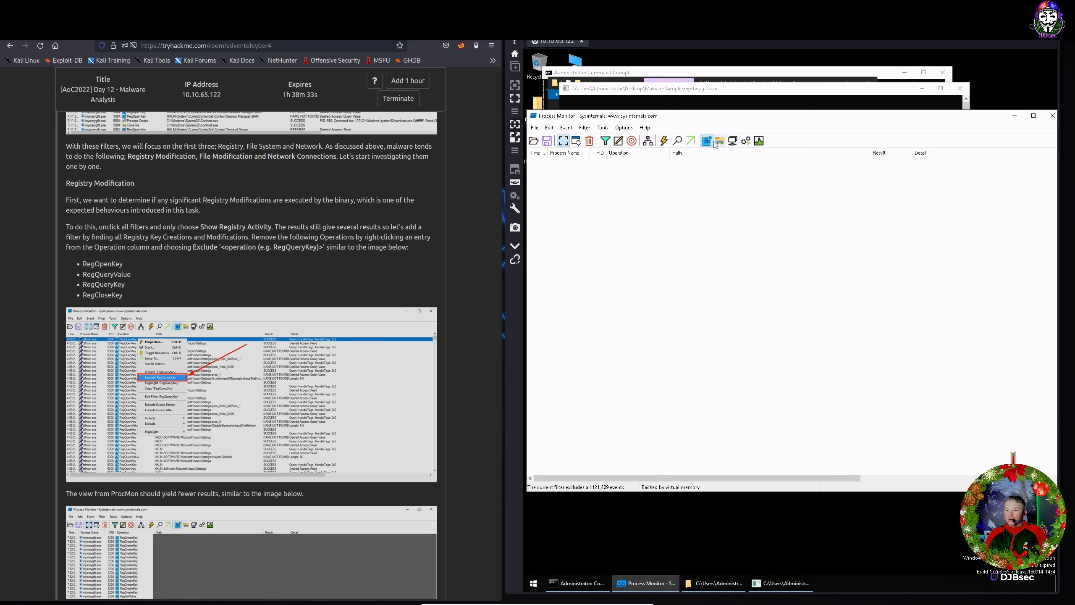
{"action": "left_click", "coordinate": [605, 141]}
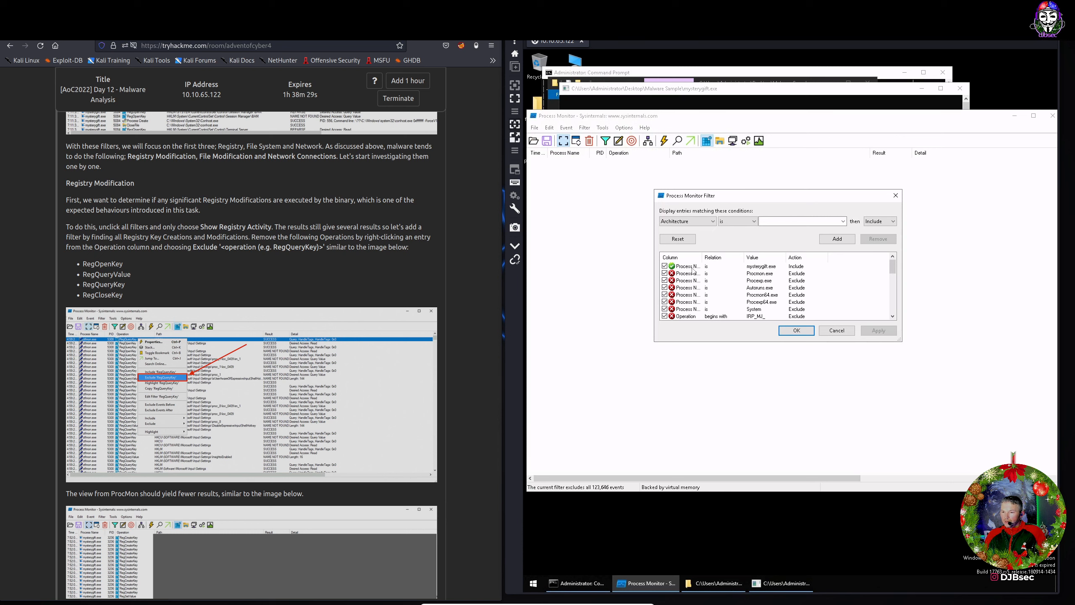
{"action": "left_click", "coordinate": [692, 267]}
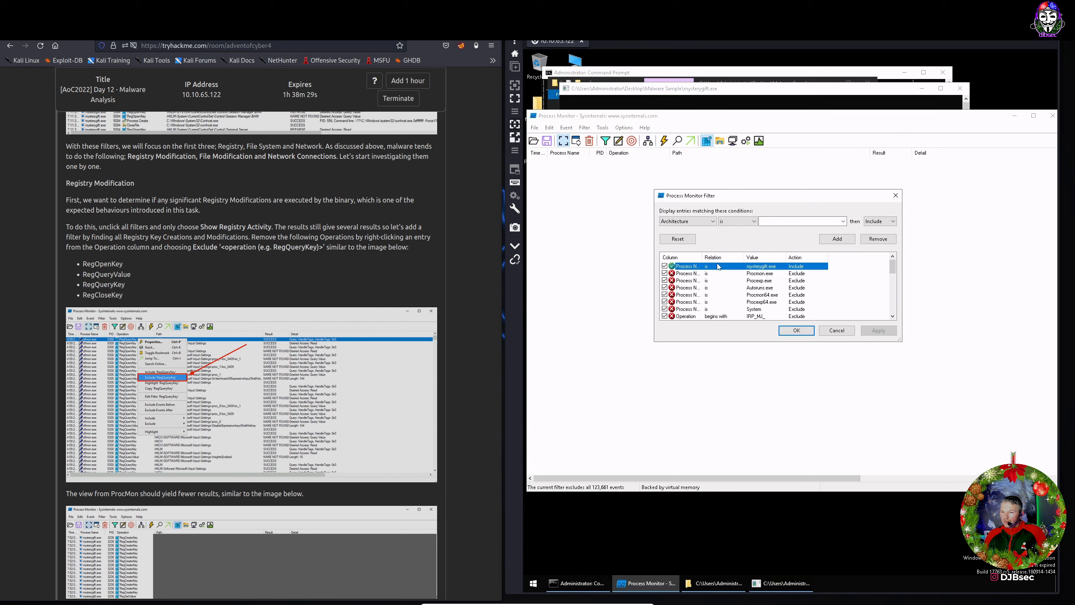
{"action": "left_click", "coordinate": [796, 331]}
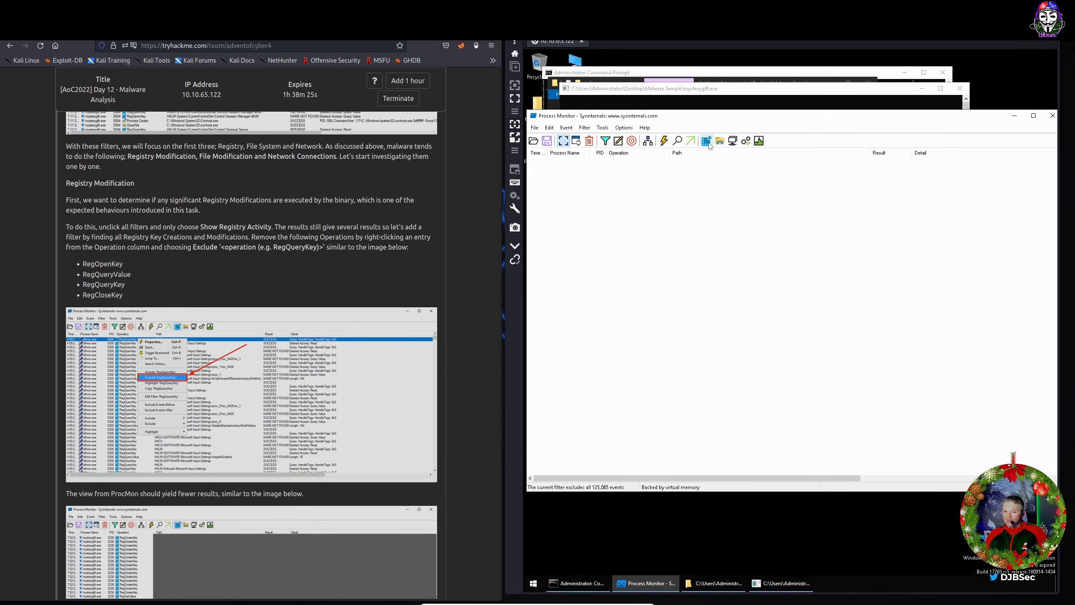
{"action": "left_click", "coordinate": [719, 142]}
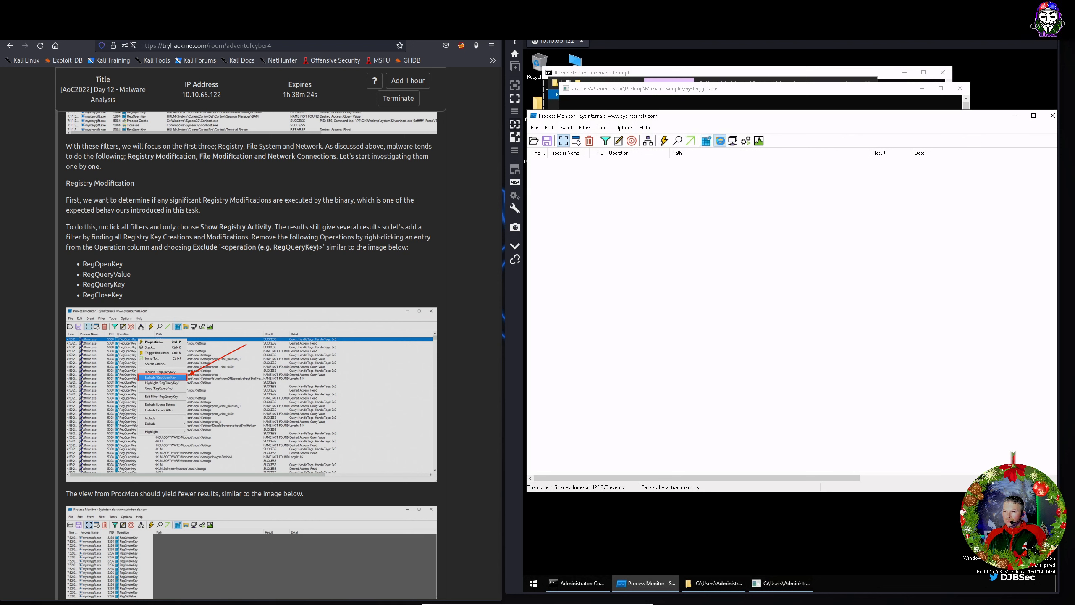
{"action": "left_click", "coordinate": [722, 143]}
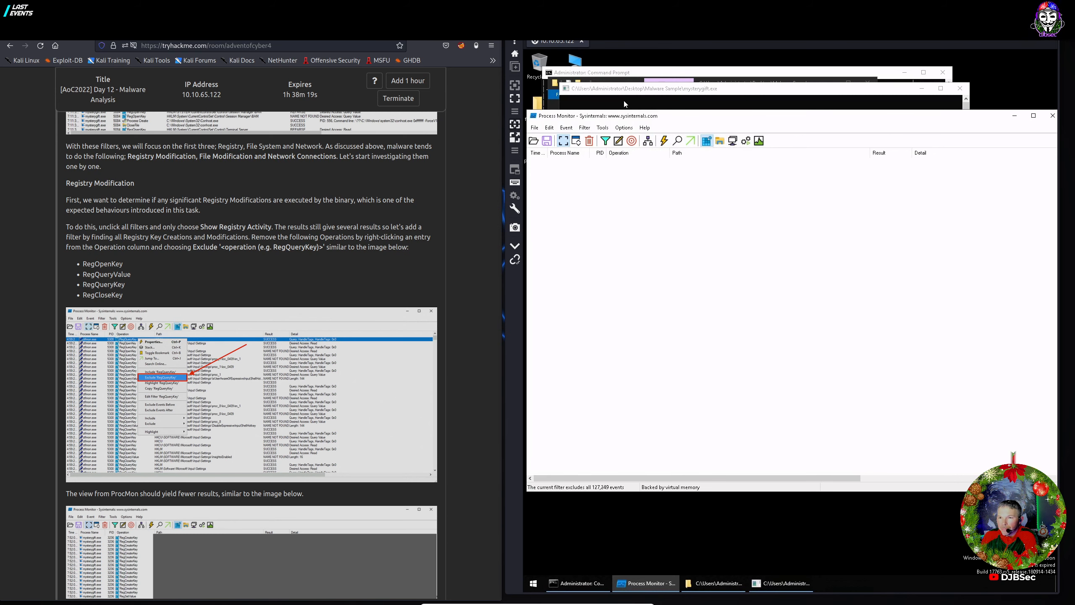
Minimize Process Monitor and close the mysterygift.exe console window.
{"action": "left_click", "coordinate": [649, 95]}
{"action": "left_click", "coordinate": [1017, 115]}
{"action": "left_click", "coordinate": [1015, 115]}
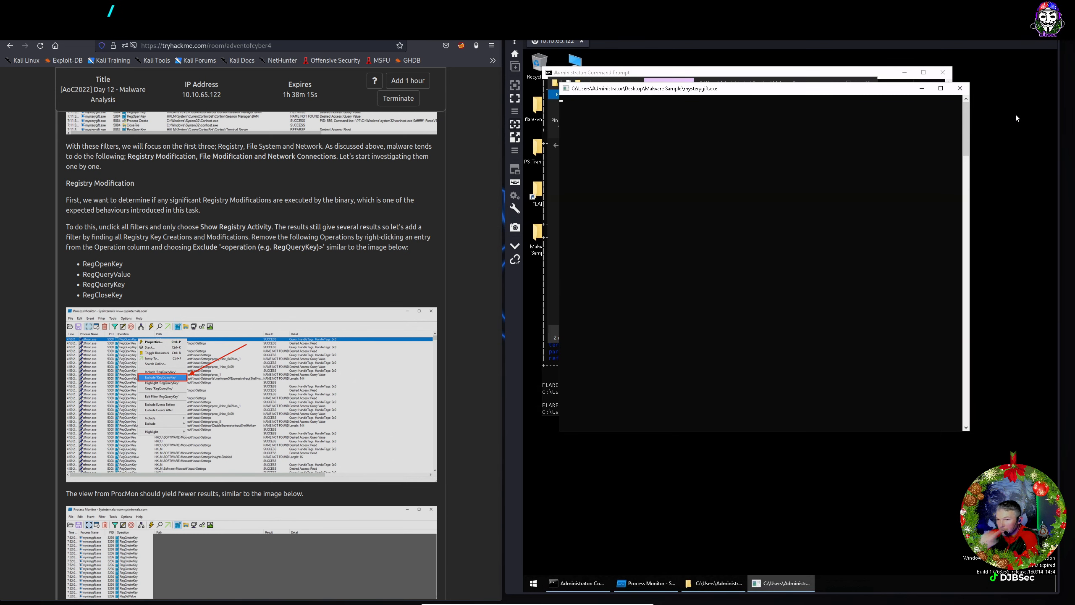
{"action": "left_click", "coordinate": [959, 88]}
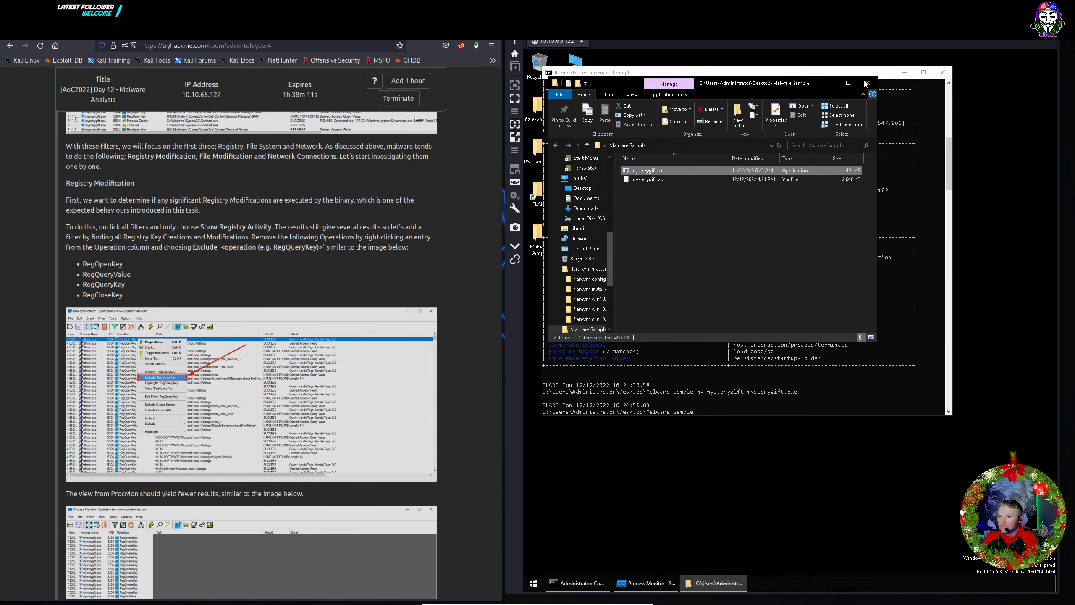
Restart the remote Windows machine from the Start menu's power options.
{"action": "left_click", "coordinate": [534, 587]}
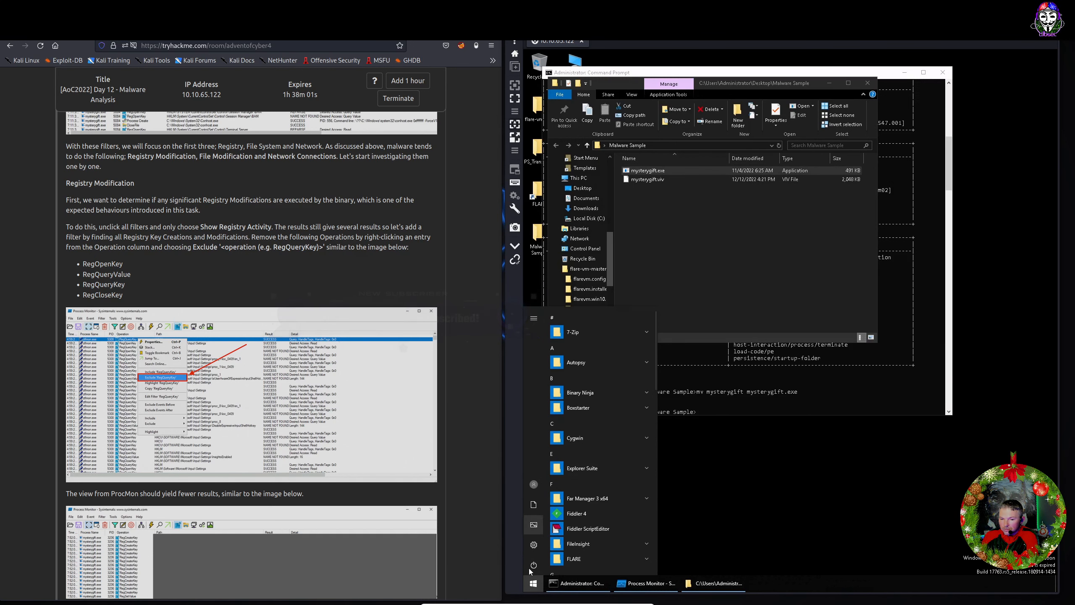
{"action": "left_click", "coordinate": [532, 566]}
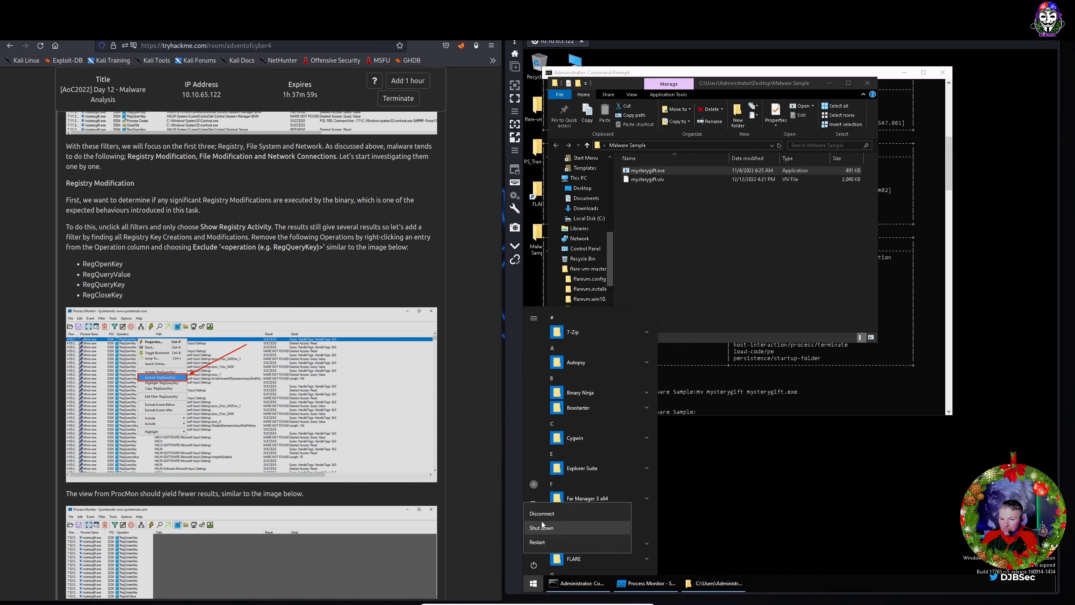
{"action": "left_click", "coordinate": [538, 541]}
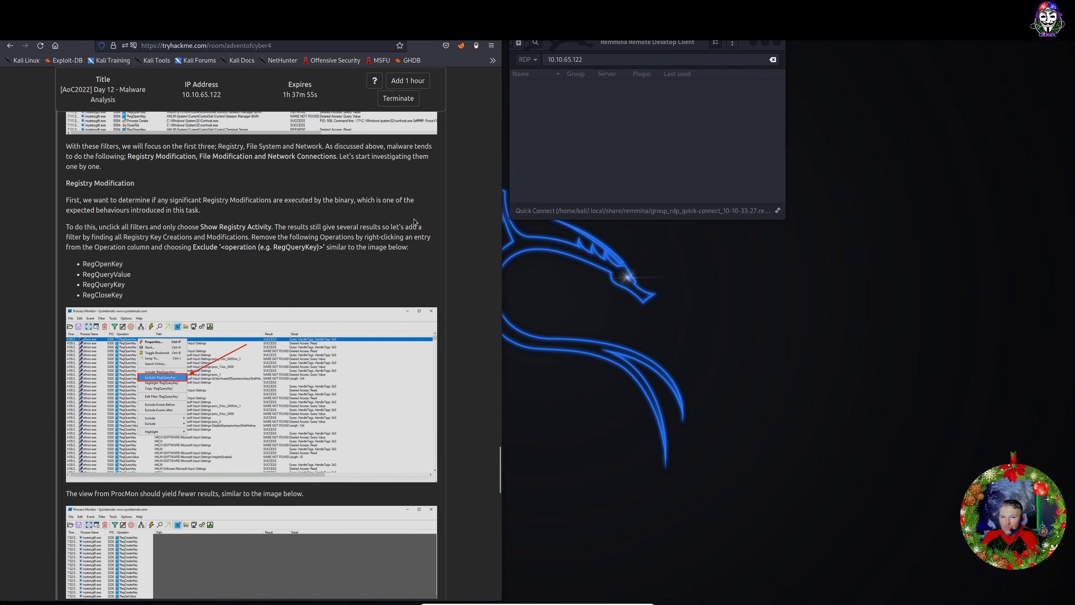
Terminate the running Day 12 machine and start a fresh one from Task 17.
{"action": "left_click", "coordinate": [397, 98]}
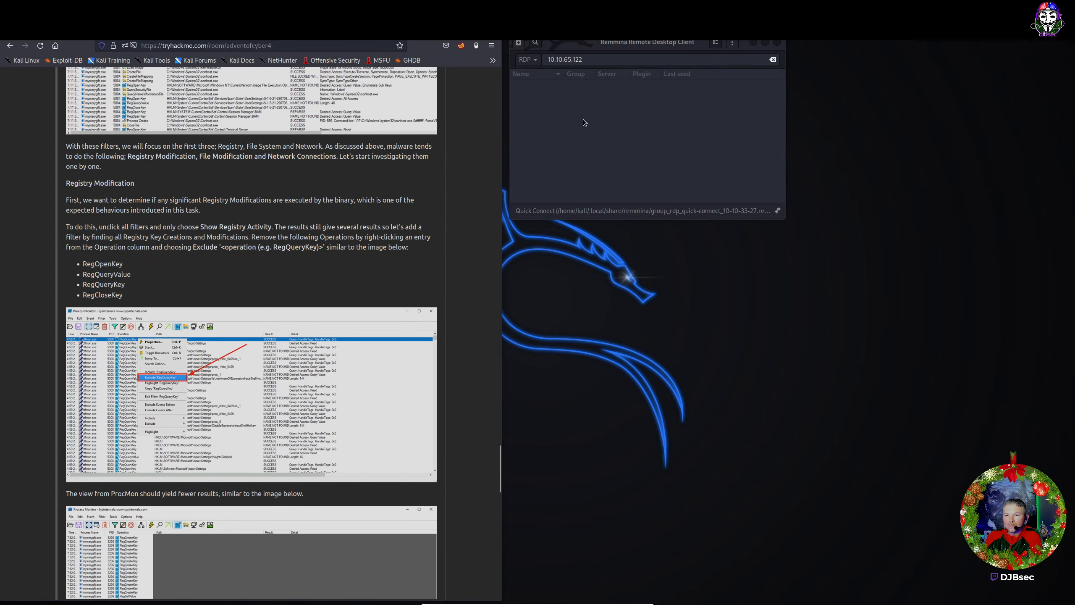
{"action": "scroll", "coordinate": [480, 157], "scroll_direction": "up", "scroll_amount": 20}
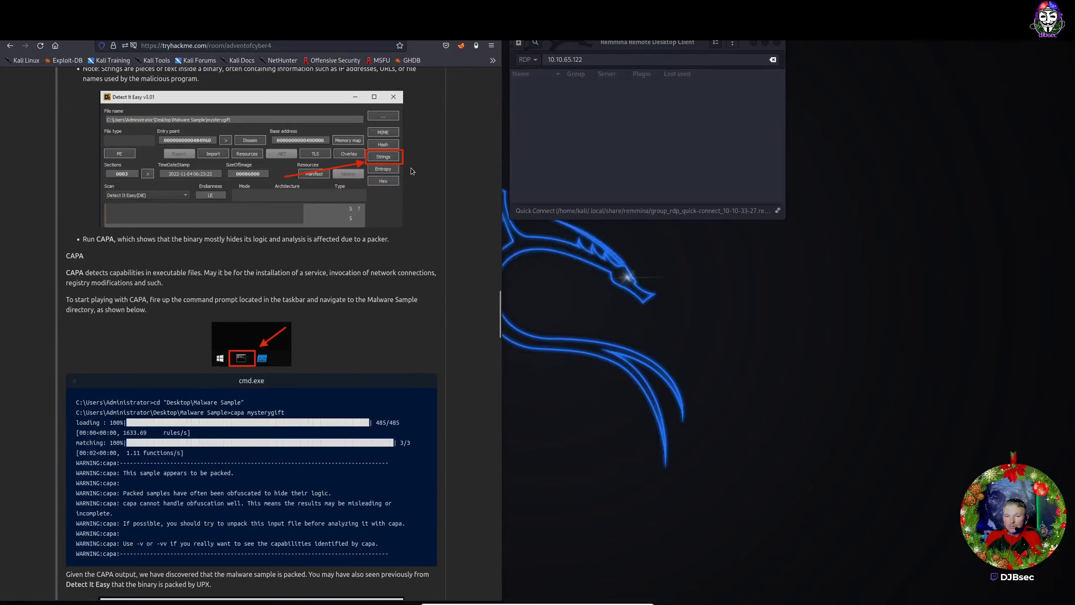
{"action": "scroll", "coordinate": [412, 170], "scroll_direction": "up", "scroll_amount": 20}
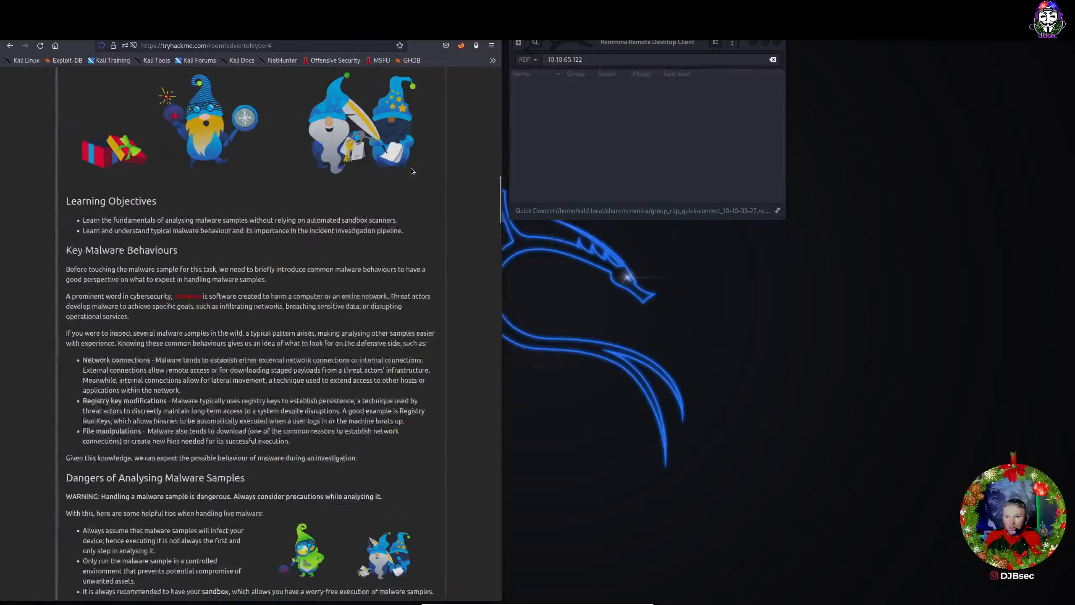
{"action": "scroll", "coordinate": [413, 191], "scroll_direction": "down", "scroll_amount": 6}
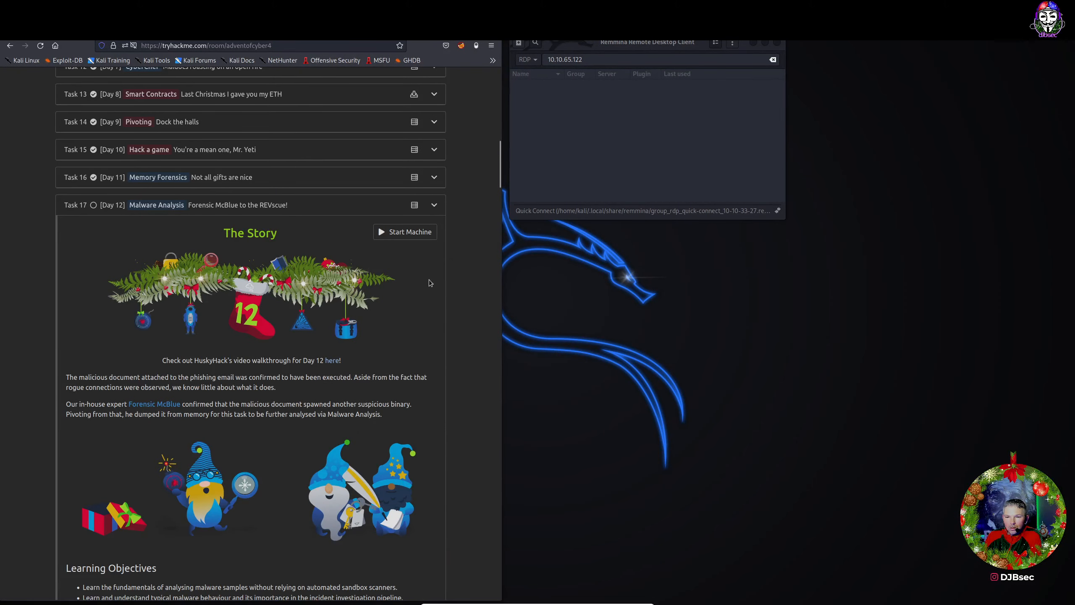
{"action": "left_click", "coordinate": [412, 237]}
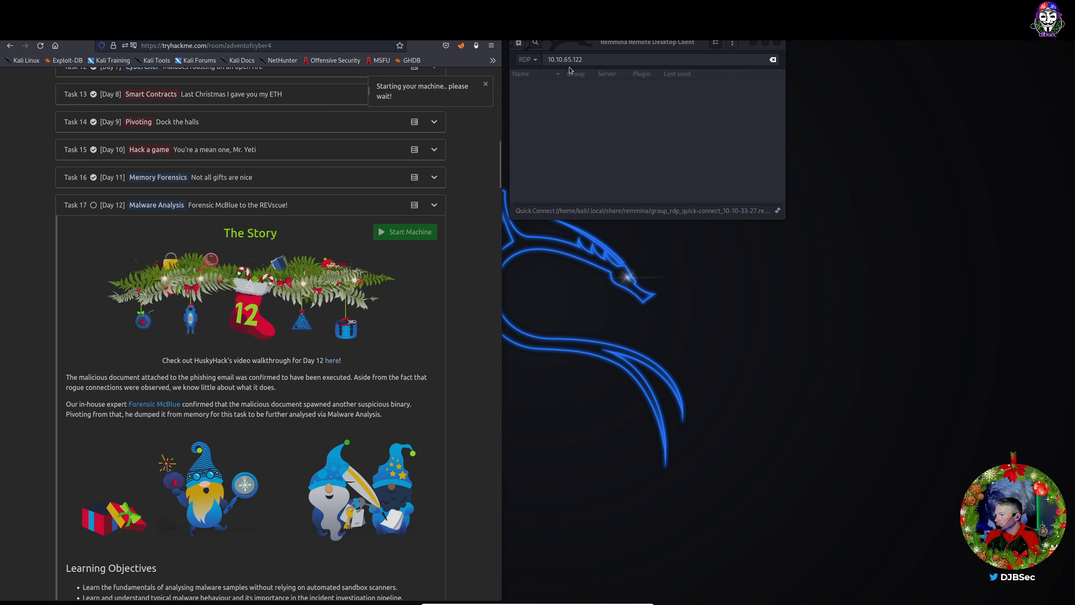
{"action": "scroll", "coordinate": [413, 190], "scroll_direction": "down", "scroll_amount": 3}
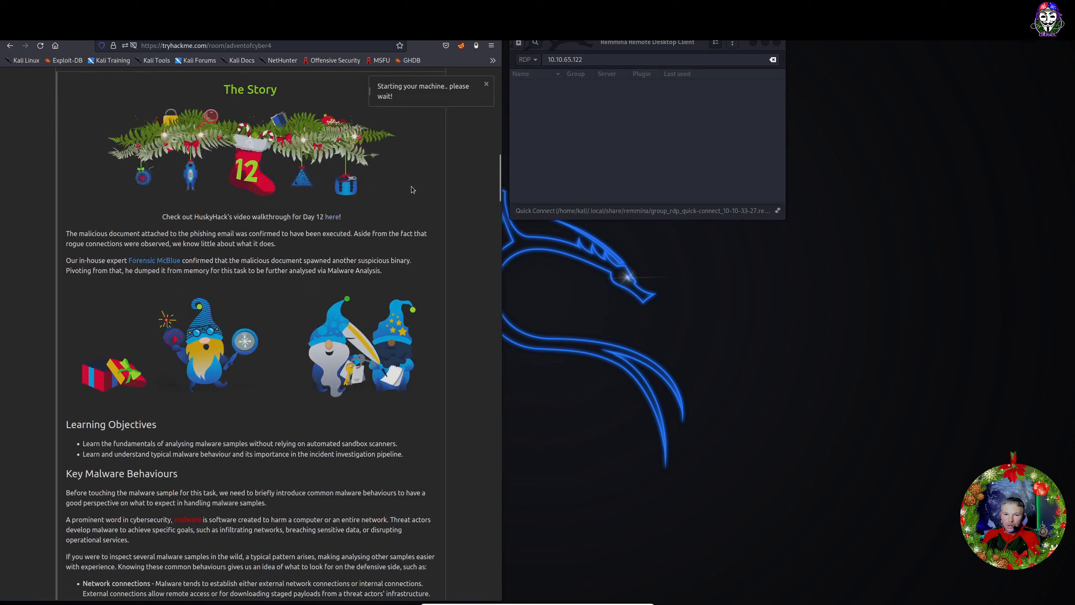
{"action": "scroll", "coordinate": [413, 190], "scroll_direction": "up", "scroll_amount": 1}
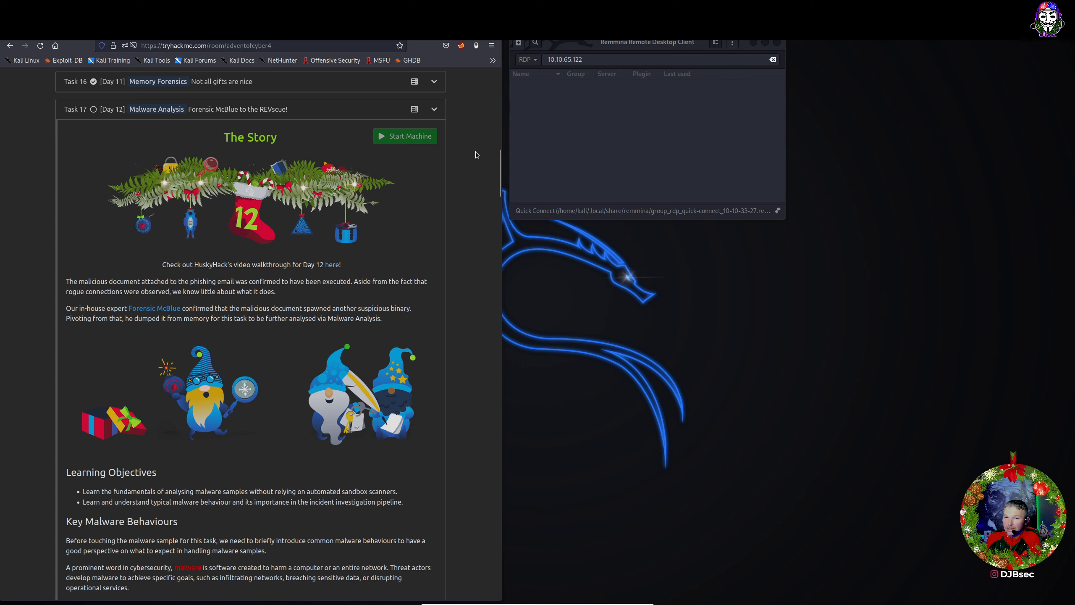
{"action": "scroll", "coordinate": [475, 151], "scroll_direction": "down", "scroll_amount": 1}
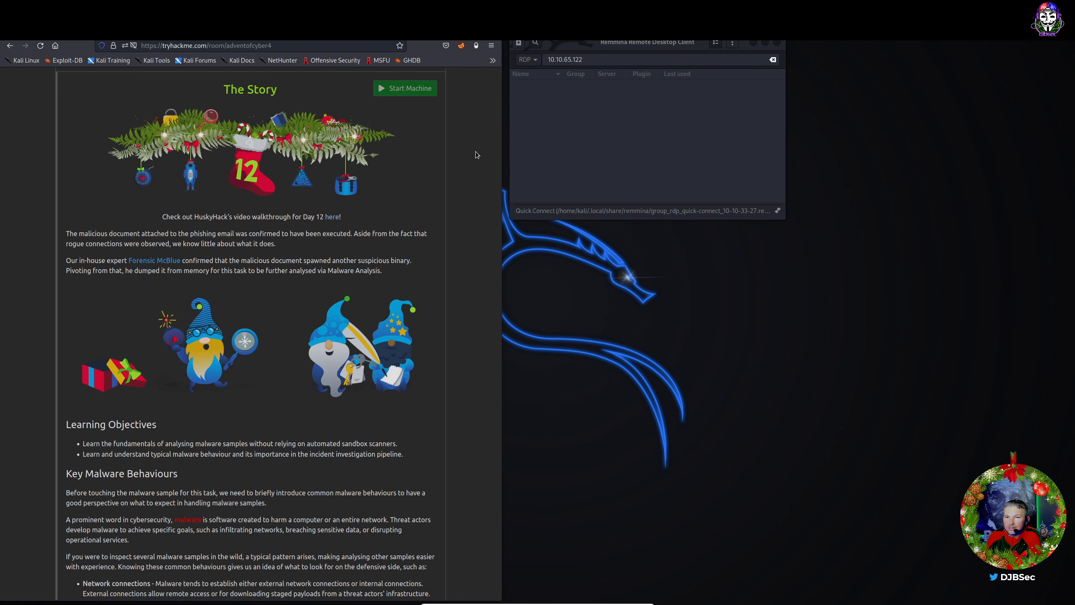
Trim the old 10.10.65.122 address in Remmina's connection field back to 10.10.
{"action": "scroll", "coordinate": [452, 171], "scroll_direction": "up", "scroll_amount": 2}
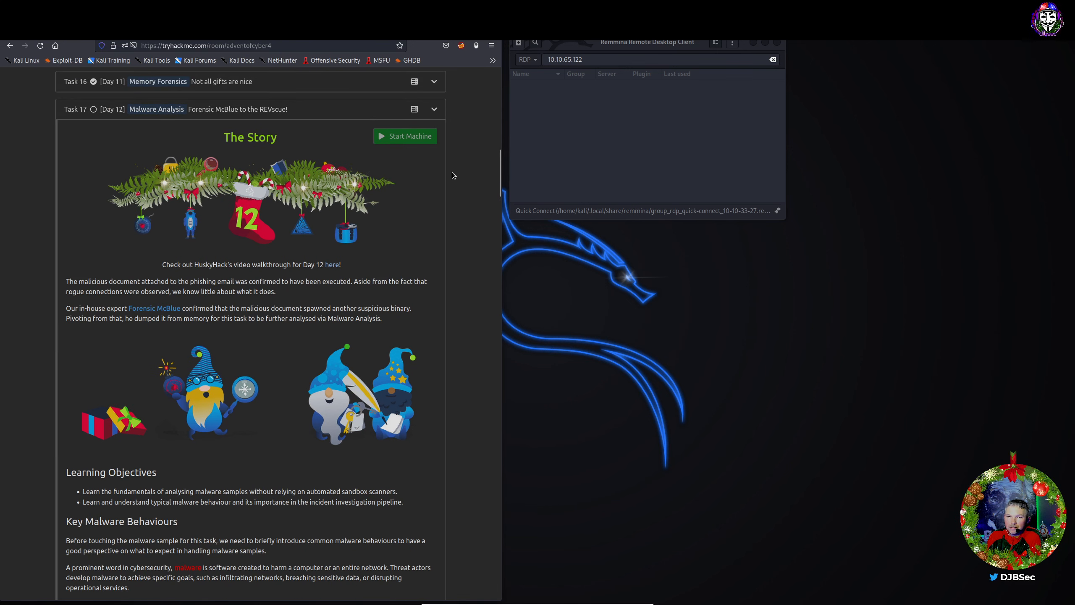
{"action": "left_click", "coordinate": [565, 85]}
{"action": "left_click_drag", "start_coordinate": [579, 60], "coordinate": [611, 69]}
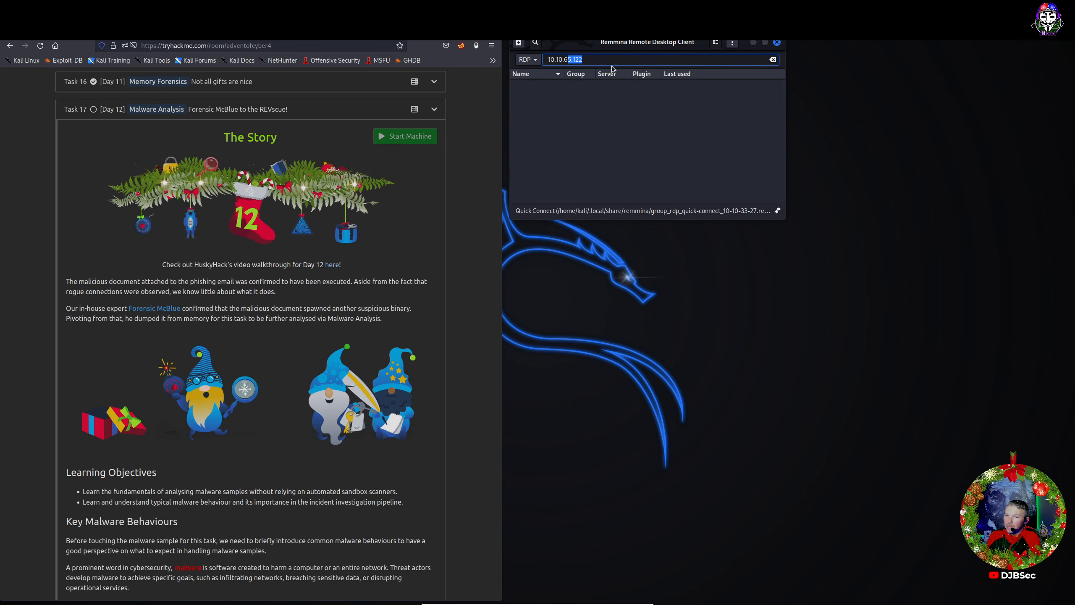
{"action": "key", "text": "BackSpace"}
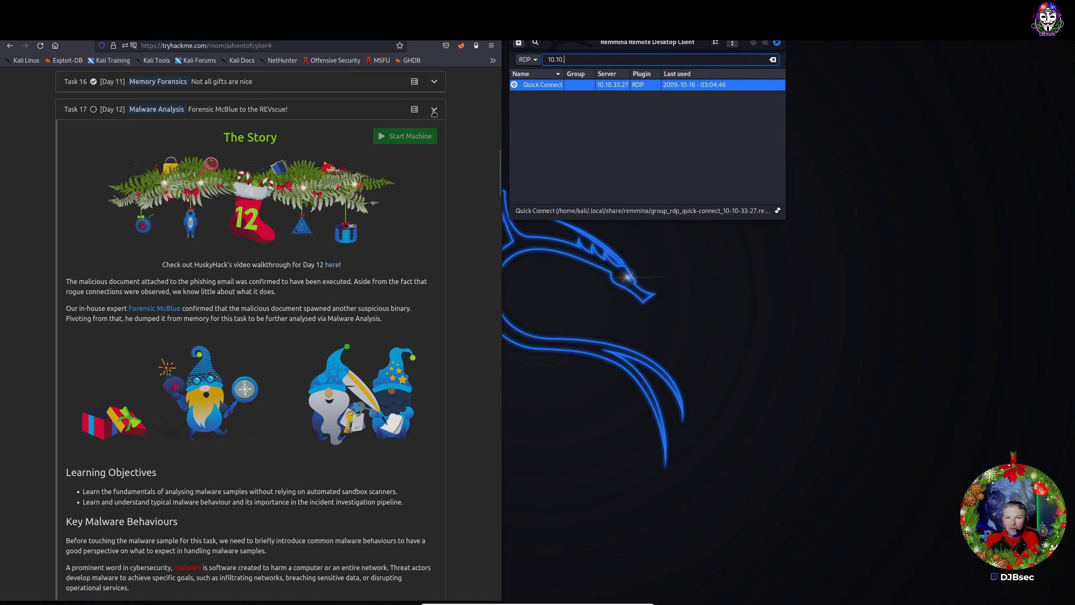
{"action": "left_click", "coordinate": [387, 139]}
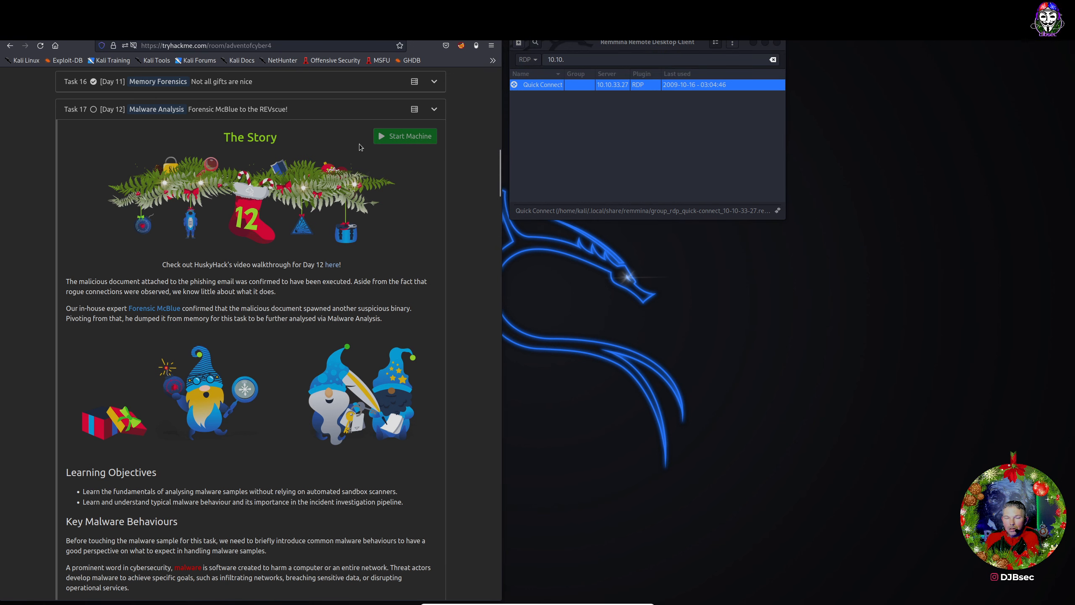
Reload the Advent of Cyber room page and scroll down to the ProcMon filtering instructions.
{"action": "left_click", "coordinate": [41, 46]}
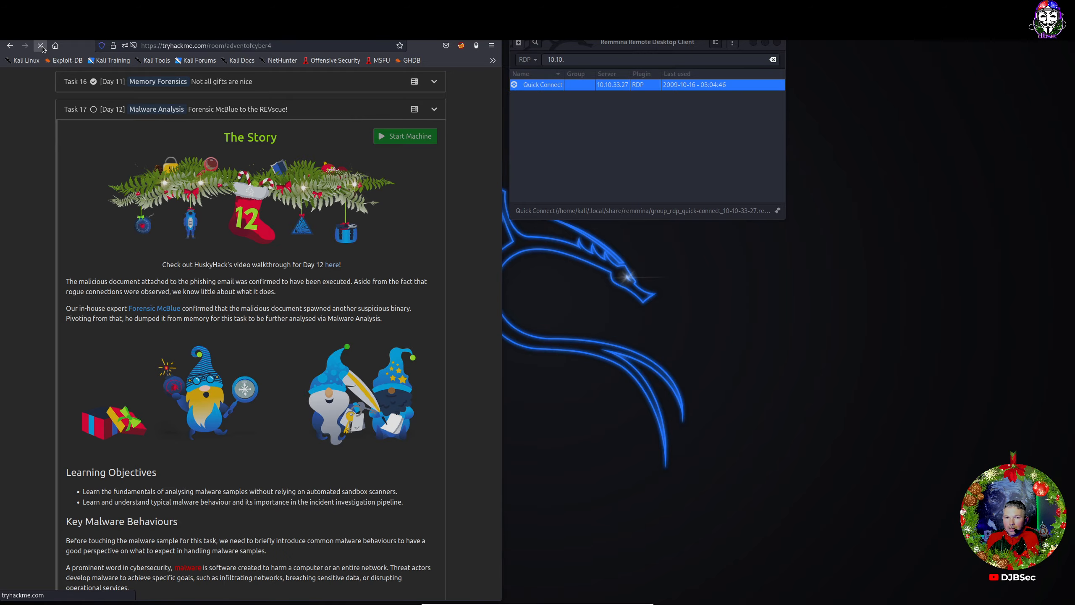
{"action": "scroll", "coordinate": [300, 409], "scroll_direction": "down", "scroll_amount": 5}
{"action": "scroll", "coordinate": [300, 409], "scroll_direction": "down", "scroll_amount": 15}
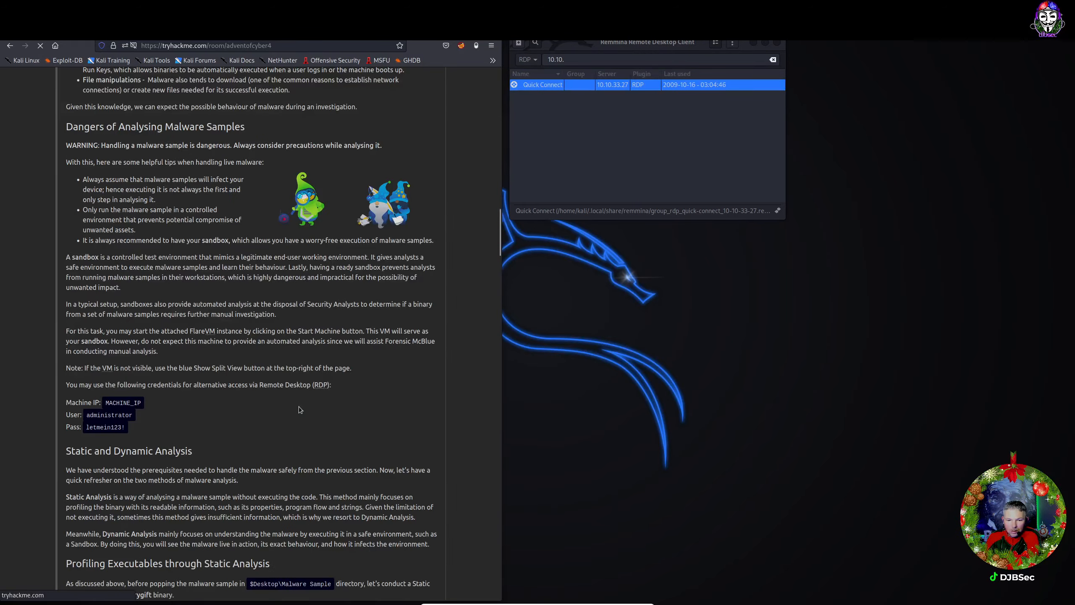
{"action": "scroll", "coordinate": [299, 409], "scroll_direction": "down", "scroll_amount": 12}
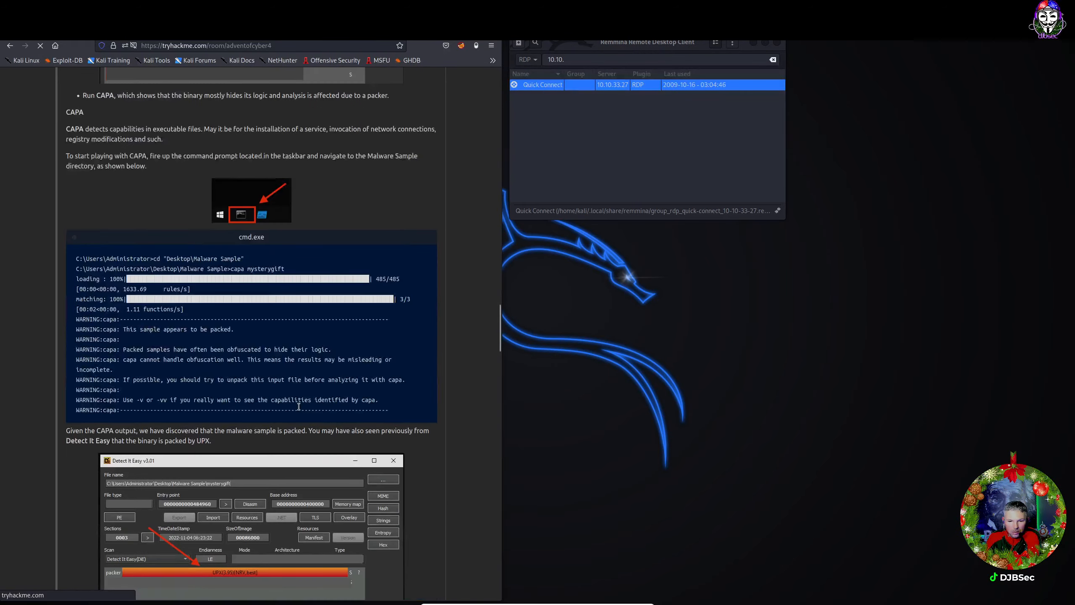
{"action": "scroll", "coordinate": [300, 410], "scroll_direction": "down", "scroll_amount": 2}
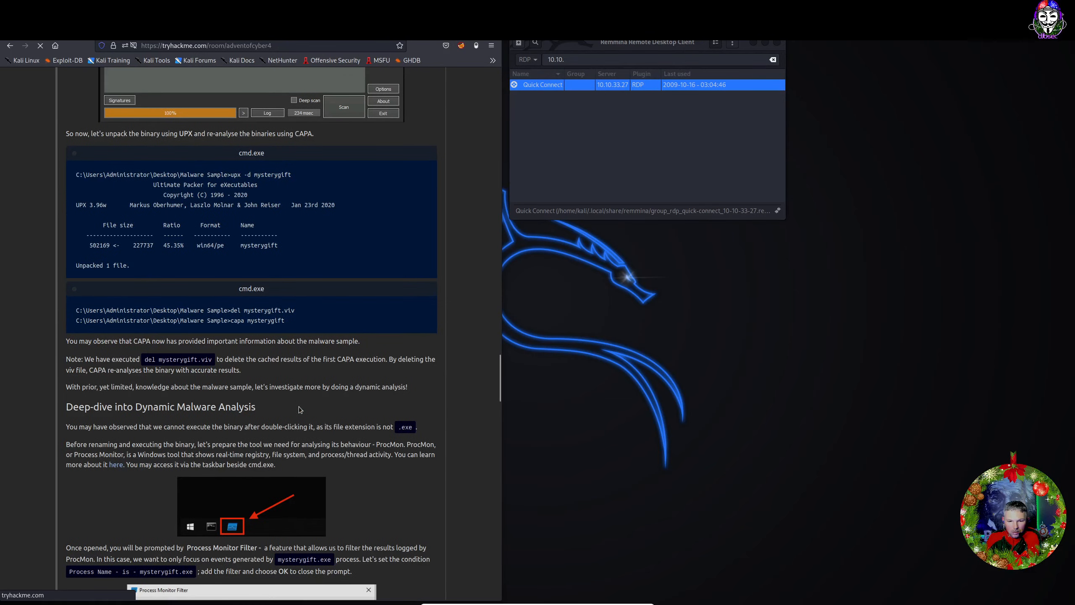
{"action": "scroll", "coordinate": [299, 406], "scroll_direction": "down", "scroll_amount": 4}
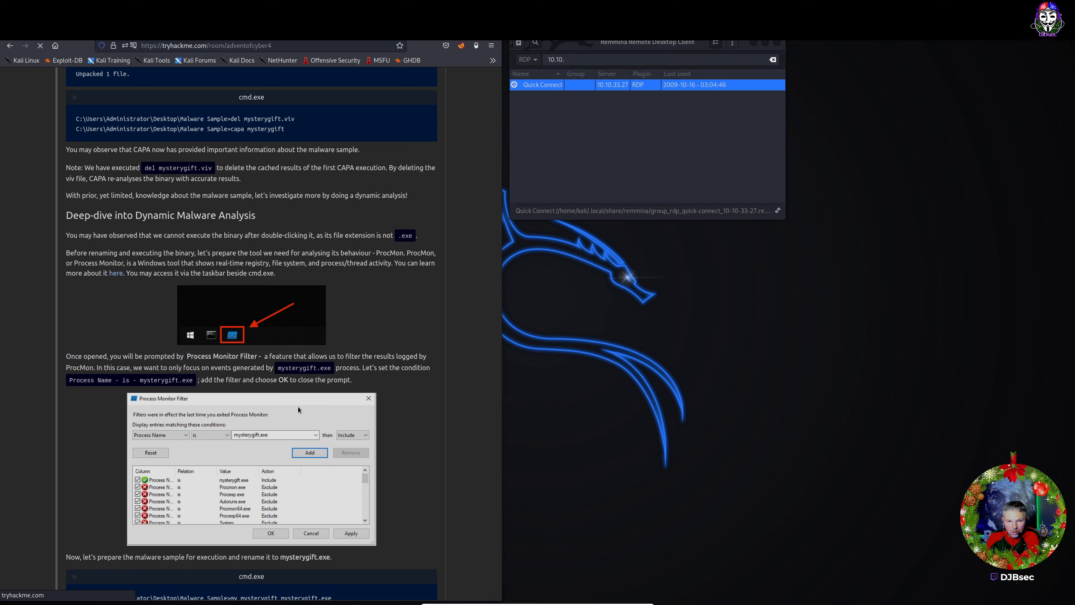
{"action": "scroll", "coordinate": [298, 409], "scroll_direction": "down", "scroll_amount": 2}
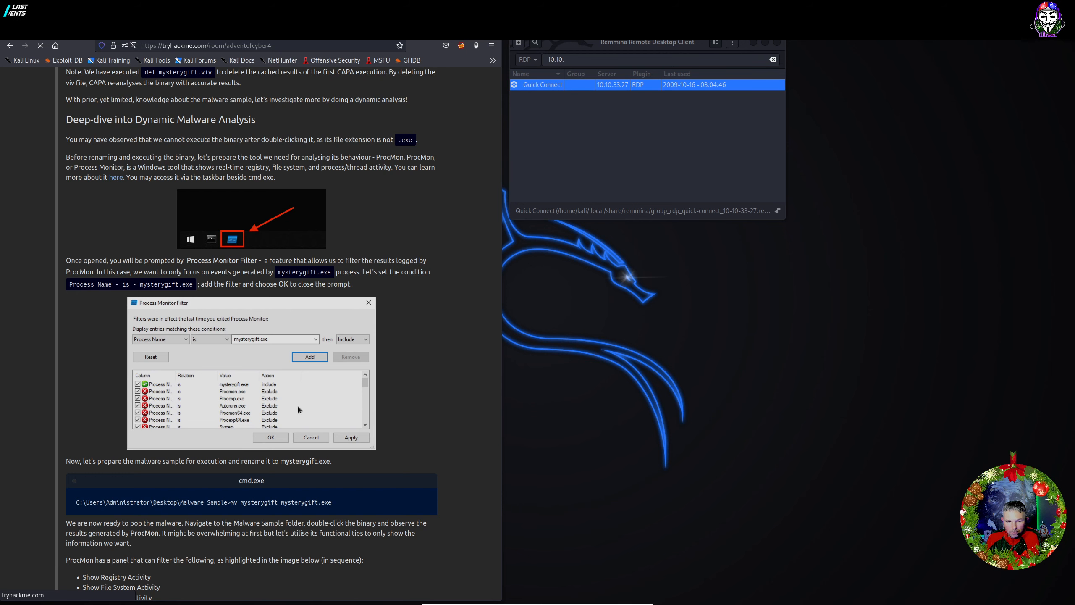
{"action": "scroll", "coordinate": [297, 407], "scroll_direction": "down", "scroll_amount": 3}
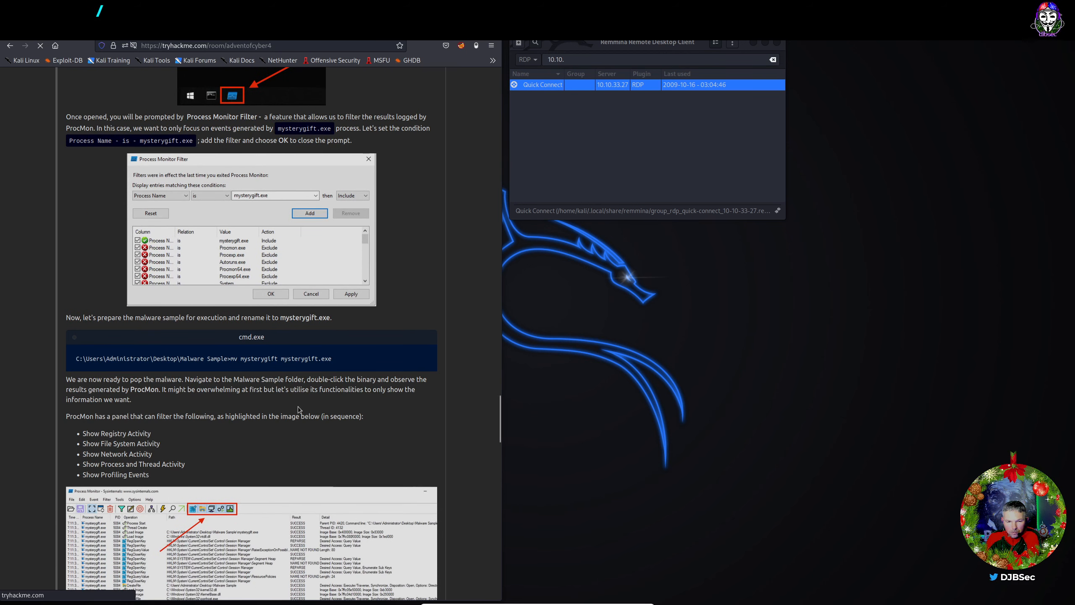
{"action": "scroll", "coordinate": [297, 406], "scroll_direction": "down", "scroll_amount": 1}
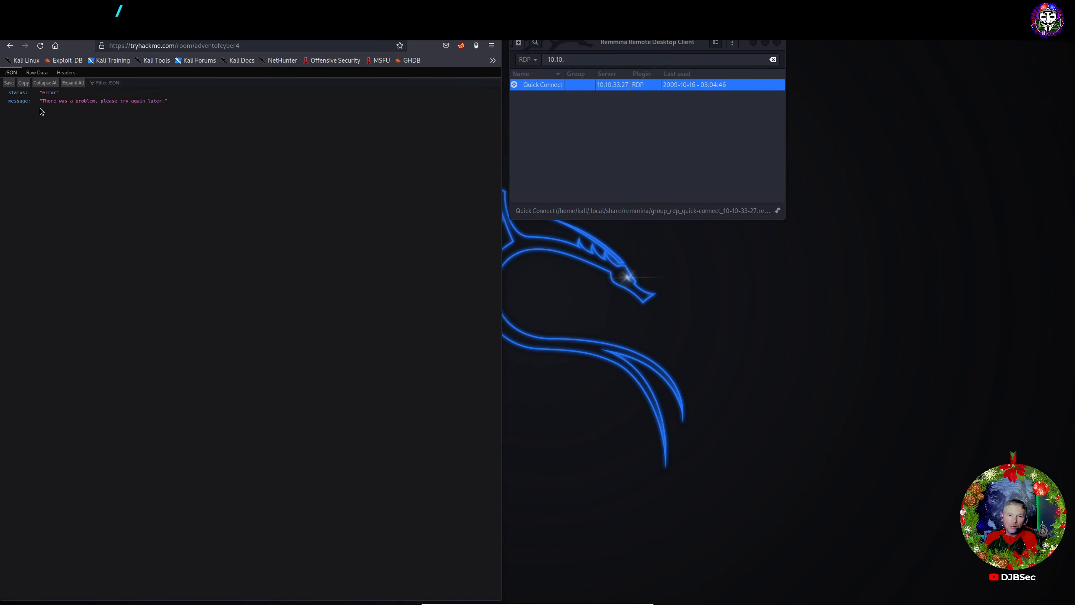
Reload the Advent of Cyber room page, stop the stalled load and return to the TryHackMe dashboard.
{"action": "left_click", "coordinate": [42, 50]}
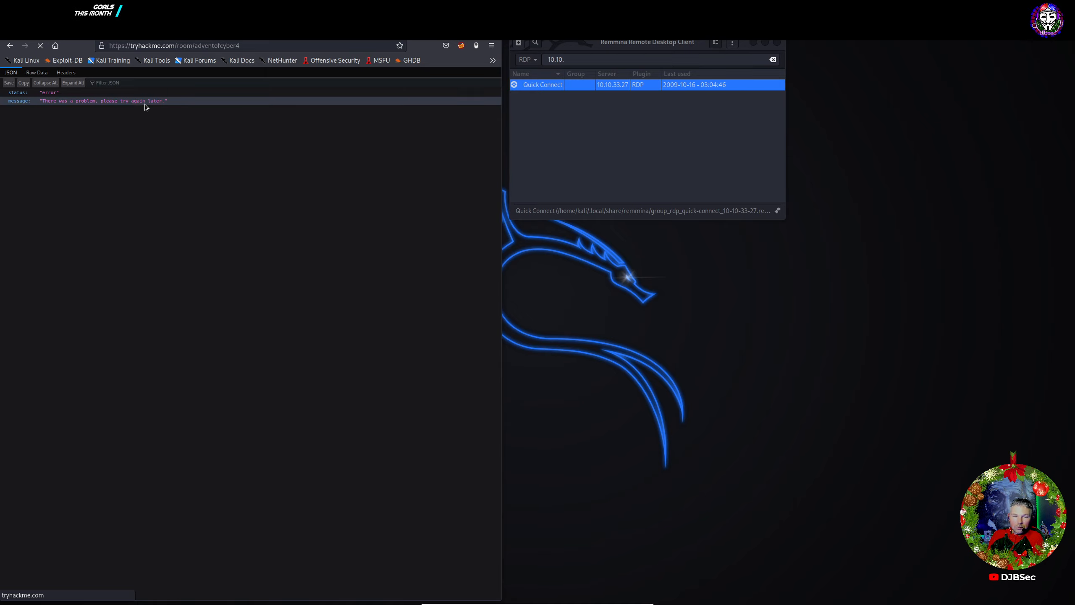
{"action": "left_click", "coordinate": [40, 45]}
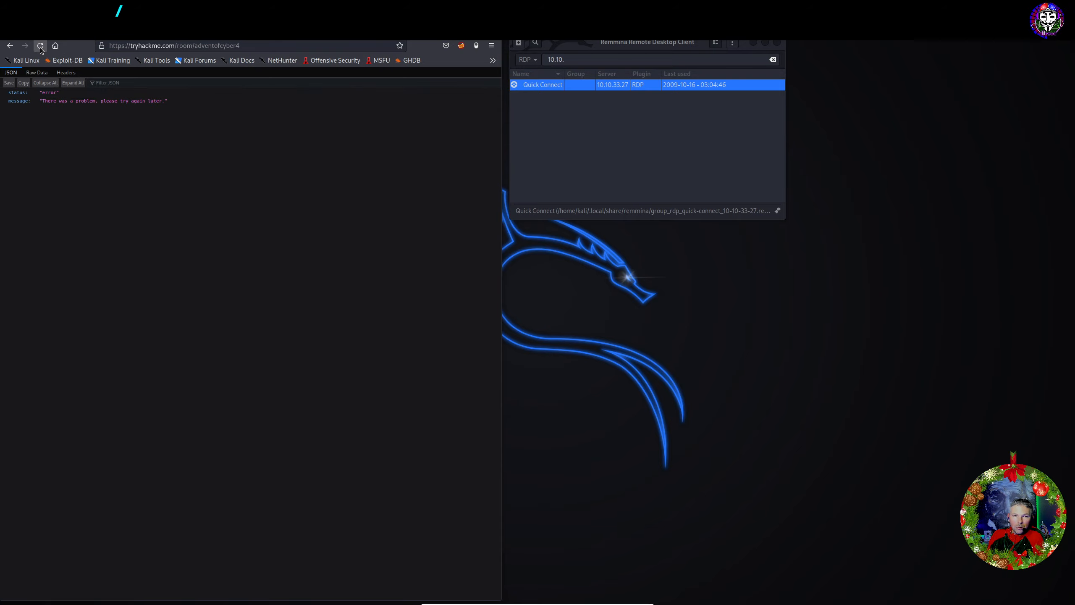
{"action": "left_click", "coordinate": [6, 49]}
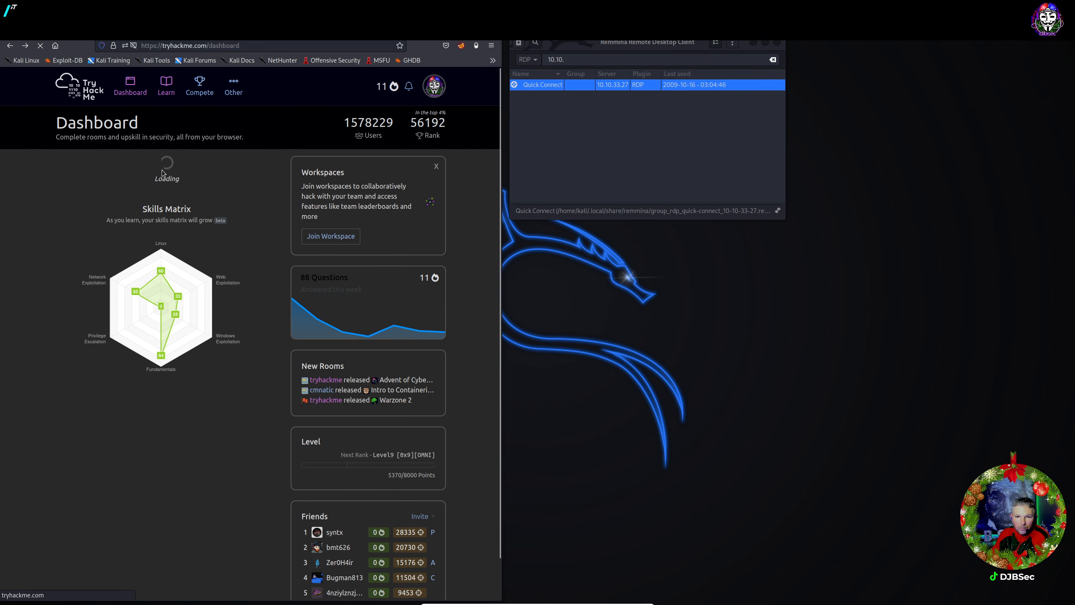
{"action": "scroll", "coordinate": [468, 289], "scroll_direction": "down", "scroll_amount": 2}
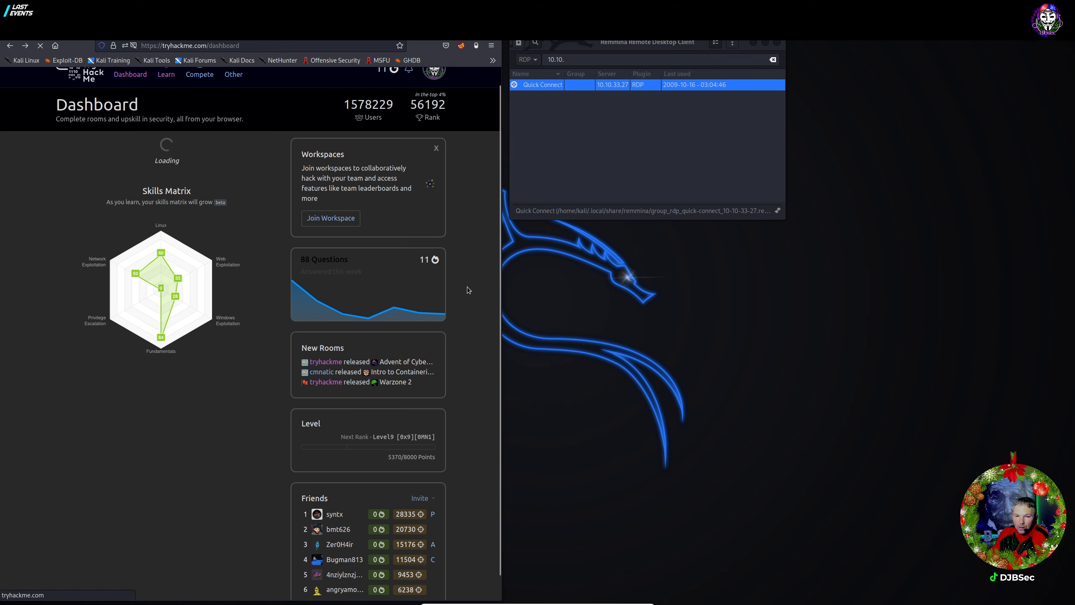
{"action": "scroll", "coordinate": [469, 292], "scroll_direction": "up", "scroll_amount": 2}
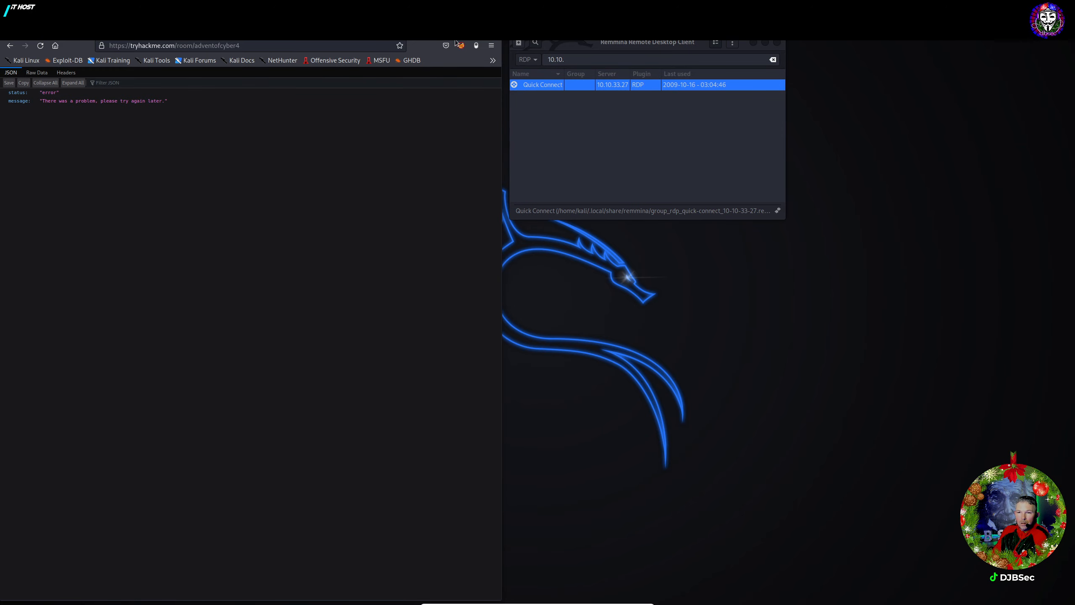
Close the erroring Firefox window, relaunch Firefox from the Kali menu and move it to the left half.
{"action": "left_click", "coordinate": [493, 29]}
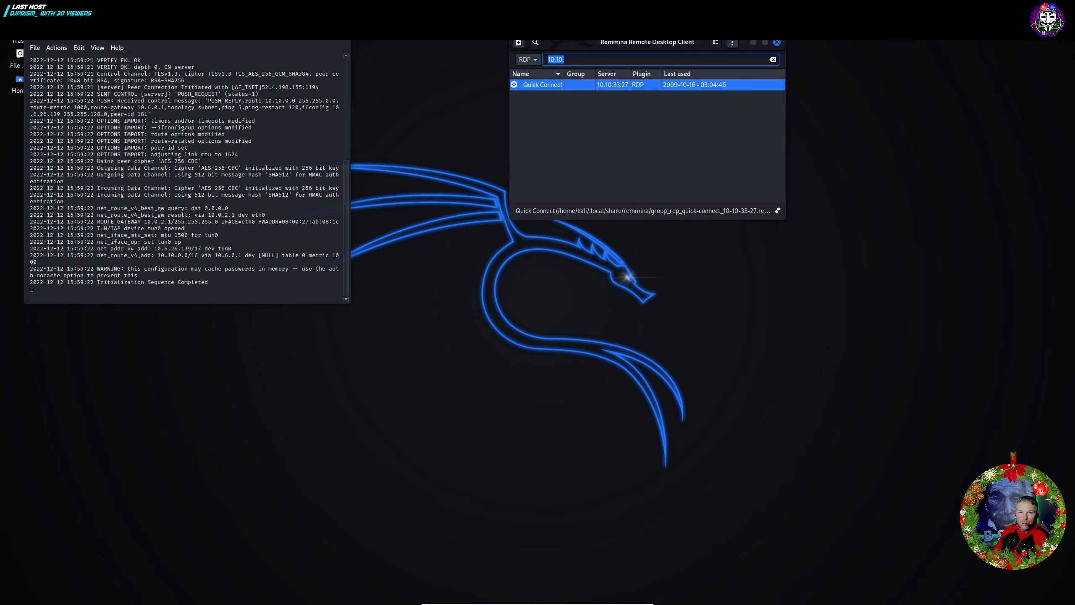
{"action": "left_click", "coordinate": [8, 7]}
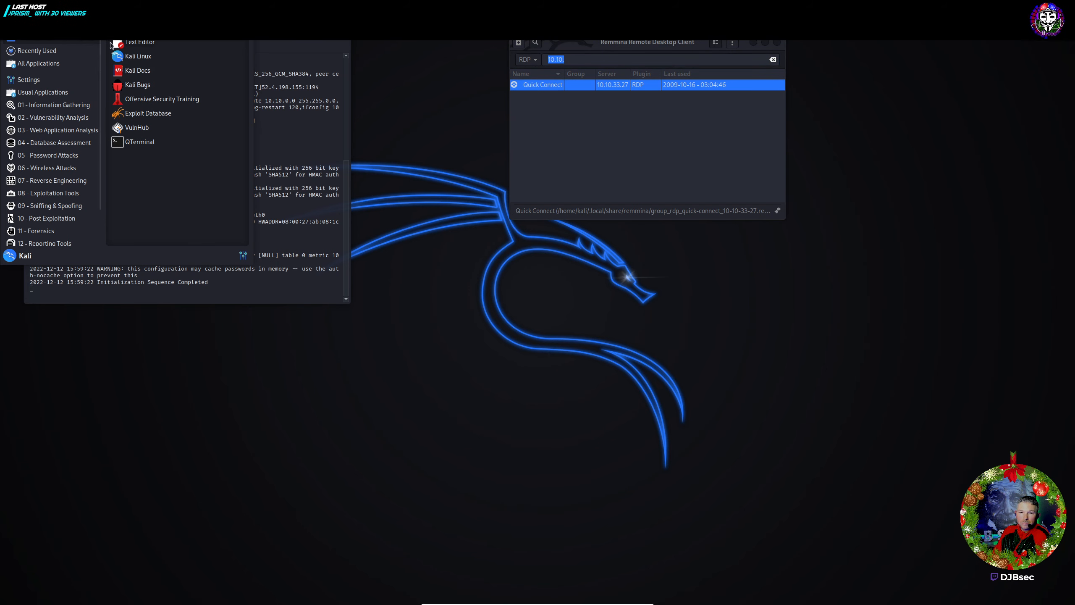
{"action": "left_click", "coordinate": [137, 54]}
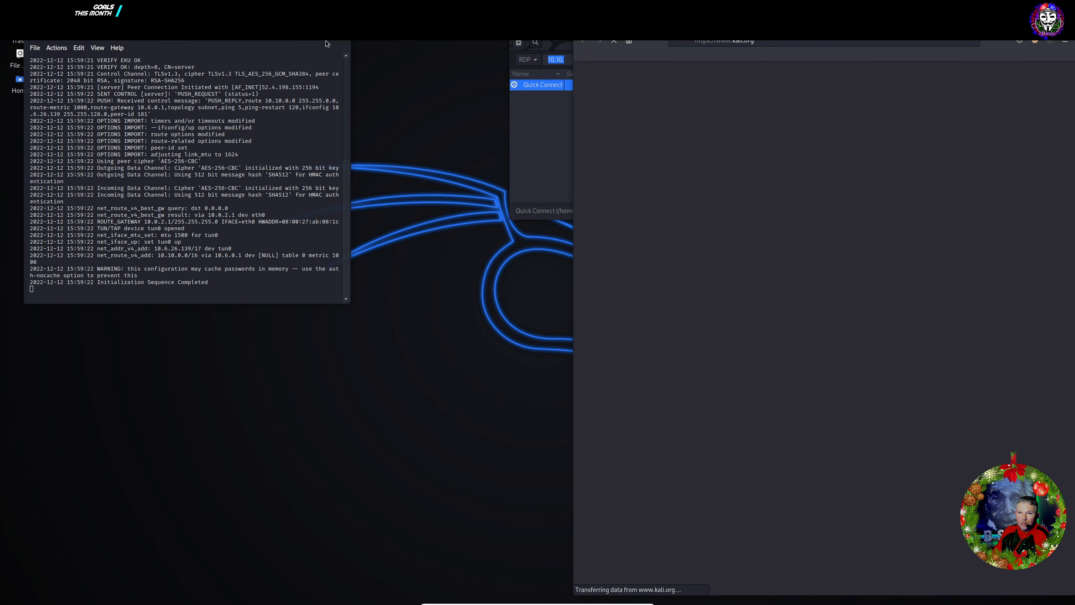
{"action": "left_click", "coordinate": [327, 43]}
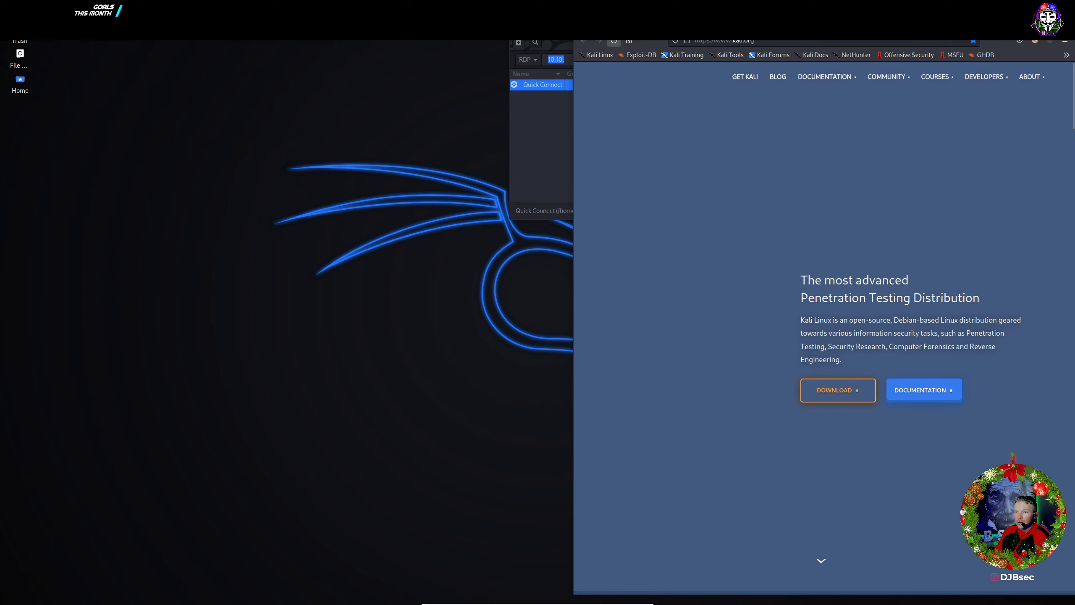
{"action": "left_click_drag", "start_coordinate": [739, 27], "coordinate": [180, 32]}
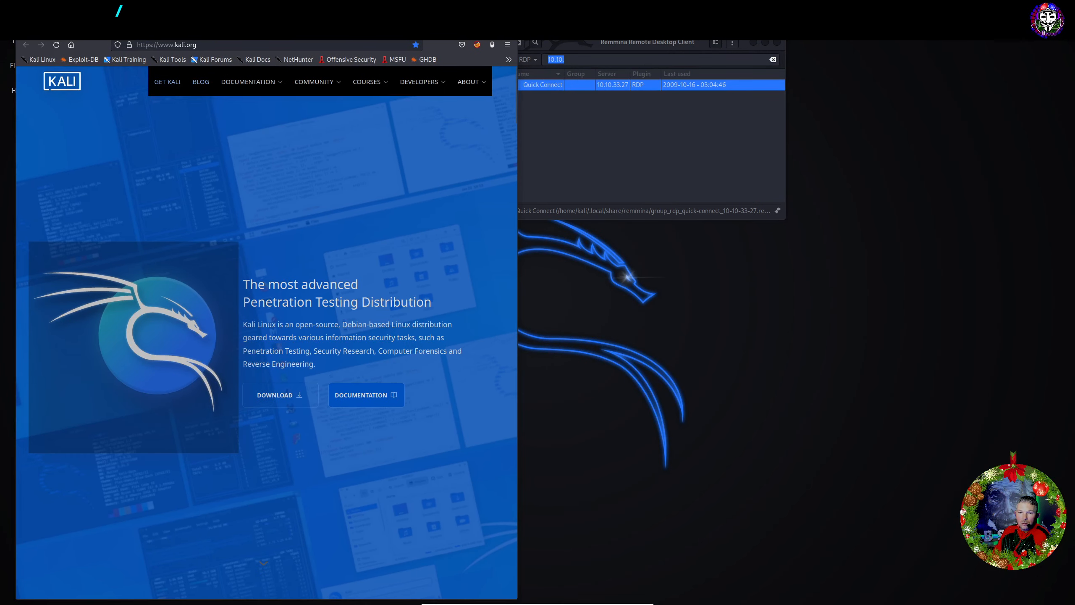
Load the tryhackme.com homepage in the new Firefox window.
{"action": "left_click", "coordinate": [199, 44]}
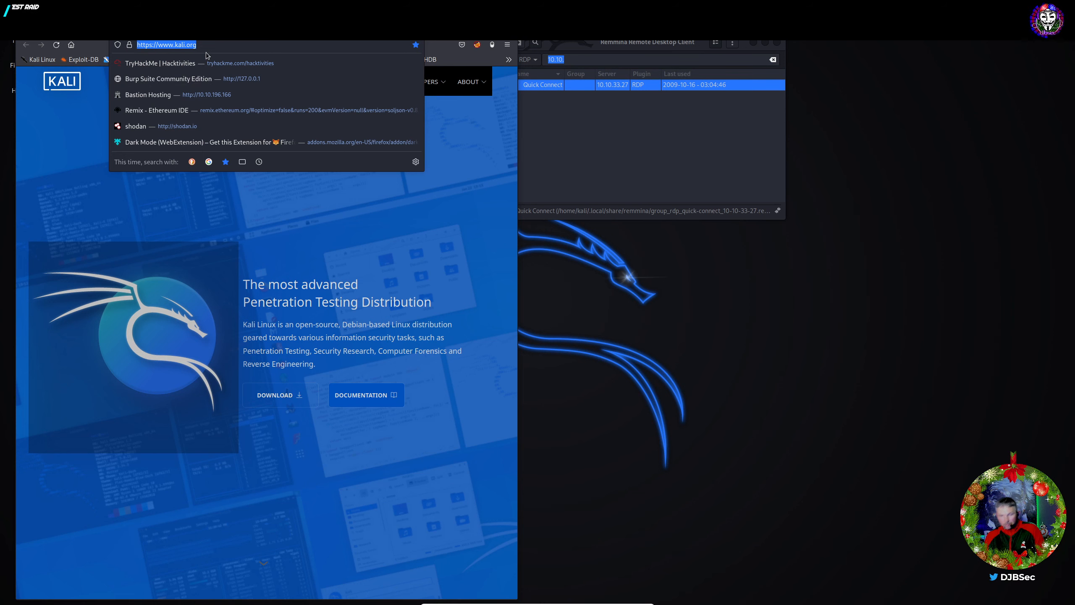
{"action": "type", "text": "https://tryhackme.com/hacktivit"}
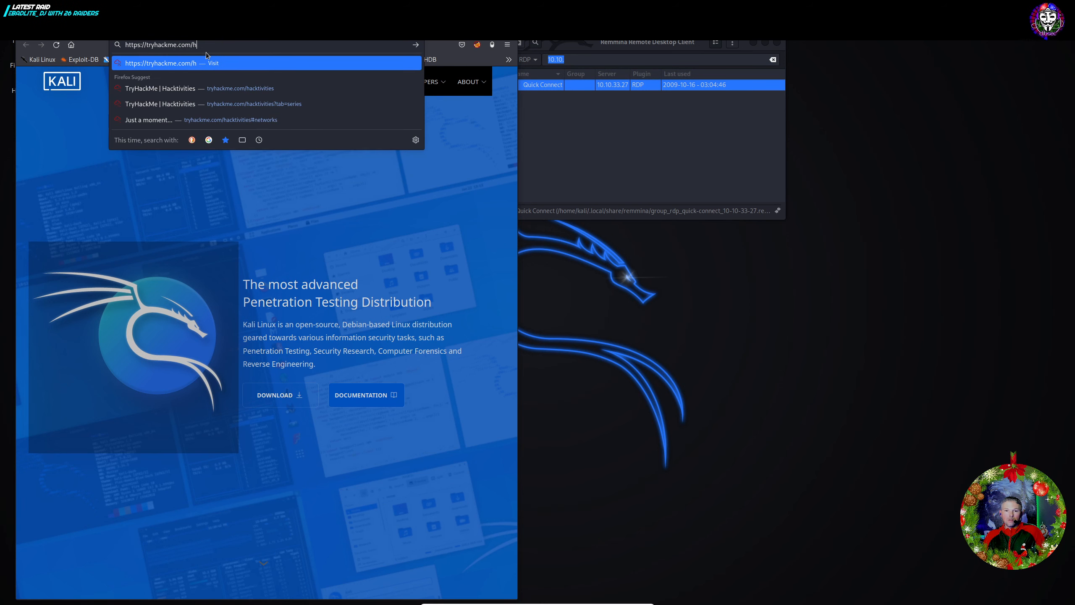
{"action": "key", "text": "BackSpace"}
{"action": "key", "text": "BackSpace"}
{"action": "key", "text": "BackSpace"}
{"action": "key", "text": "BackSpace"}
{"action": "key", "text": "BackSpace"}
{"action": "key", "text": "BackSpace"}
{"action": "key", "text": "BackSpace"}
{"action": "key", "text": "BackSpace"}
{"action": "key", "text": "BackSpace"}
{"action": "key", "text": "BackSpace"}
{"action": "key", "text": "Escape"}
{"action": "key", "text": "Return"}
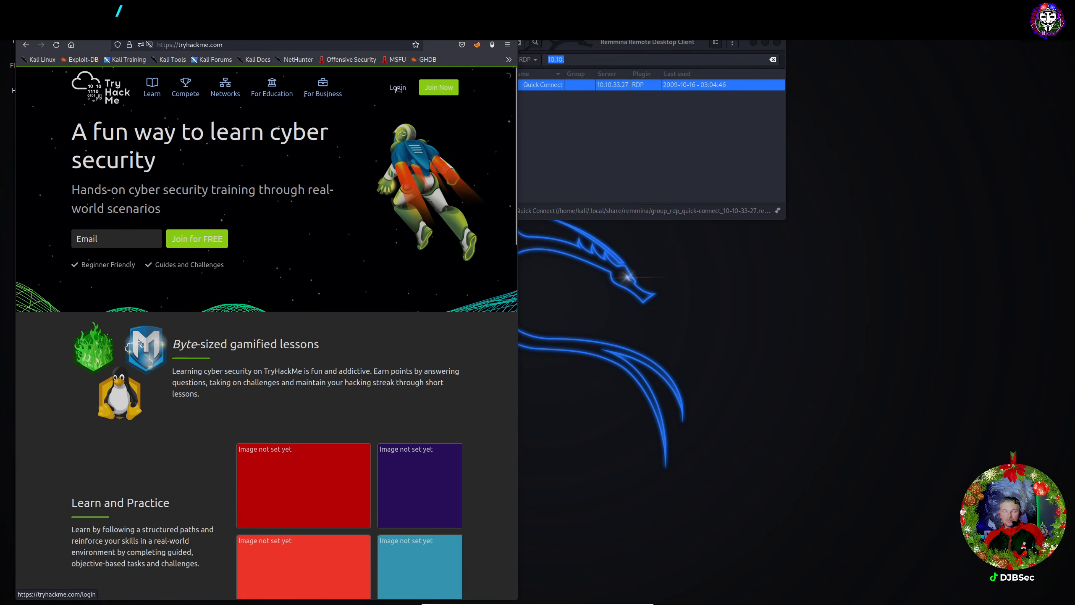
Log back into TryHackMe, passing the 'I'm not a robot' car-image check before submitting Login.
{"action": "left_click", "coordinate": [398, 88]}
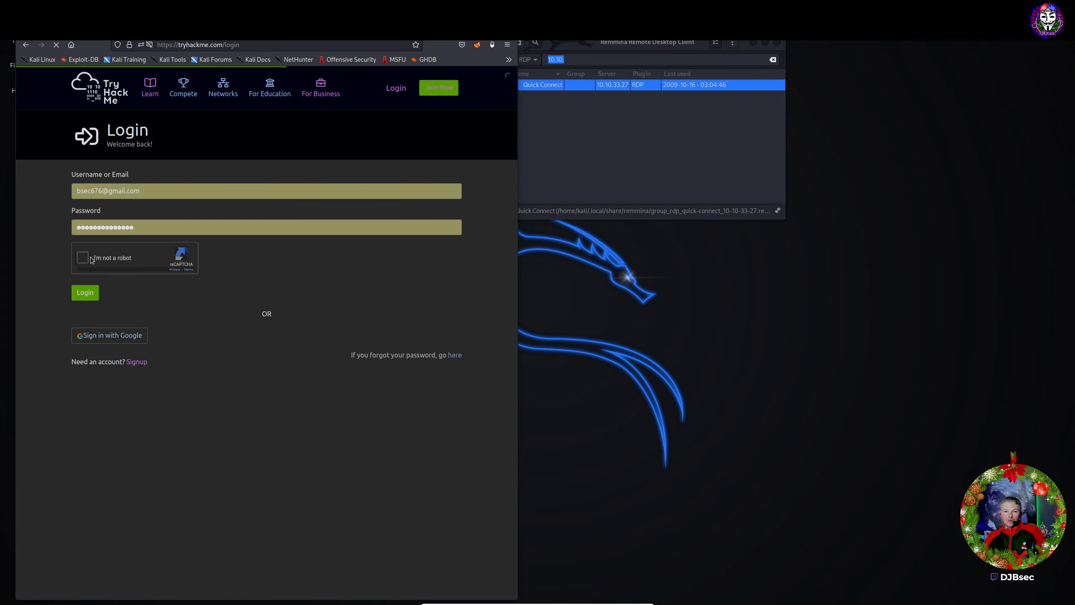
{"action": "left_click", "coordinate": [91, 258]}
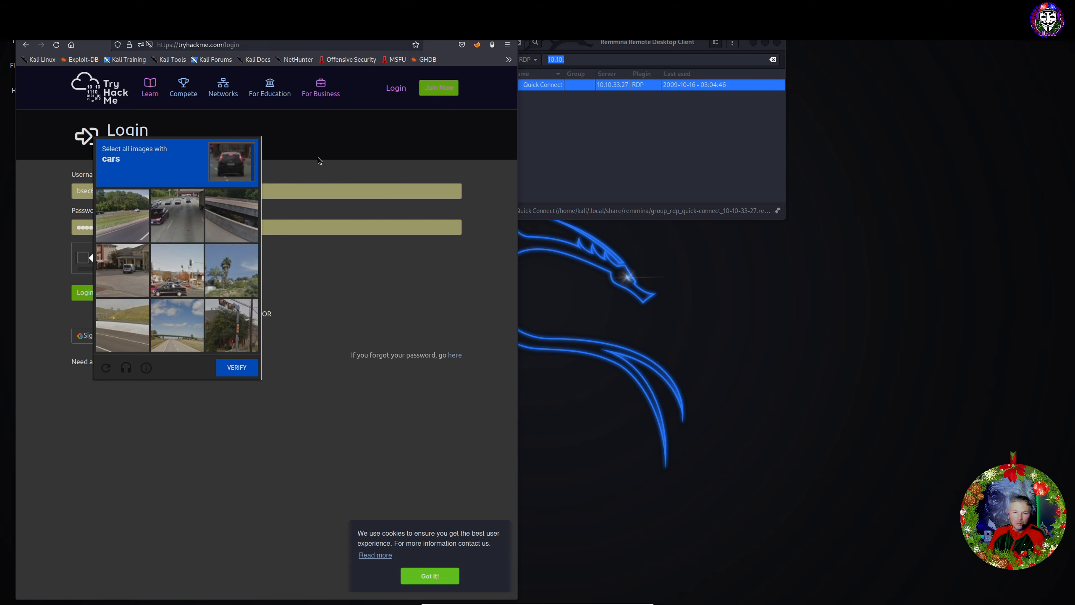
{"action": "left_click", "coordinate": [171, 217]}
{"action": "left_click", "coordinate": [170, 270]}
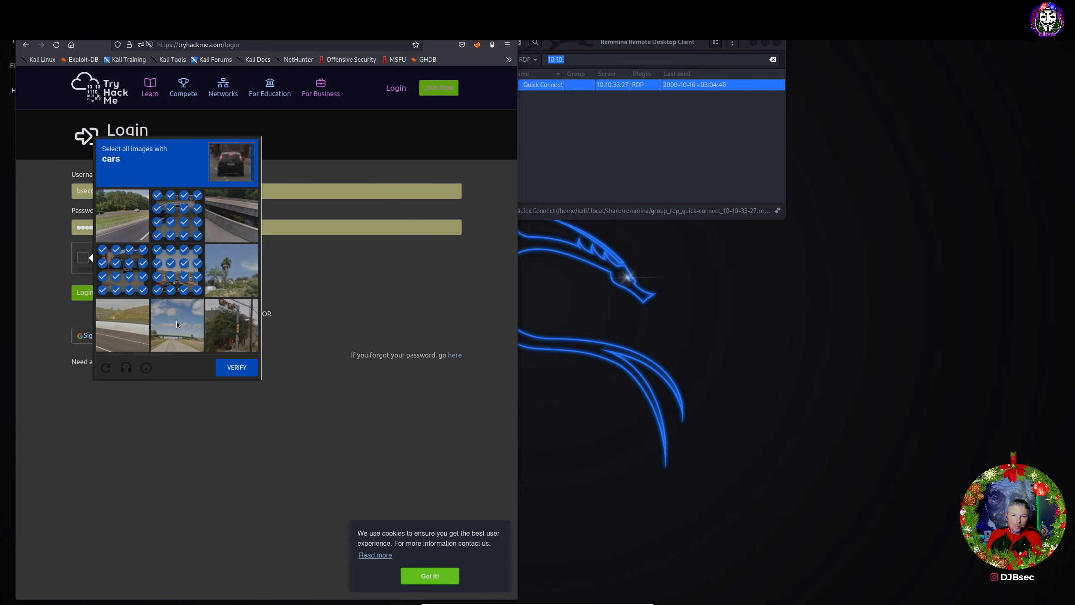
{"action": "left_click", "coordinate": [234, 369]}
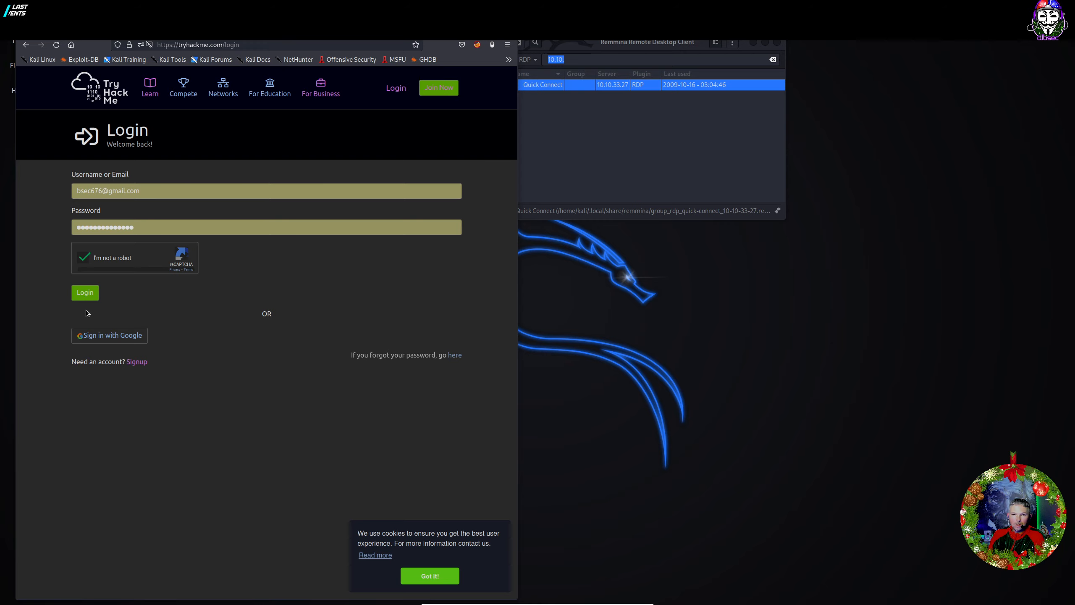
{"action": "left_click", "coordinate": [87, 295]}
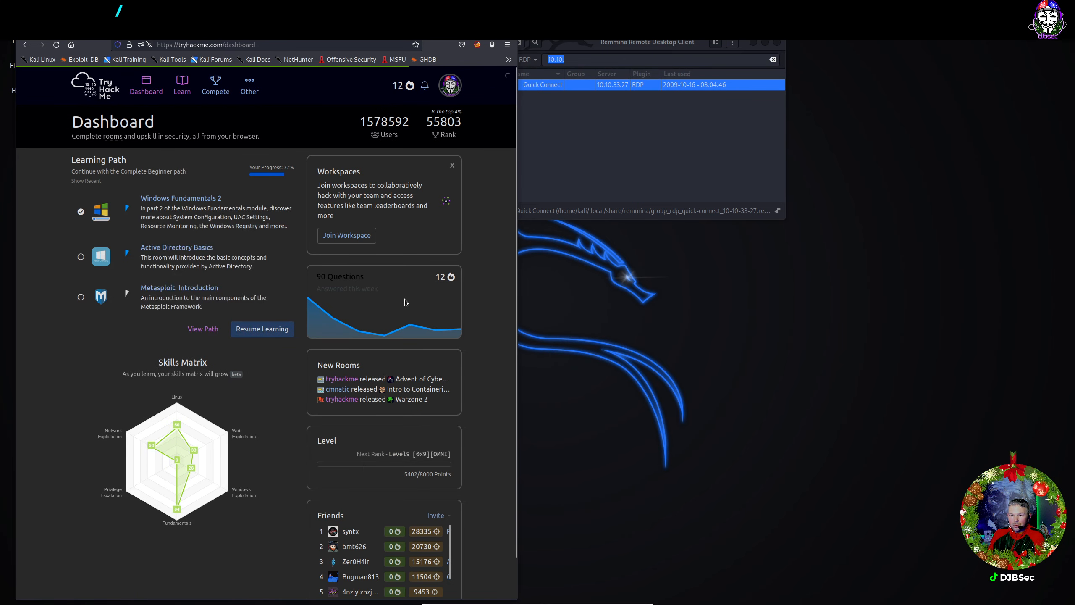
Open the Advent of Cyber room, dismiss the cookie notice, and reposition and enlarge the Remmina window.
{"action": "left_click", "coordinate": [405, 384]}
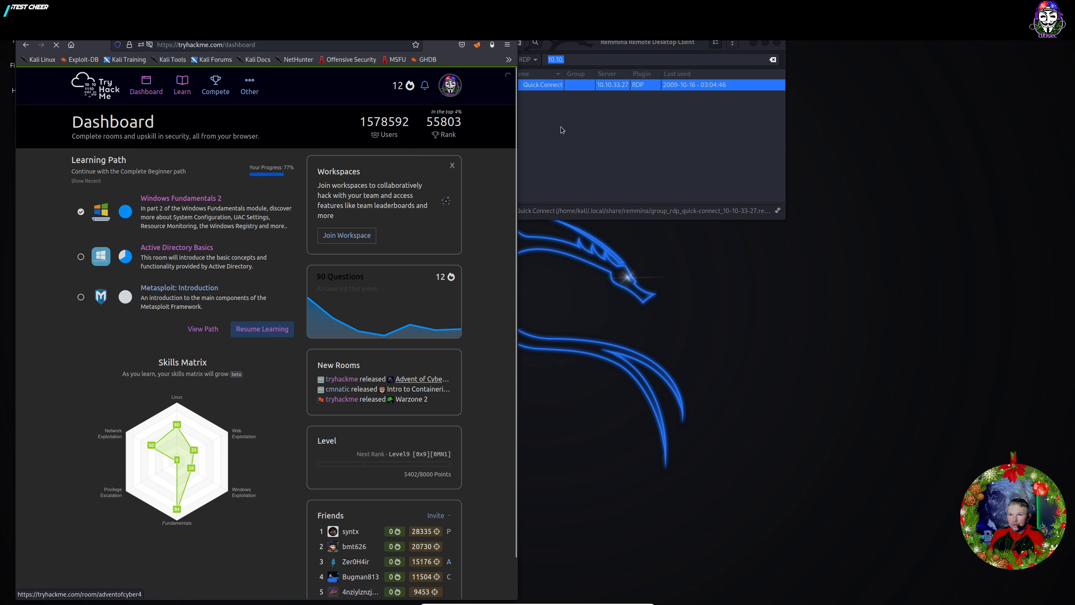
{"action": "left_click", "coordinate": [589, 52]}
{"action": "mouse_move", "coordinate": [589, 50]}
{"action": "left_mouse_down"}
{"action": "mouse_move", "coordinate": [617, 48]}
{"action": "mouse_move", "coordinate": [592, 39]}
{"action": "left_mouse_up"}
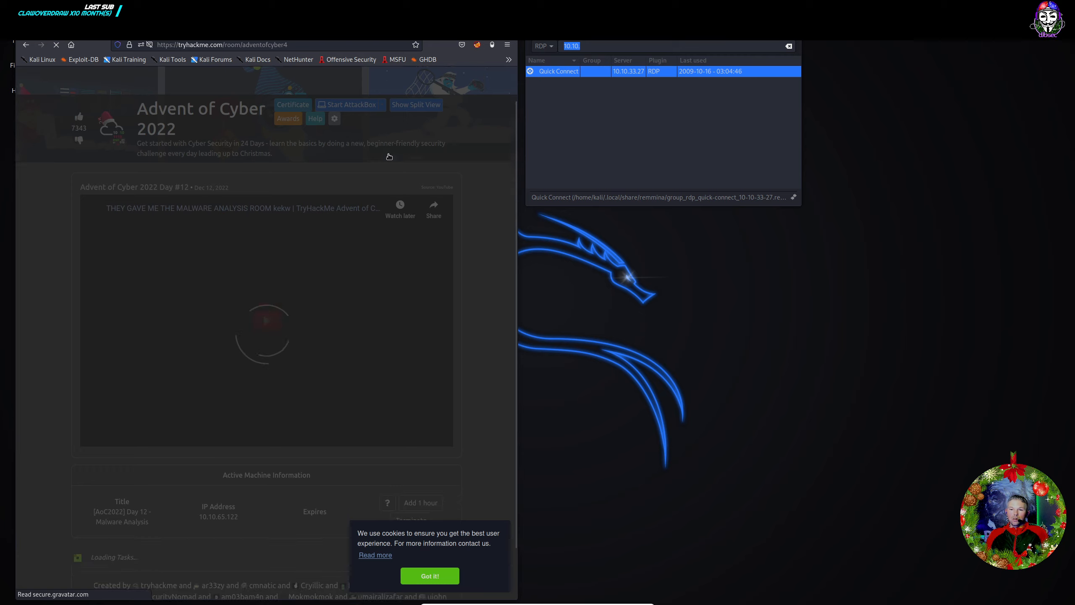
{"action": "scroll", "coordinate": [389, 157], "scroll_direction": "down", "scroll_amount": 2}
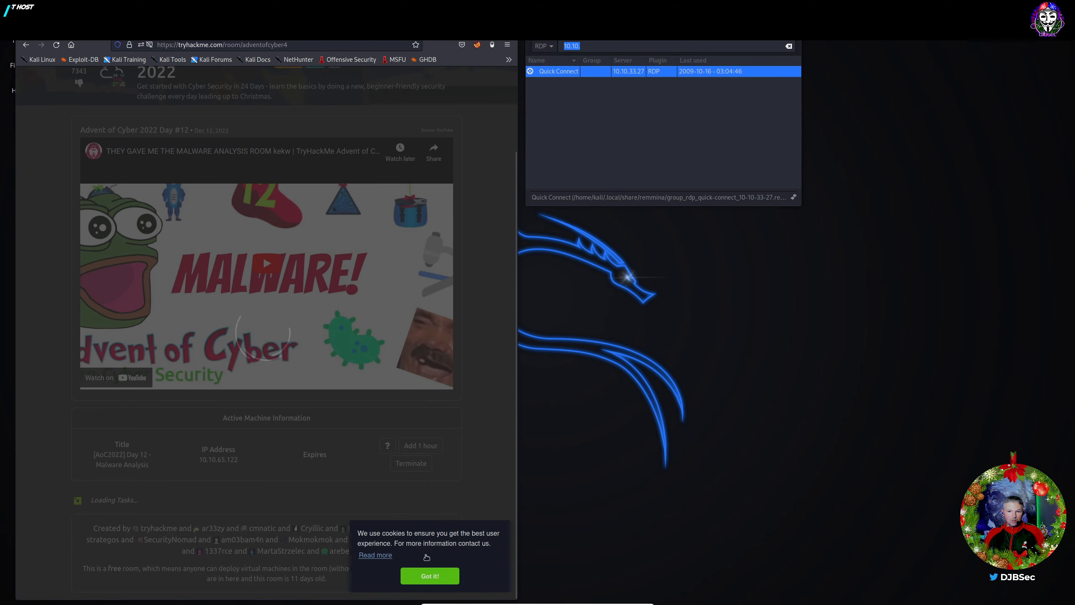
{"action": "left_click", "coordinate": [425, 577]}
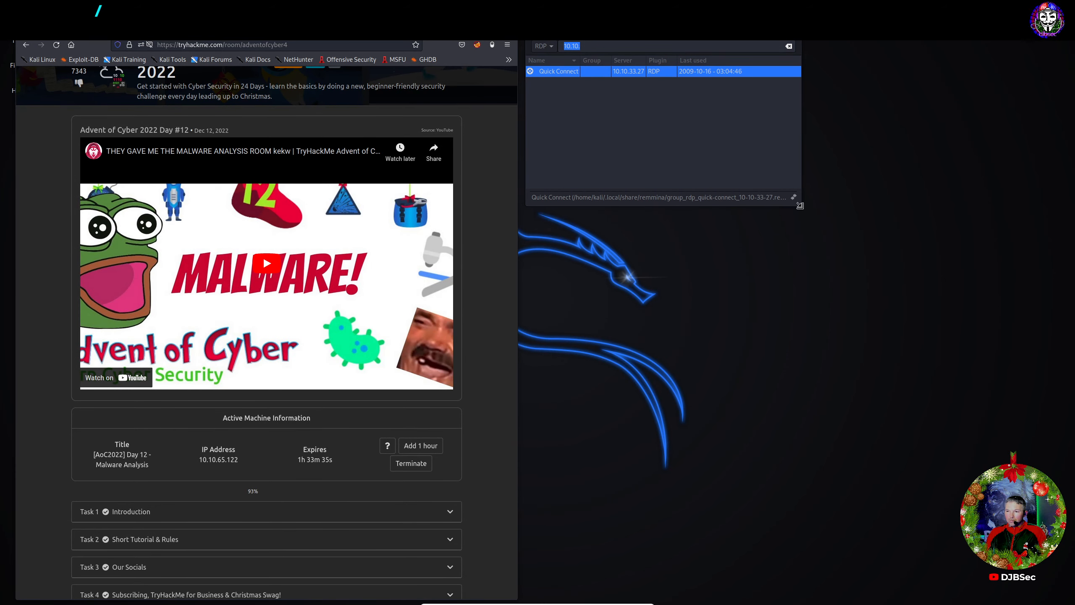
{"action": "left_click_drag", "start_coordinate": [800, 206], "coordinate": [837, 211]}
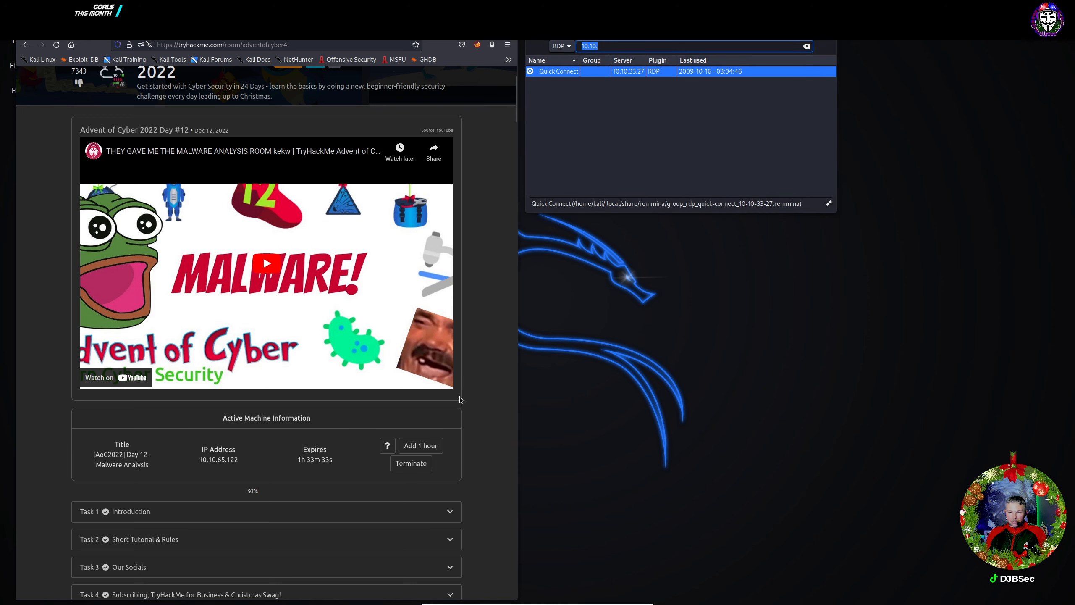
Terminate the running machine and start the Day 12 Malware Analysis machine from Task 17.
{"action": "left_click", "coordinate": [407, 464]}
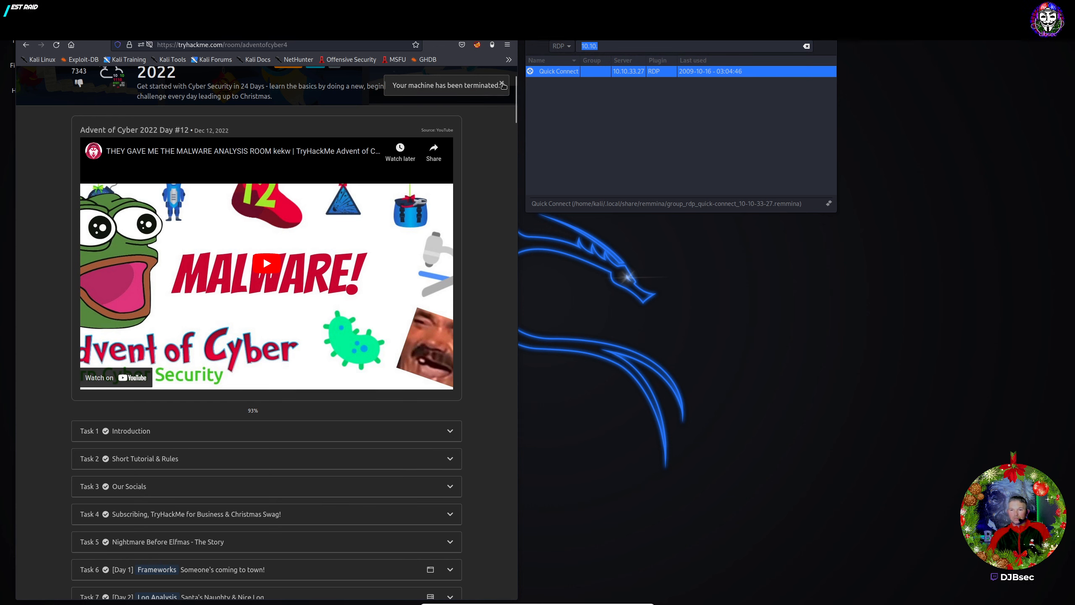
{"action": "left_click", "coordinate": [501, 83]}
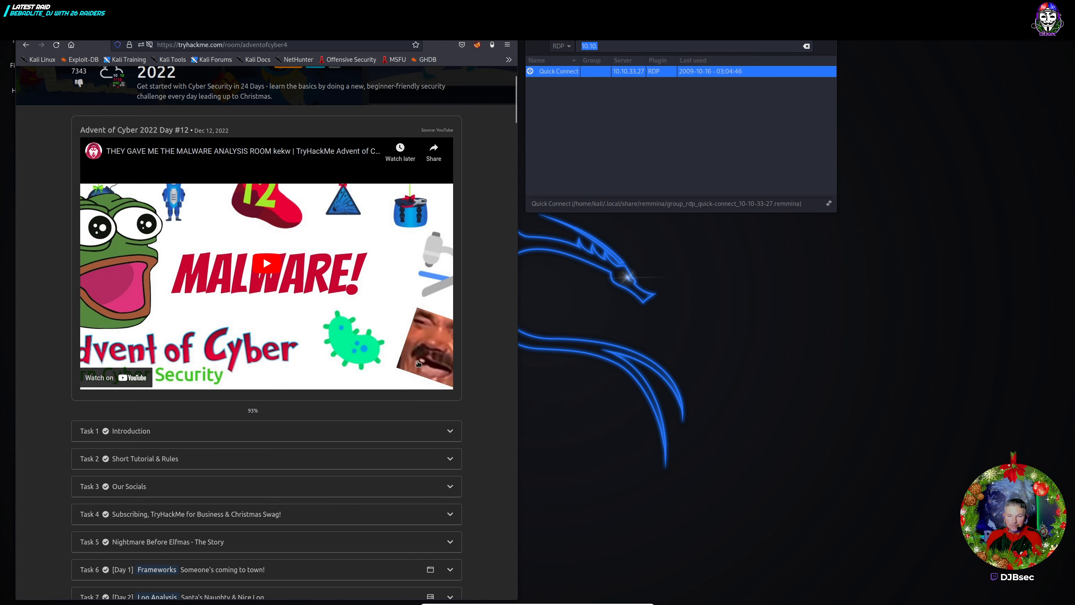
{"action": "scroll", "coordinate": [417, 387], "scroll_direction": "up", "scroll_amount": 2}
{"action": "scroll", "coordinate": [418, 387], "scroll_direction": "down", "scroll_amount": 18}
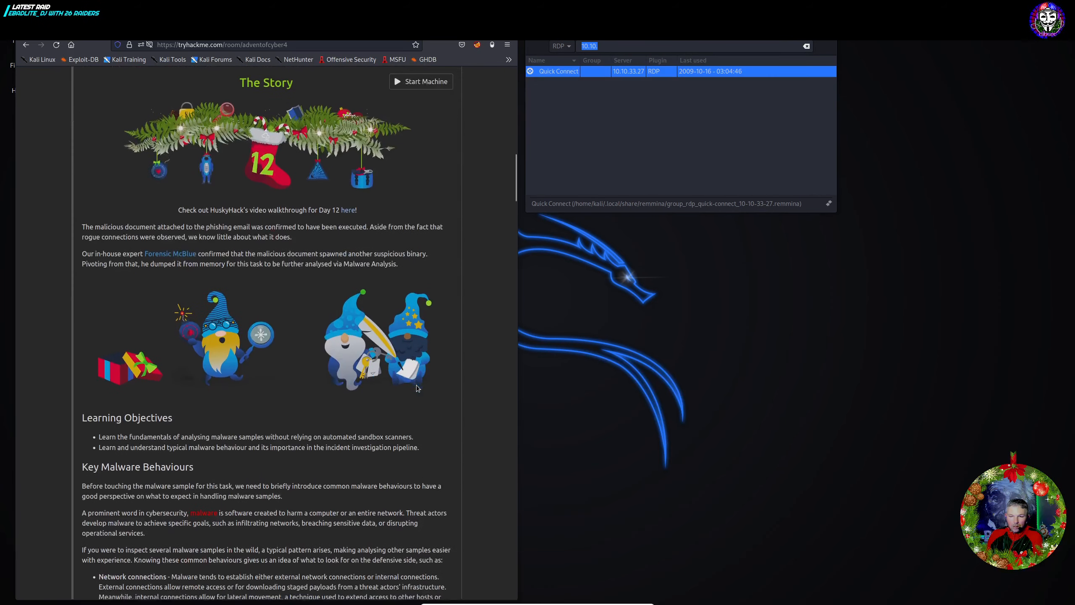
{"action": "scroll", "coordinate": [402, 297], "scroll_direction": "up", "scroll_amount": 4}
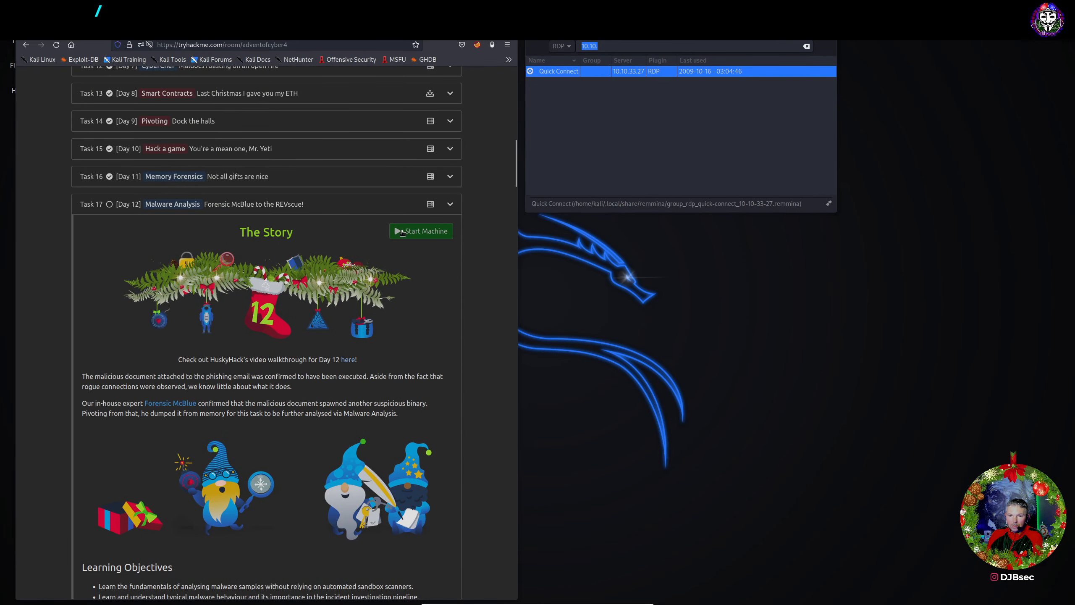
{"action": "left_click", "coordinate": [401, 232]}
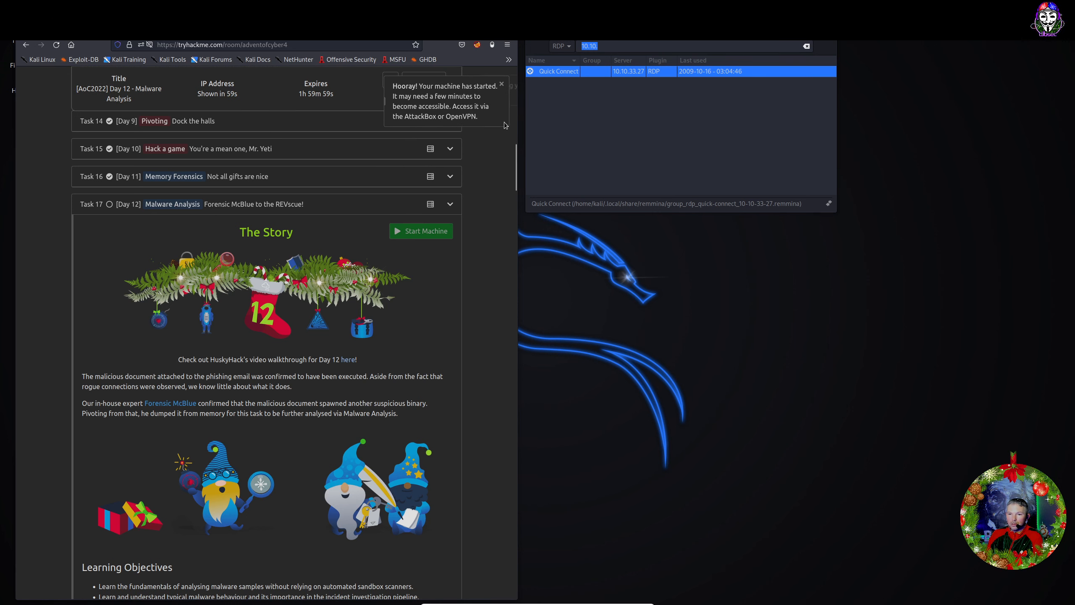
{"action": "left_click", "coordinate": [608, 46]}
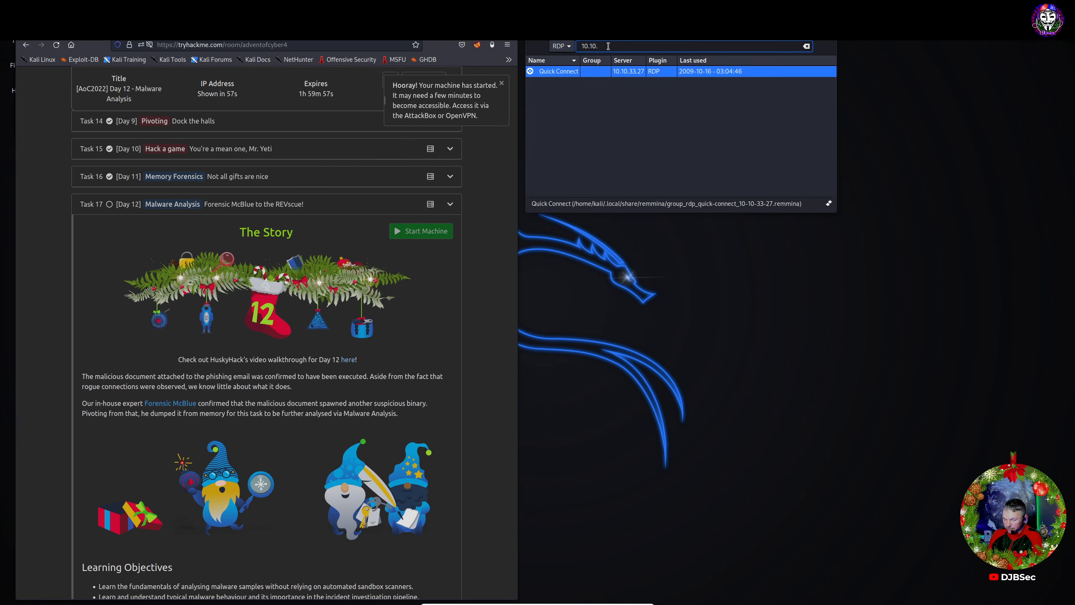
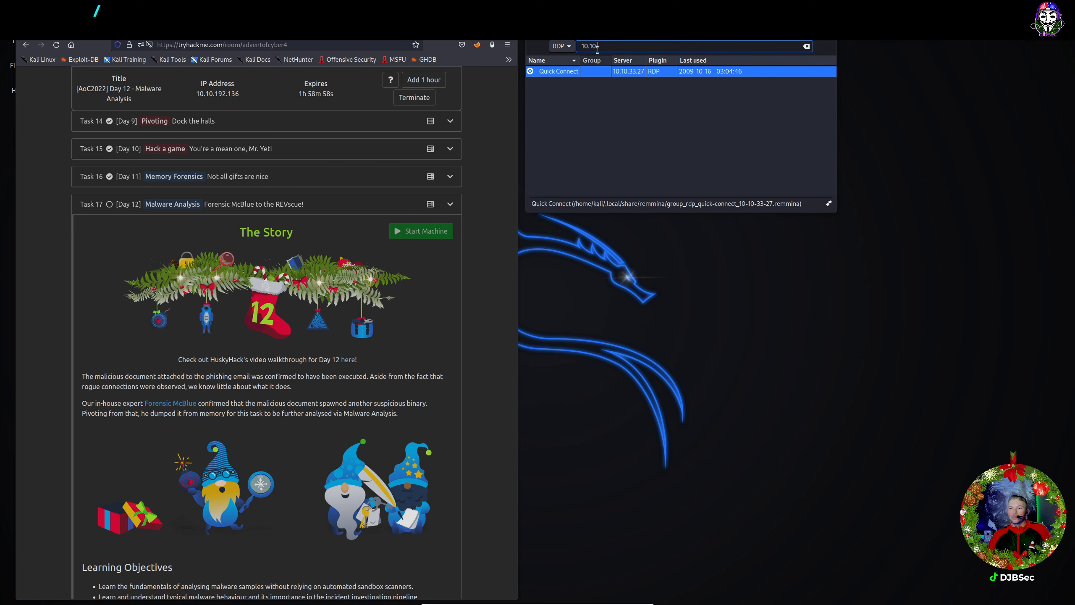
Connect Remmina to 10.10.192.136 and accept the remote machine's certificate.
{"action": "type", "text": "192.136"}
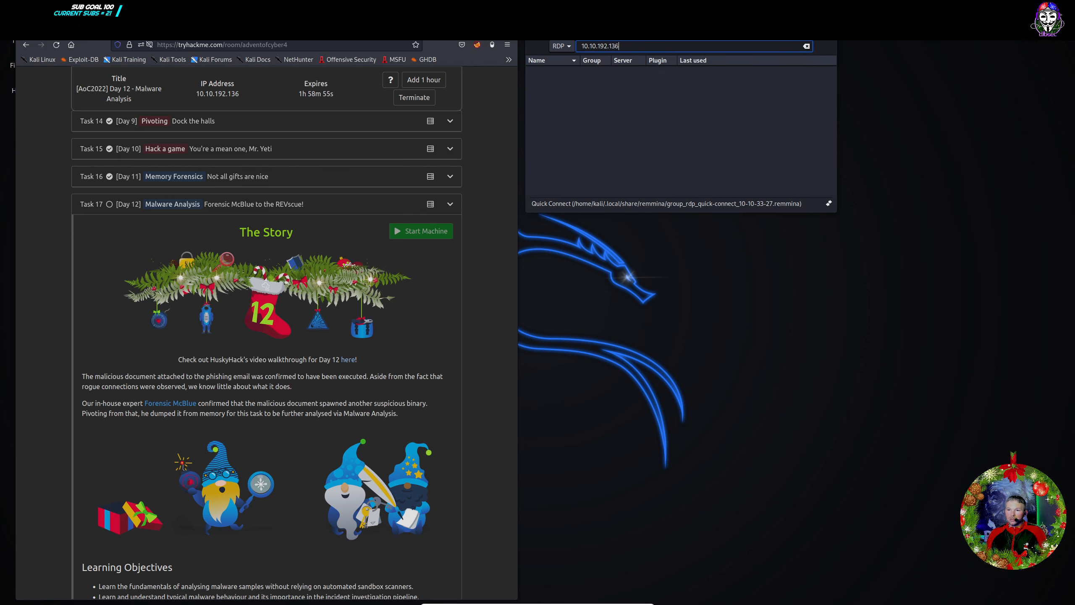
{"action": "key", "text": "Return"}
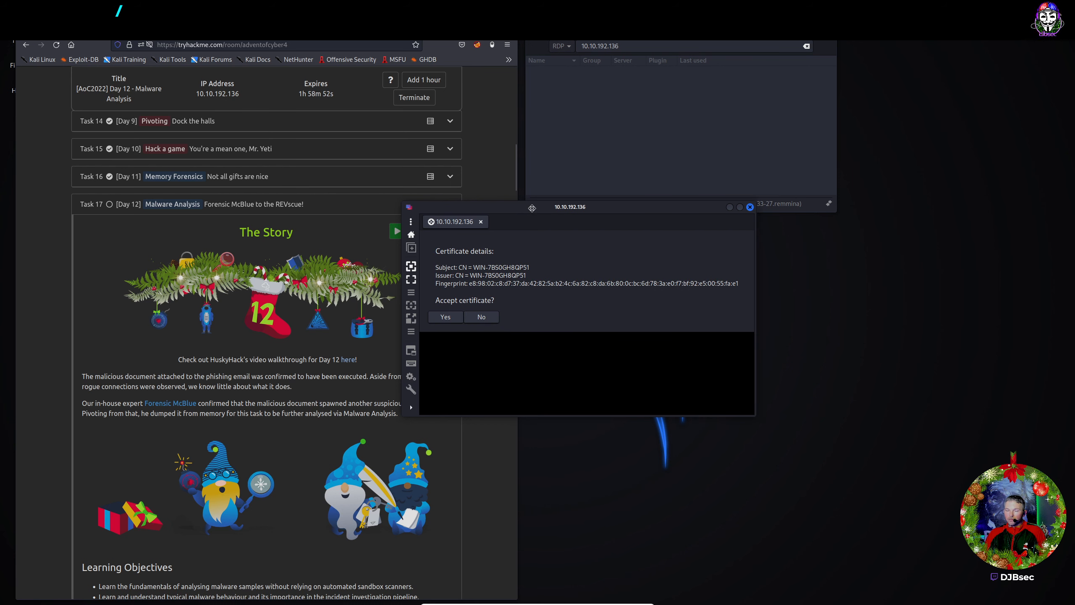
{"action": "left_click_drag", "start_coordinate": [532, 208], "coordinate": [621, 179]}
{"action": "left_click", "coordinate": [529, 290]}
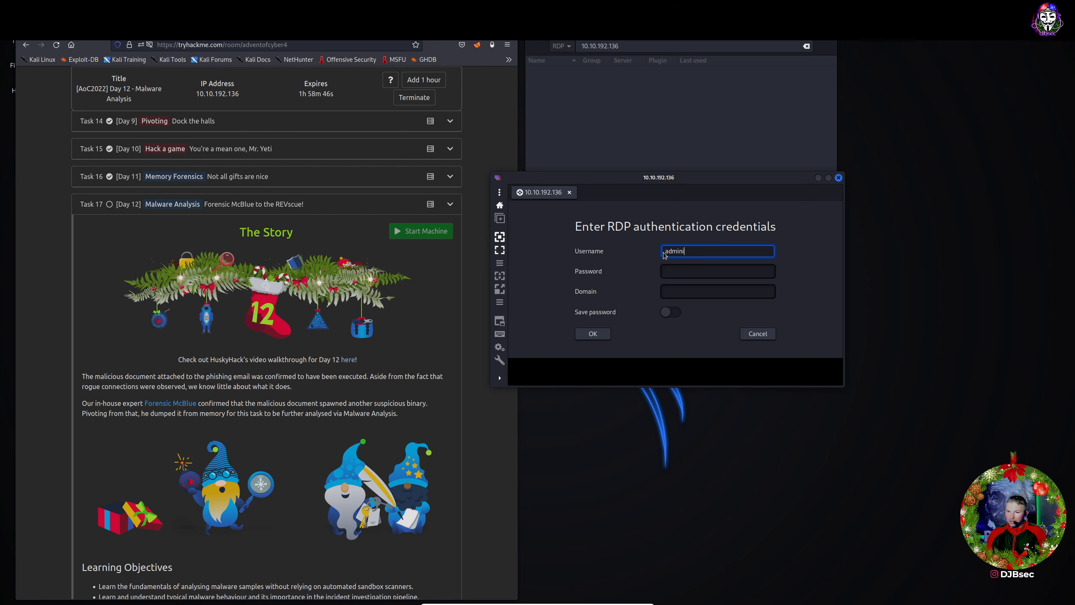
Log into the FLARE VM as administrator with the account password.
{"action": "type", "text": "administrator"}
{"action": "key", "text": "Tab"}
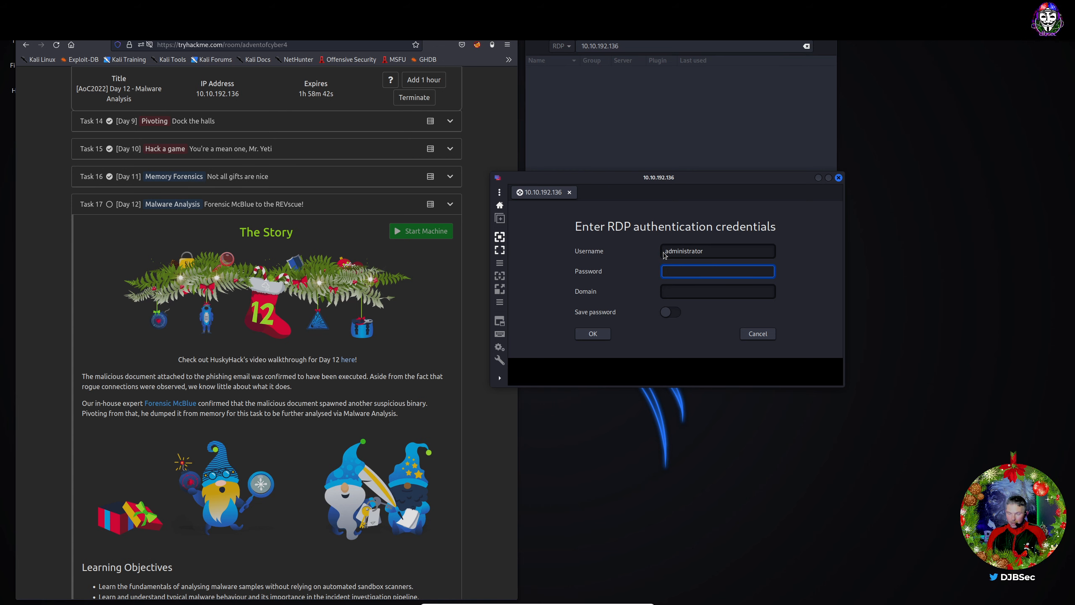
{"action": "type", "text": "•••••••"}
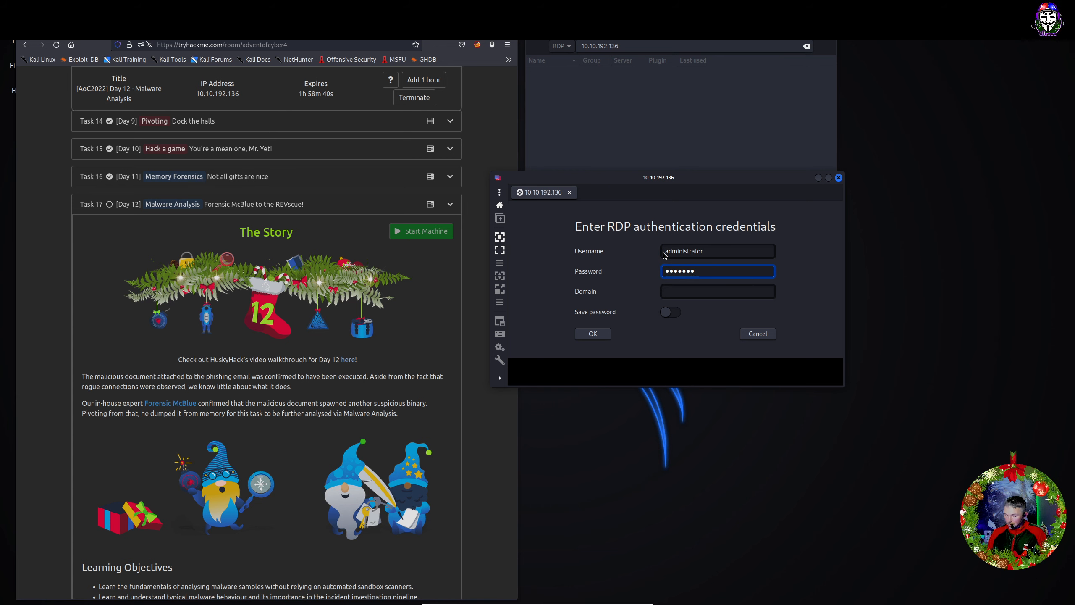
{"action": "type", "text": "••••"}
{"action": "key", "text": "Return"}
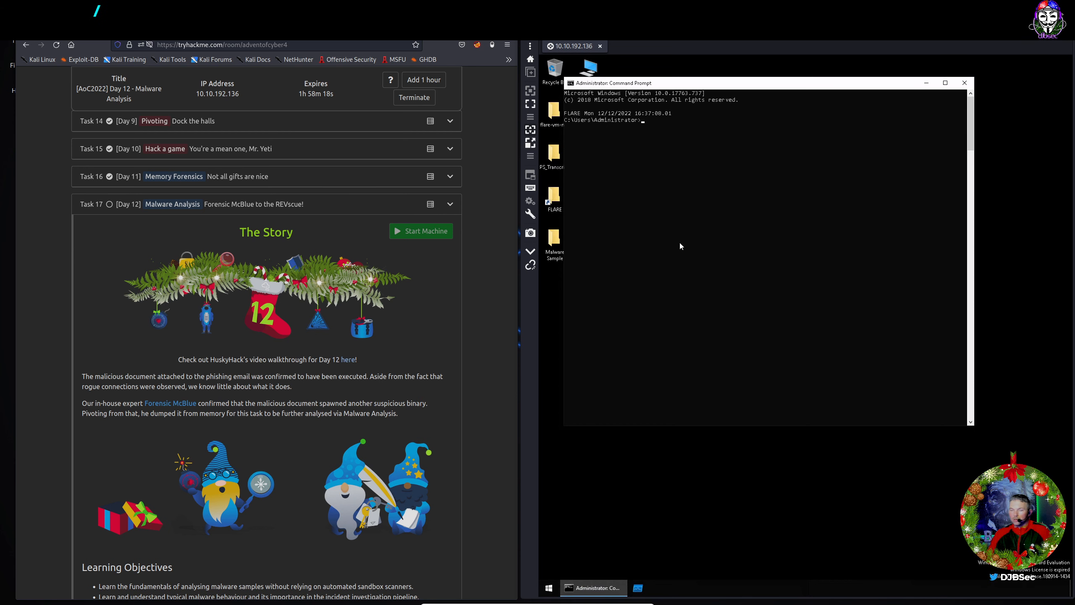
In the Command Prompt, change into Desktop\Malware Sample and list its files.
{"action": "left_click_drag", "start_coordinate": [701, 83], "coordinate": [730, 149]}
{"action": "left_click", "coordinate": [676, 215]}
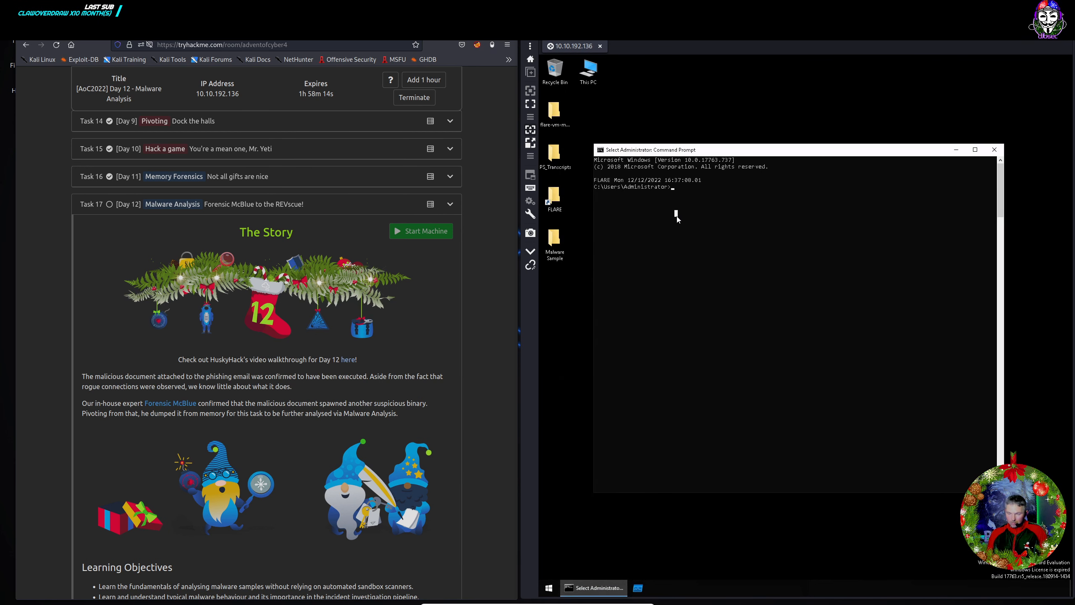
{"action": "type", "text": "start"}
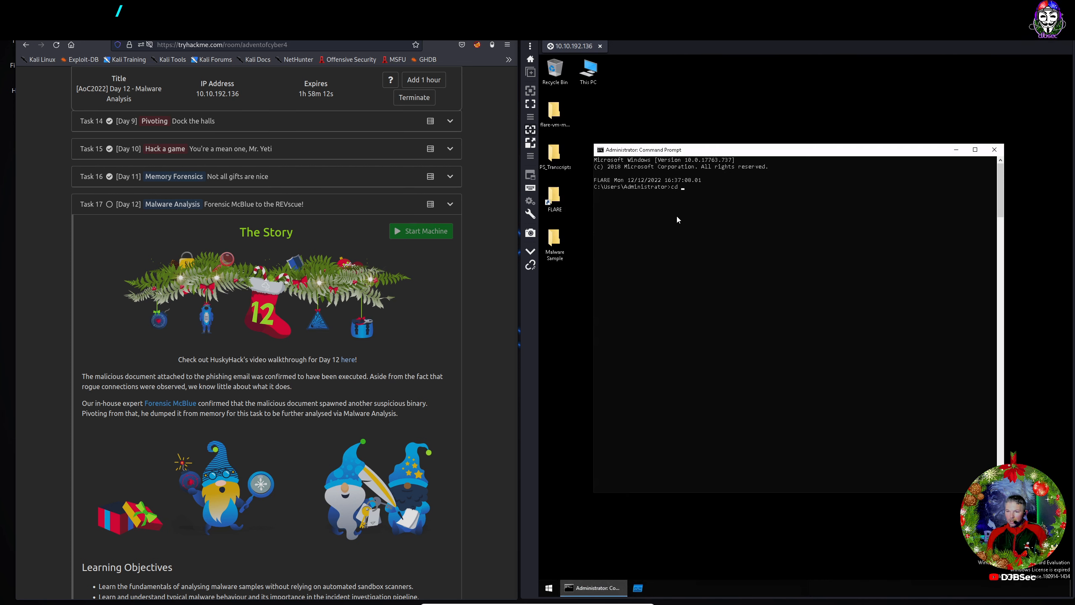
{"action": "key", "text": "Return"}
{"action": "type", "text": "\"des"}
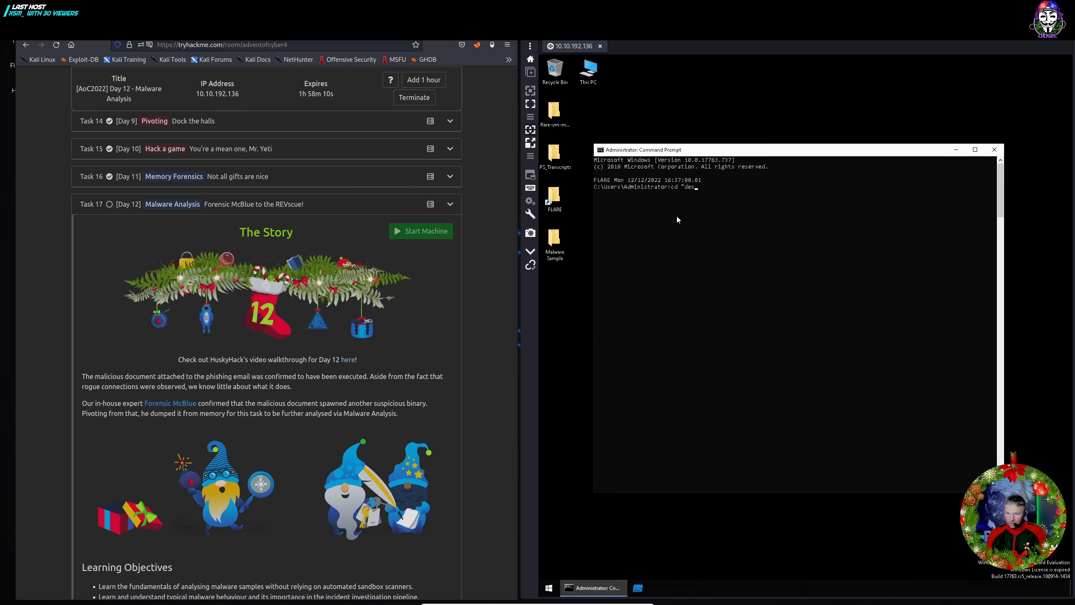
{"action": "key", "text": "Tab"}
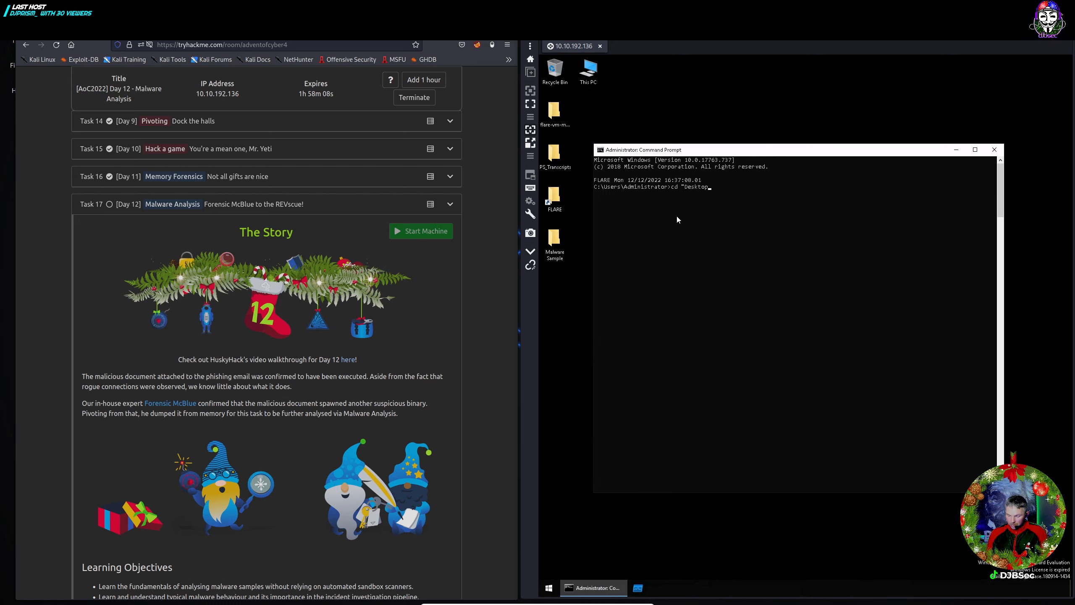
{"action": "type", "text": "\\m"}
{"action": "key", "text": "Tab"}
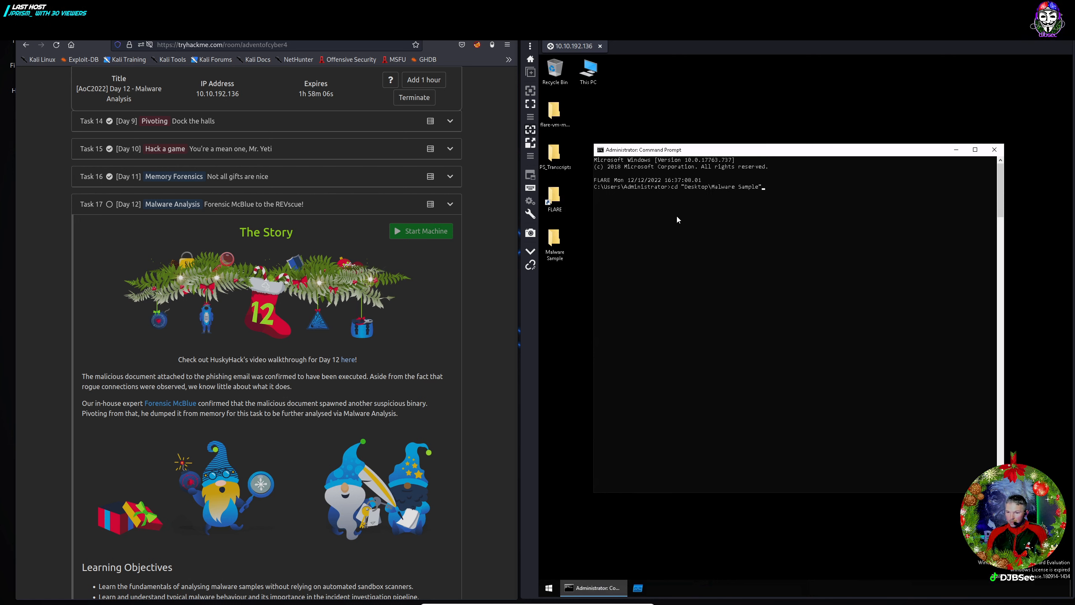
{"action": "key", "text": "Return"}
{"action": "type", "text": "ls"}
{"action": "key", "text": "Return"}
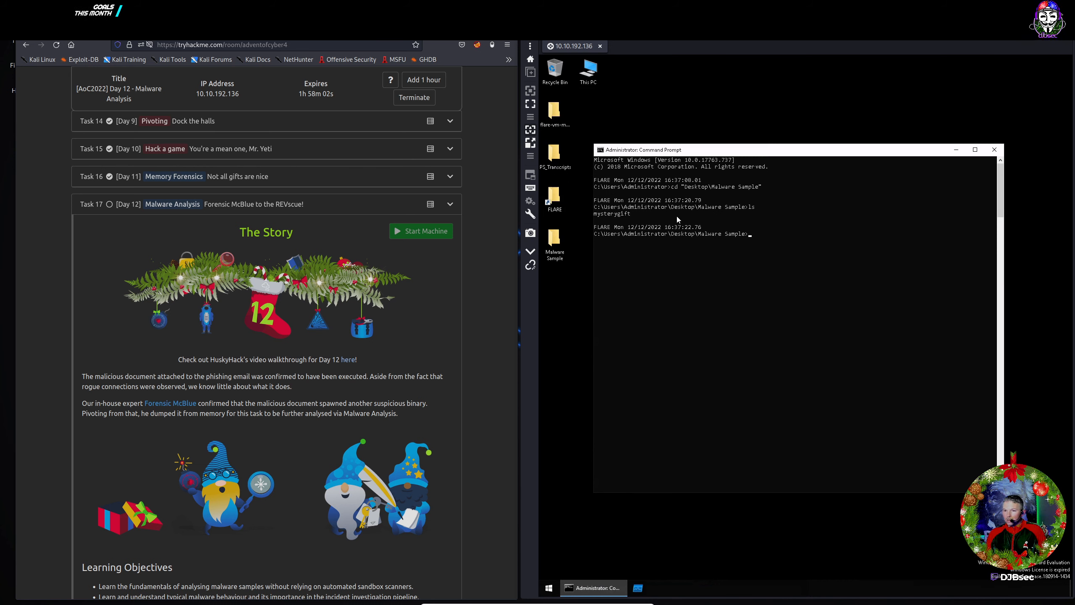
Unpack the sample with upx -d mysterygift, then run capa mysterygift.
{"action": "type", "text": "capa"}
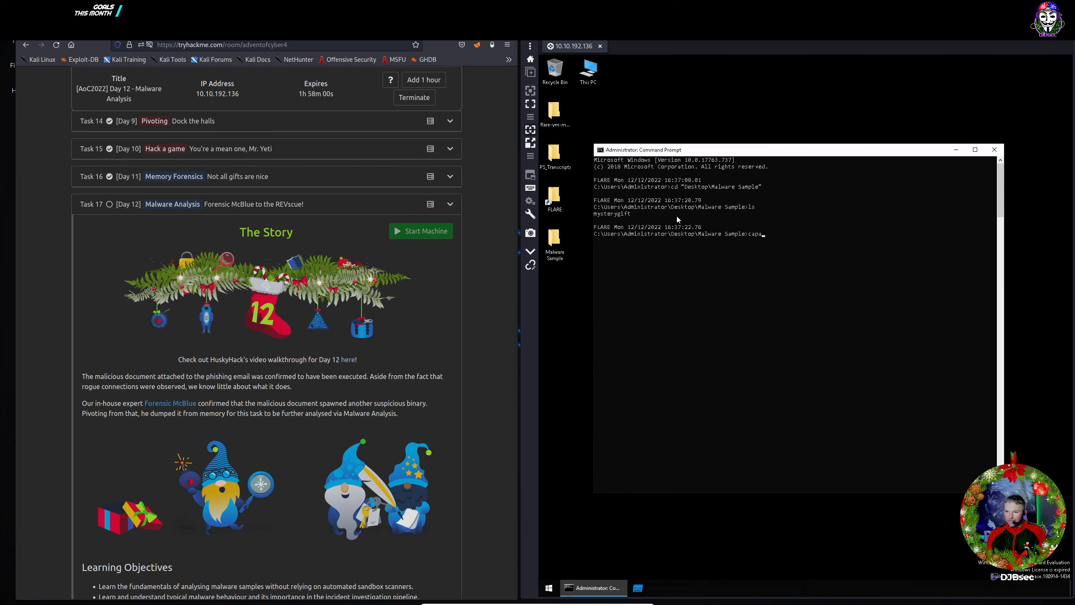
{"action": "key", "text": "BackSpace"}
{"action": "key", "text": "BackSpace"}
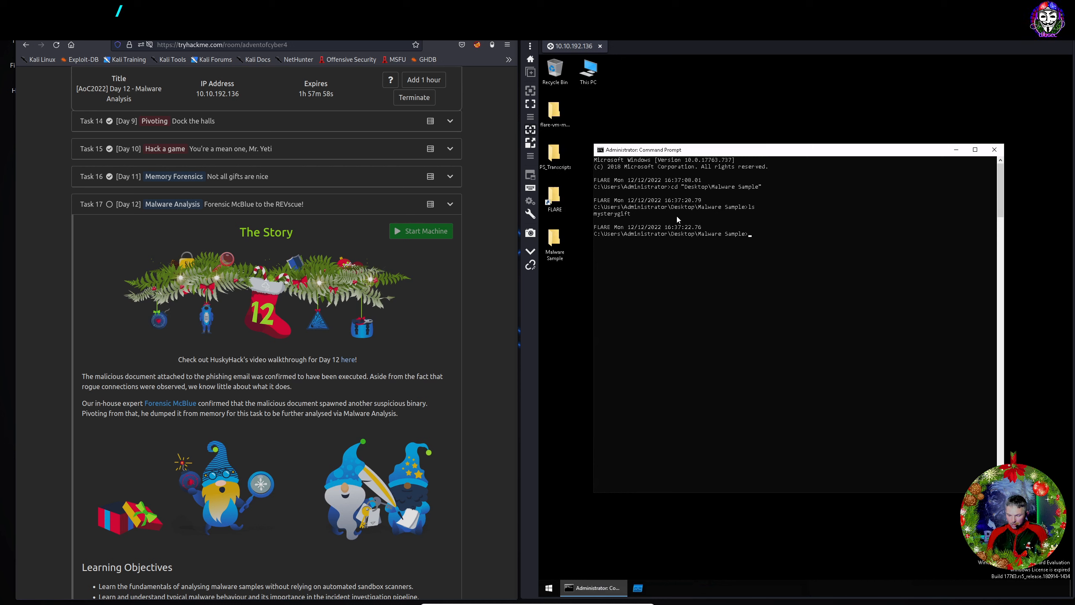
{"action": "type", "text": "up"}
{"action": "type", "text": "d"}
{"action": "key", "text": "BackSpace"}
{"action": "key", "text": "BackSpace"}
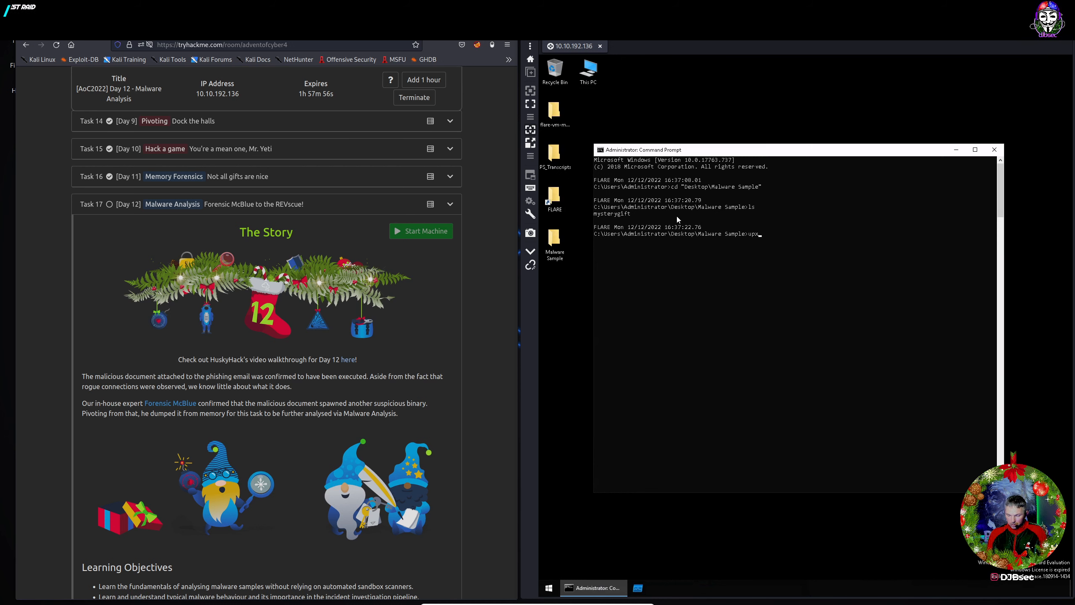
{"action": "type", "text": "x -d"}
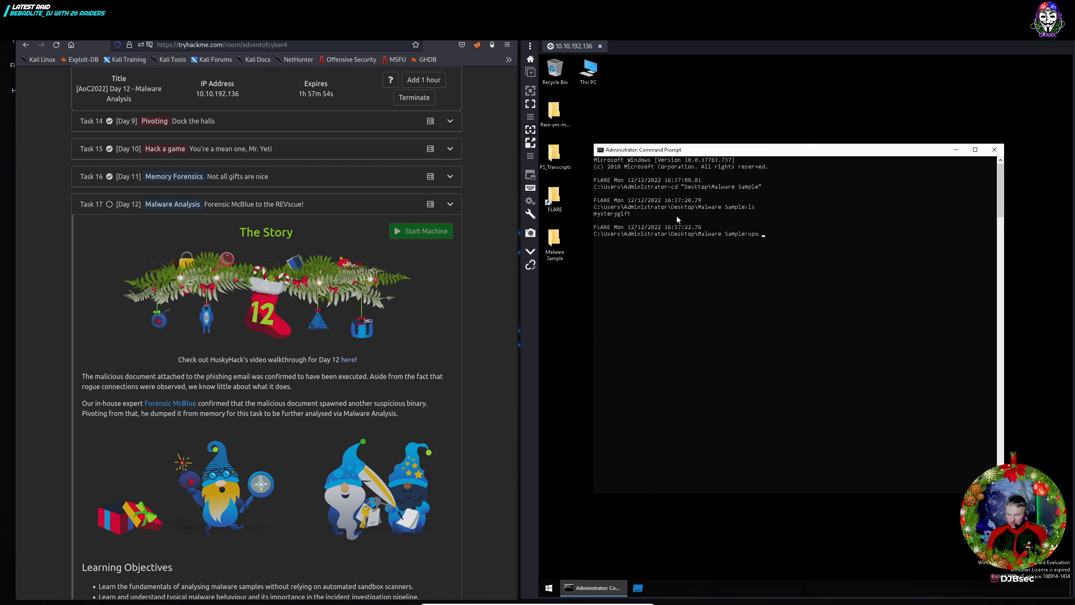
{"action": "type", "text": " mysterygift"}
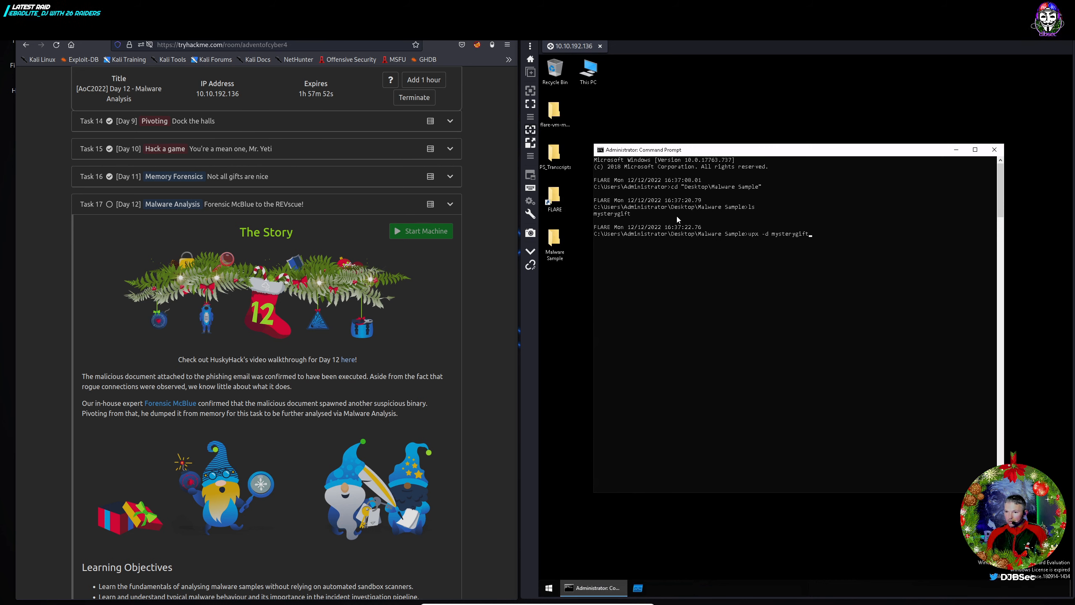
{"action": "key", "text": "Return"}
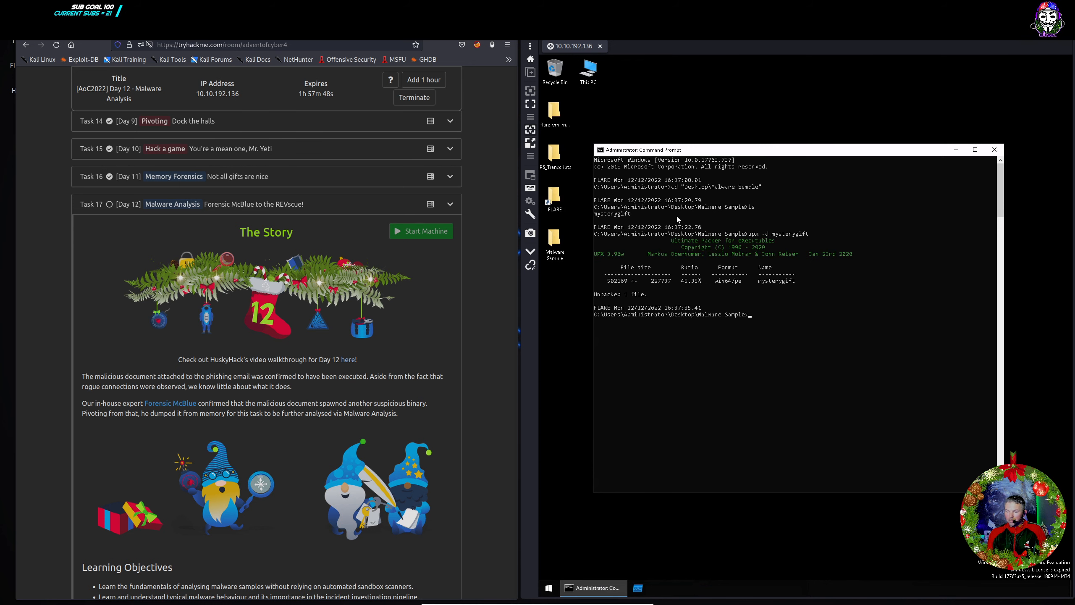
{"action": "type", "text": "capa"}
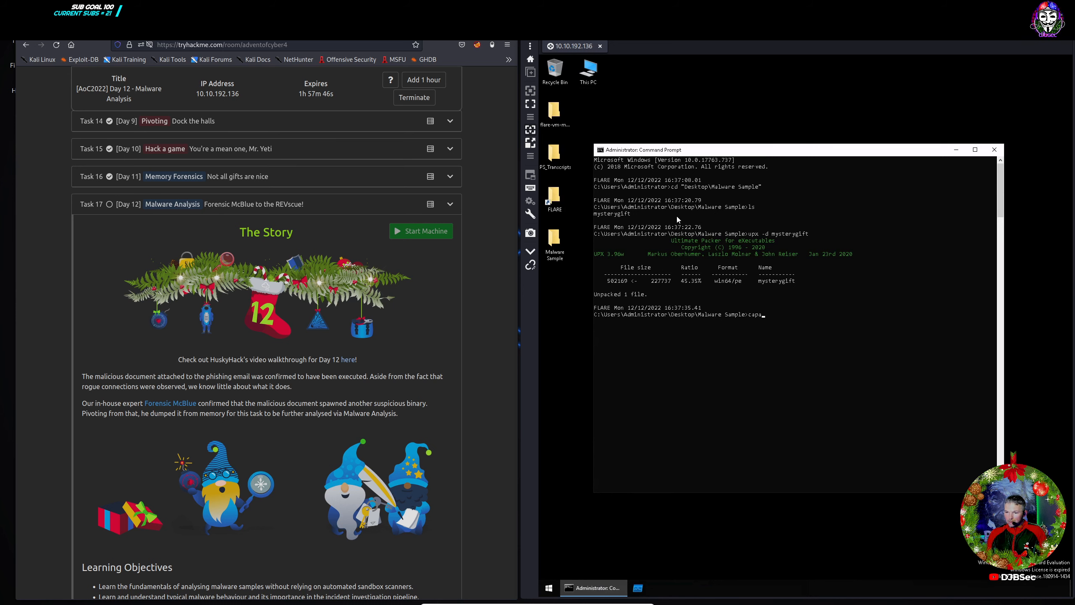
{"action": "type", "text": " mysterygift"}
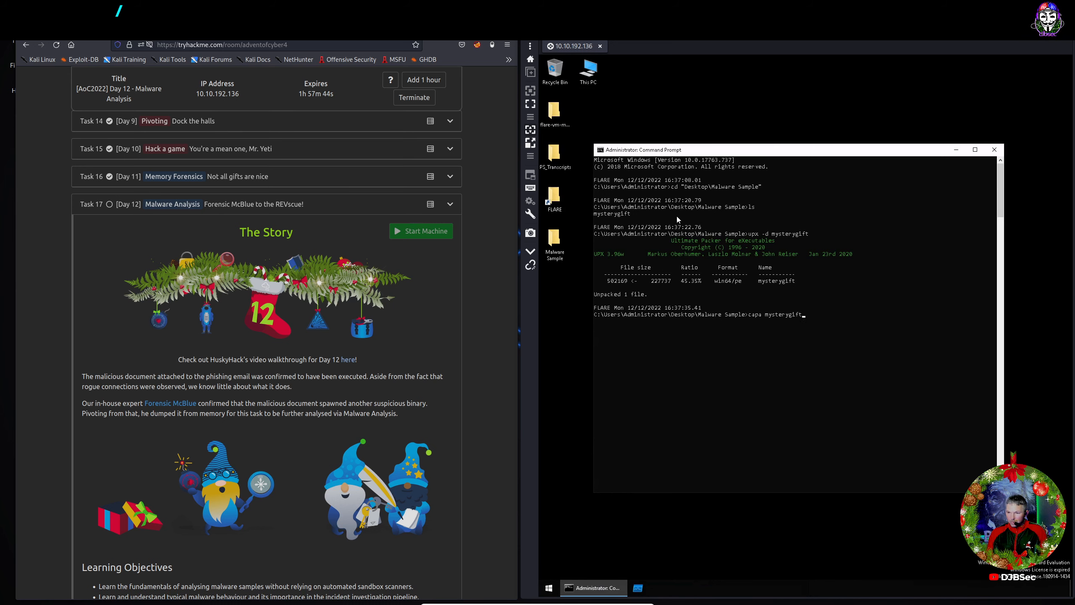
{"action": "key", "text": "Return"}
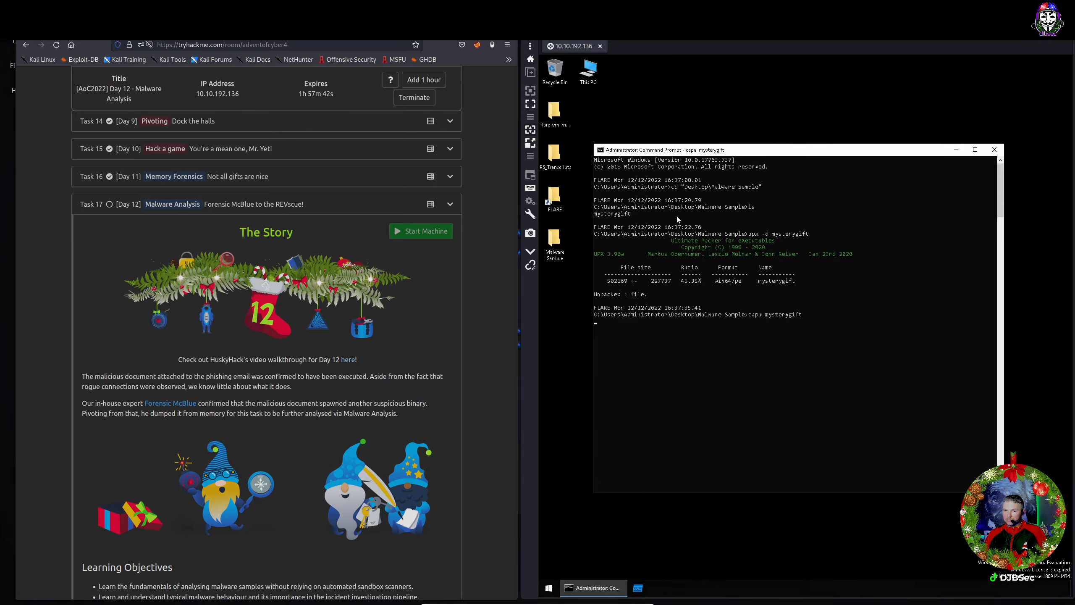
Scroll the Day 12 task page to the Deep-dive into Dynamic Malware Analysis section.
{"action": "scroll", "coordinate": [371, 352], "scroll_direction": "down", "scroll_amount": 10}
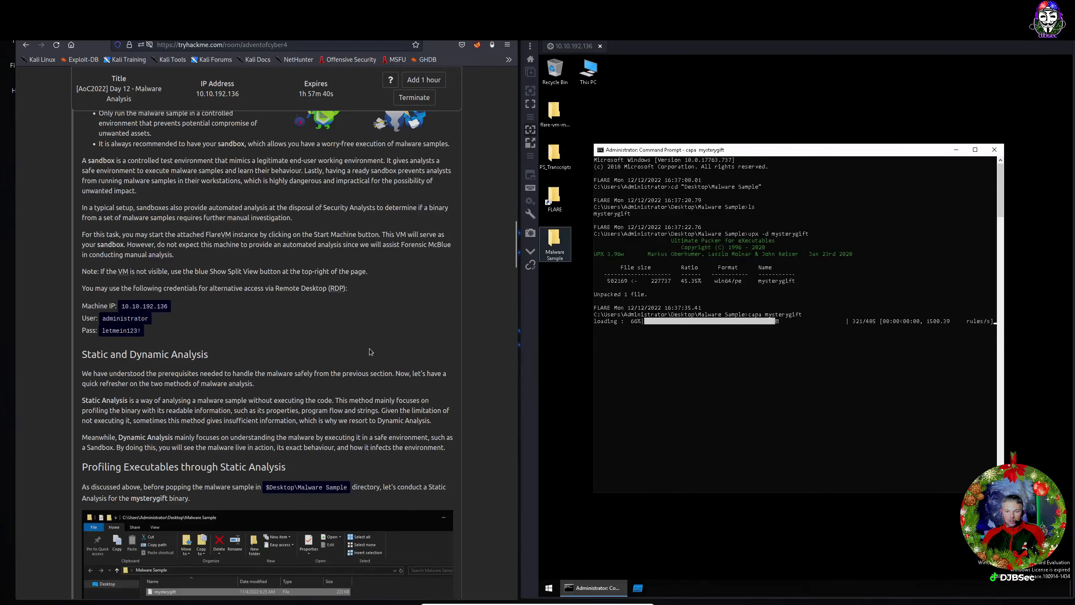
{"action": "scroll", "coordinate": [371, 352], "scroll_direction": "down", "scroll_amount": 15}
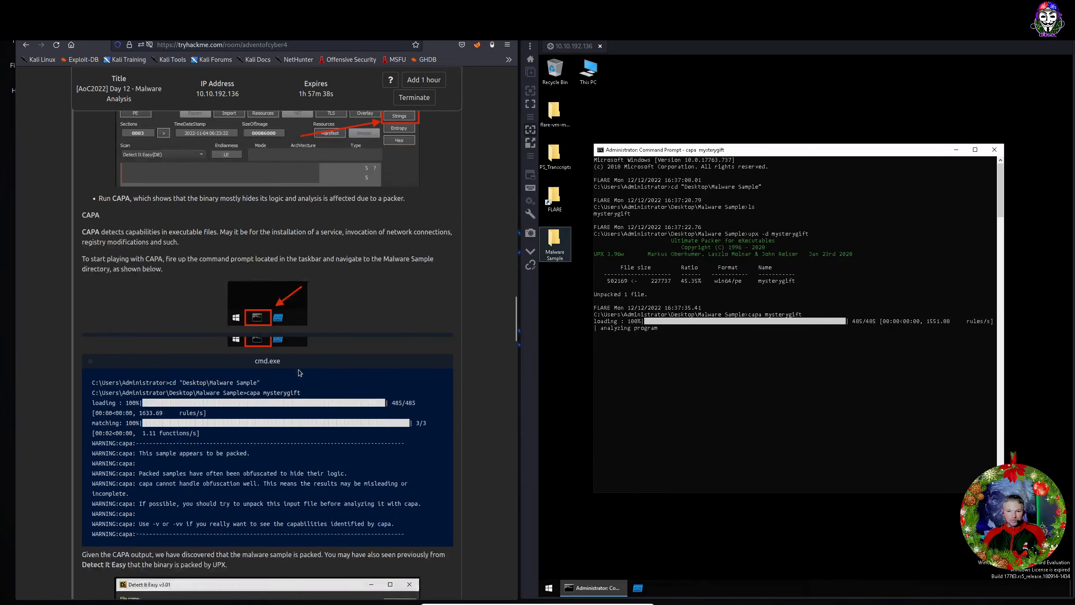
{"action": "scroll", "coordinate": [298, 372], "scroll_direction": "down", "scroll_amount": 5}
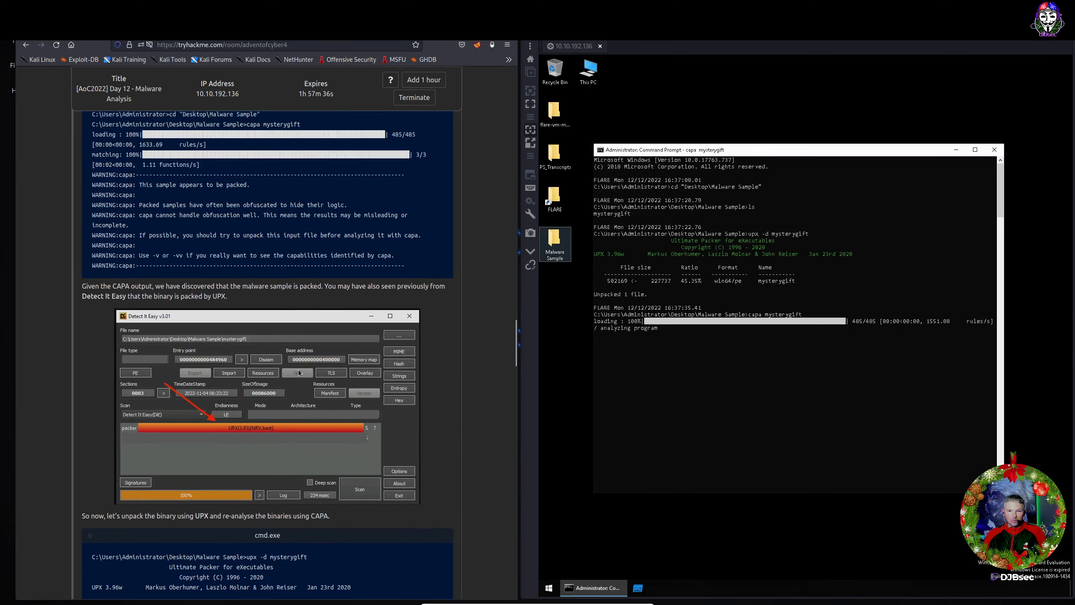
{"action": "scroll", "coordinate": [298, 372], "scroll_direction": "up", "scroll_amount": 2}
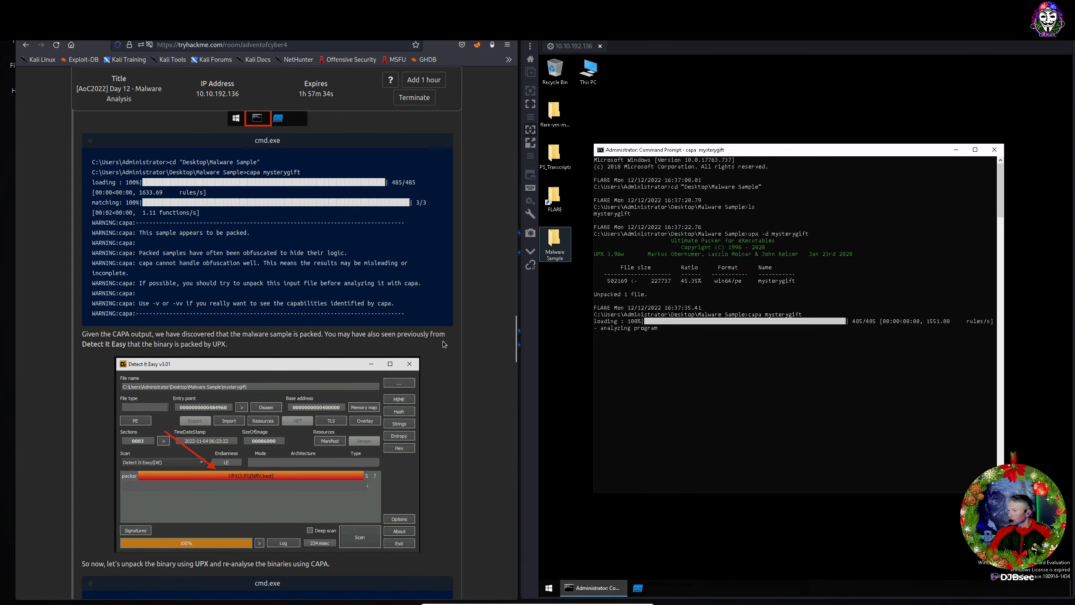
{"action": "scroll", "coordinate": [421, 347], "scroll_direction": "down", "scroll_amount": 6}
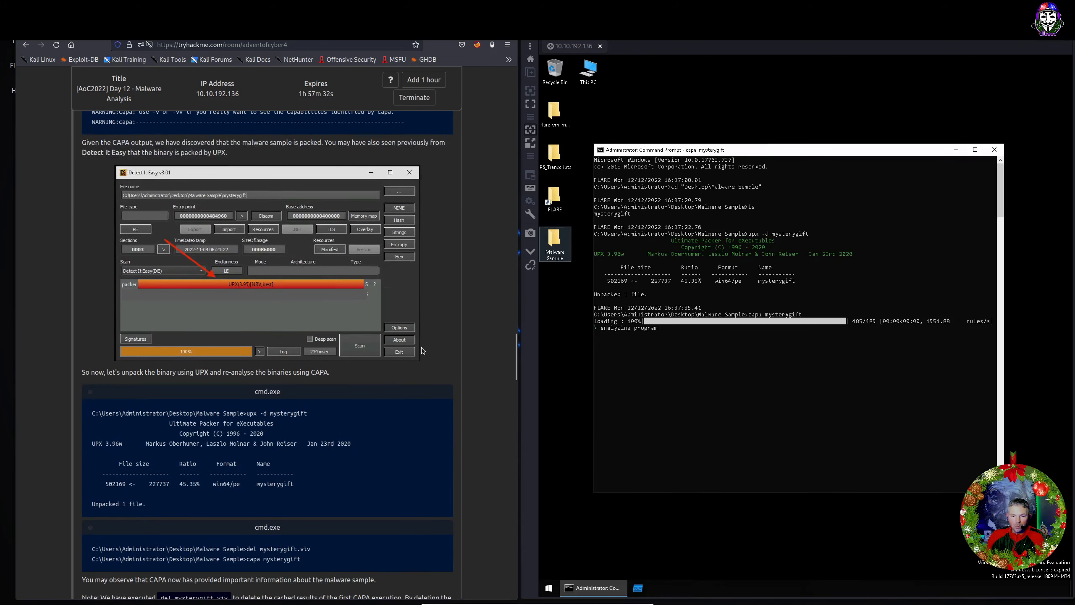
{"action": "scroll", "coordinate": [422, 350], "scroll_direction": "down", "scroll_amount": 6}
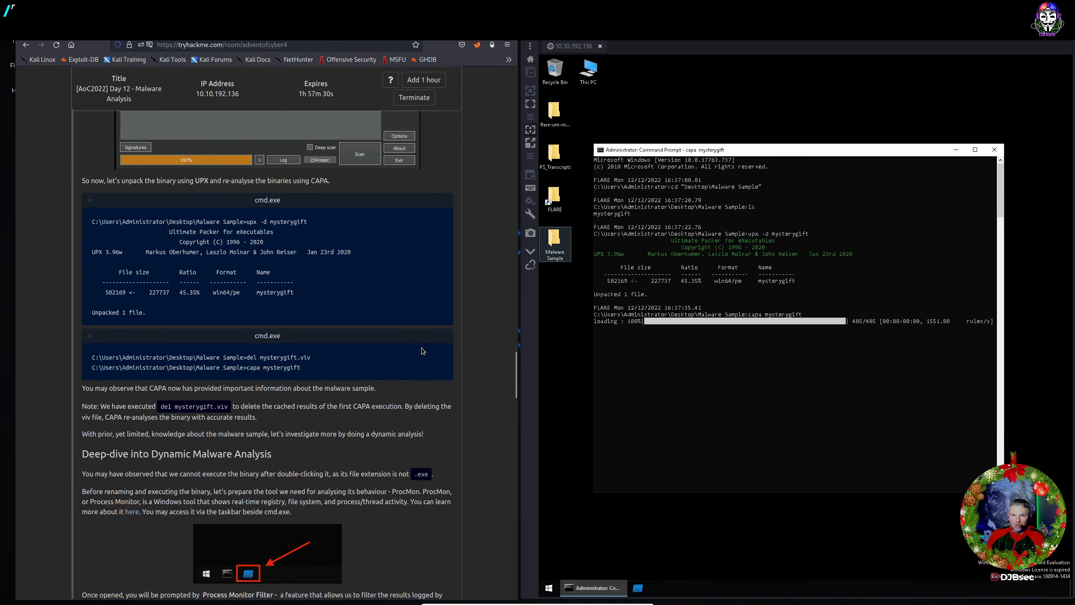
{"action": "scroll", "coordinate": [422, 350], "scroll_direction": "down", "scroll_amount": 7}
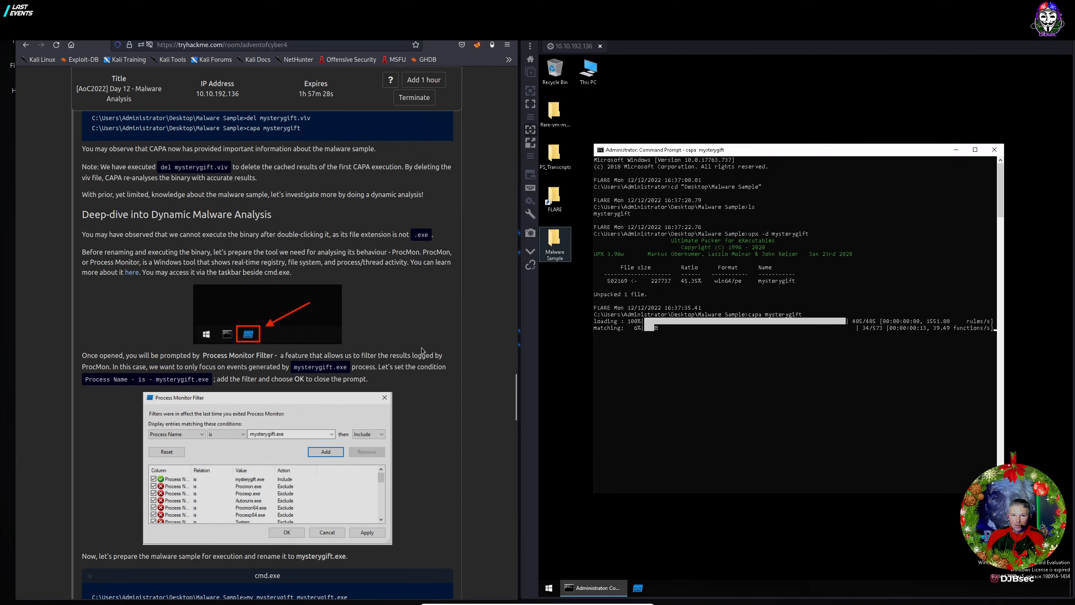
Launch Process Monitor, add a Process Name is mysterygift.exe include filter, and start capturing.
{"action": "left_click", "coordinate": [638, 589]}
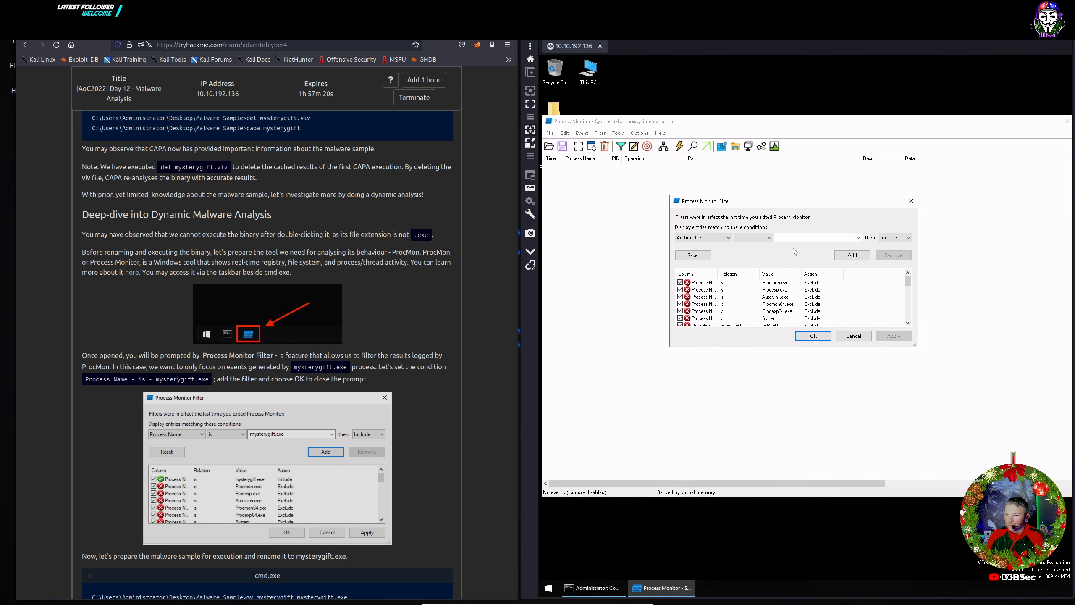
{"action": "left_click", "coordinate": [727, 238]}
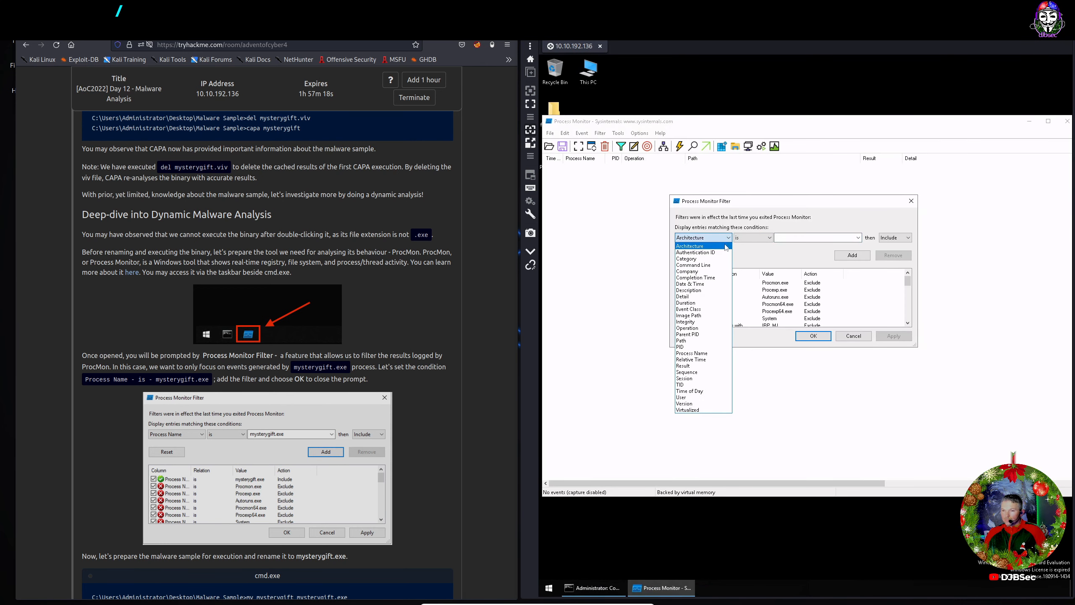
{"action": "left_click", "coordinate": [698, 353]}
{"action": "left_click", "coordinate": [815, 236]}
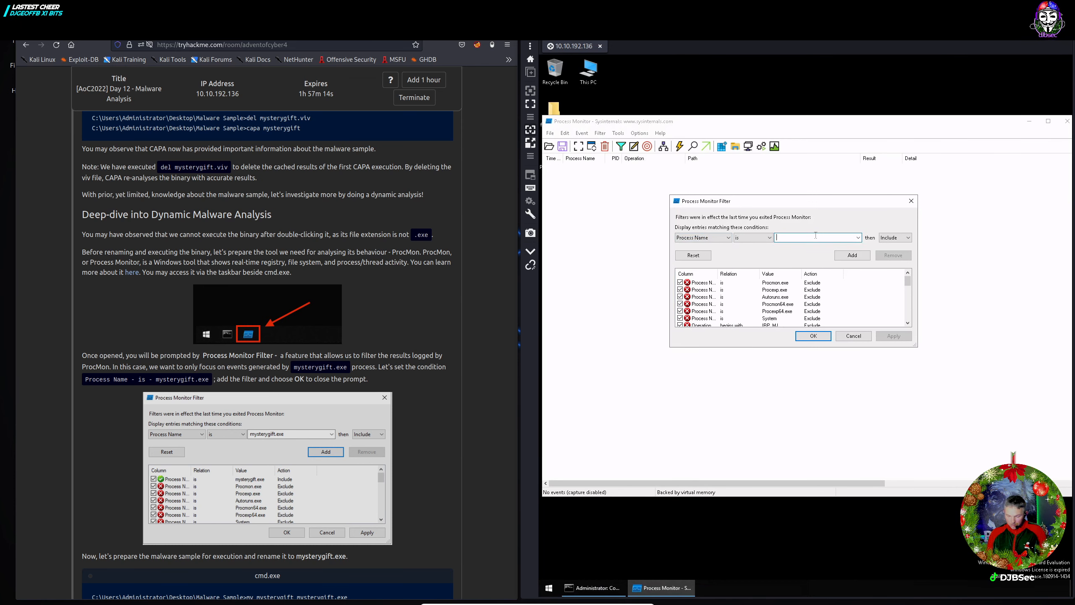
{"action": "type", "text": "mys"}
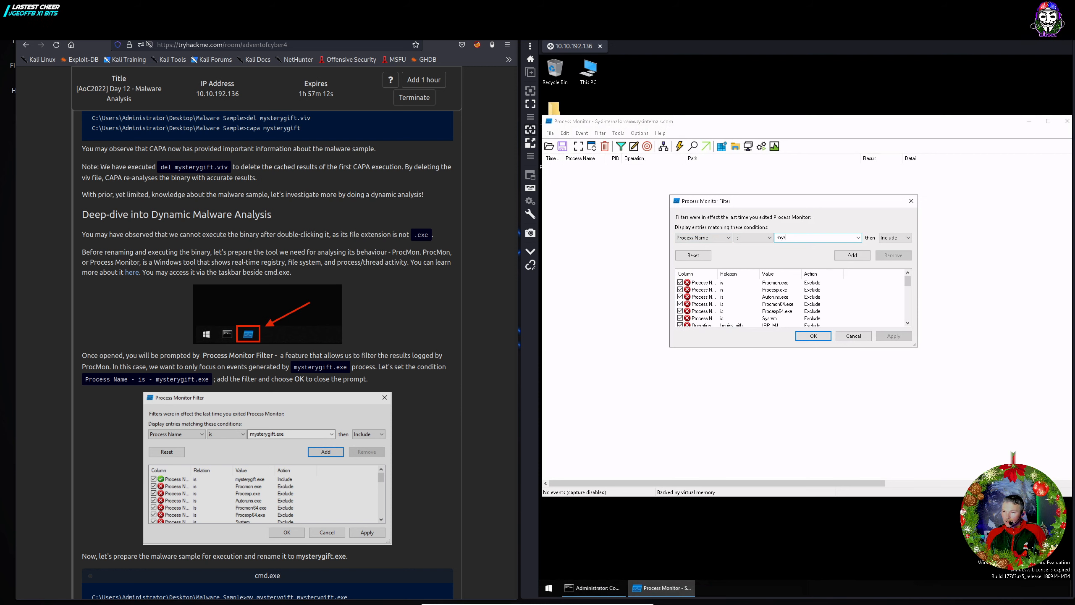
{"action": "type", "text": "tery"}
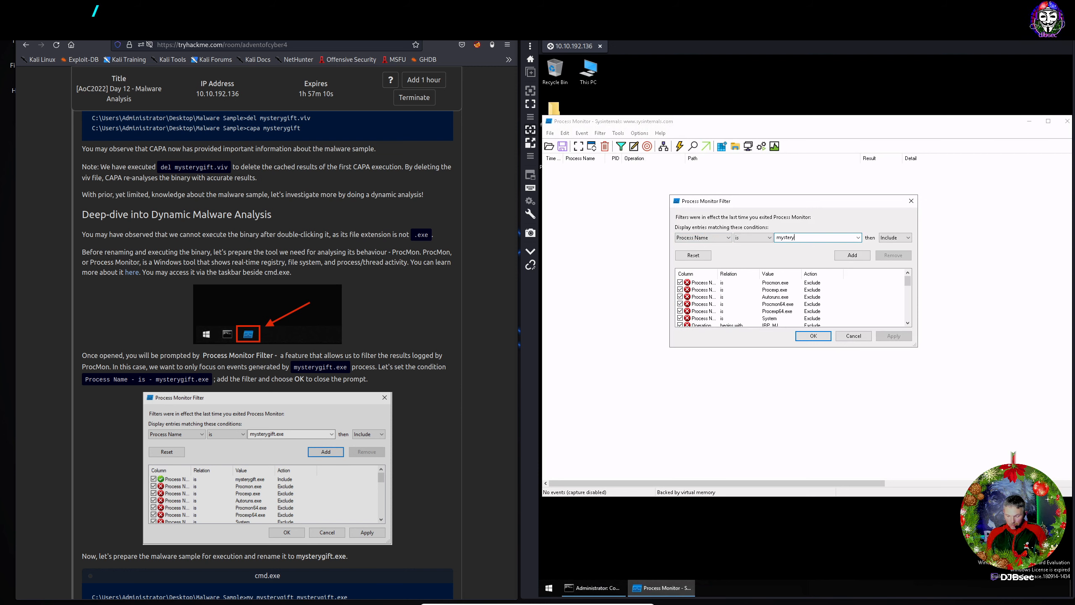
{"action": "type", "text": "gift.exe"}
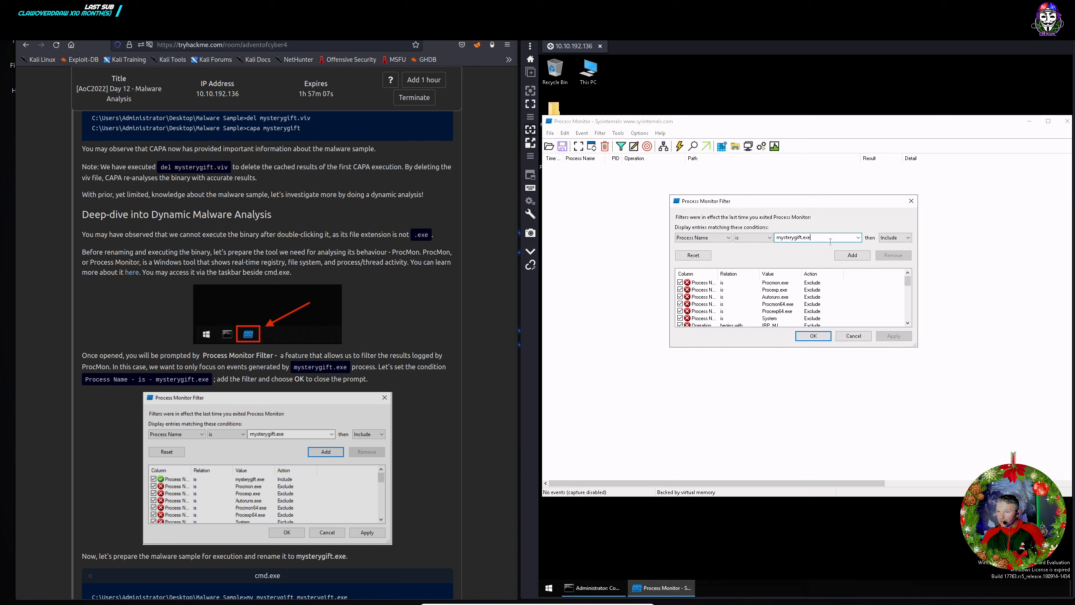
{"action": "left_click", "coordinate": [852, 255]}
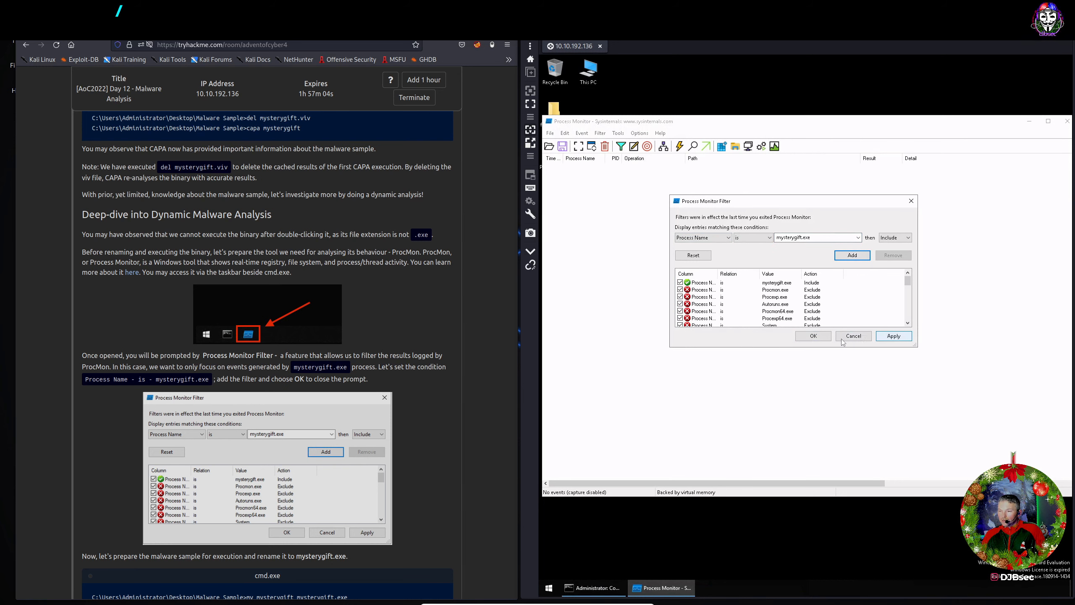
{"action": "left_click", "coordinate": [813, 335]}
{"action": "key", "text": "ctrl+e"}
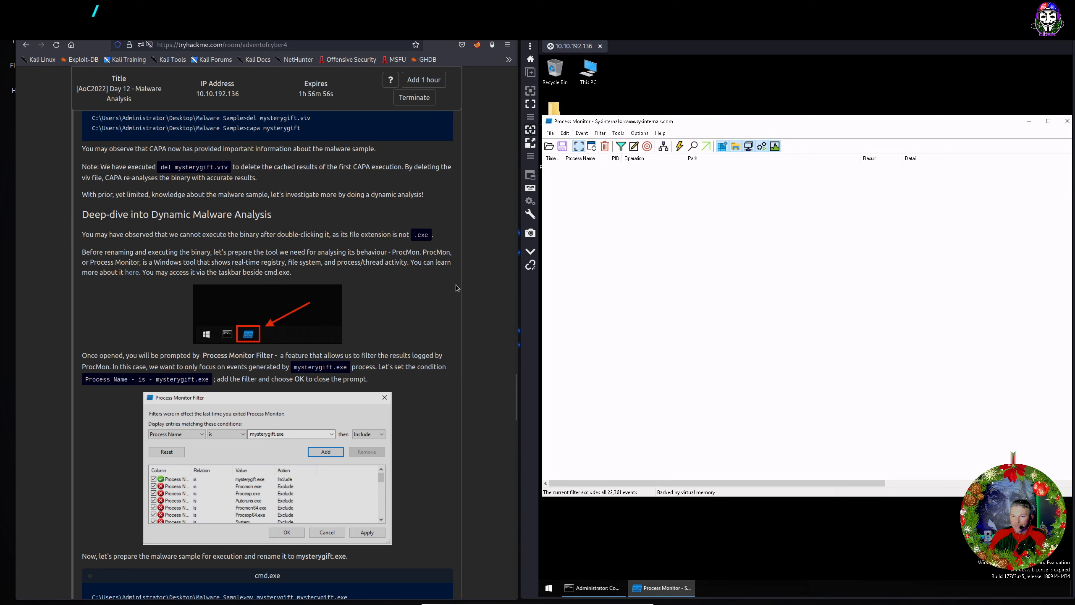
{"action": "left_click", "coordinate": [599, 589]}
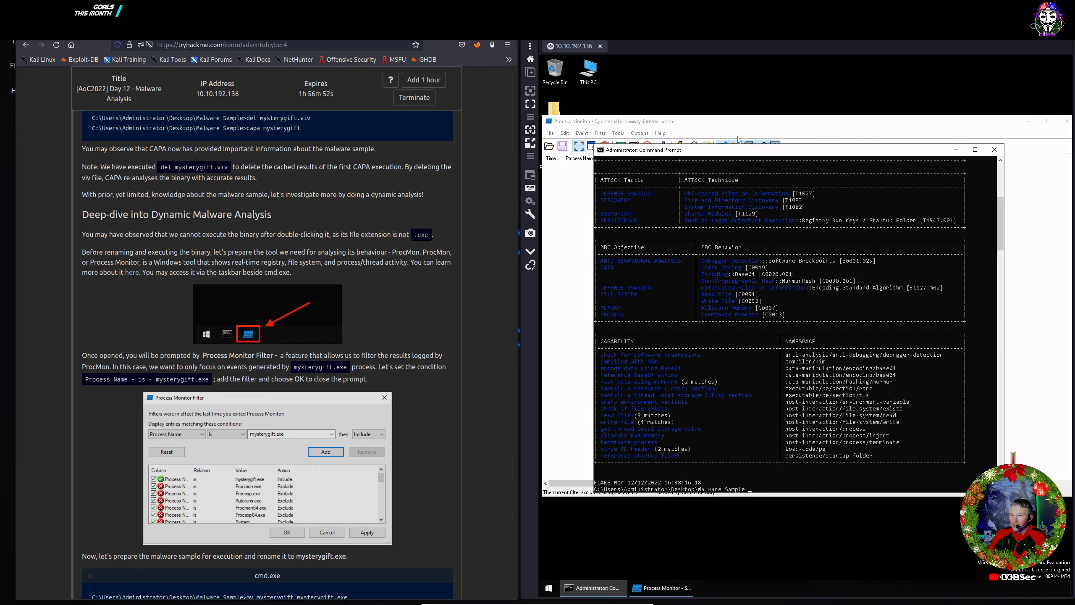
{"action": "left_click", "coordinate": [741, 124]}
{"action": "scroll", "coordinate": [387, 372], "scroll_direction": "down", "scroll_amount": 3}
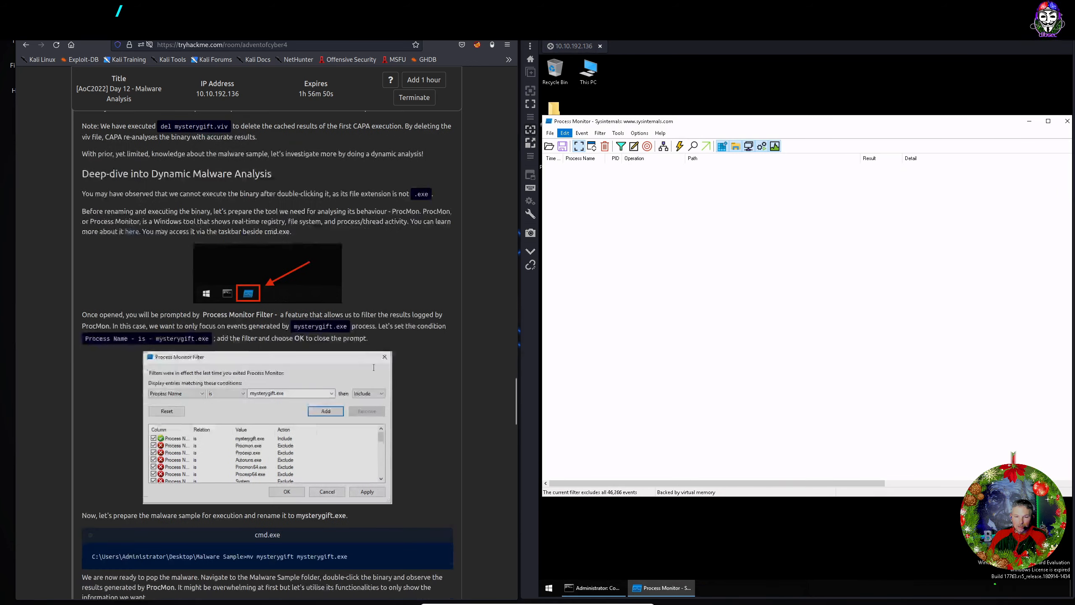
{"action": "scroll", "coordinate": [388, 372], "scroll_direction": "down", "scroll_amount": 3}
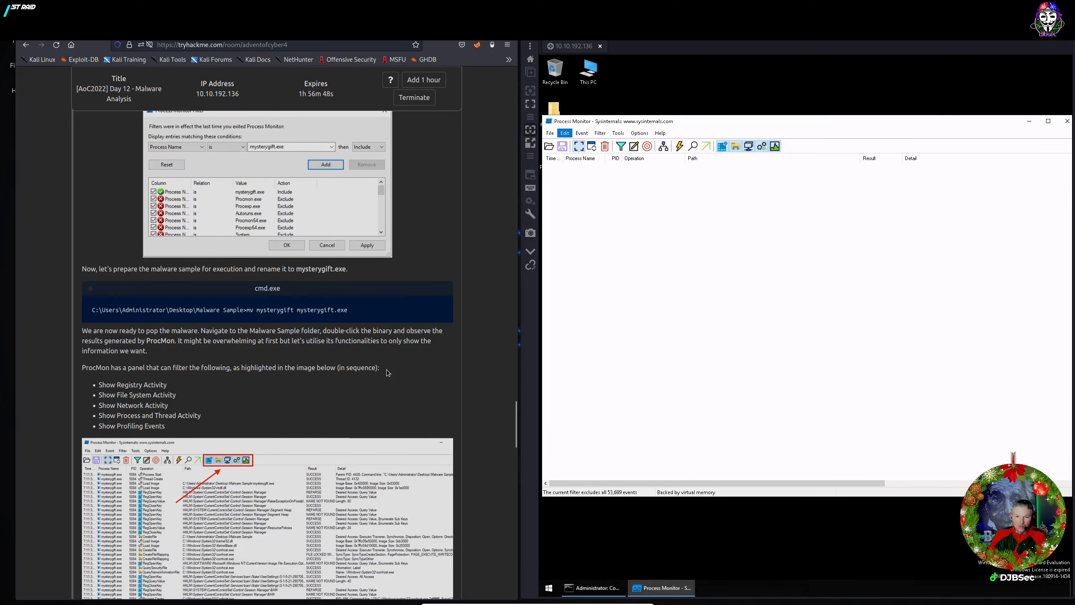
{"action": "scroll", "coordinate": [387, 373], "scroll_direction": "down", "scroll_amount": 1}
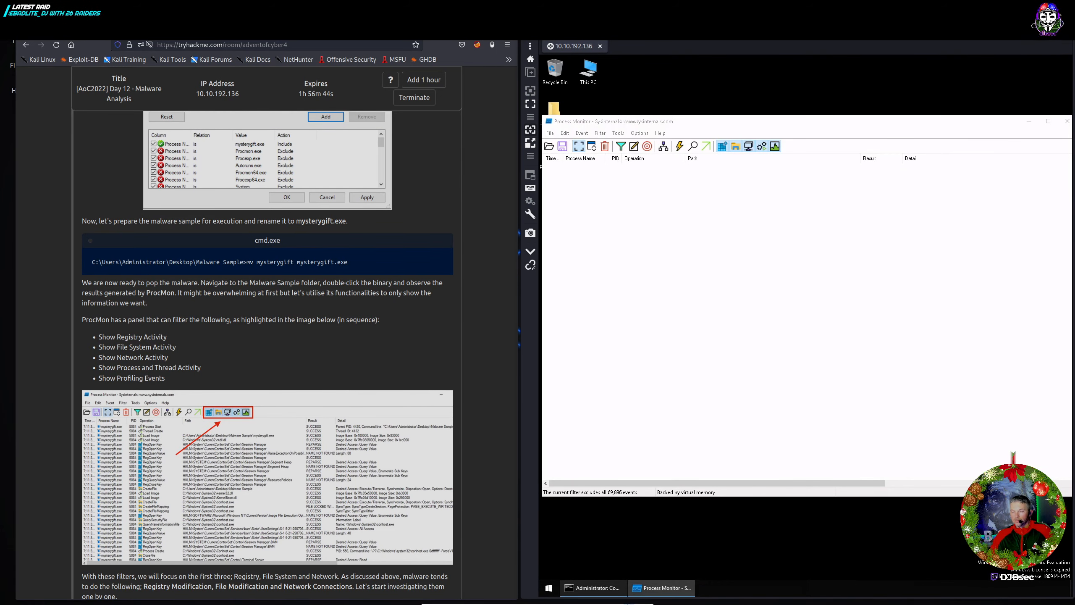
Run mv mysterygift mysterygift.exe in the Command Prompt, then minimize it.
{"action": "left_click", "coordinate": [590, 592]}
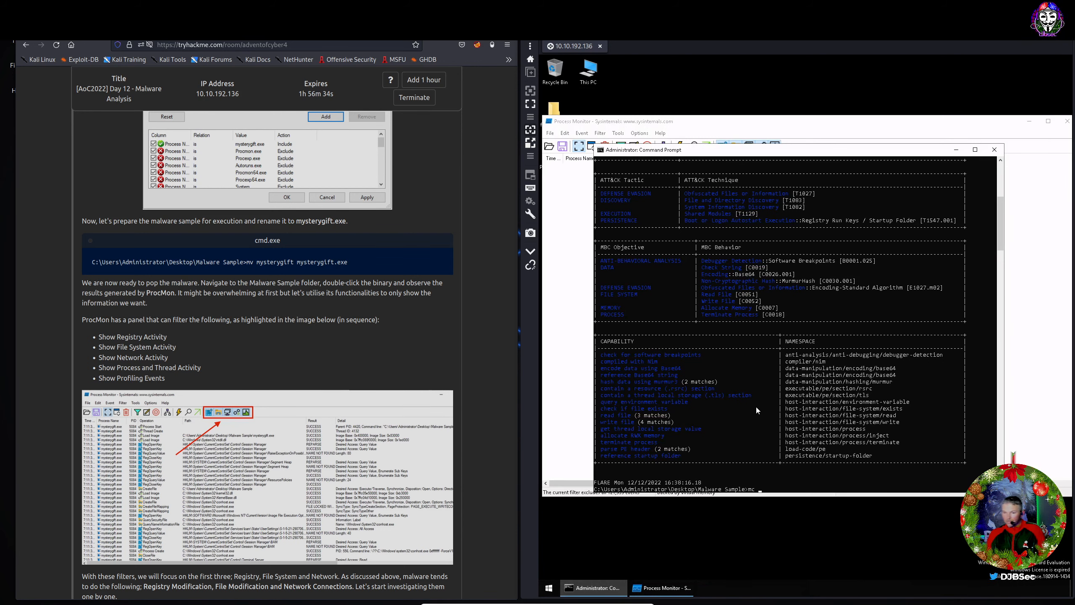
{"action": "type", "text": "mv"}
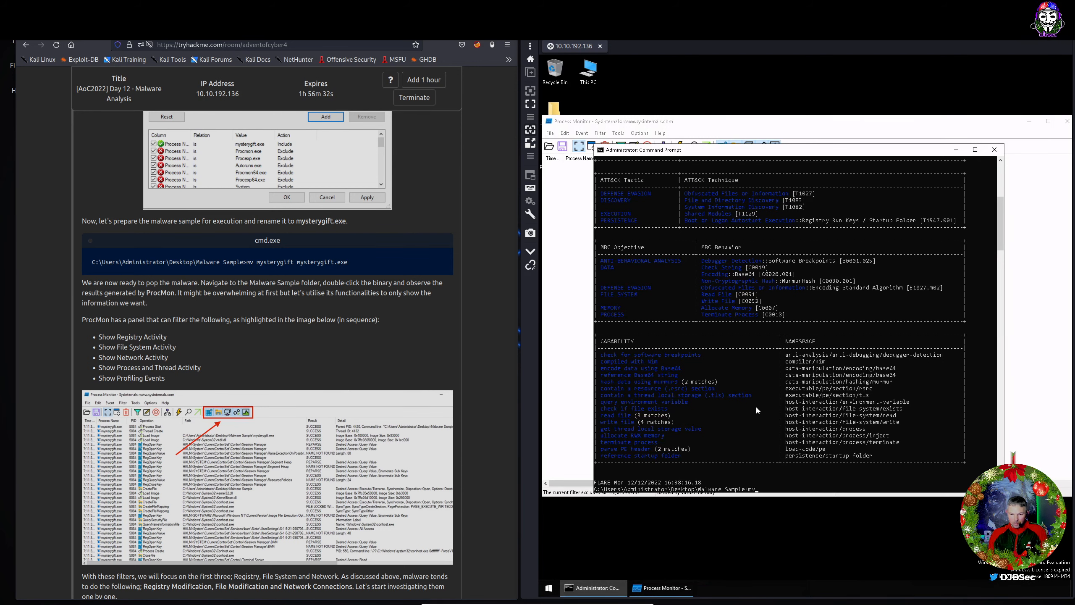
{"action": "type", "text": " myu"}
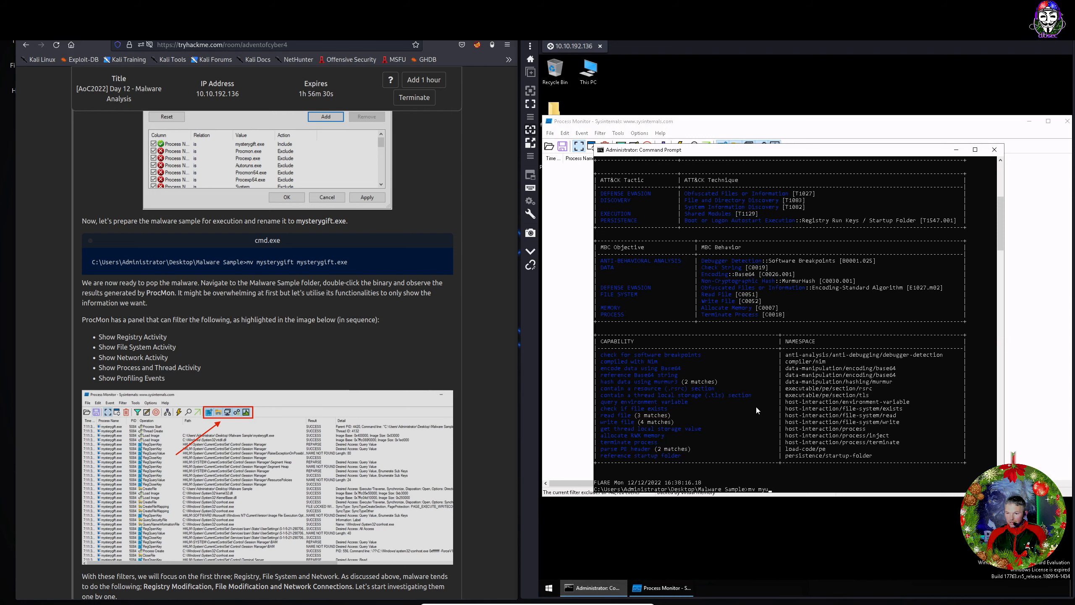
{"action": "key", "text": "BackSpace"}
{"action": "type", "text": "s"}
{"action": "key", "text": "Tab"}
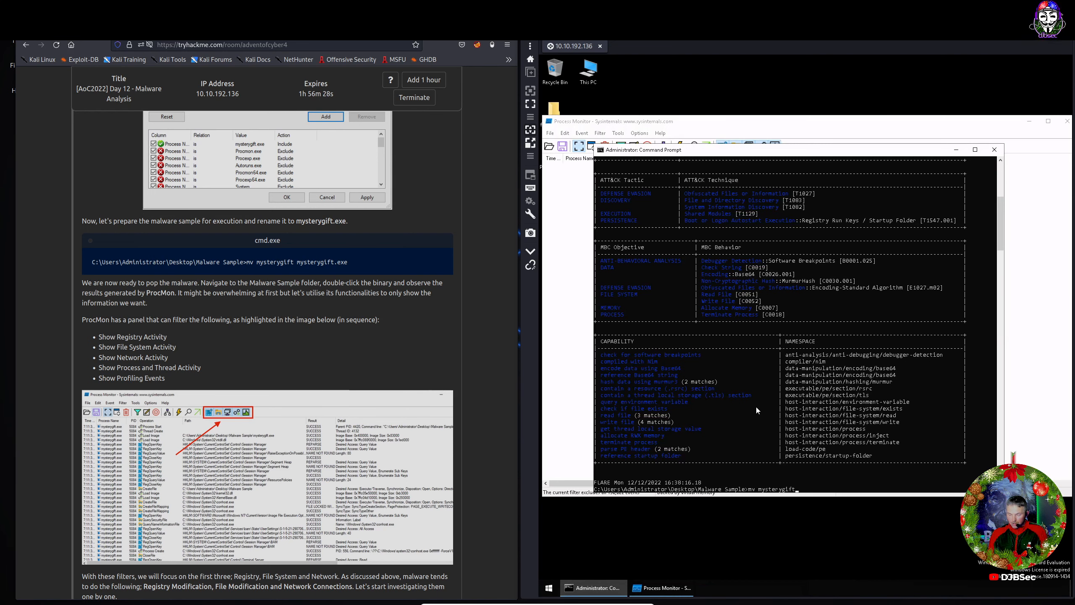
{"action": "key", "text": "Tab"}
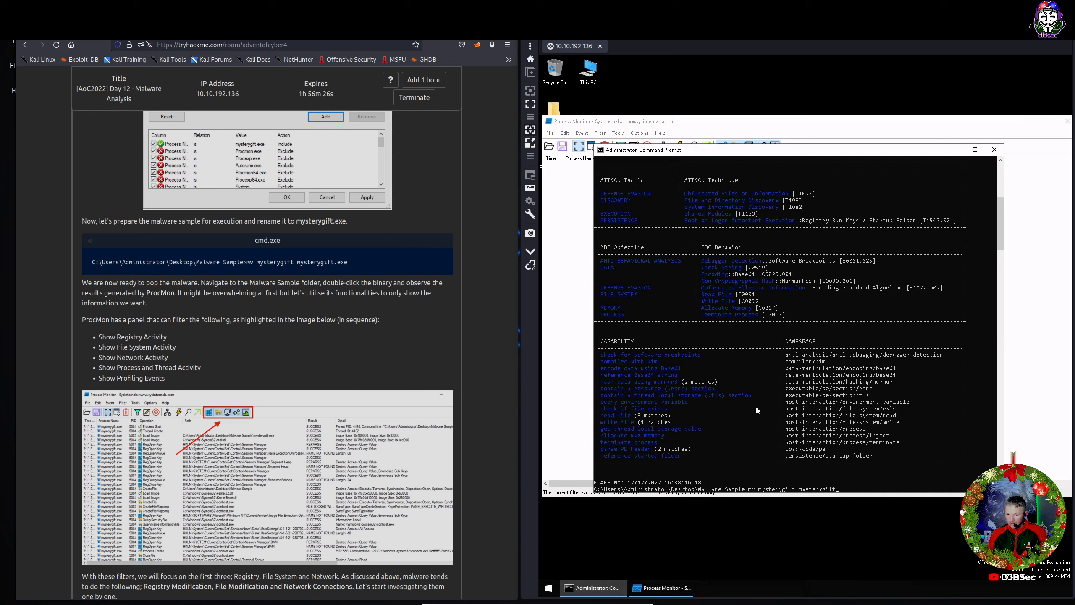
{"action": "type", "text": ".exe"}
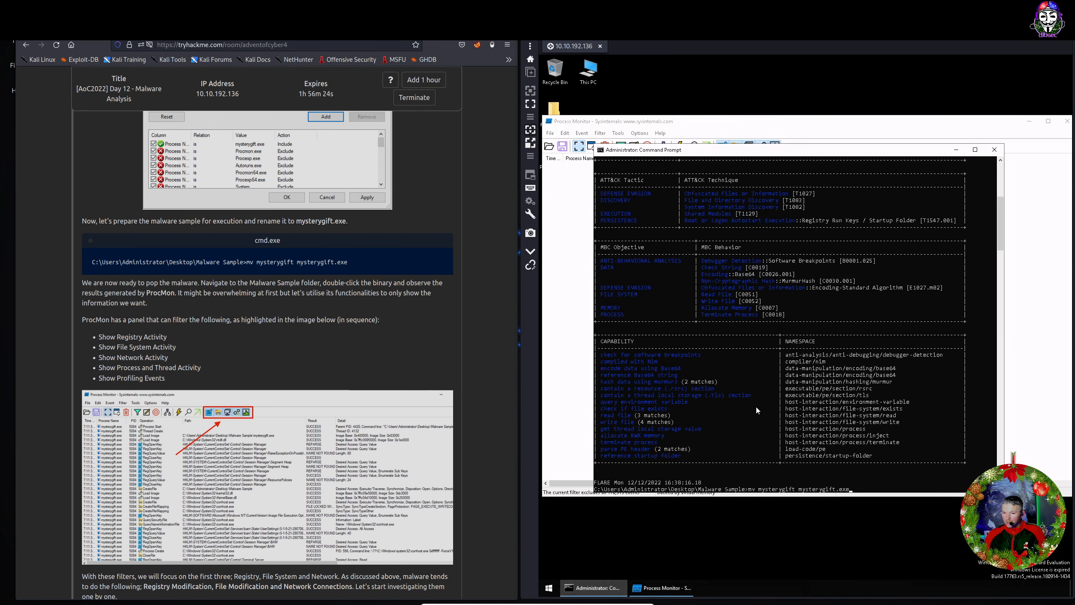
{"action": "key", "text": "Return"}
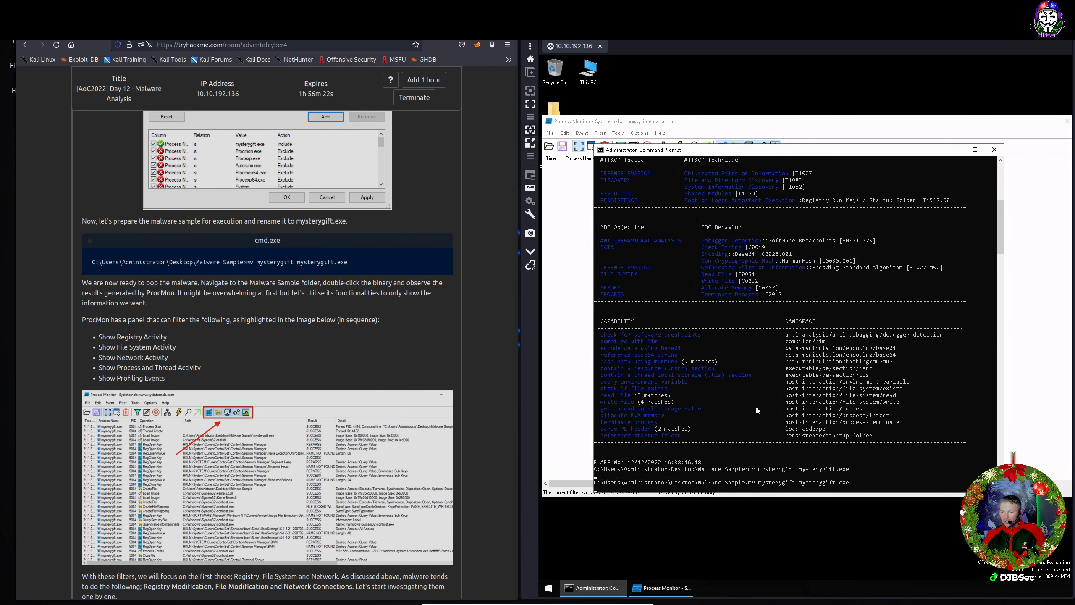
{"action": "left_click", "coordinate": [956, 149]}
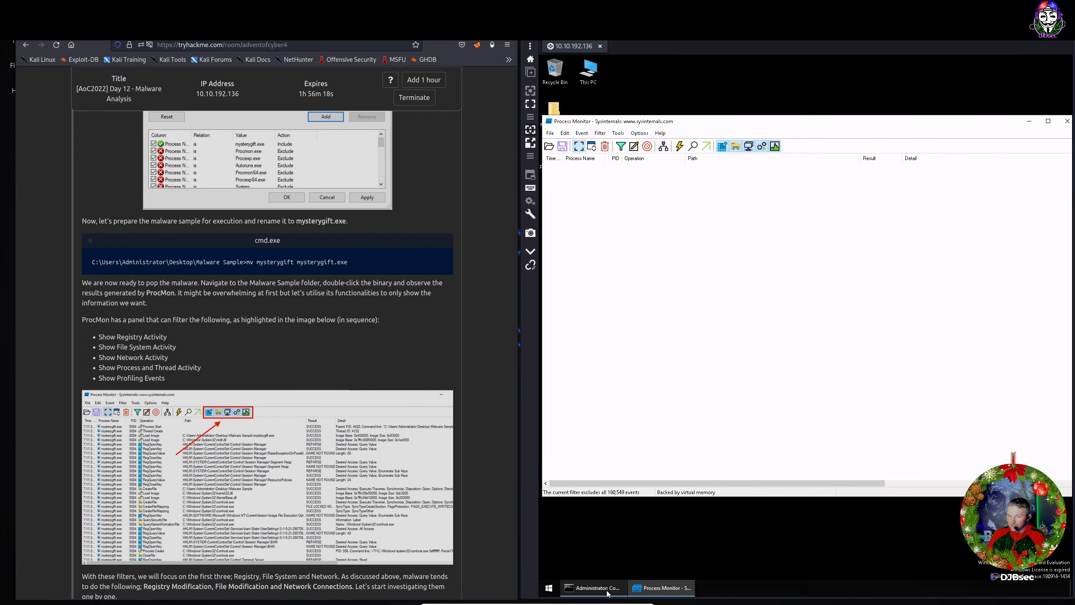
Narrow Process Monitor, open the Malware Sample desktop folder in Explorer, and select mysterygift.exe.
{"action": "mouse_move", "coordinate": [608, 593]}
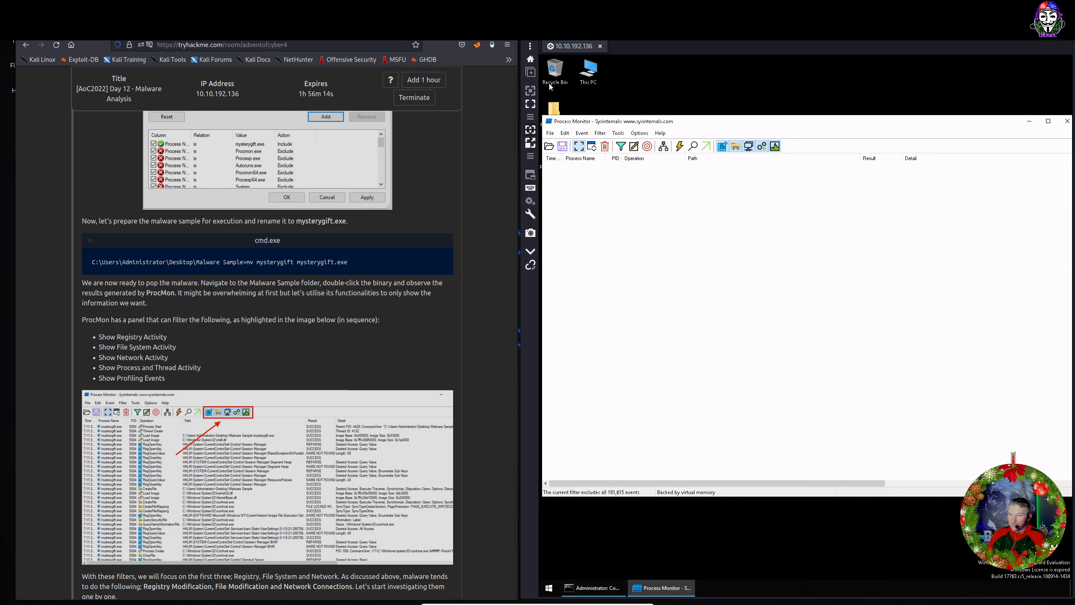
{"action": "left_click", "coordinate": [553, 110]}
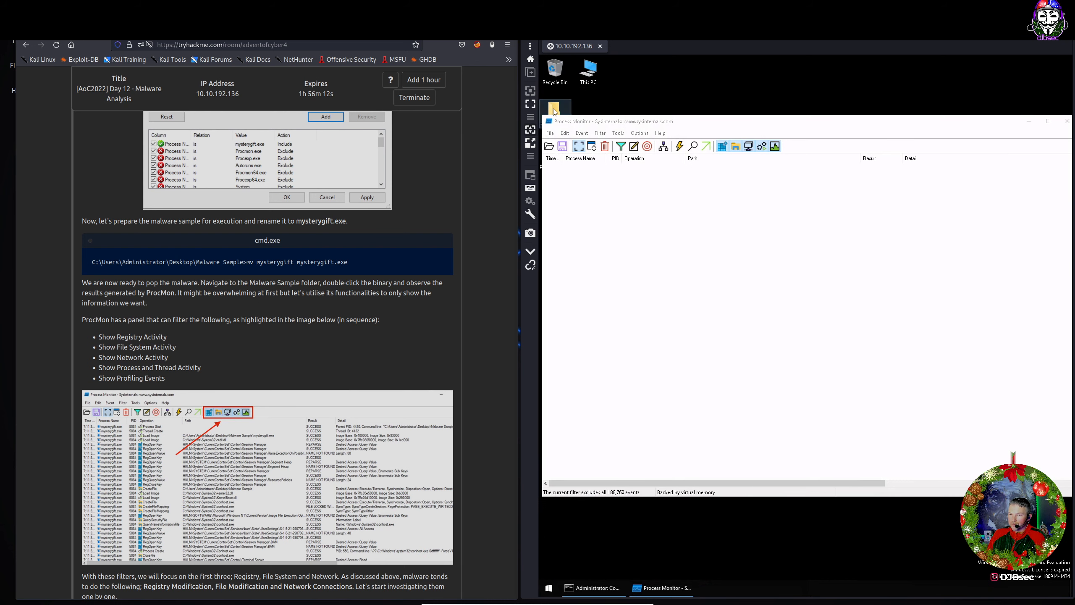
{"action": "left_click", "coordinate": [681, 132]}
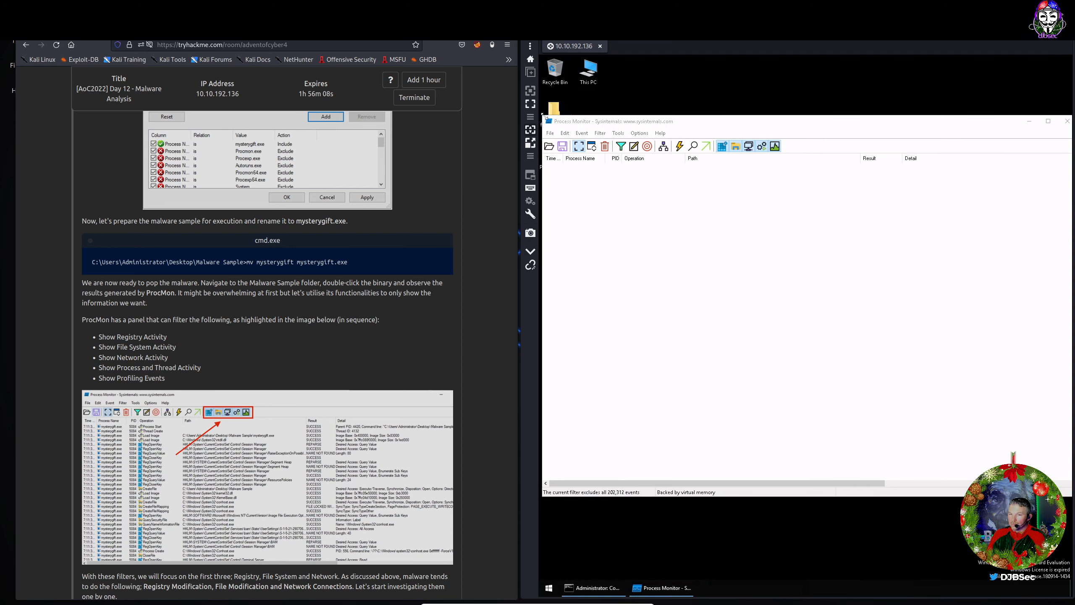
{"action": "left_click_drag", "start_coordinate": [578, 116], "coordinate": [583, 115]}
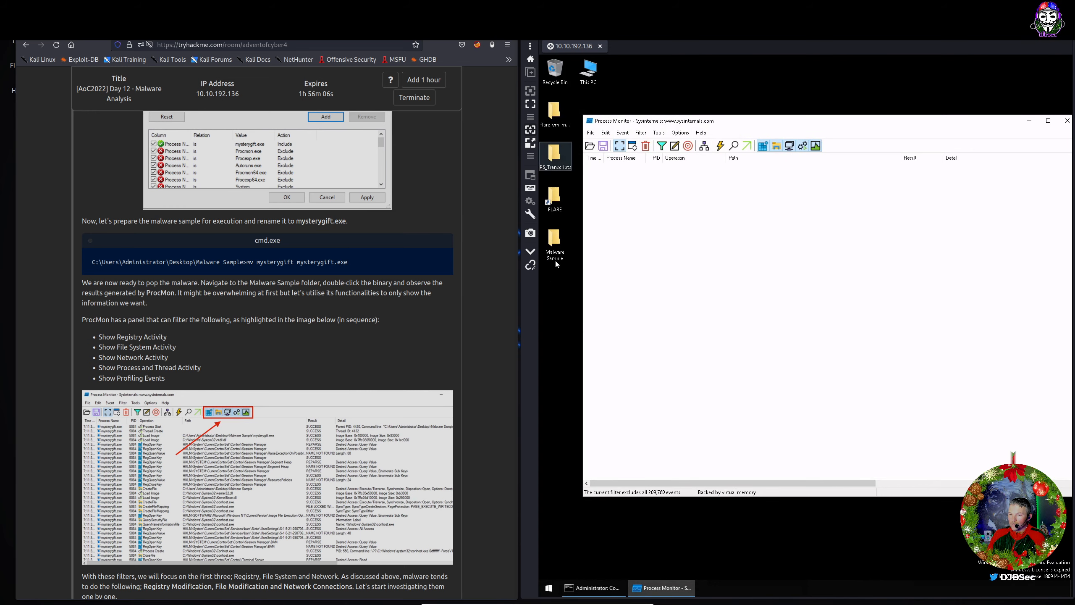
{"action": "double_click", "coordinate": [555, 247]}
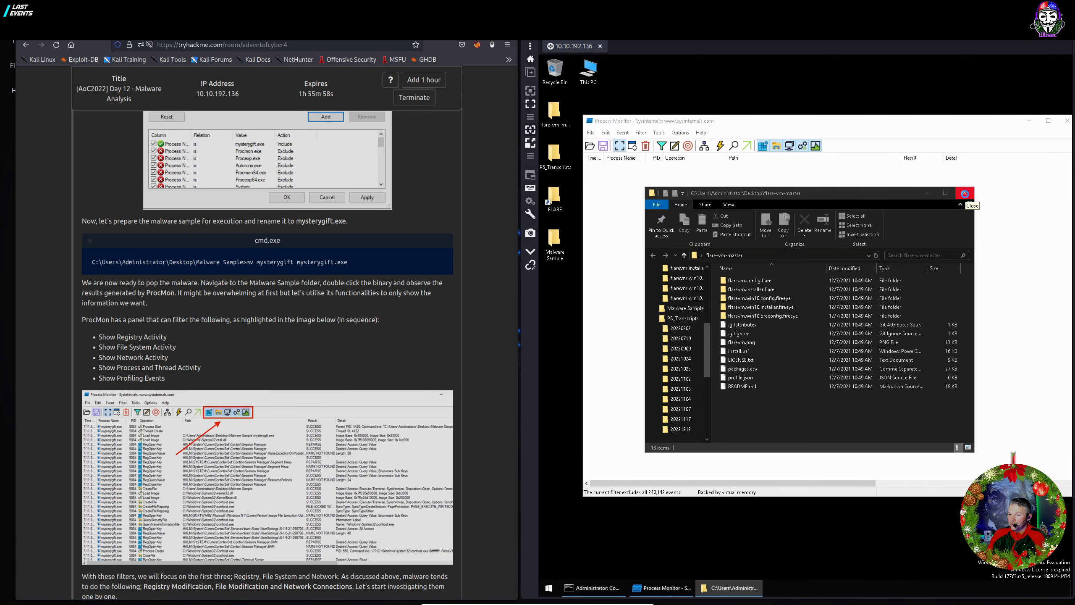
{"action": "left_click", "coordinate": [964, 193]}
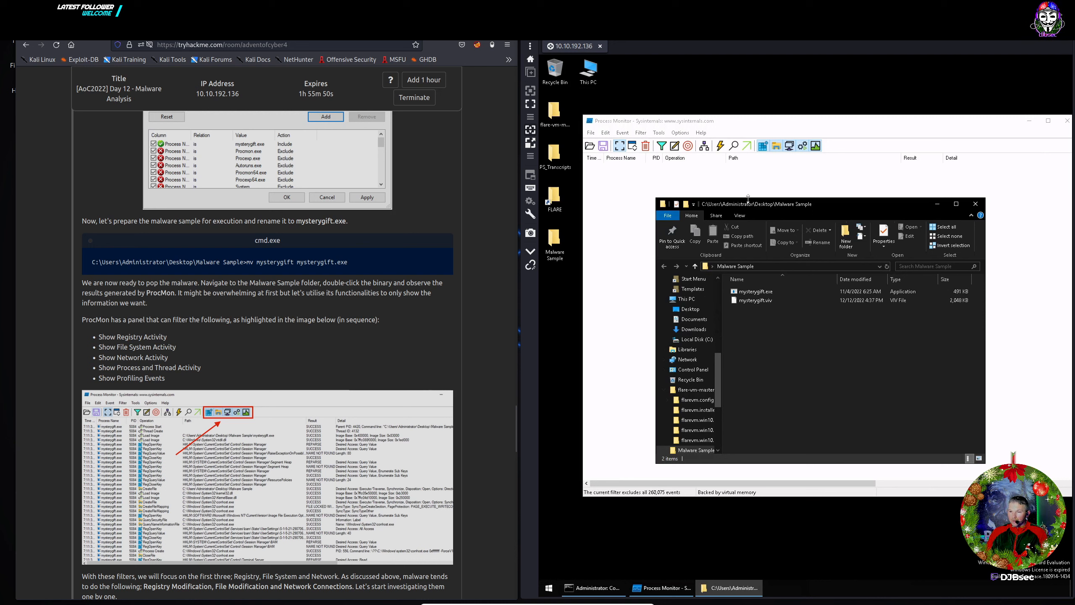
{"action": "left_click_drag", "start_coordinate": [749, 208], "coordinate": [613, 69]}
{"action": "scroll", "coordinate": [144, 431], "scroll_direction": "down", "scroll_amount": 5}
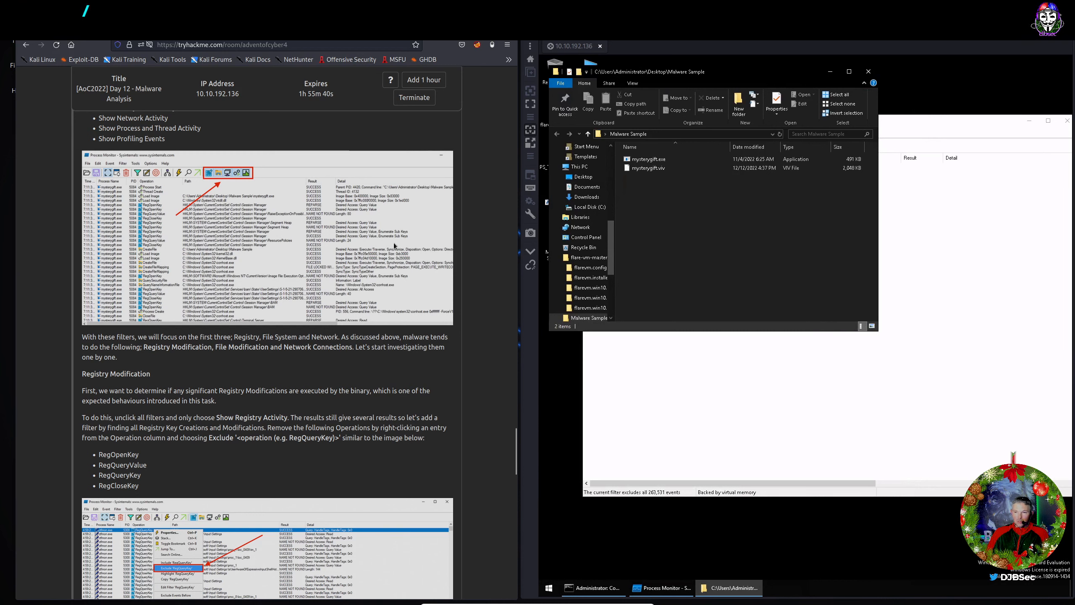
{"action": "left_click", "coordinate": [643, 159]}
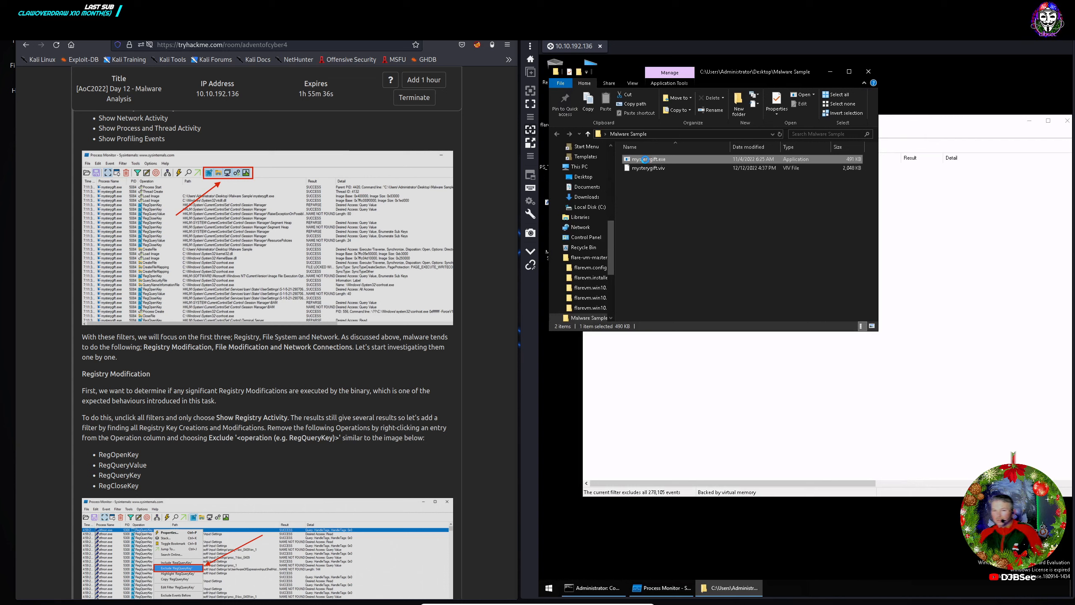
Run mysterygift.exe as administrator from its context menu.
{"action": "right_click", "coordinate": [645, 159]}
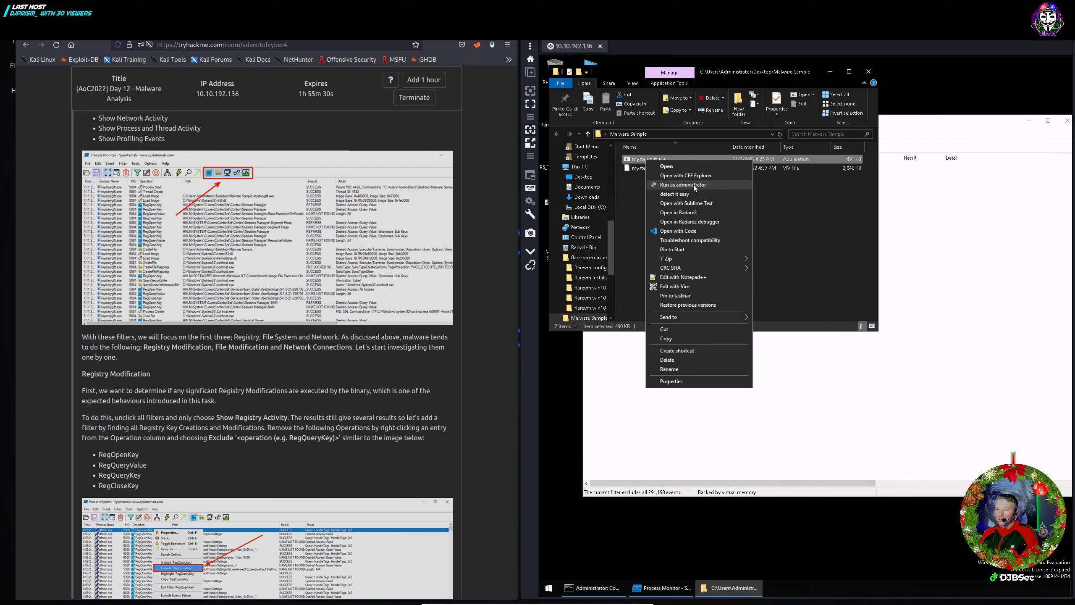
{"action": "left_click", "coordinate": [693, 185]}
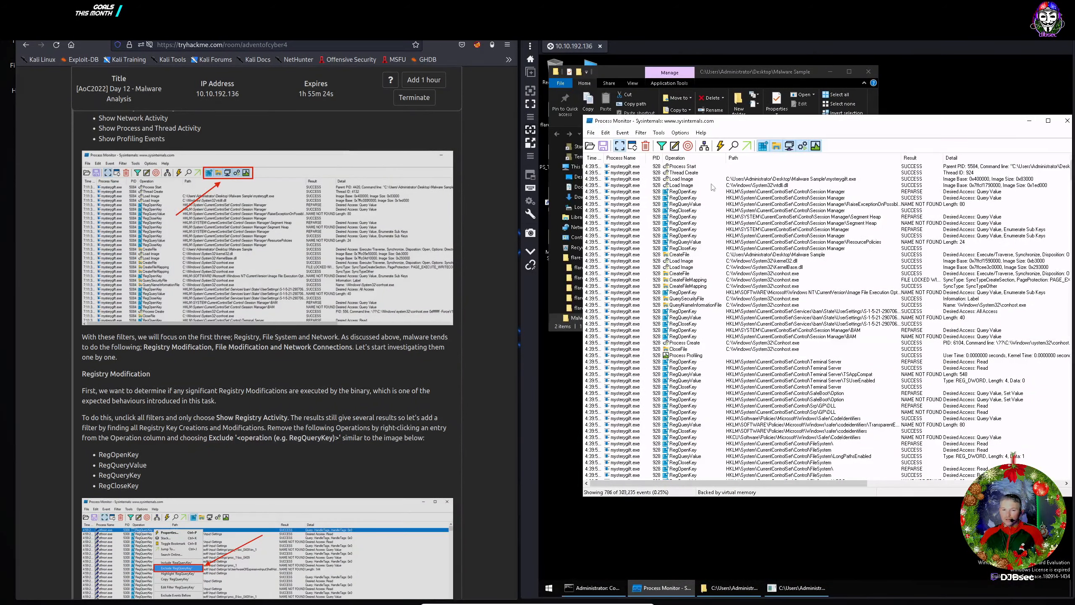
Scroll to Registry Modification and hide Process Monitor's profiling, process/thread and network events.
{"action": "scroll", "coordinate": [297, 344], "scroll_direction": "down", "scroll_amount": 2}
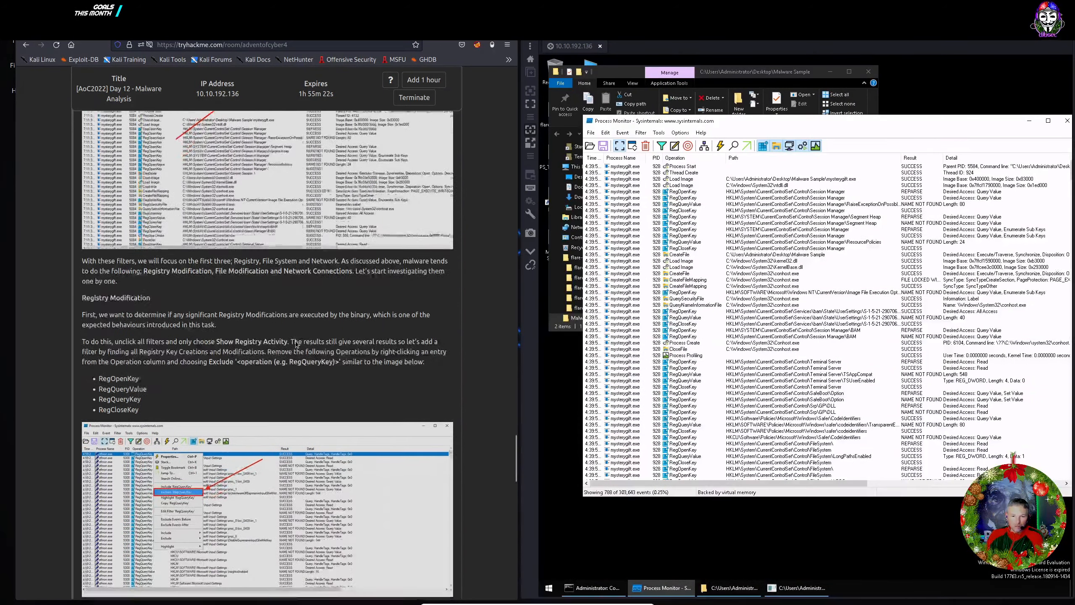
{"action": "scroll", "coordinate": [297, 344], "scroll_direction": "down", "scroll_amount": 6}
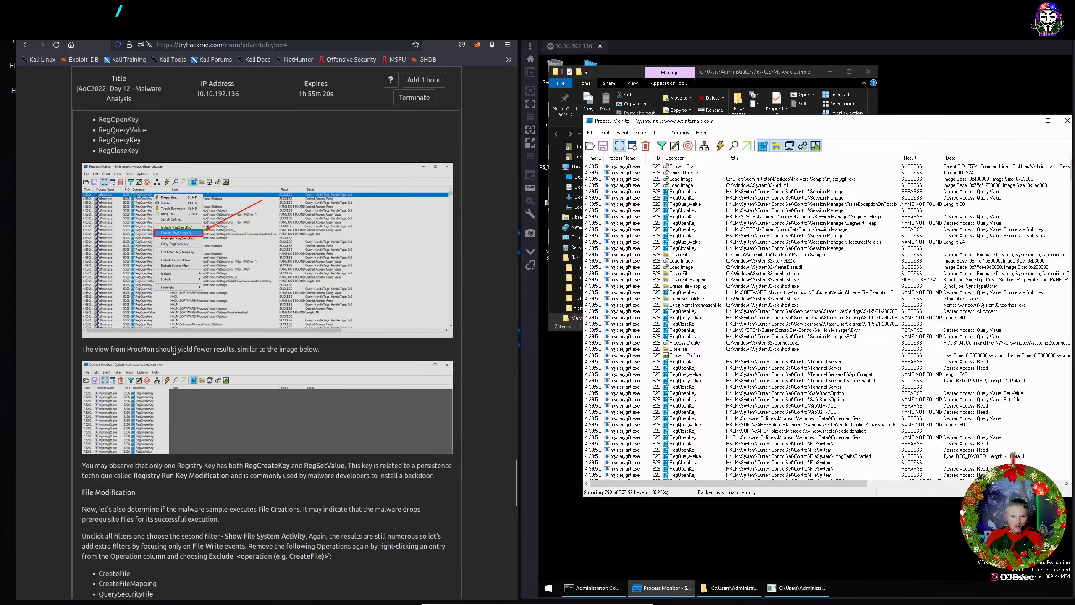
{"action": "scroll", "coordinate": [174, 351], "scroll_direction": "down", "scroll_amount": 2}
{"action": "scroll", "coordinate": [171, 351], "scroll_direction": "up", "scroll_amount": 4}
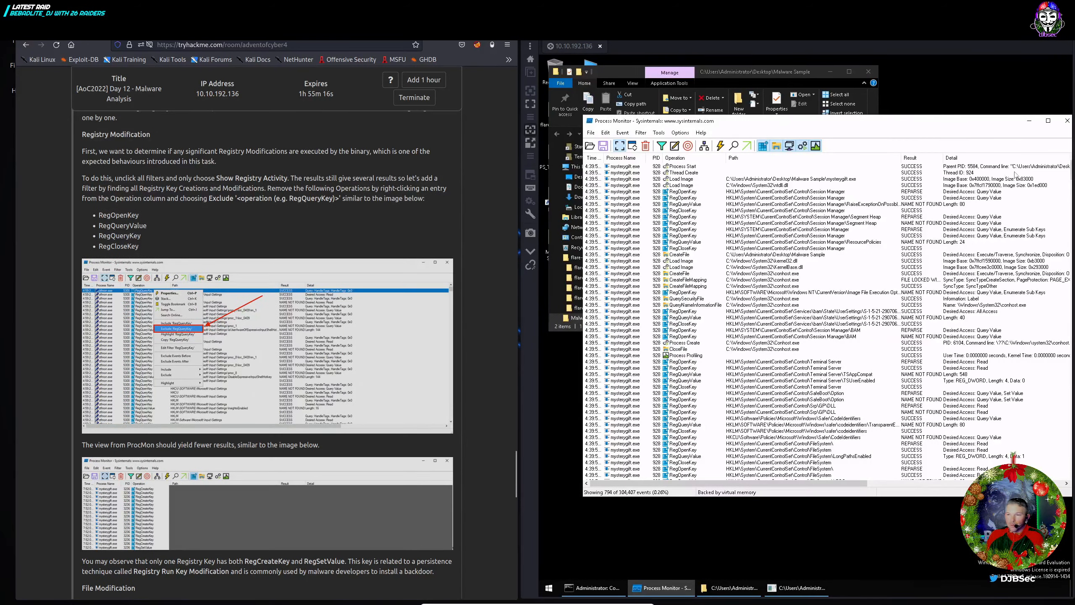
{"action": "left_click", "coordinate": [815, 147]}
{"action": "left_click", "coordinate": [802, 147]}
{"action": "left_click", "coordinate": [789, 147]}
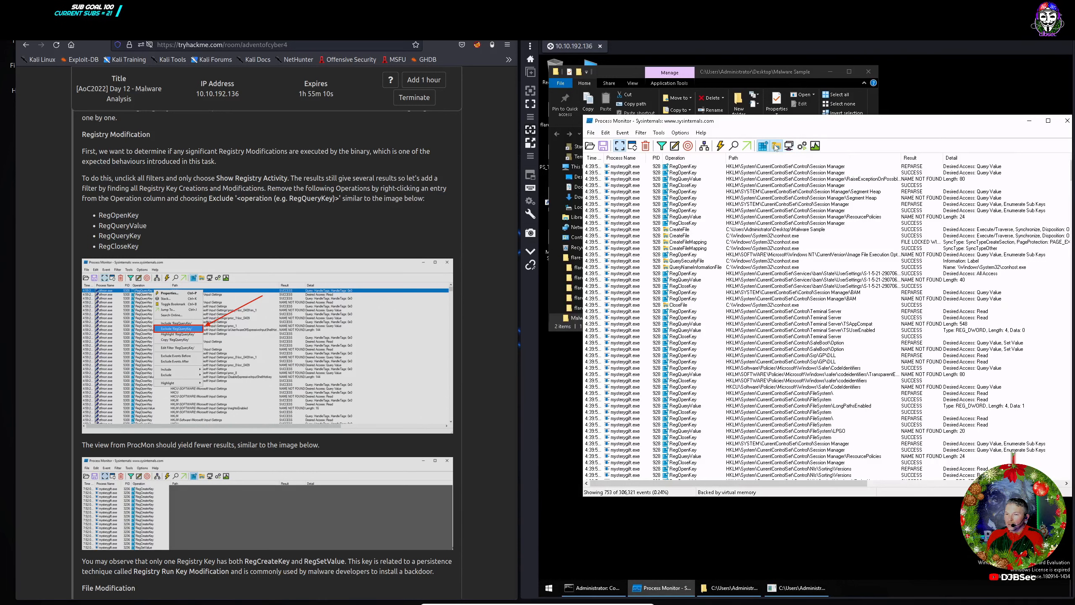
Hide file system events and exclude RegOpenKey, RegQueryValue, RegQueryKey and RegCloseKey, leaving 16 events.
{"action": "left_click", "coordinate": [776, 146]}
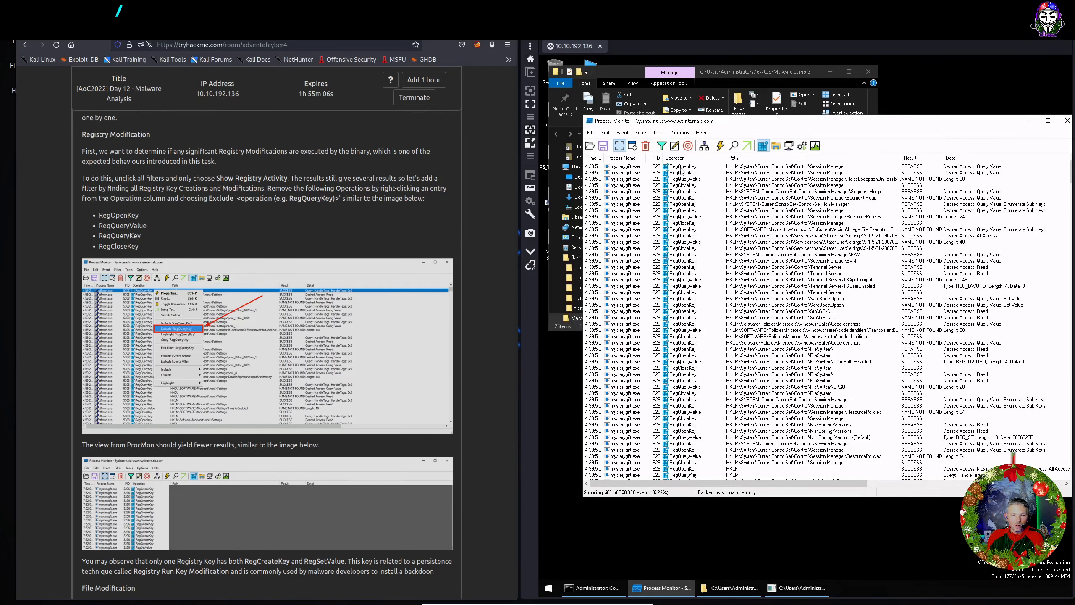
{"action": "right_click", "coordinate": [682, 167]}
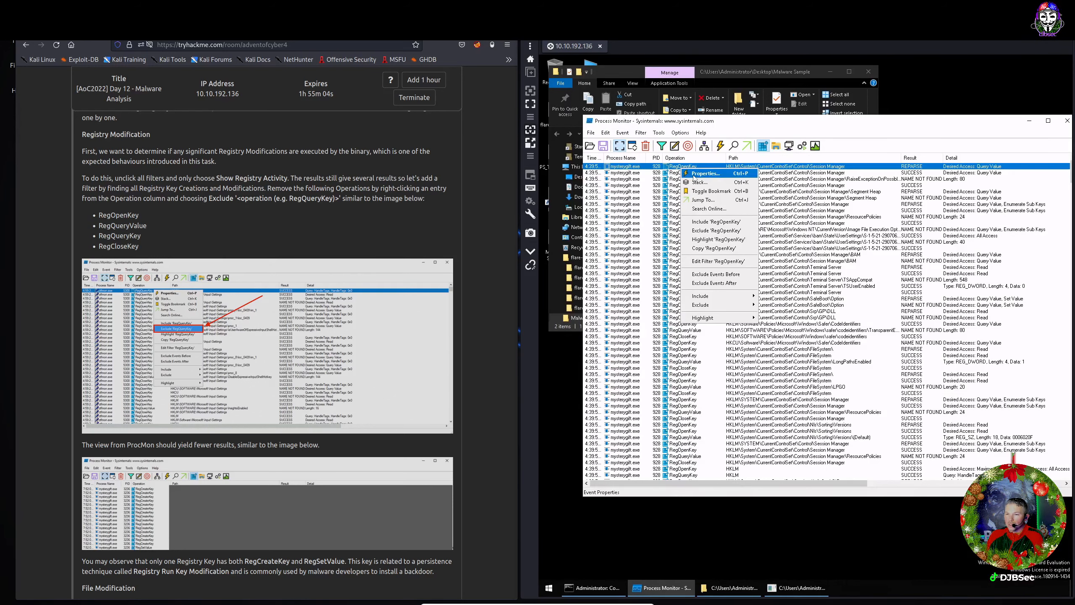
{"action": "left_click", "coordinate": [711, 231]}
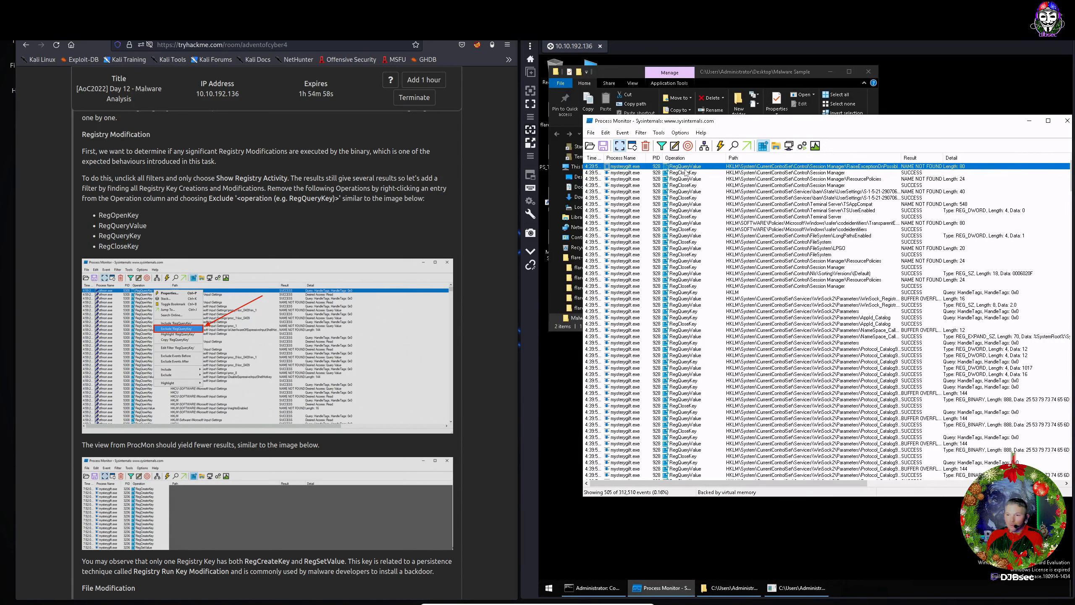
{"action": "right_click", "coordinate": [683, 169]}
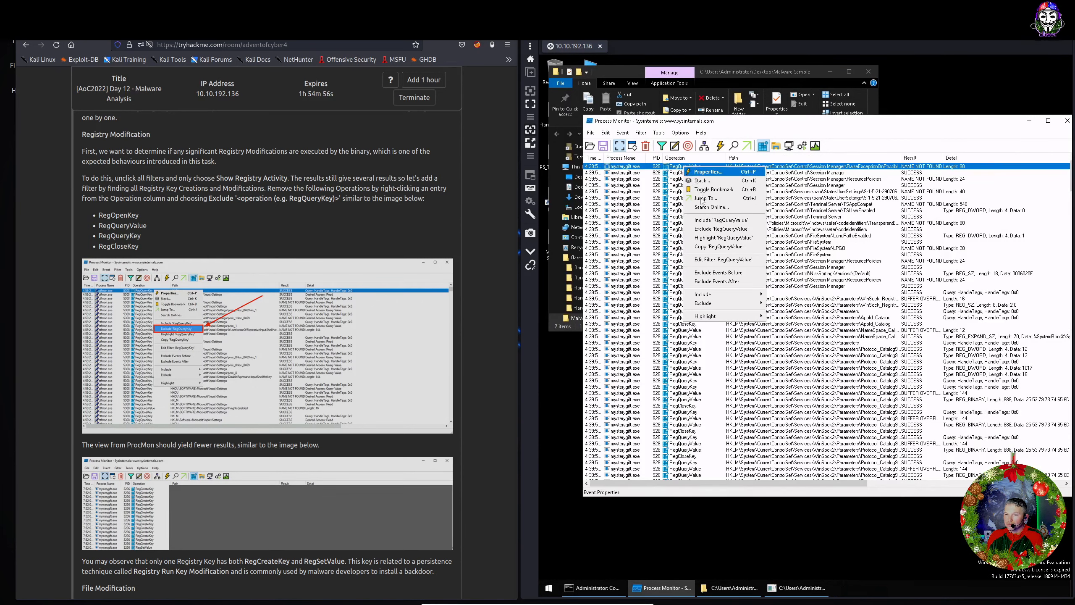
{"action": "left_click", "coordinate": [710, 229]}
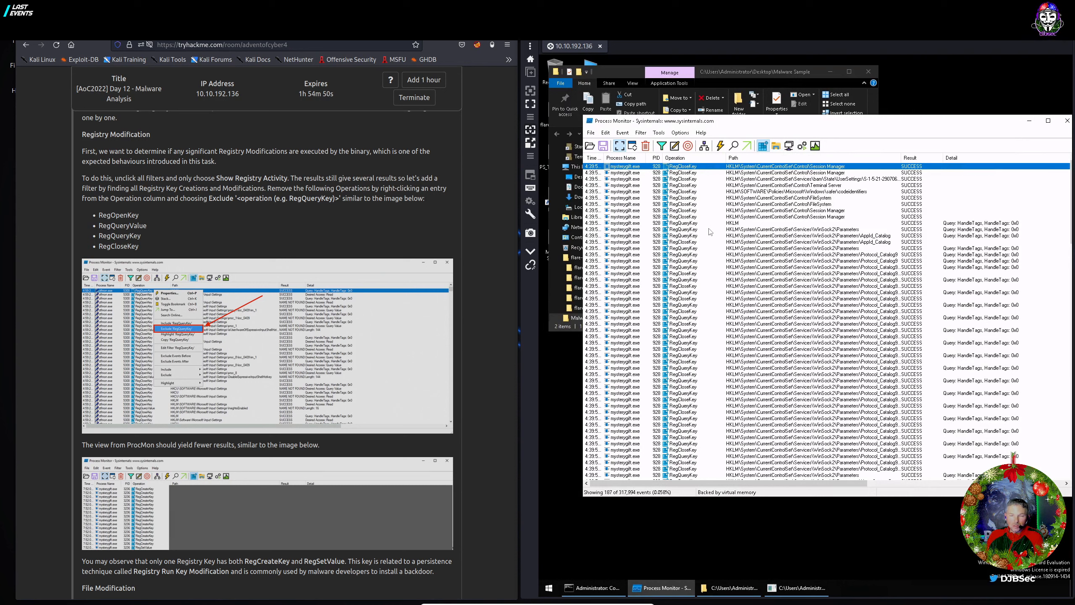
{"action": "right_click", "coordinate": [688, 223]}
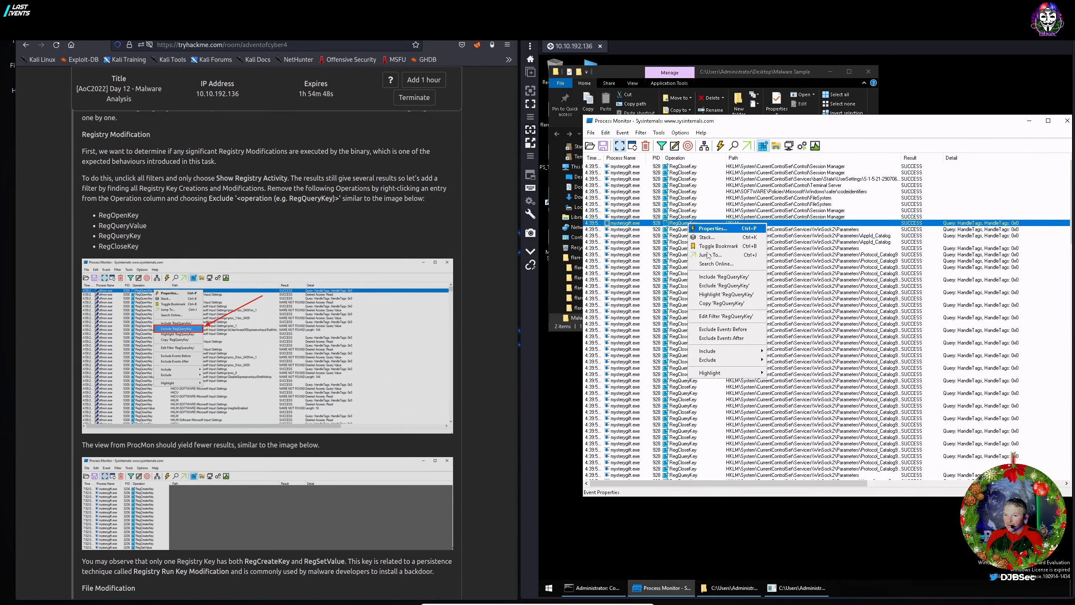
{"action": "left_click", "coordinate": [714, 287]}
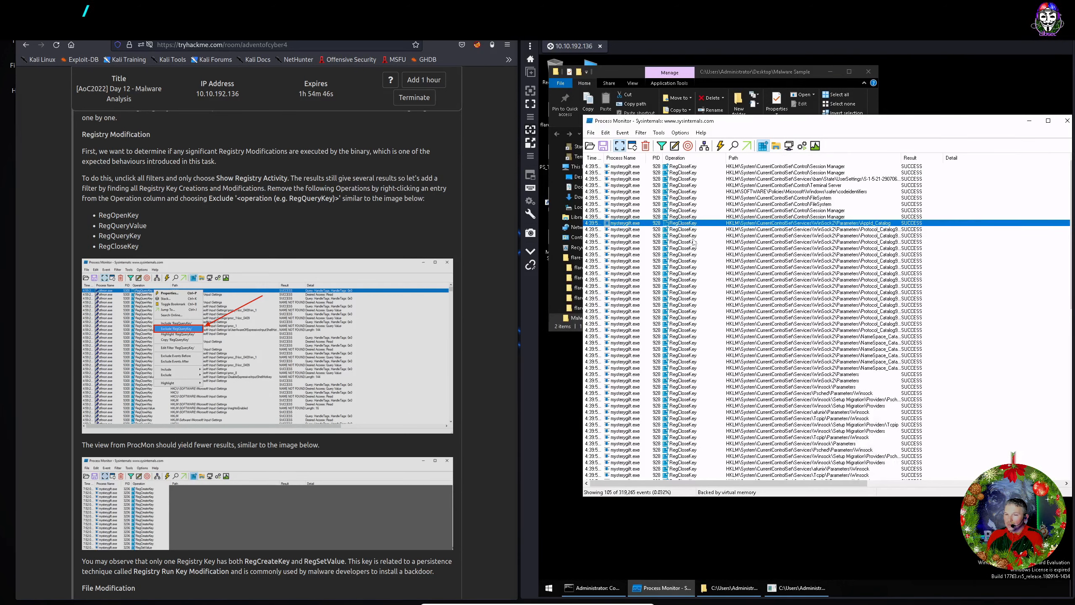
{"action": "right_click", "coordinate": [687, 173]}
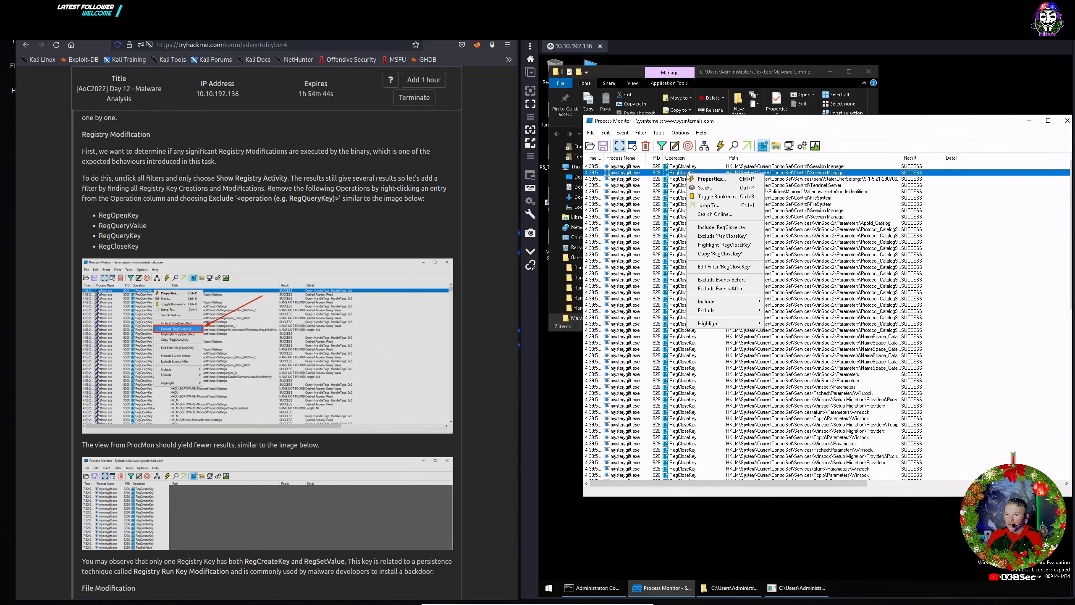
{"action": "left_click", "coordinate": [709, 238]}
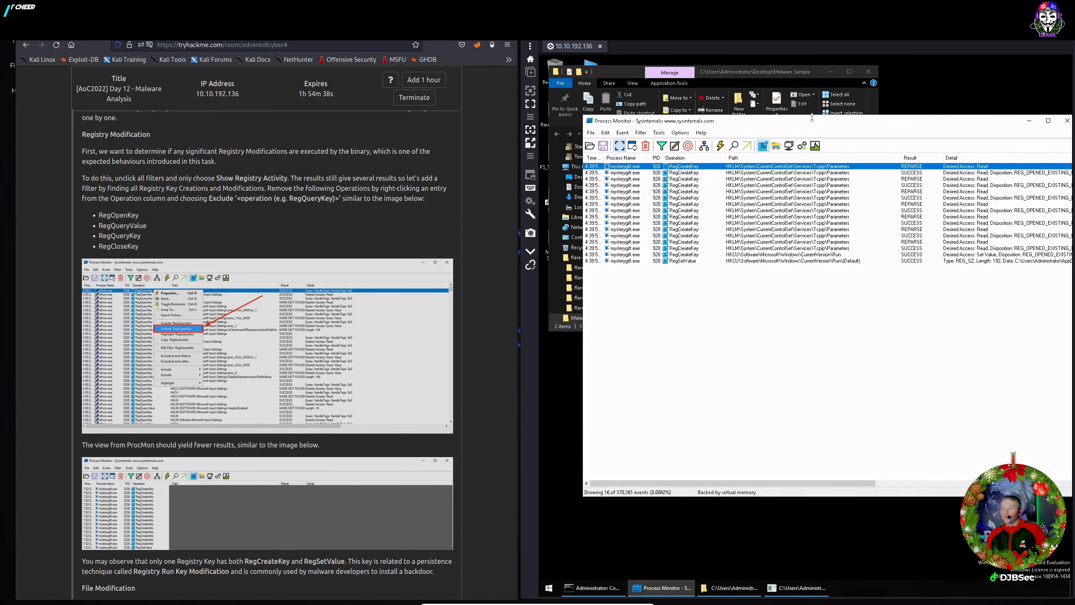
{"action": "left_click_drag", "start_coordinate": [808, 124], "coordinate": [778, 129]}
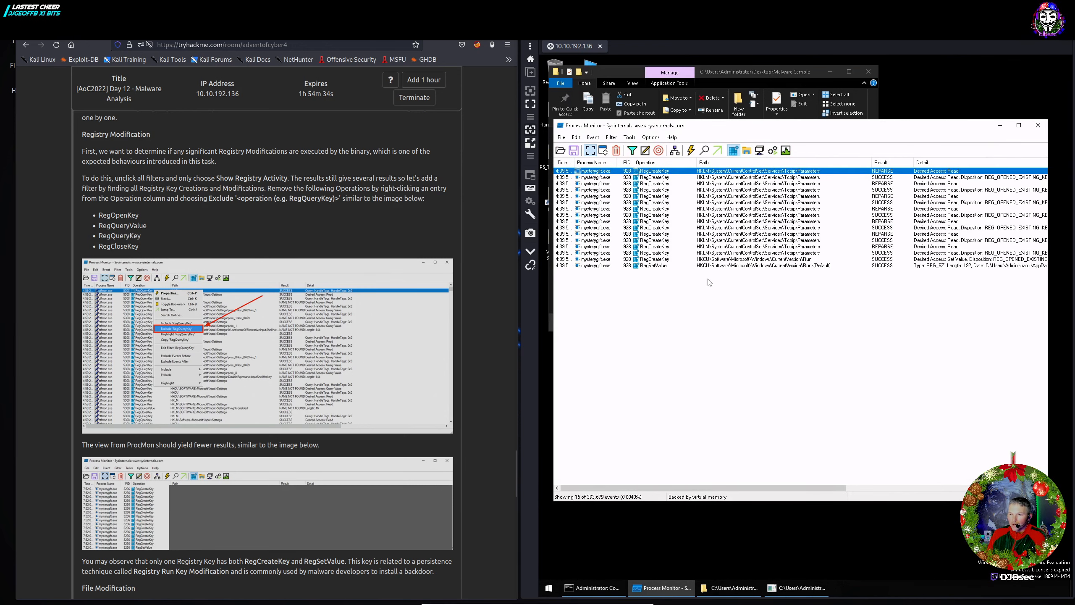
Scroll to File Modification and inspect the RegSetValue event on the HKCU Run key.
{"action": "scroll", "coordinate": [324, 320], "scroll_direction": "down", "scroll_amount": 3}
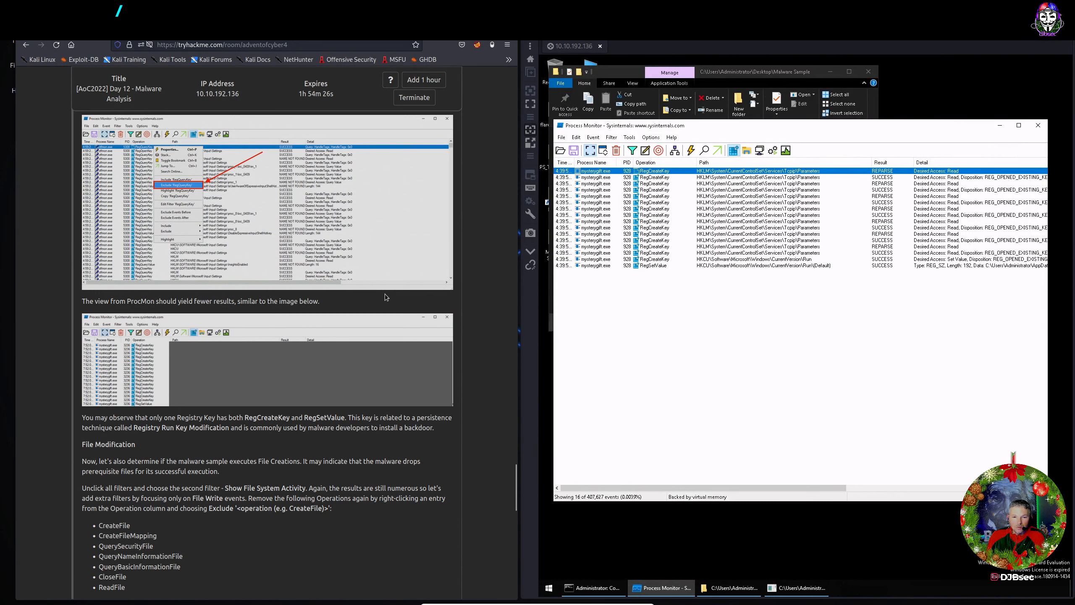
{"action": "scroll", "coordinate": [168, 396], "scroll_direction": "down", "scroll_amount": 2}
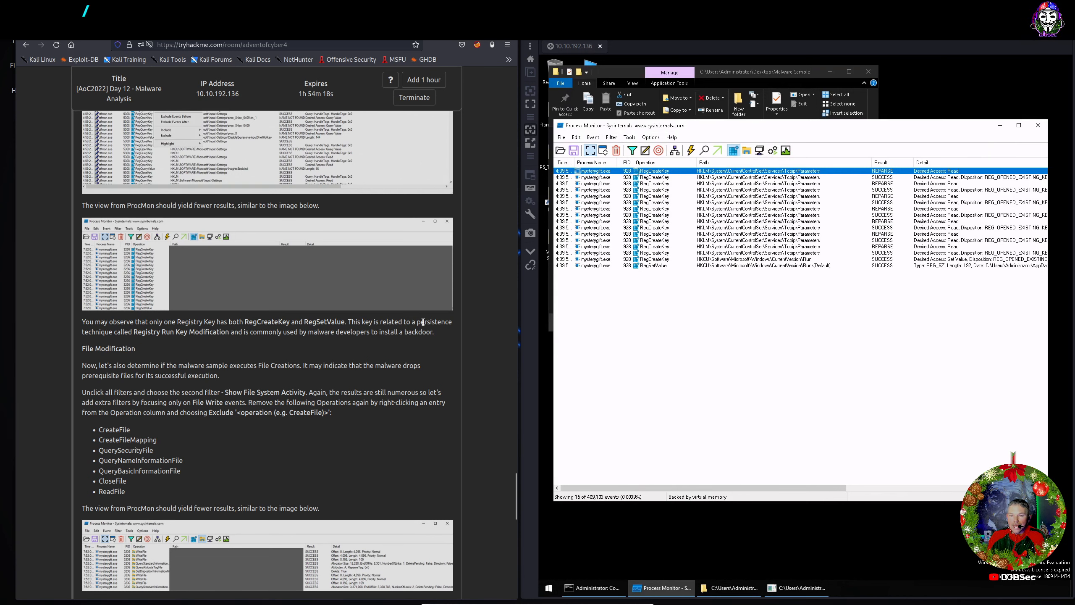
{"action": "left_click", "coordinate": [805, 266]}
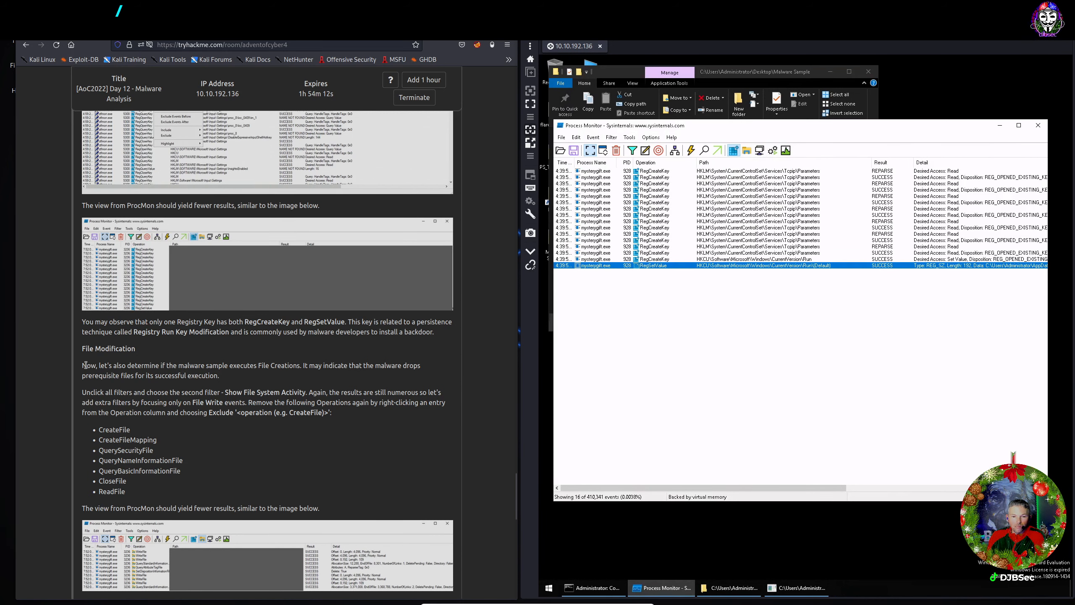
{"action": "scroll", "coordinate": [86, 365], "scroll_direction": "down", "scroll_amount": 1}
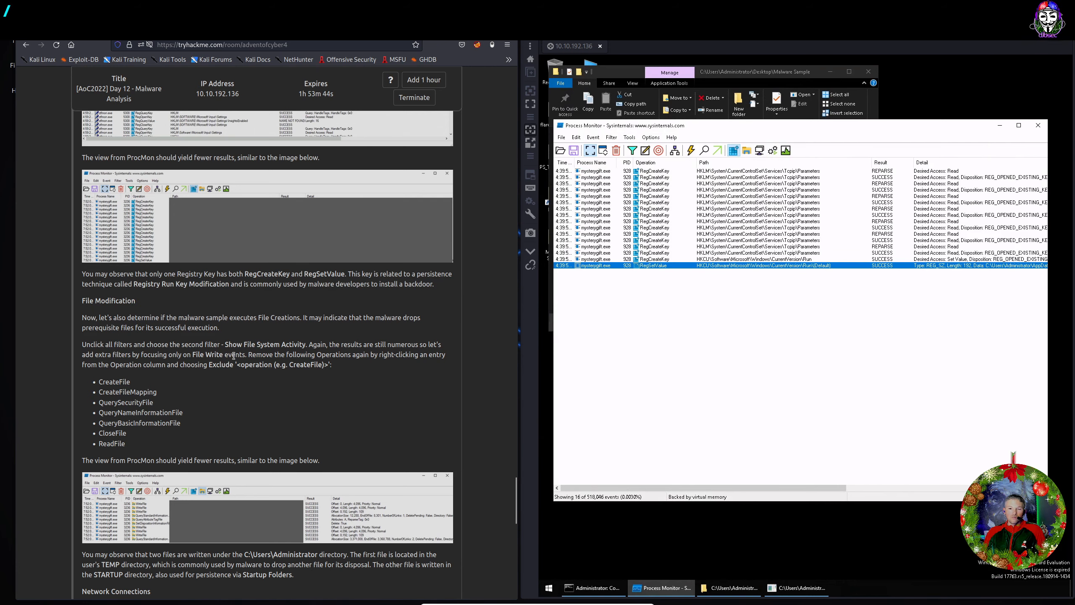
Copy the RegCreateKey event's path and submit HKCU\Software\Microsoft\Windows\CurrentVersion\Run as the abused key.
{"action": "scroll", "coordinate": [296, 362], "scroll_direction": "down", "scroll_amount": 15}
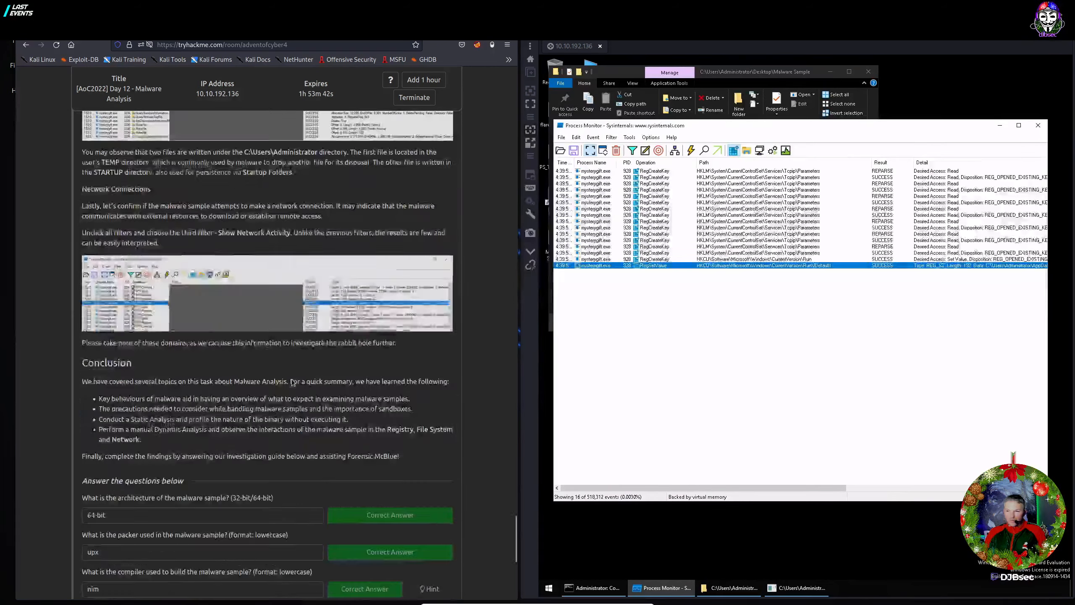
{"action": "scroll", "coordinate": [291, 379], "scroll_direction": "up", "scroll_amount": 3}
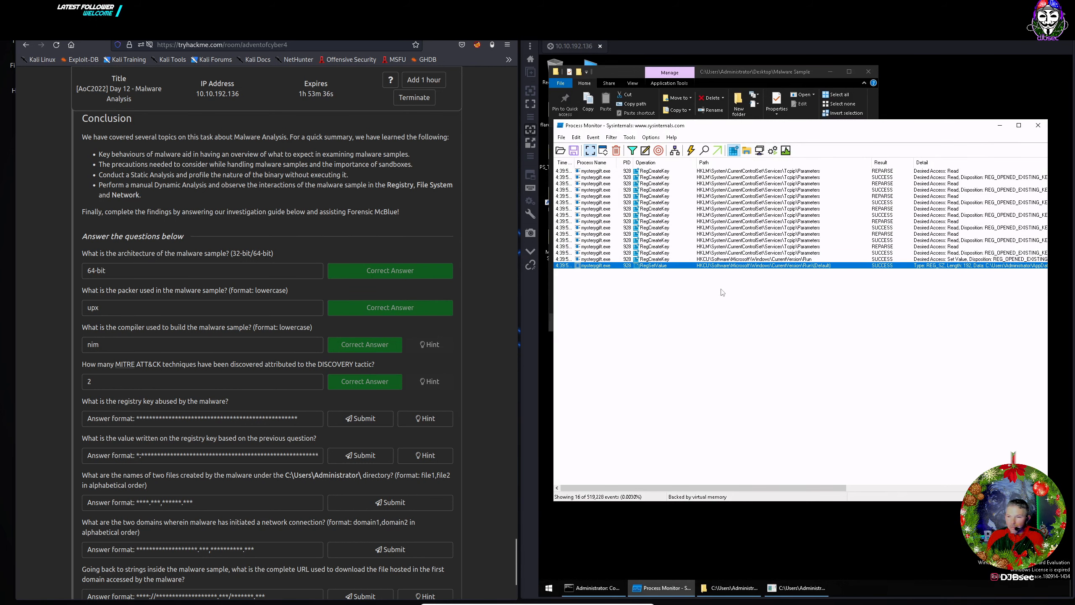
{"action": "left_click", "coordinate": [764, 260]}
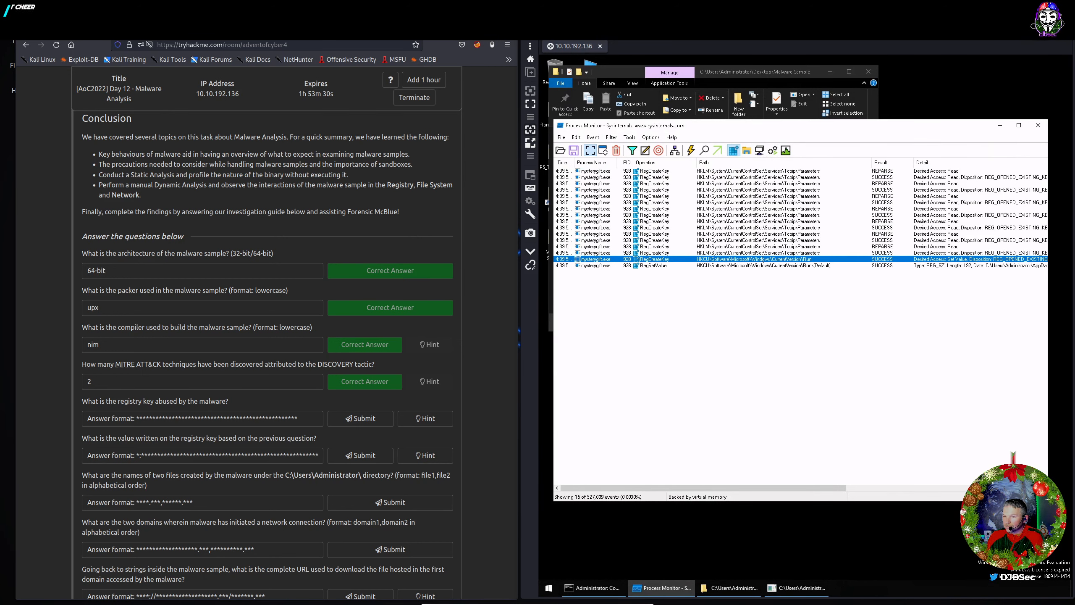
{"action": "double_click", "coordinate": [763, 259]}
{"action": "left_click_drag", "start_coordinate": [759, 218], "coordinate": [635, 219]}
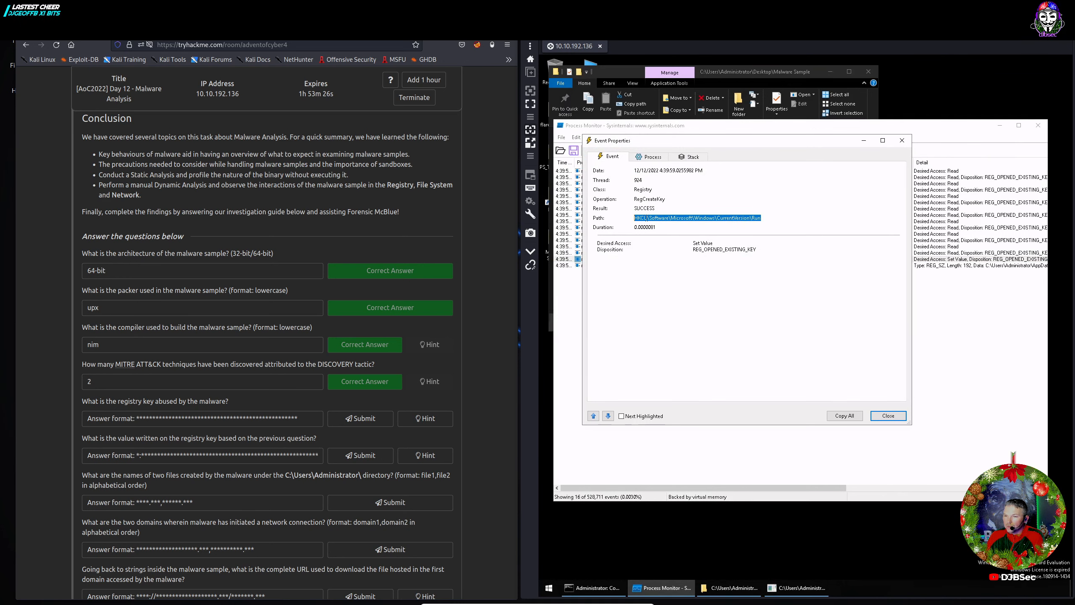
{"action": "right_click", "coordinate": [648, 220]}
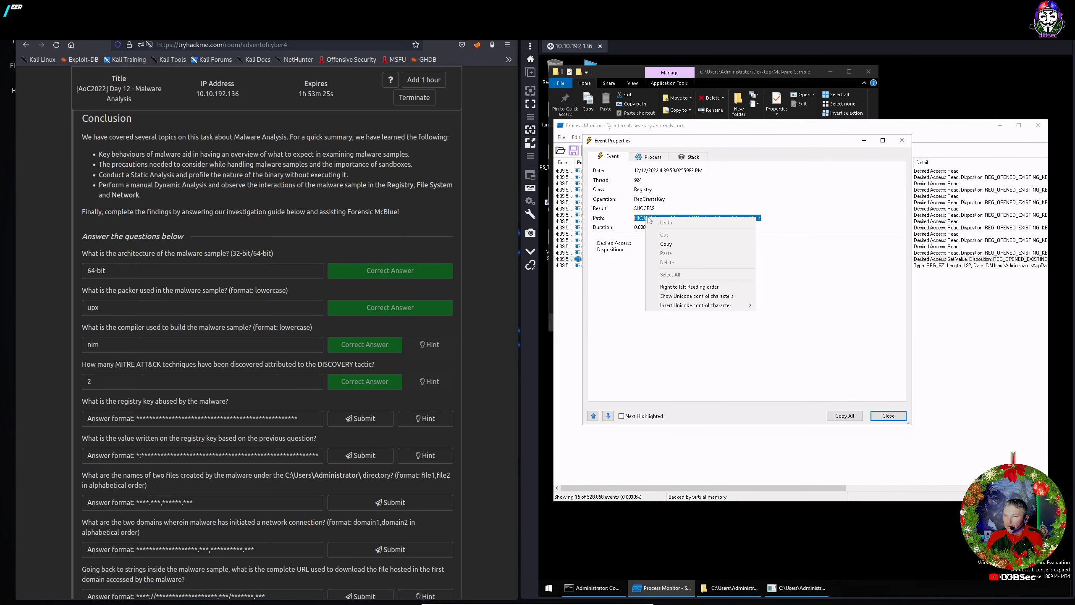
{"action": "left_click", "coordinate": [666, 244]}
{"action": "left_click", "coordinate": [246, 423]}
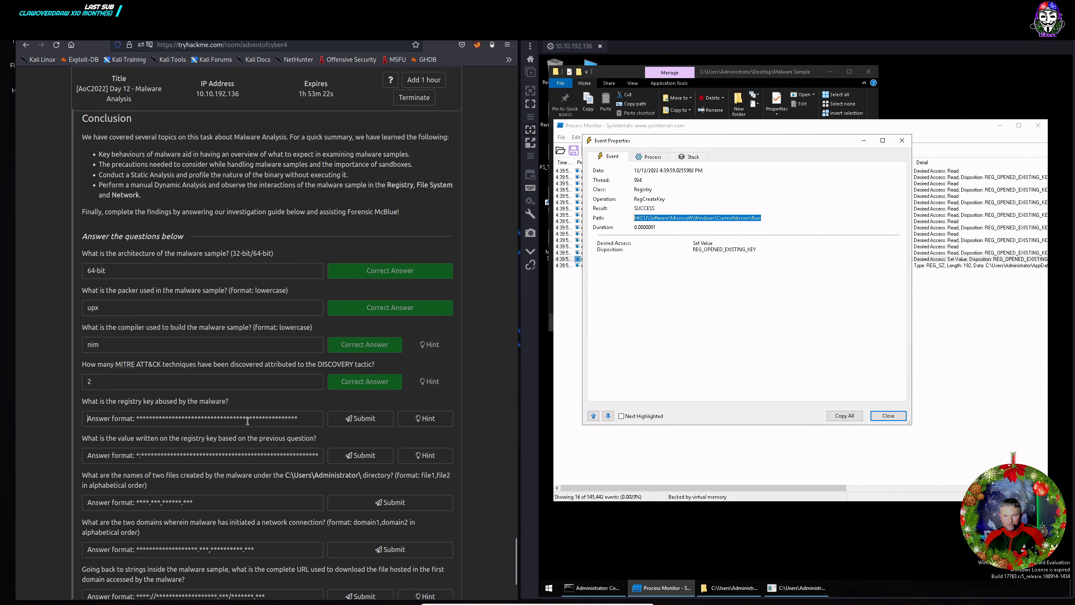
{"action": "key", "text": "ctrl+v"}
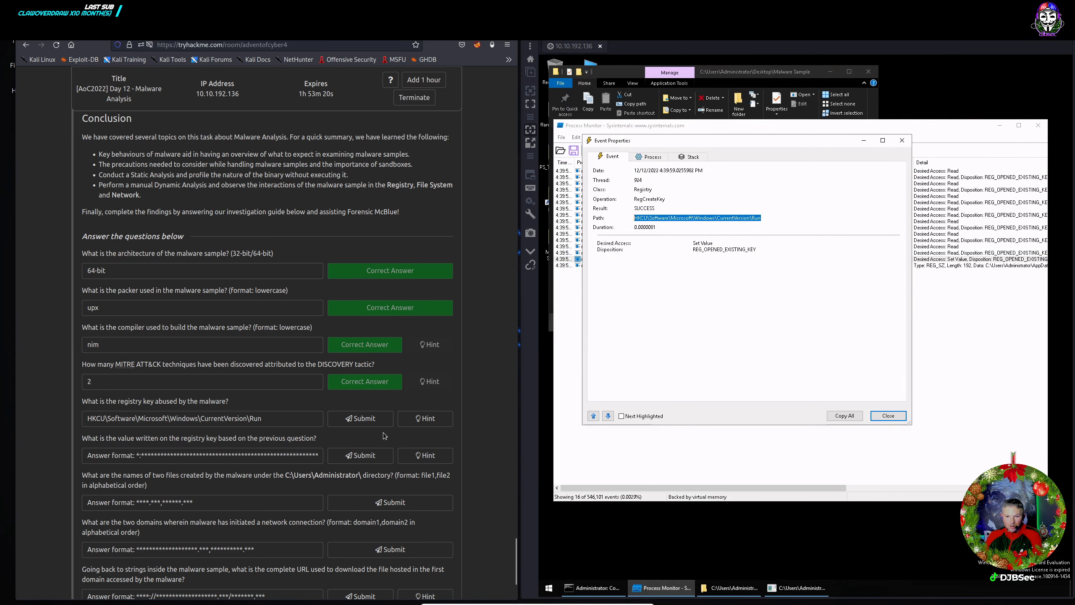
{"action": "left_click", "coordinate": [373, 424]}
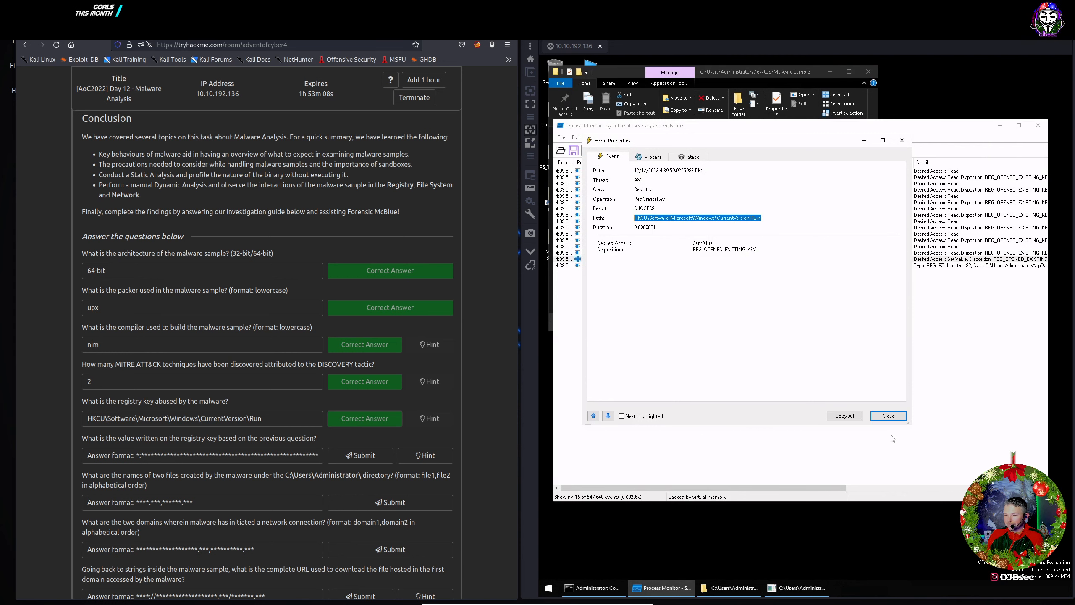
Copy the RegSetValue event's Startup path to wishes.bat and submit it as the registry value.
{"action": "left_click", "coordinate": [887, 416]}
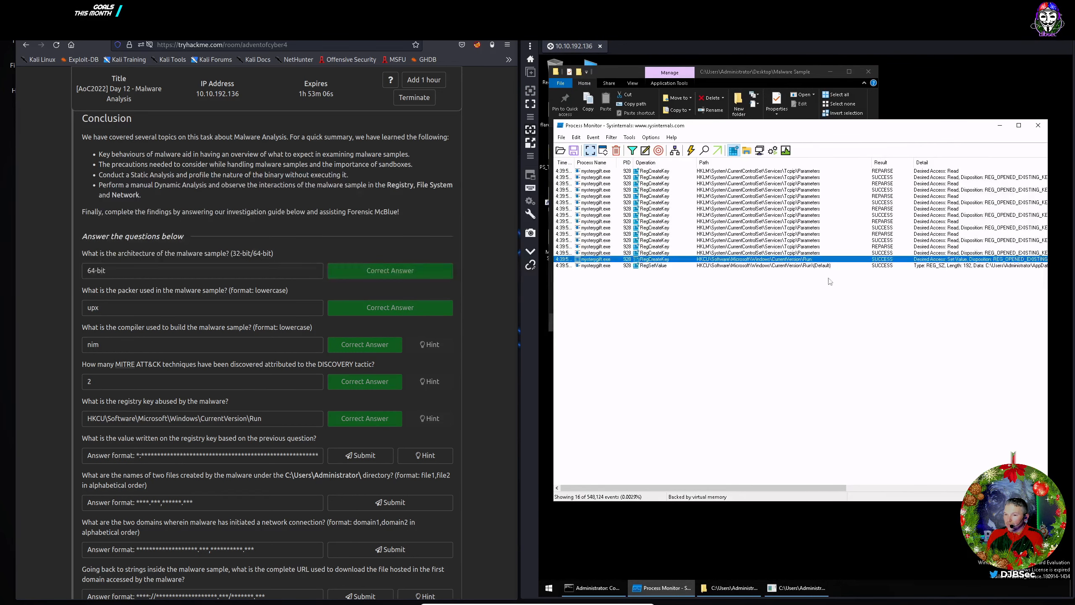
{"action": "left_click", "coordinate": [735, 266]}
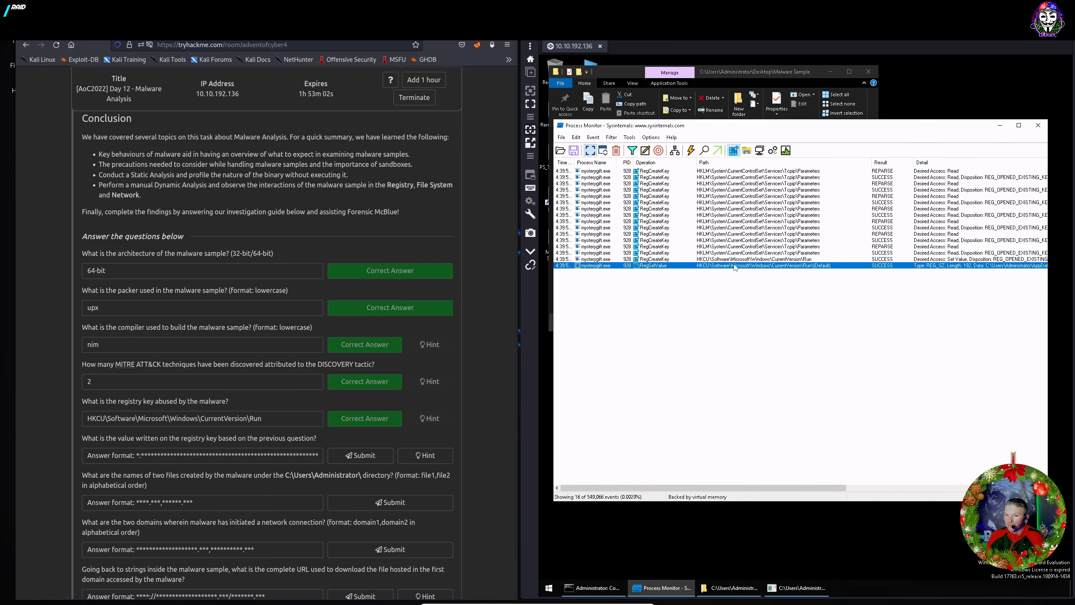
{"action": "double_click", "coordinate": [735, 266]}
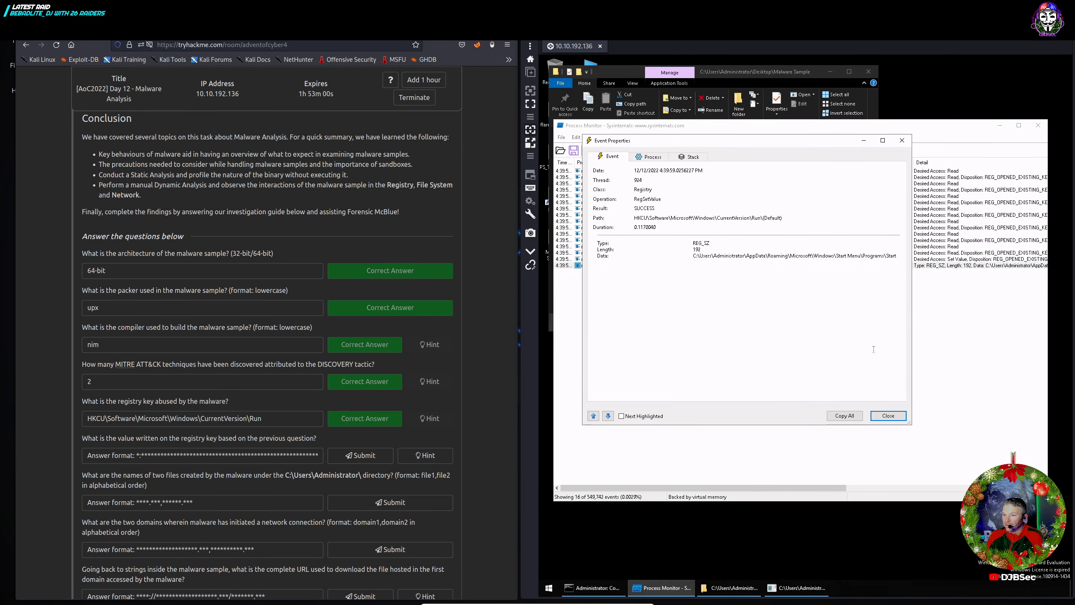
{"action": "left_click_drag", "start_coordinate": [913, 426], "coordinate": [1047, 425]}
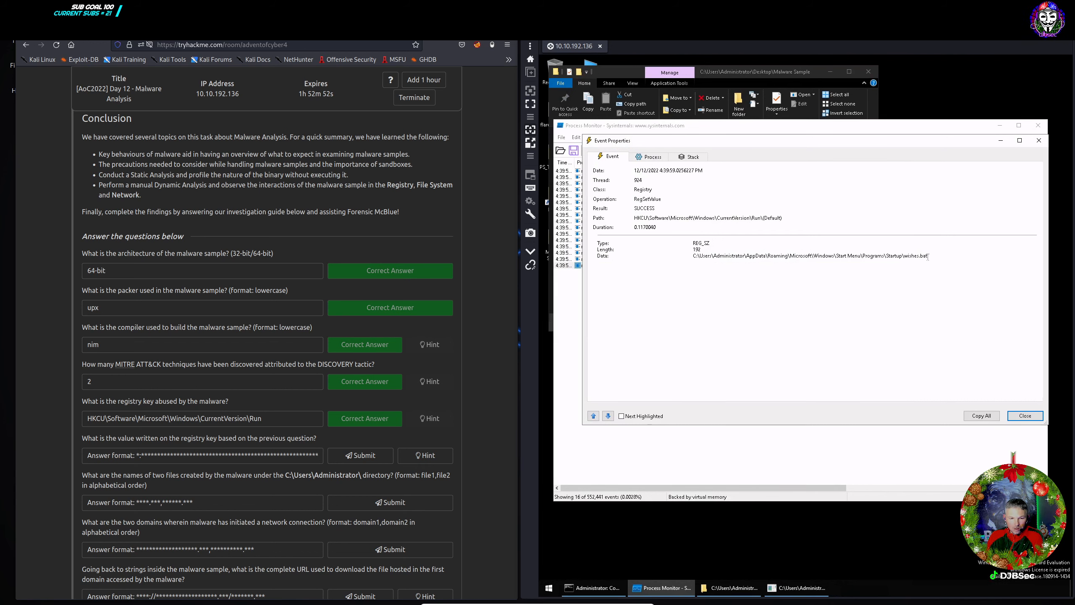
{"action": "left_click_drag", "start_coordinate": [878, 257], "coordinate": [701, 257]}
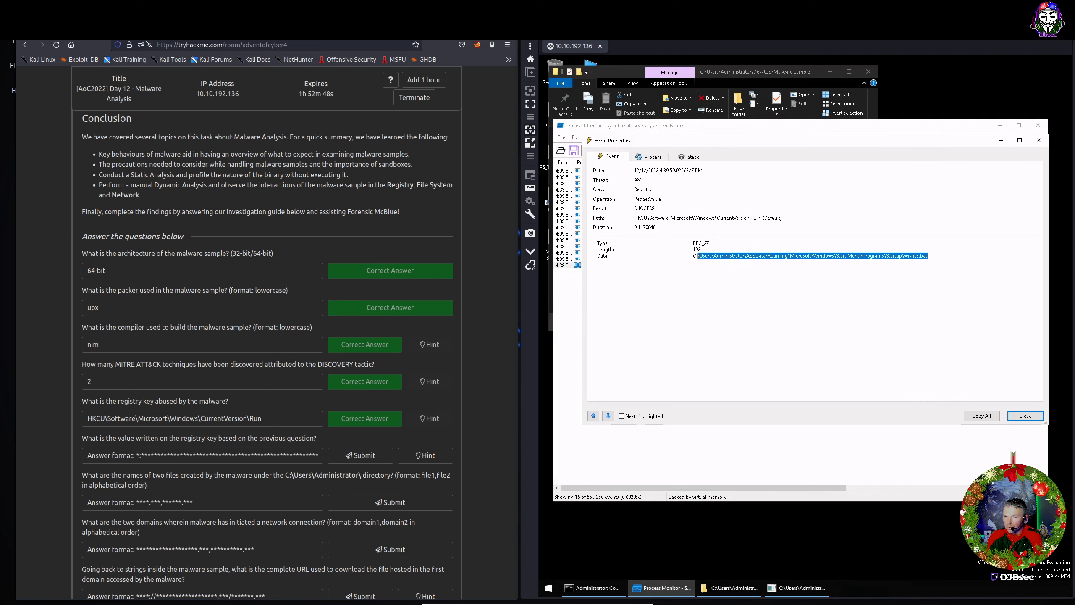
{"action": "right_click", "coordinate": [694, 259]}
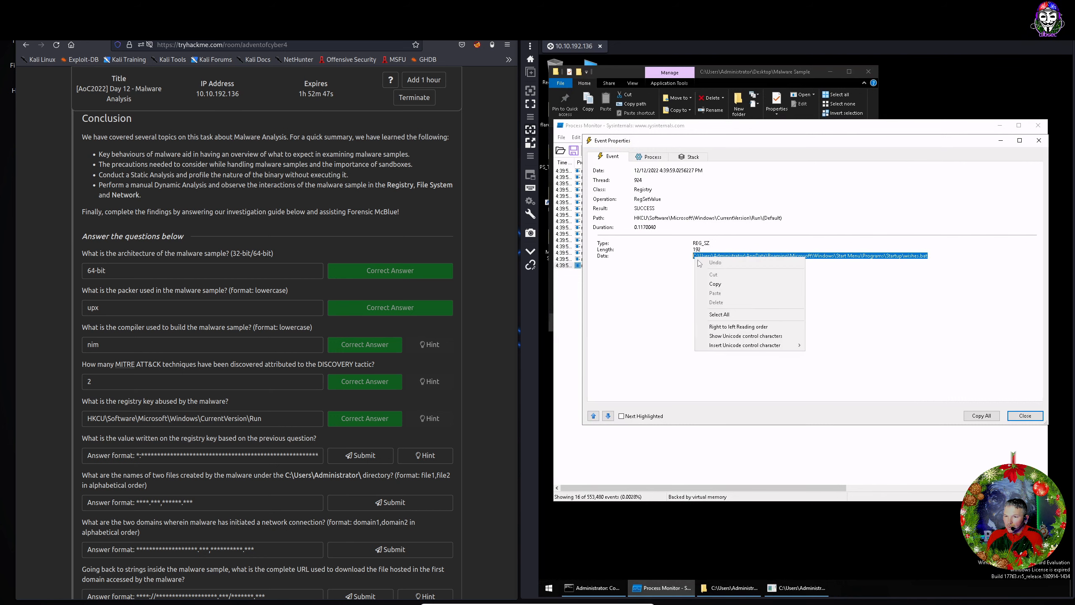
{"action": "left_click", "coordinate": [715, 284]}
{"action": "left_click", "coordinate": [306, 455]}
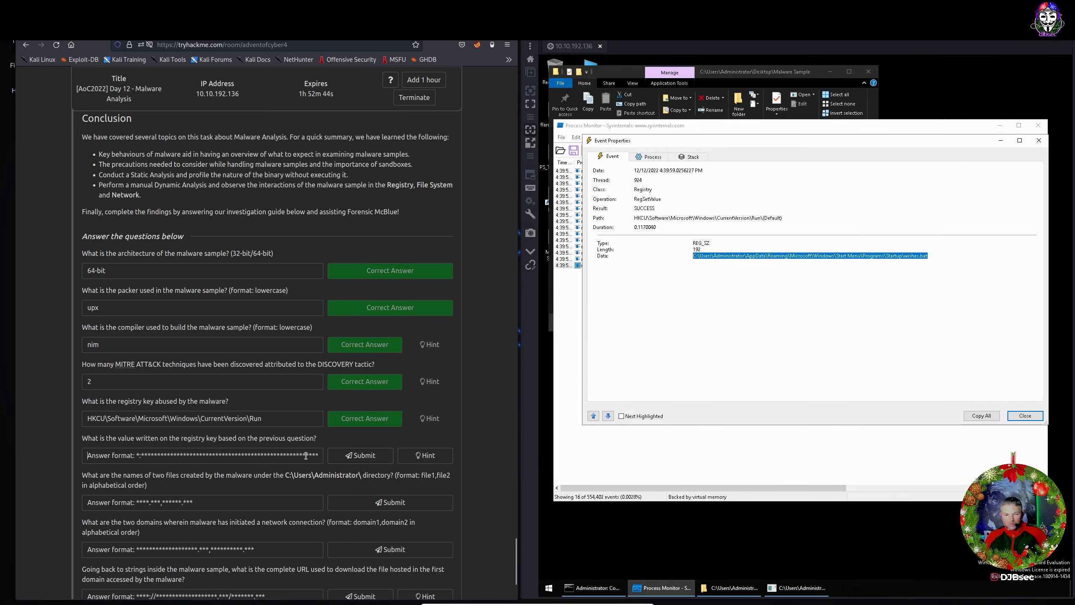
{"action": "key", "text": "ctrl+v"}
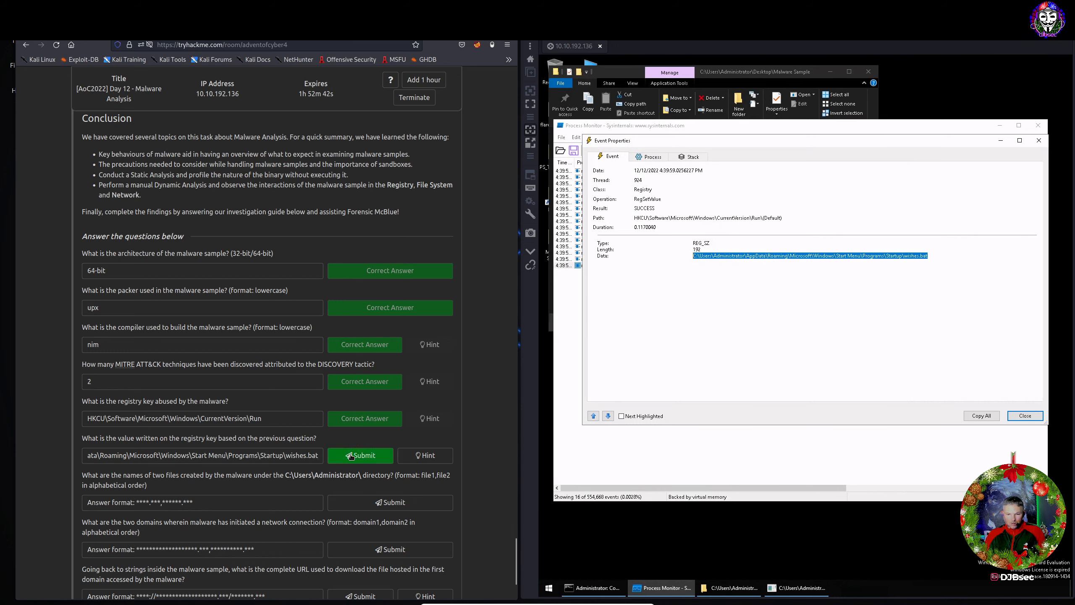
{"action": "left_click", "coordinate": [350, 456]}
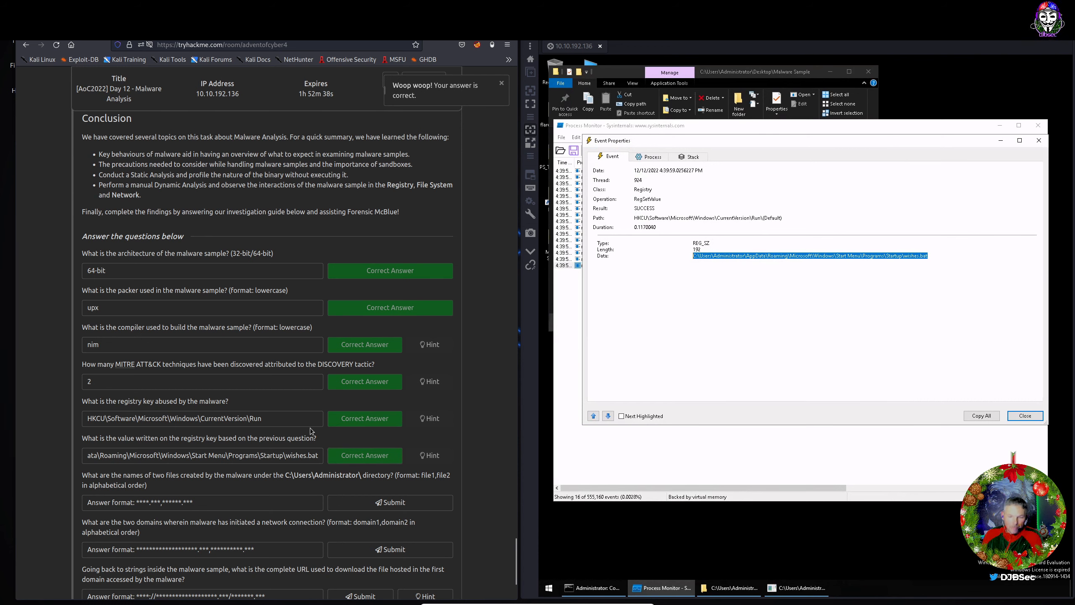
Close the RegSetValue event details and scroll to the File Modification section's list of operations to exclude.
{"action": "scroll", "coordinate": [98, 404], "scroll_direction": "down", "scroll_amount": 2}
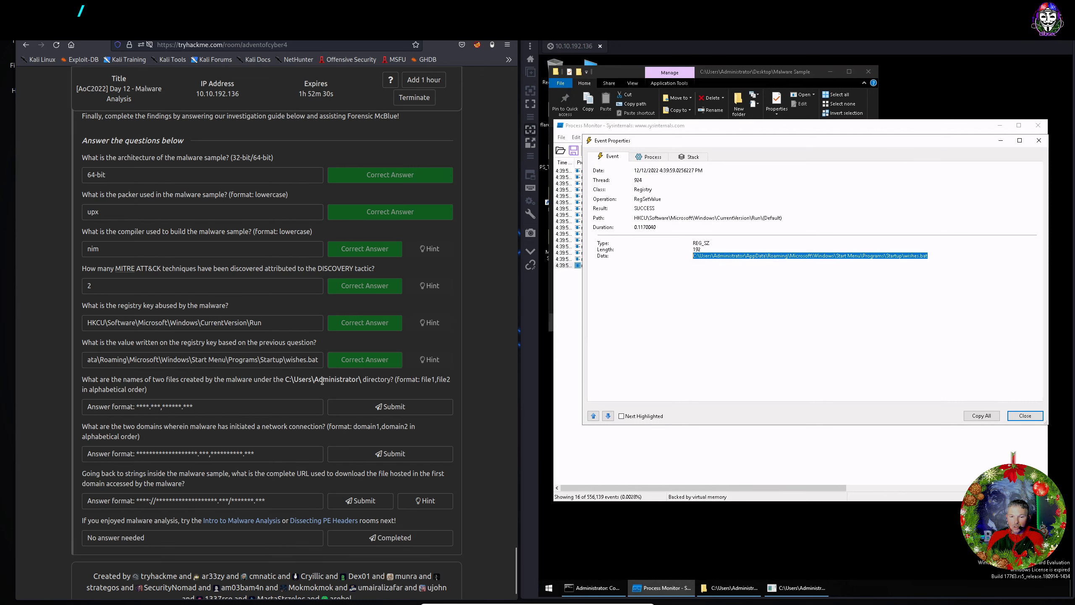
{"action": "scroll", "coordinate": [506, 373], "scroll_direction": "up", "scroll_amount": 15}
{"action": "left_click", "coordinate": [937, 419]}
{"action": "key", "text": "Escape"}
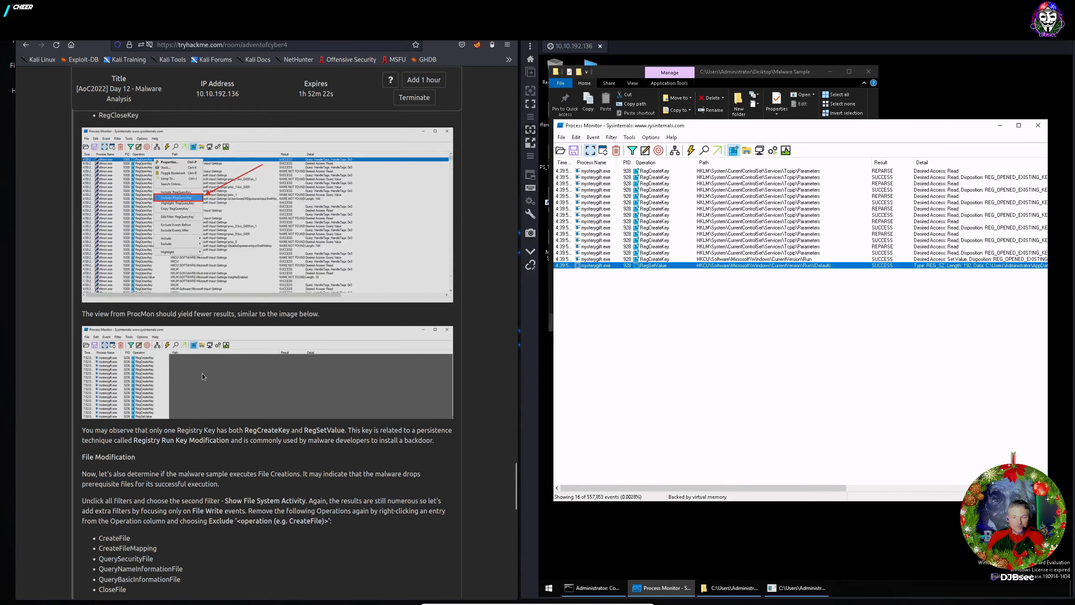
{"action": "scroll", "coordinate": [202, 373], "scroll_direction": "up", "scroll_amount": 3}
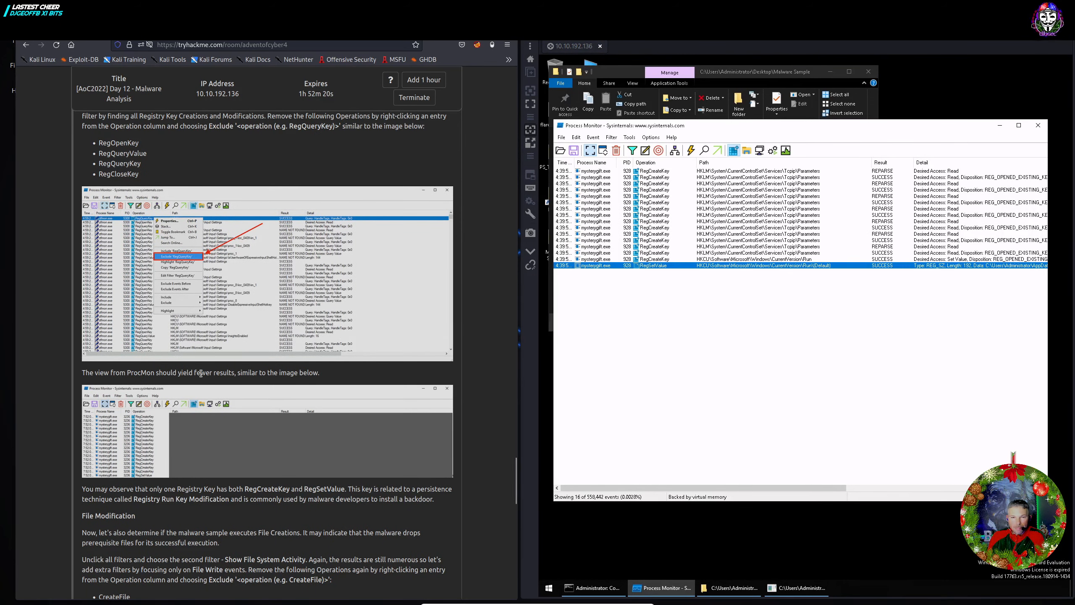
{"action": "scroll", "coordinate": [201, 373], "scroll_direction": "up", "scroll_amount": 3}
{"action": "scroll", "coordinate": [201, 373], "scroll_direction": "down", "scroll_amount": 4}
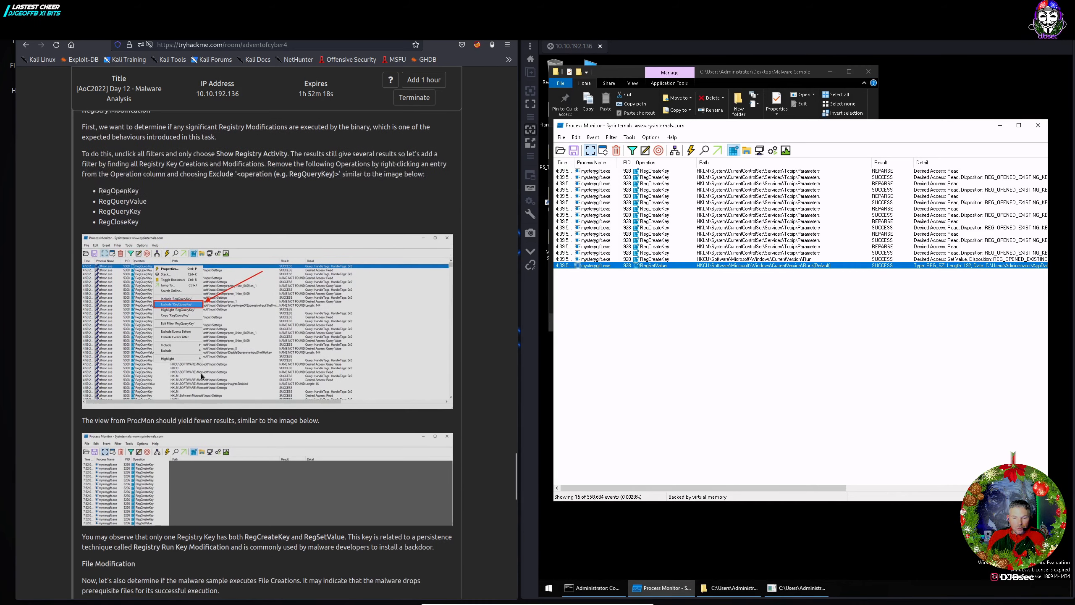
{"action": "scroll", "coordinate": [200, 373], "scroll_direction": "down", "scroll_amount": 3}
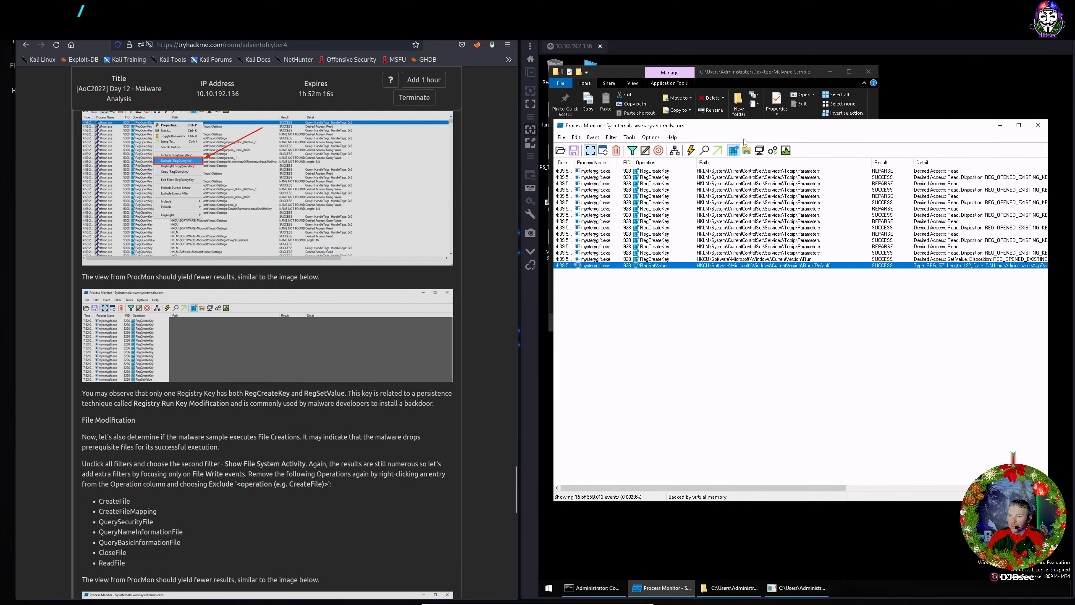
Switch Process Monitor from registry to file system activity, showing 70 mysterygift.exe events.
{"action": "left_click", "coordinate": [734, 150]}
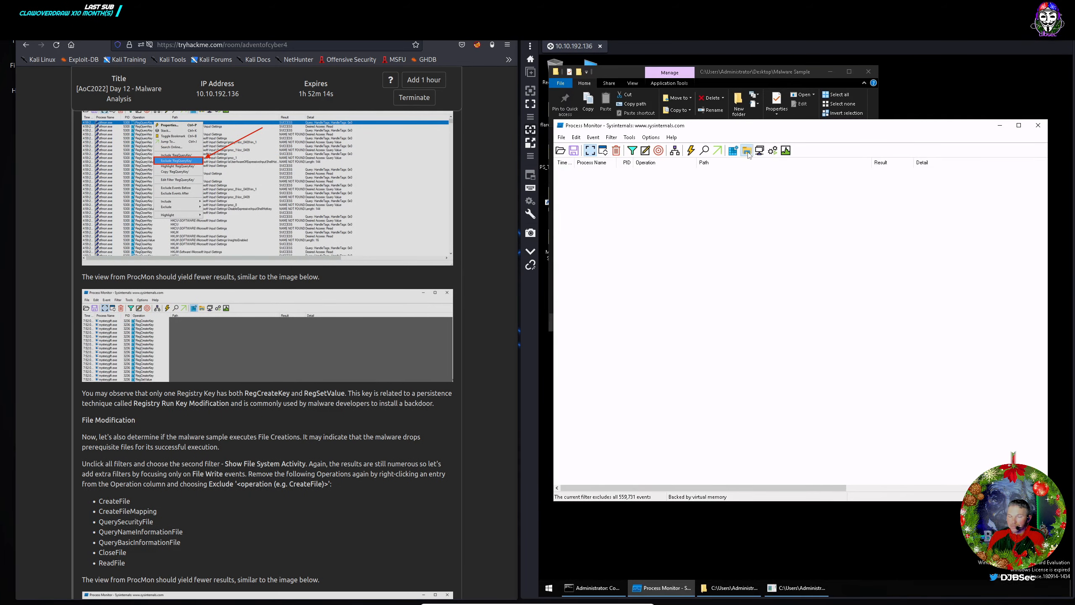
{"action": "left_click", "coordinate": [747, 151]}
{"action": "scroll", "coordinate": [224, 380], "scroll_direction": "down", "scroll_amount": 6}
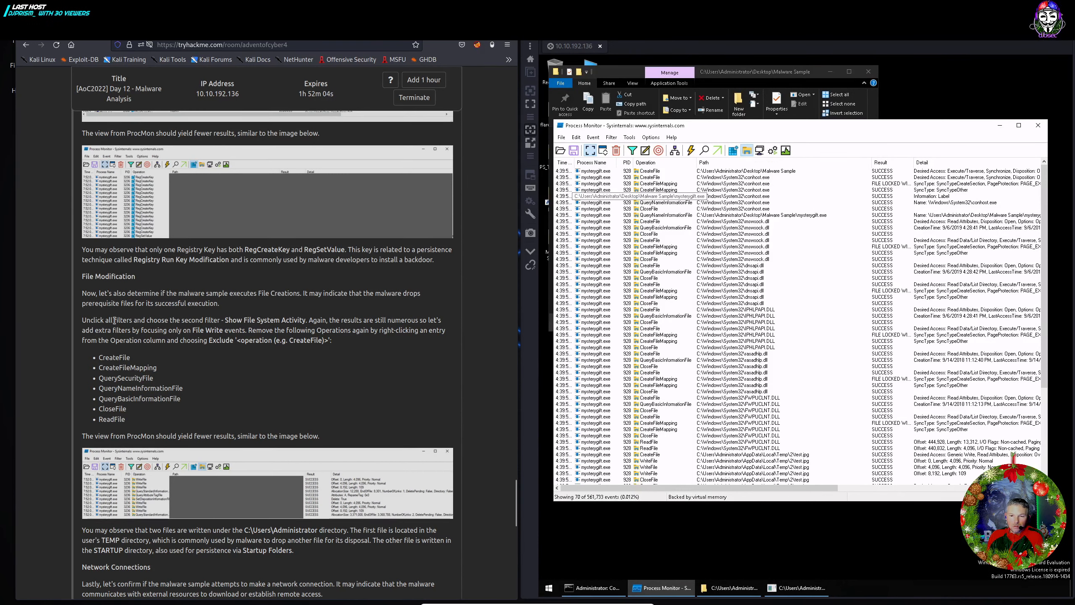
{"action": "scroll", "coordinate": [112, 355], "scroll_direction": "down", "scroll_amount": 2}
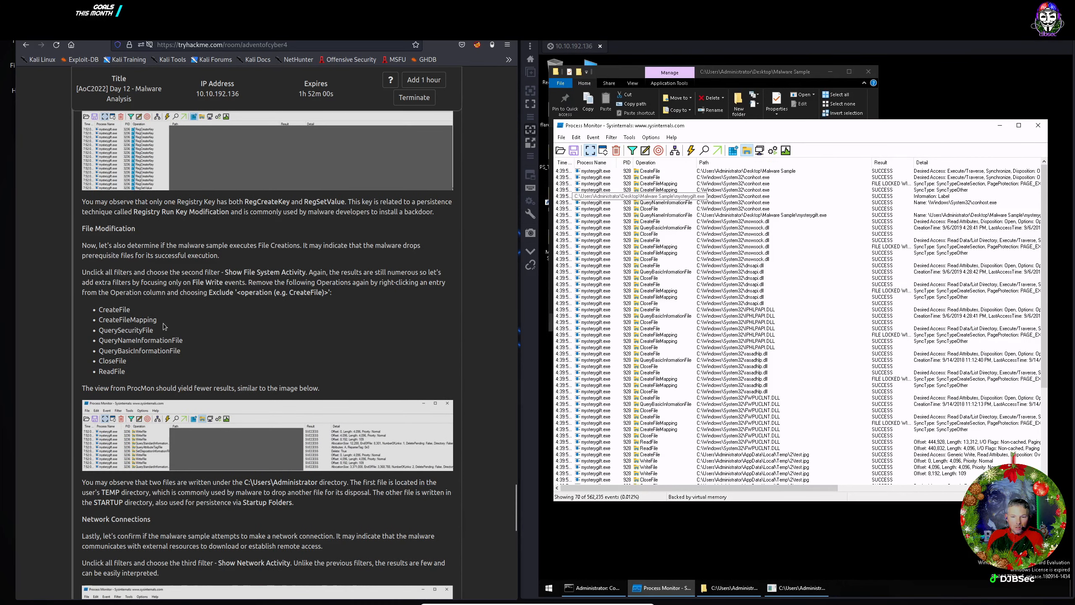
Exclude the CreateFile, CreateFileMapping and QuerySecurityFile operations in Process Monitor.
{"action": "right_click", "coordinate": [660, 171]}
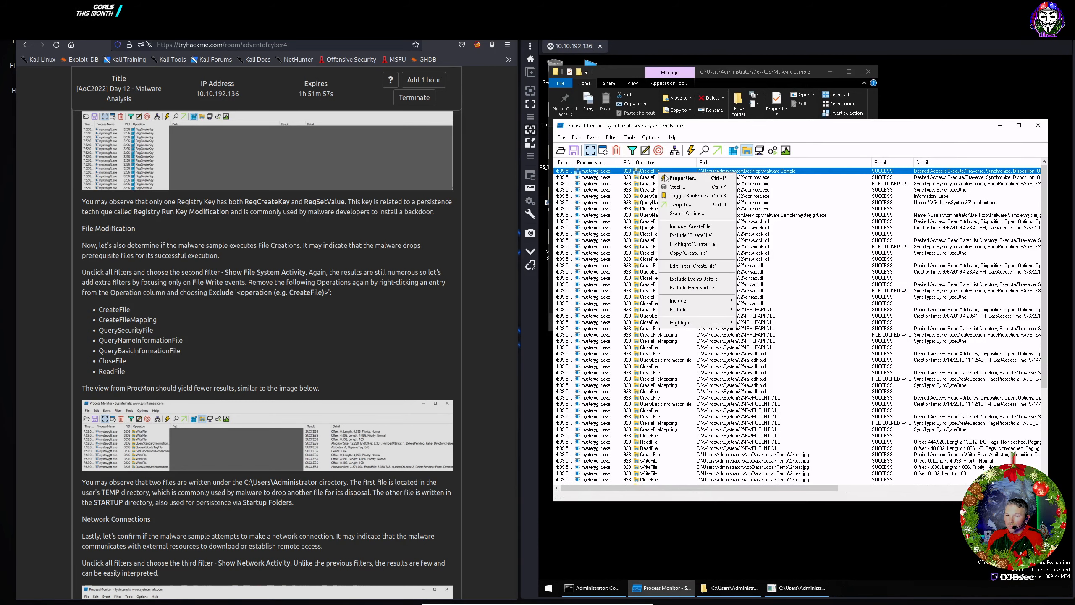
{"action": "left_click", "coordinate": [679, 236]}
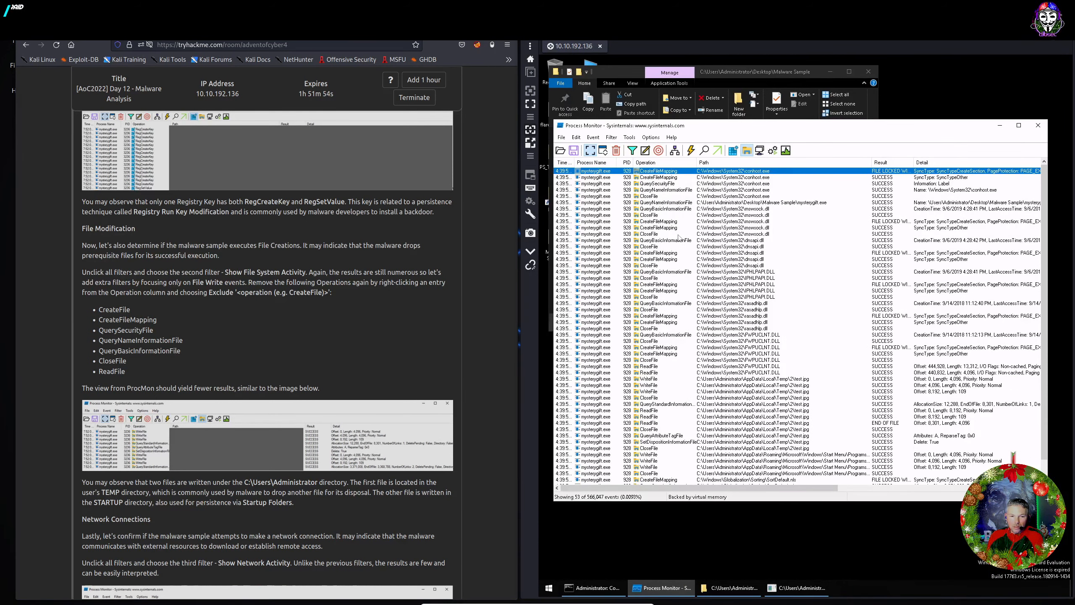
{"action": "right_click", "coordinate": [661, 172]}
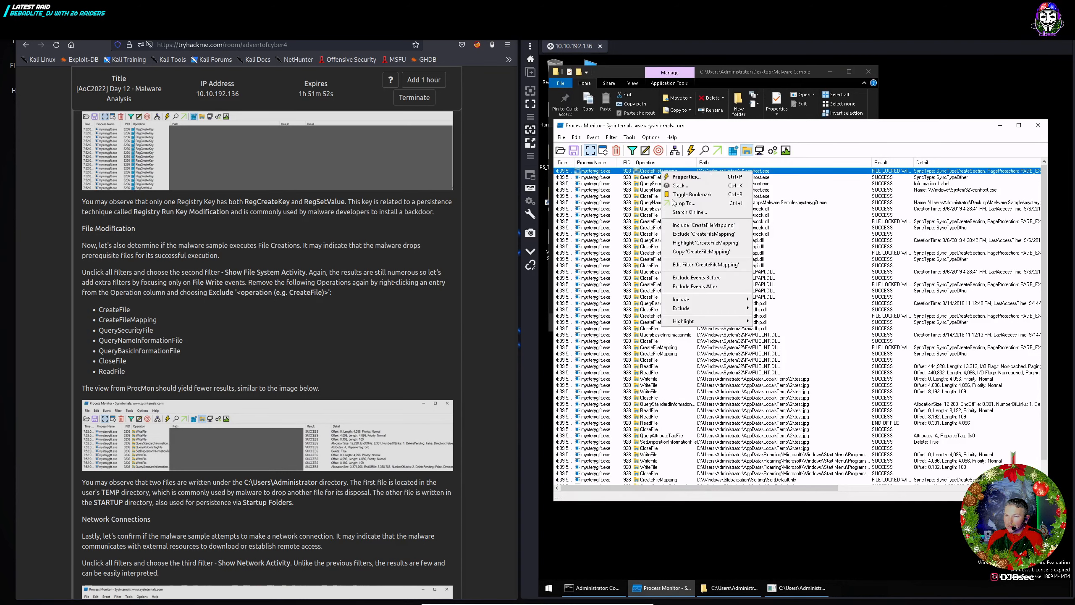
{"action": "left_click", "coordinate": [680, 236]}
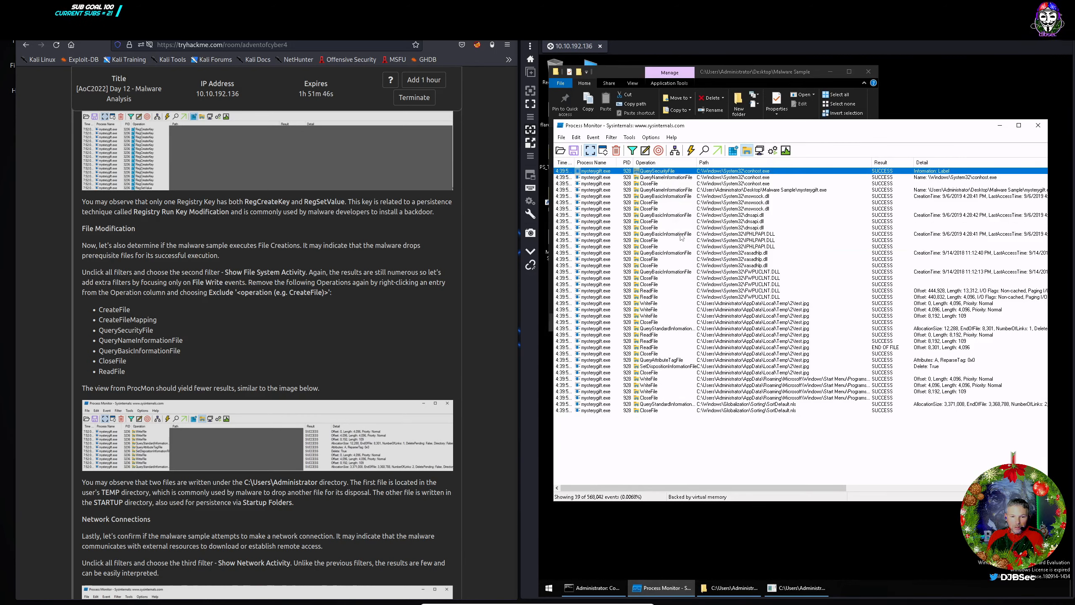
{"action": "right_click", "coordinate": [665, 171]}
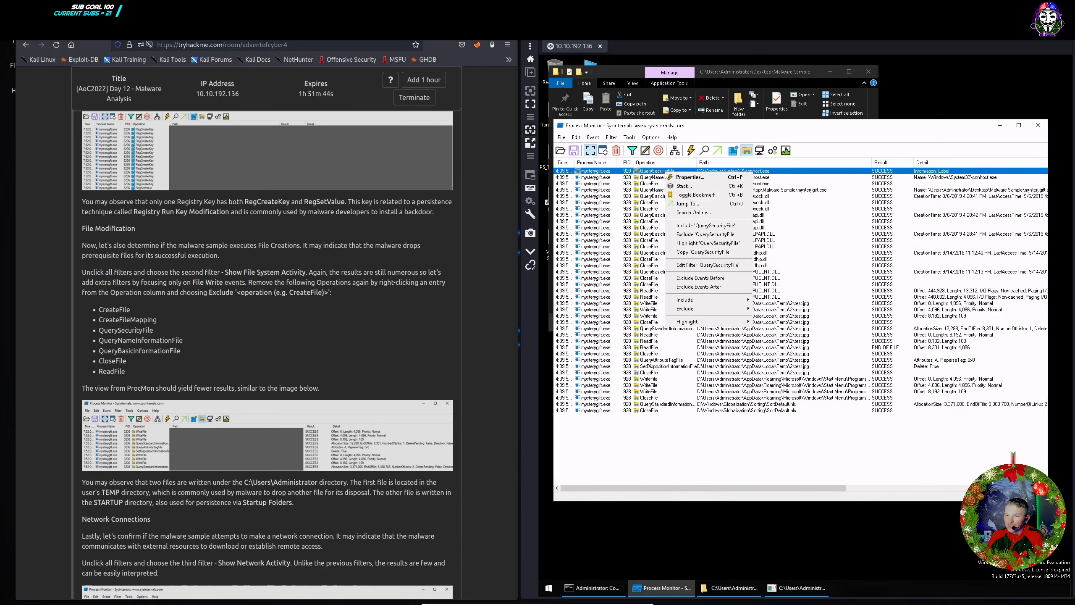
{"action": "left_click", "coordinate": [686, 234]}
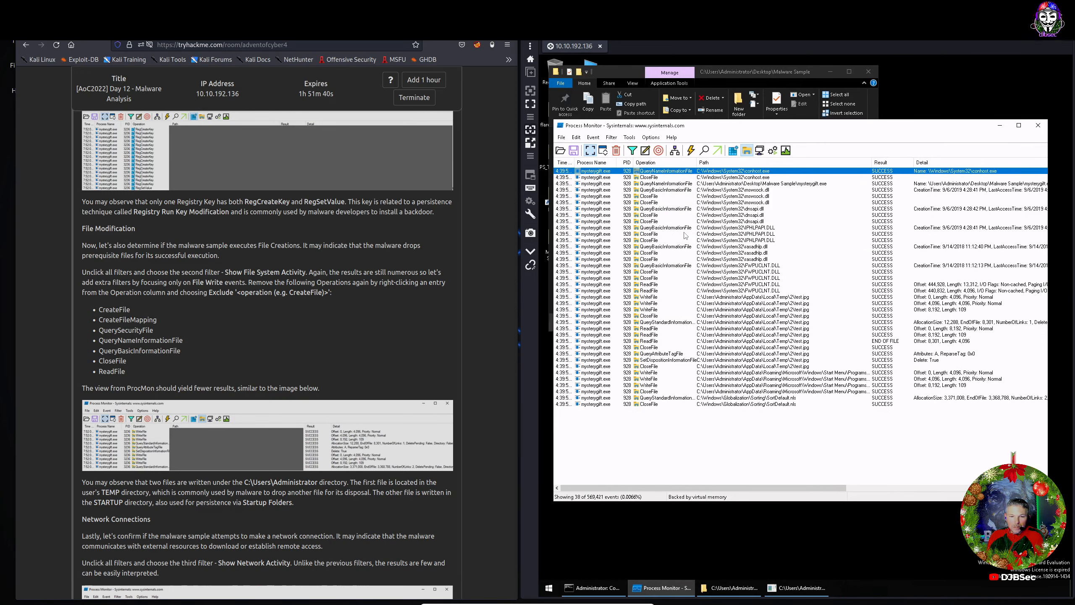
Exclude QueryNameInformationFile, QueryBasicInformationFile, CloseFile and ReadFile, leaving ten file events.
{"action": "right_click", "coordinate": [670, 184]}
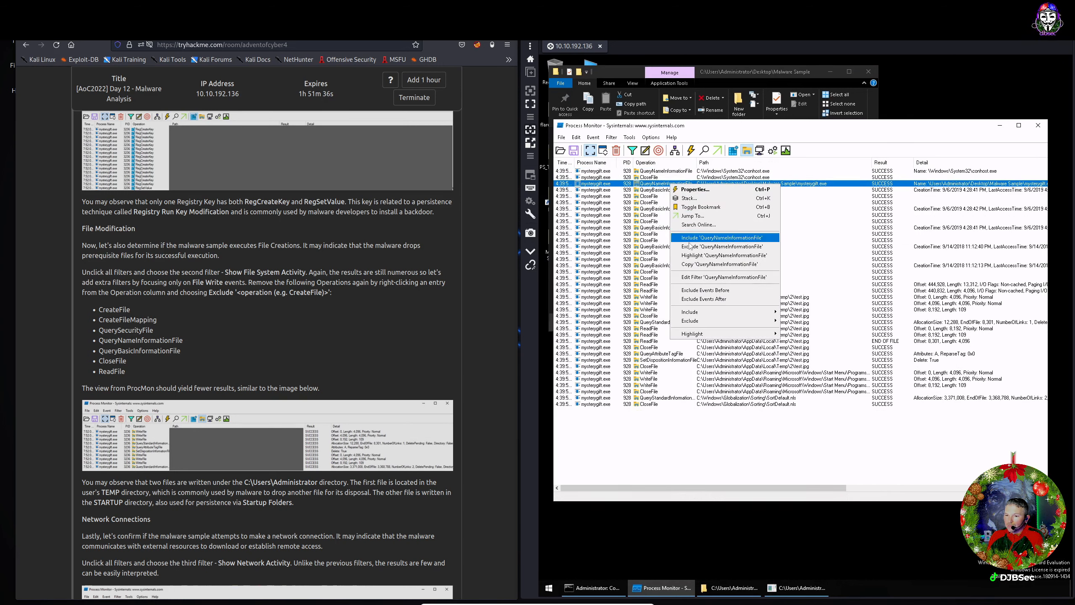
{"action": "left_click", "coordinate": [689, 246]}
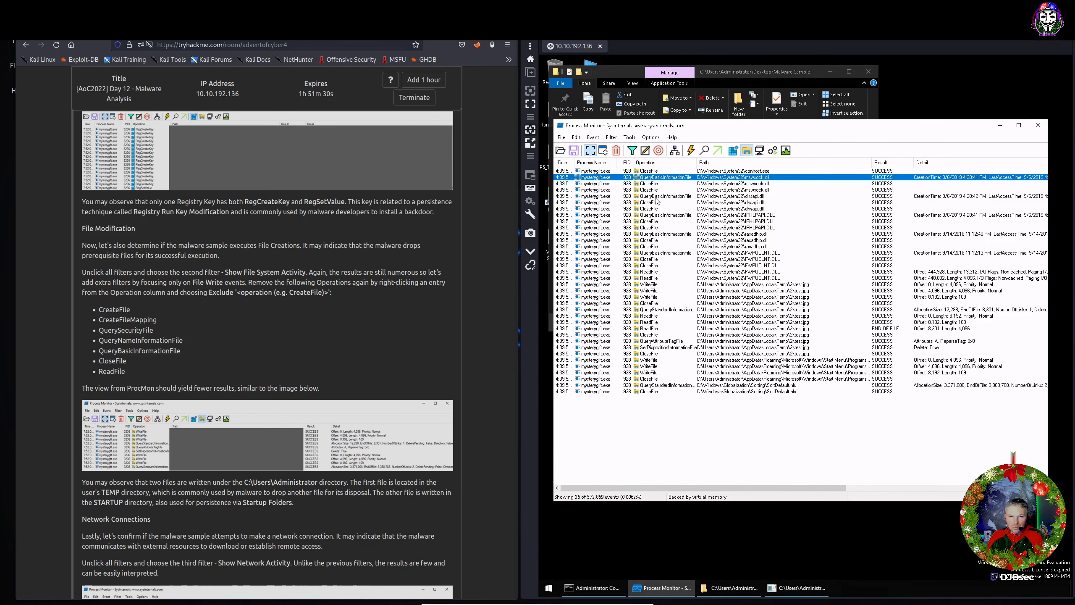
{"action": "right_click", "coordinate": [657, 198]}
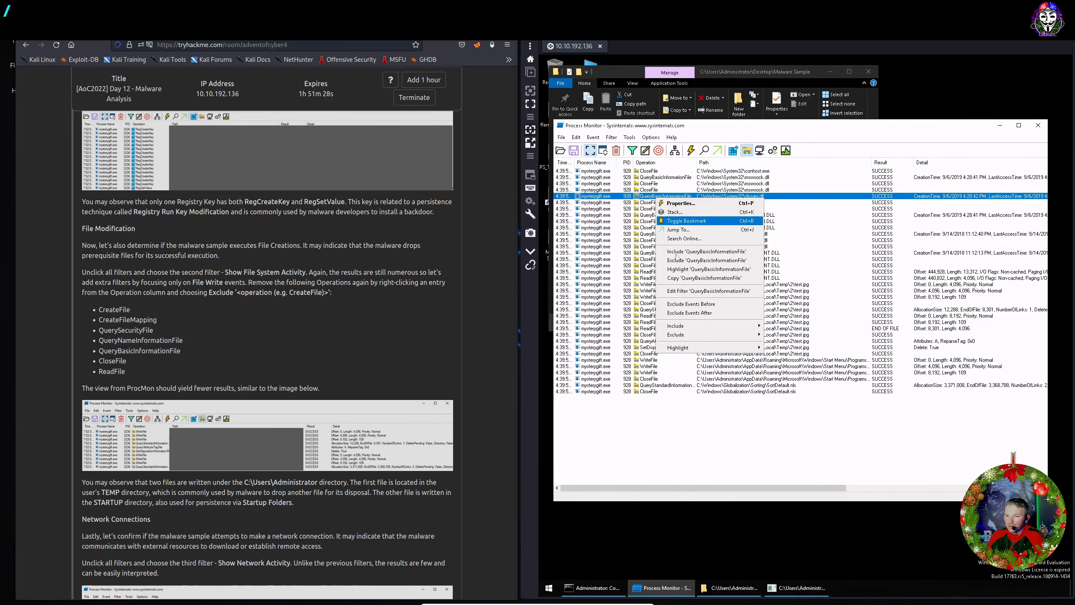
{"action": "left_click", "coordinate": [694, 259]}
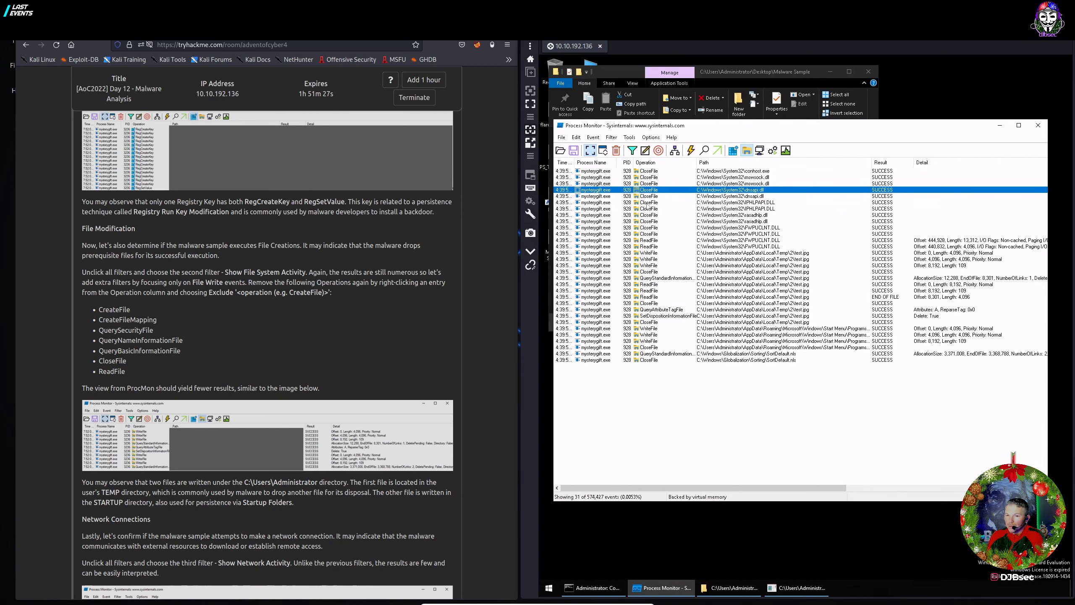
{"action": "right_click", "coordinate": [649, 171]}
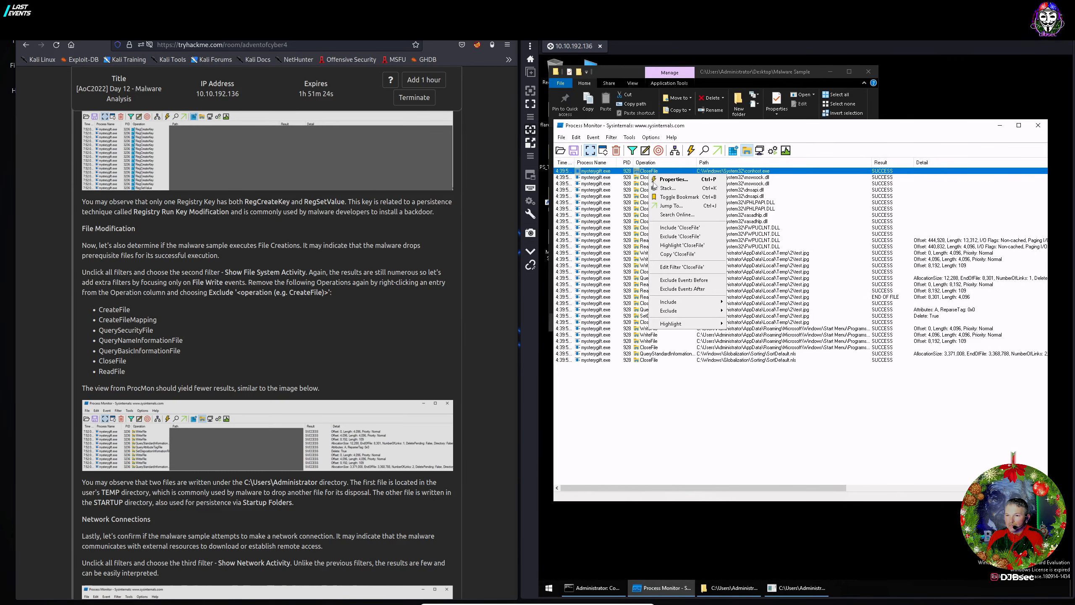
{"action": "left_click", "coordinate": [677, 237]}
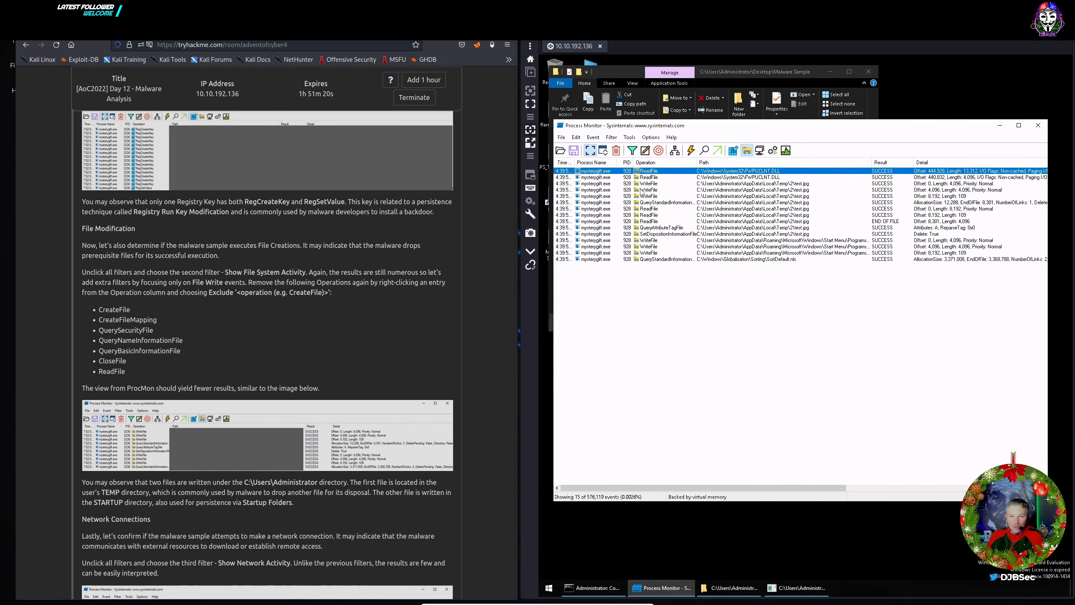
{"action": "right_click", "coordinate": [646, 173]}
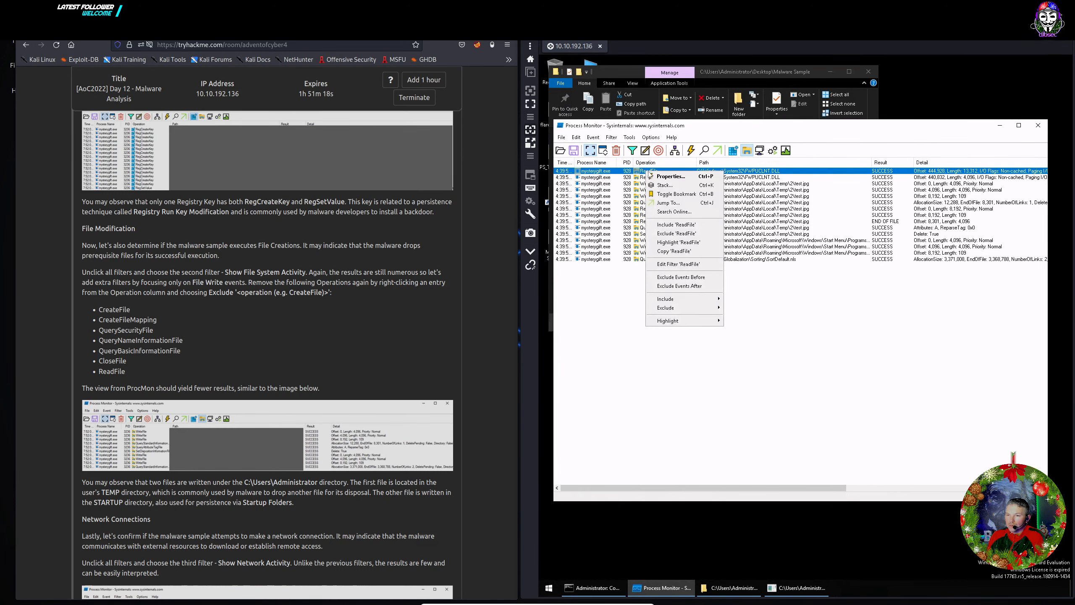
{"action": "left_click", "coordinate": [674, 233]}
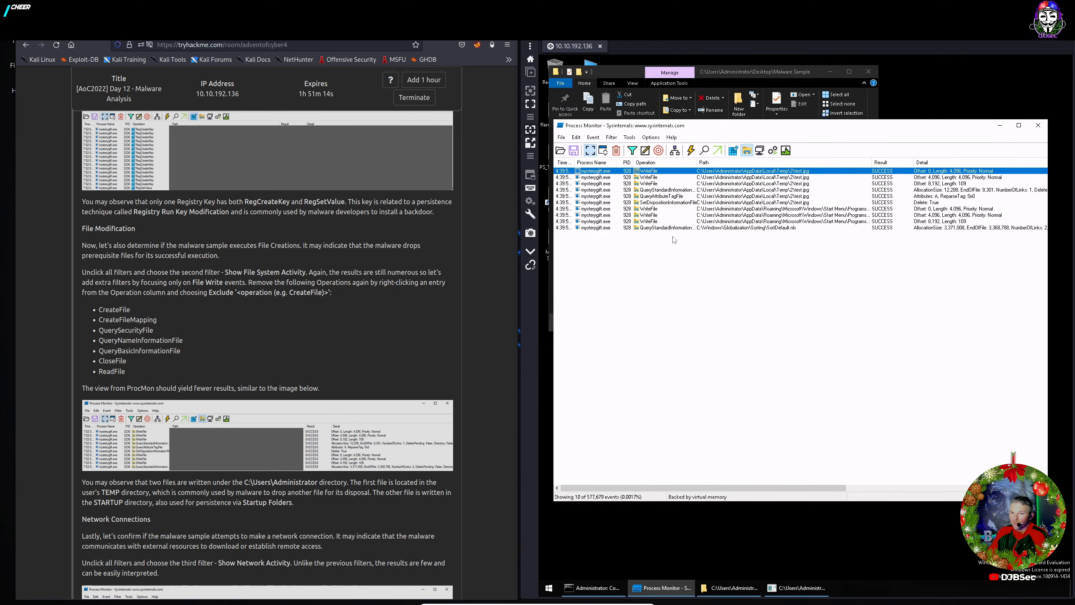
Scroll to the two-files question and widen the Path column to read the test.jpg and wishes.bat WriteFile paths.
{"action": "scroll", "coordinate": [205, 384], "scroll_direction": "down", "scroll_amount": 3}
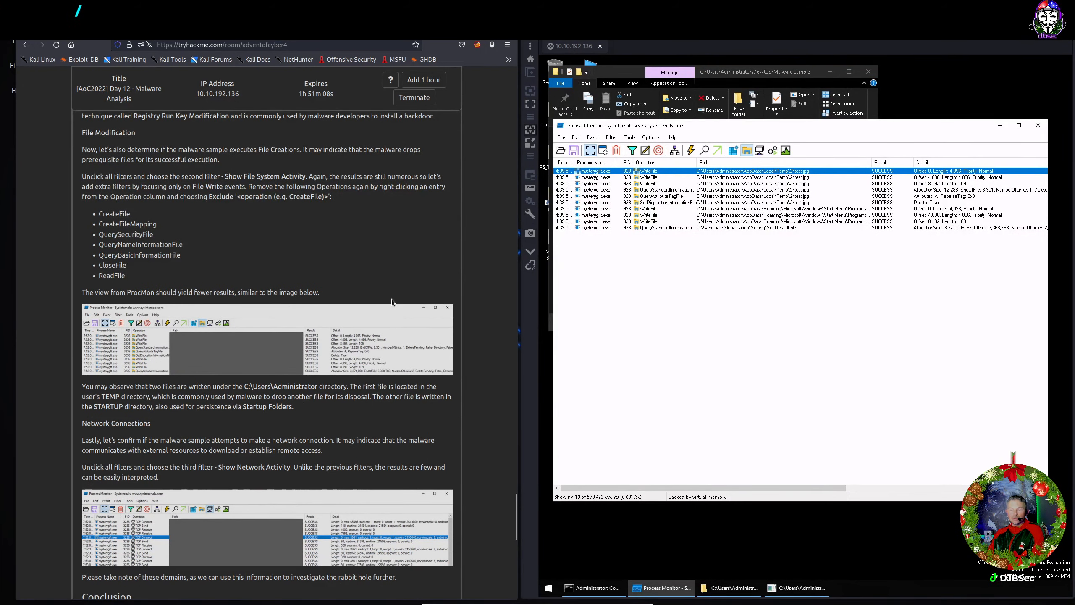
{"action": "scroll", "coordinate": [146, 375], "scroll_direction": "down", "scroll_amount": 1}
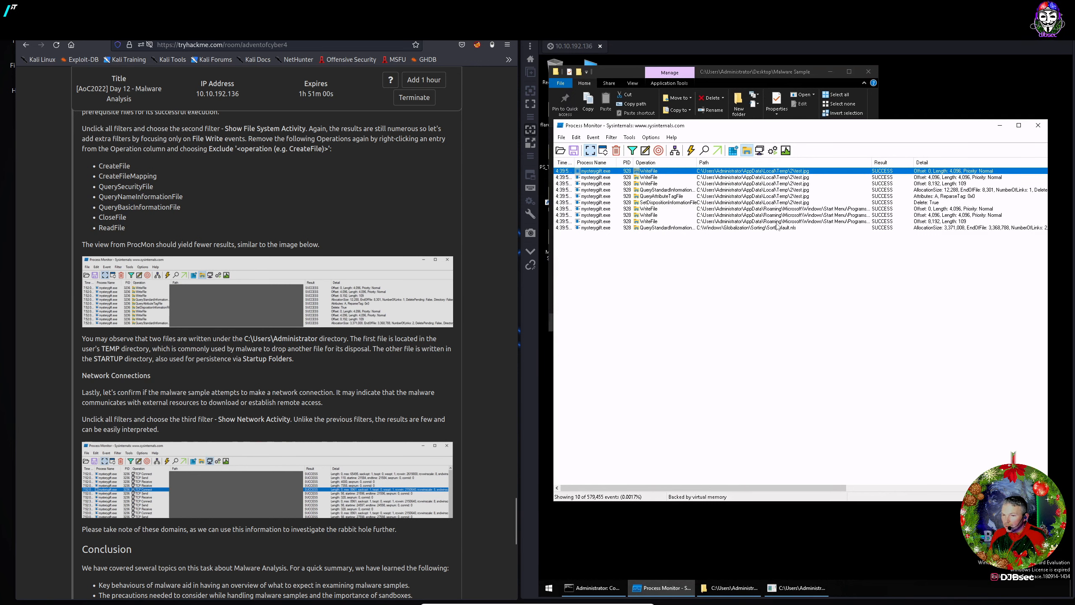
{"action": "left_click", "coordinate": [790, 178]}
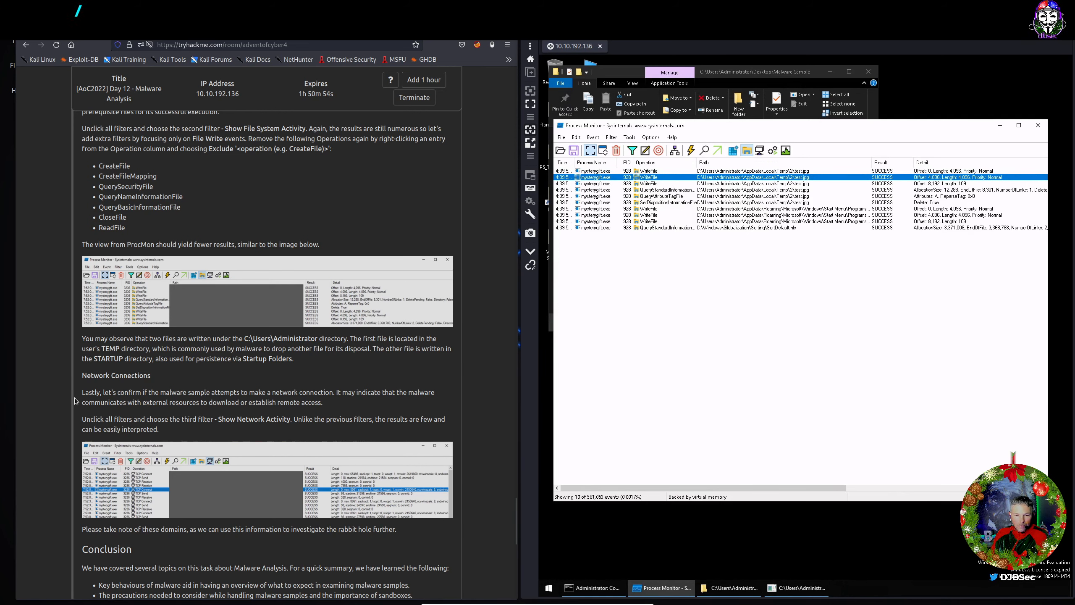
{"action": "scroll", "coordinate": [283, 504], "scroll_direction": "down", "scroll_amount": 15}
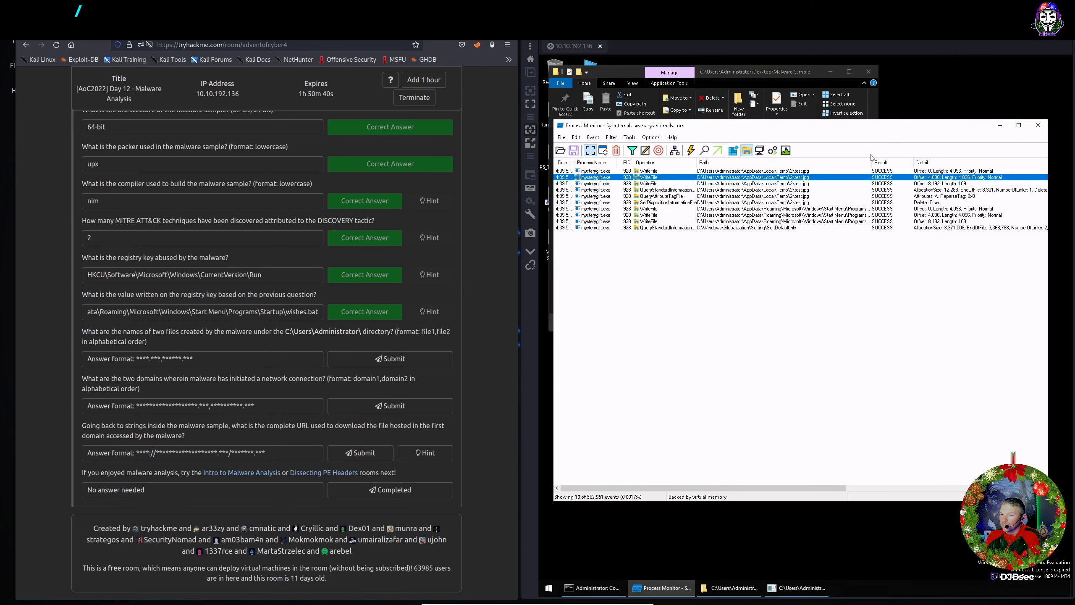
{"action": "left_click_drag", "start_coordinate": [871, 162], "coordinate": [914, 162]}
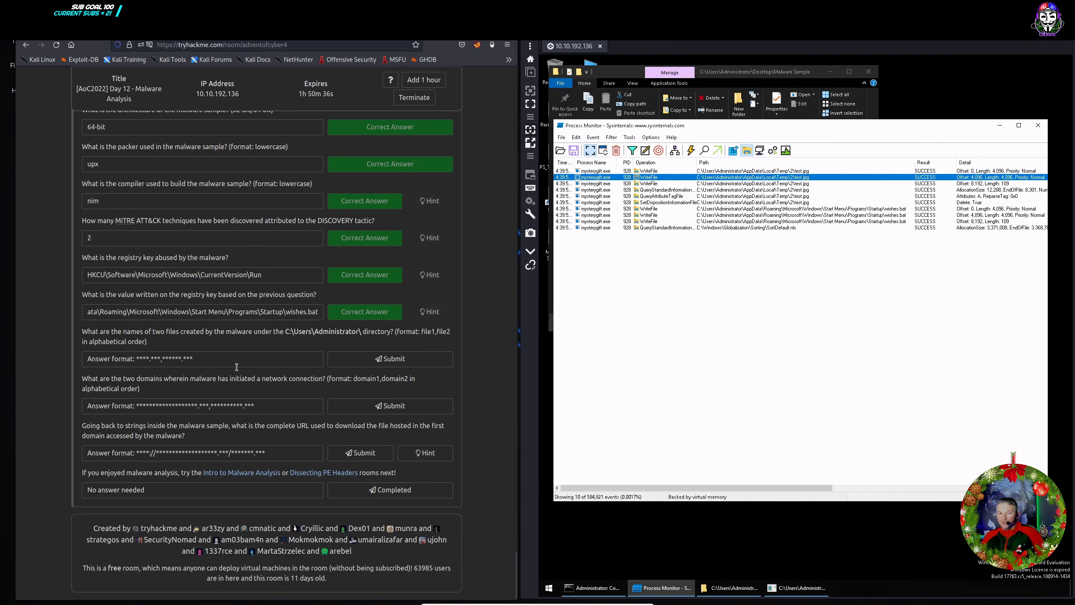
Answer test.jpg,wishes.bat as the two files created under C:\Users\Administrator\.
{"action": "left_click", "coordinate": [217, 357]}
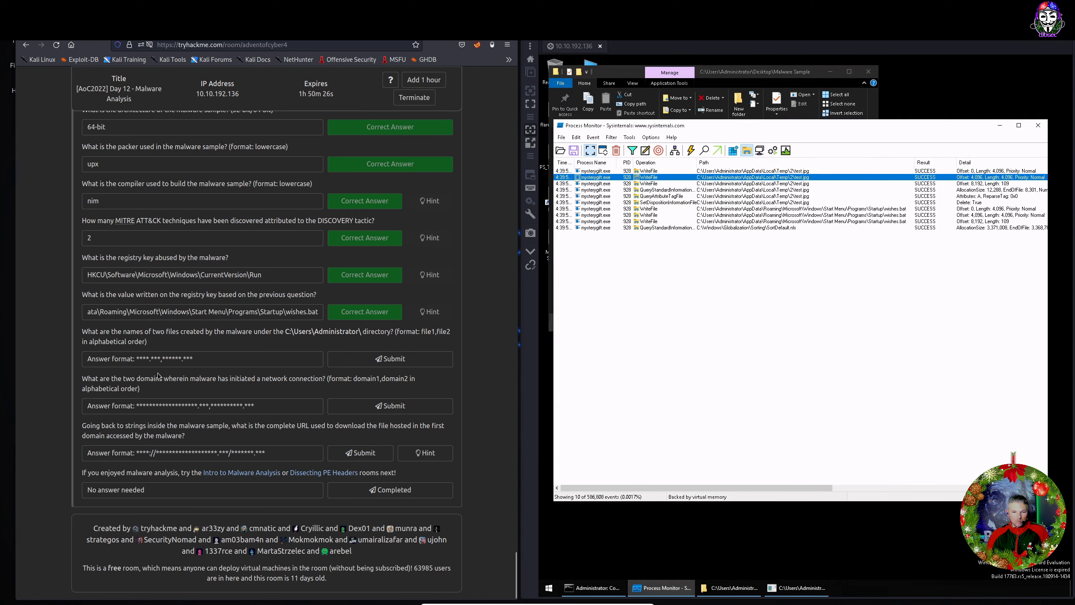
{"action": "type", "text": "test.jpg,"}
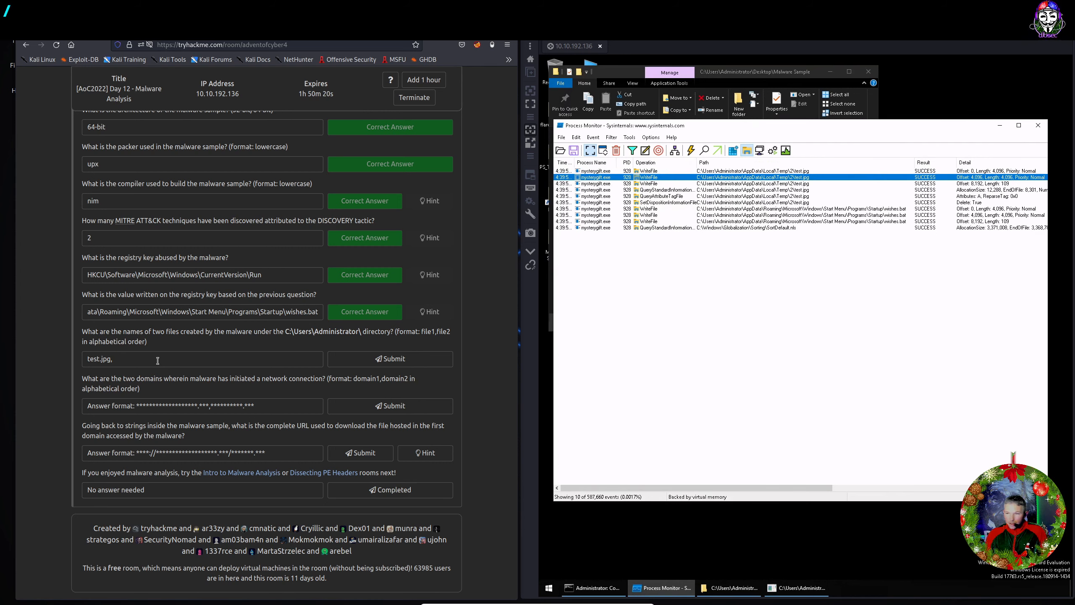
{"action": "type", "text": "wish."}
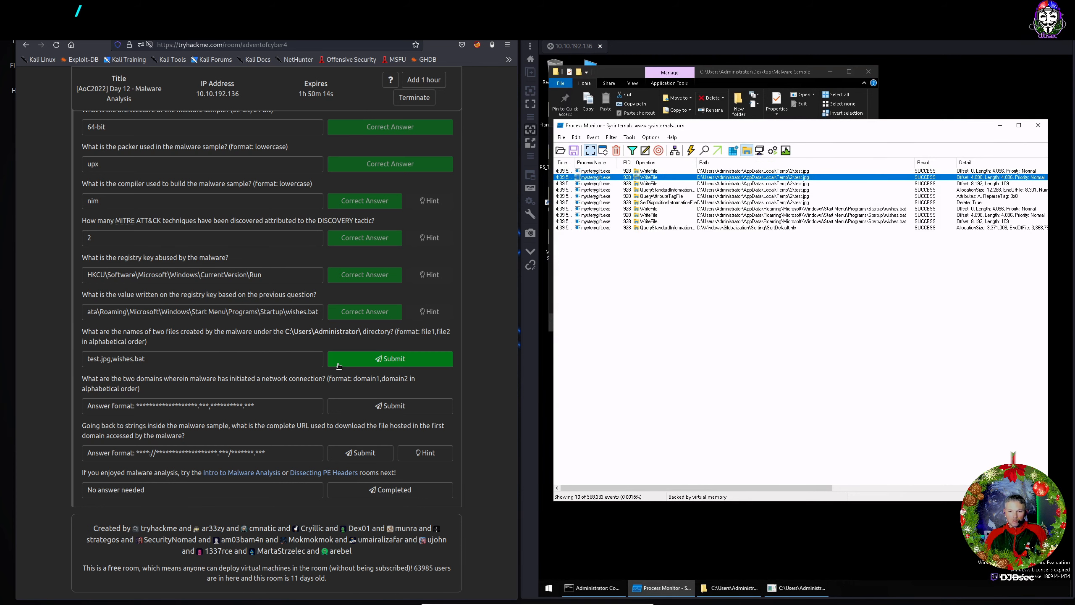
{"action": "left_click", "coordinate": [339, 365]}
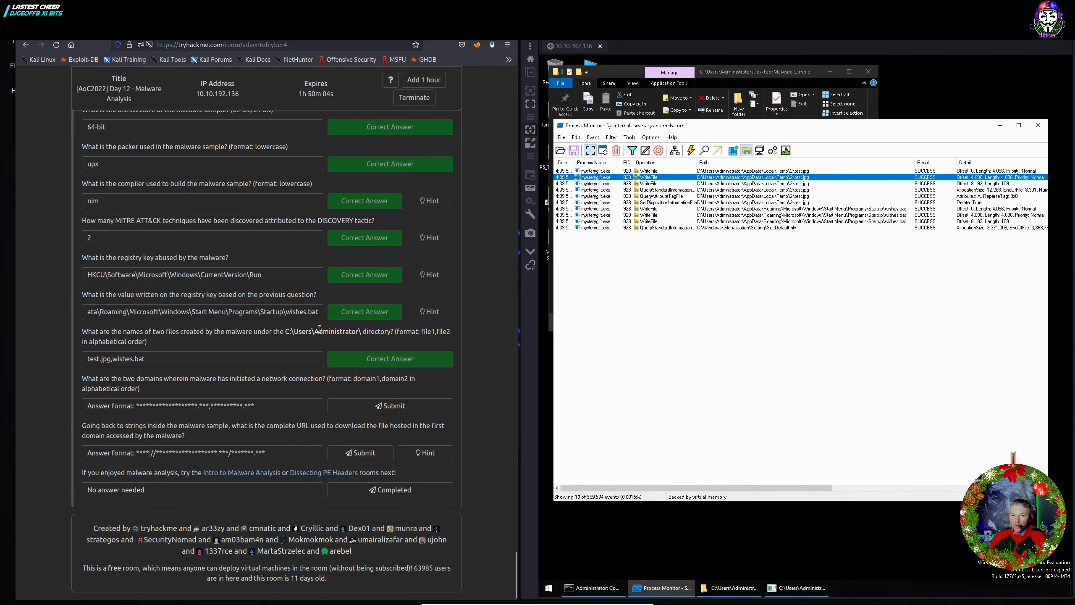
Switch Process Monitor to network activity and select the bestfestivalcompany.thm connection's path.
{"action": "left_click", "coordinate": [753, 152]}
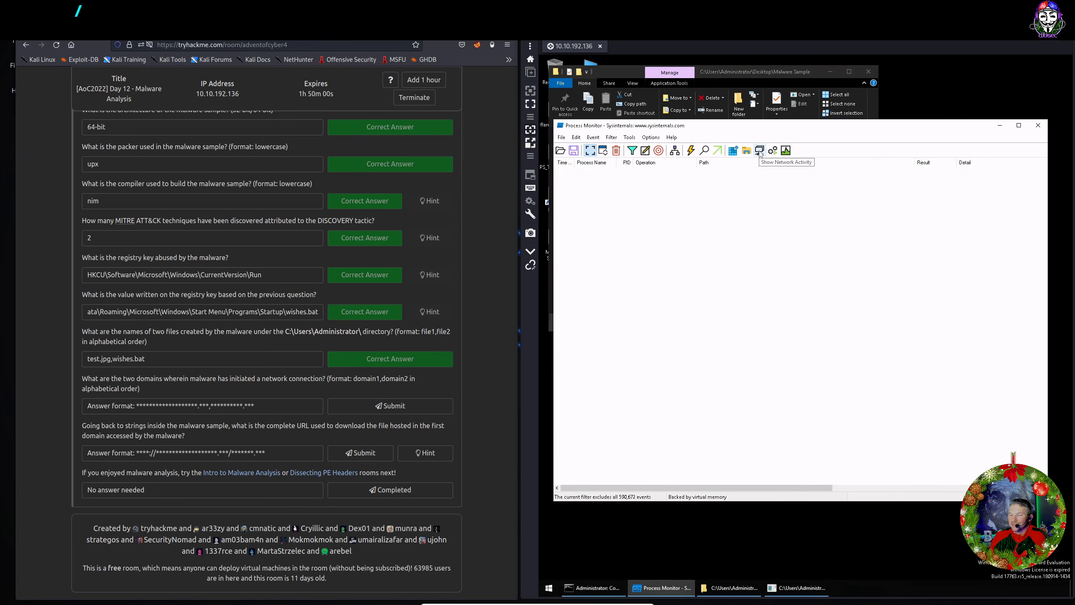
{"action": "left_click", "coordinate": [760, 151]}
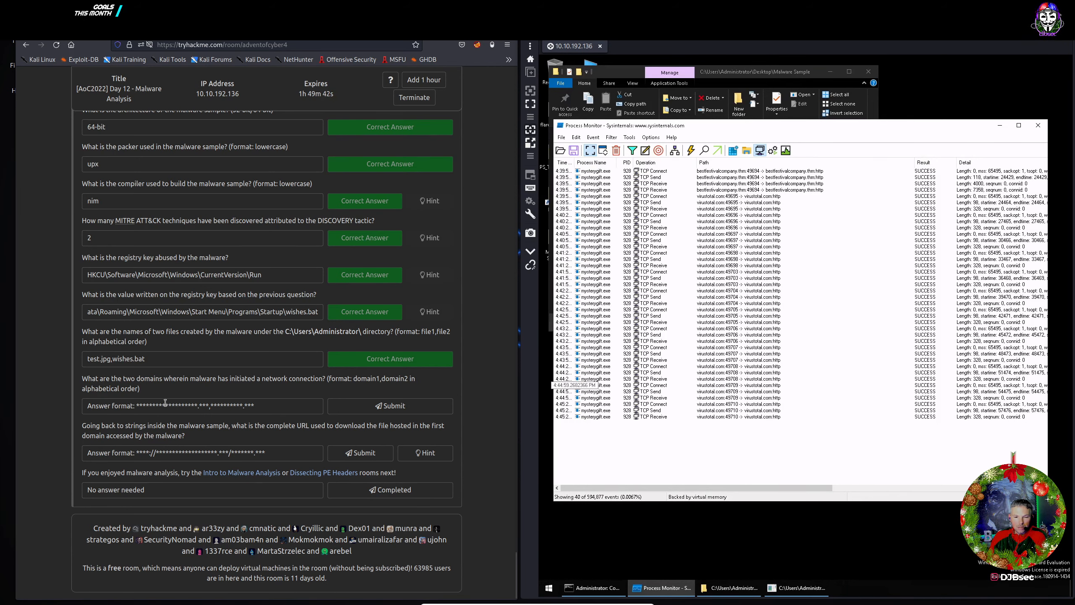
{"action": "left_click", "coordinate": [731, 171]}
{"action": "double_click", "coordinate": [731, 171]}
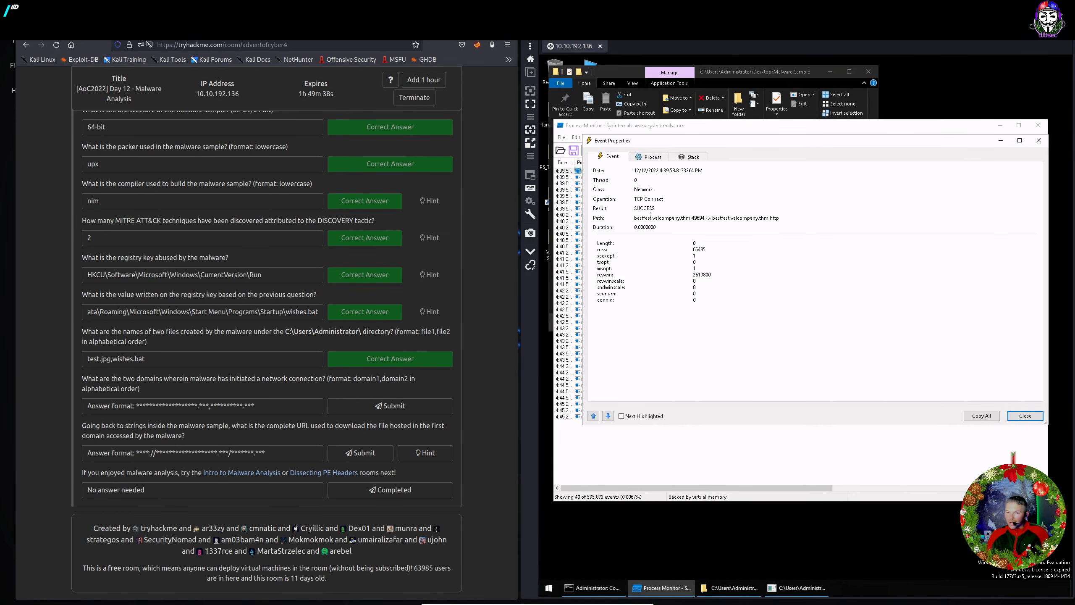
{"action": "left_click_drag", "start_coordinate": [634, 218], "coordinate": [690, 218]}
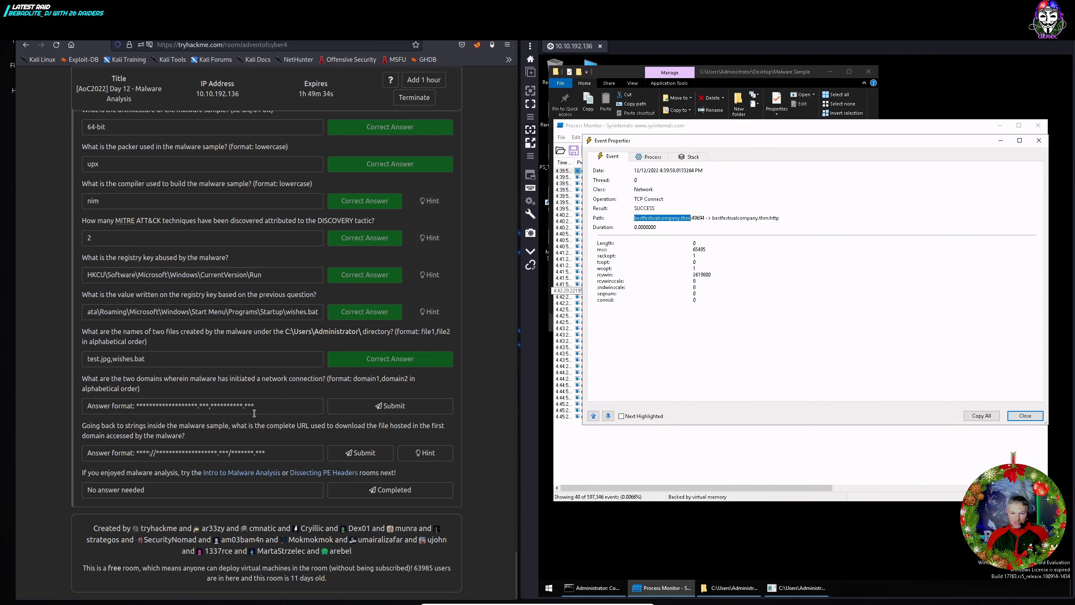
Submit bestfestivalcompany.thm,virustotal.com as the contacted domains and close the event details.
{"action": "left_click", "coordinate": [211, 406]}
{"action": "type", "text": "bestfestivalcompany.thm"}
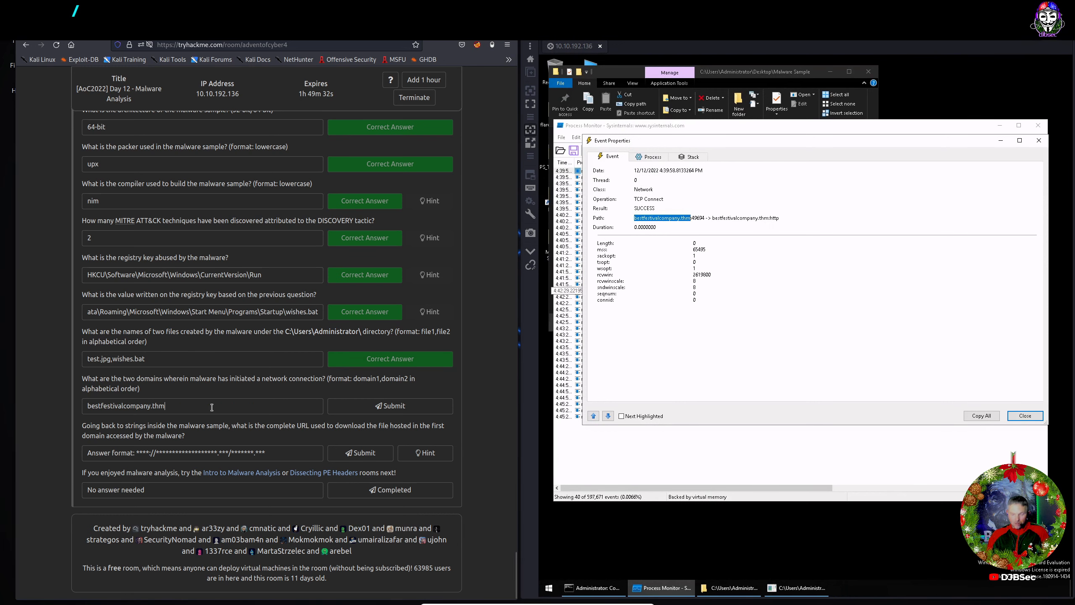
{"action": "type", "text": ",virustotal"}
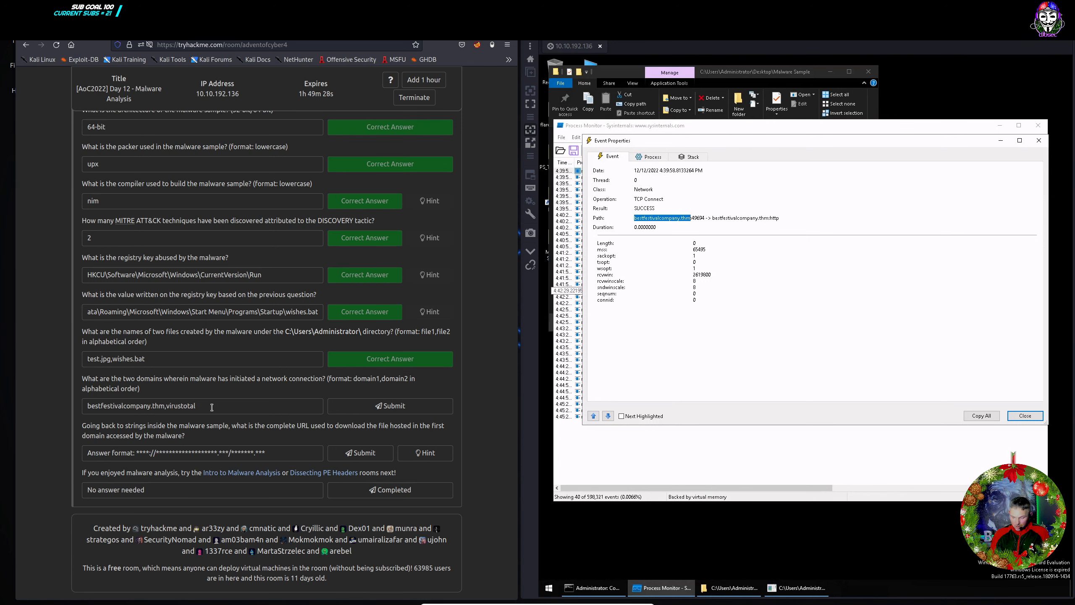
{"action": "type", "text": ".com"}
{"action": "left_click", "coordinate": [386, 406]}
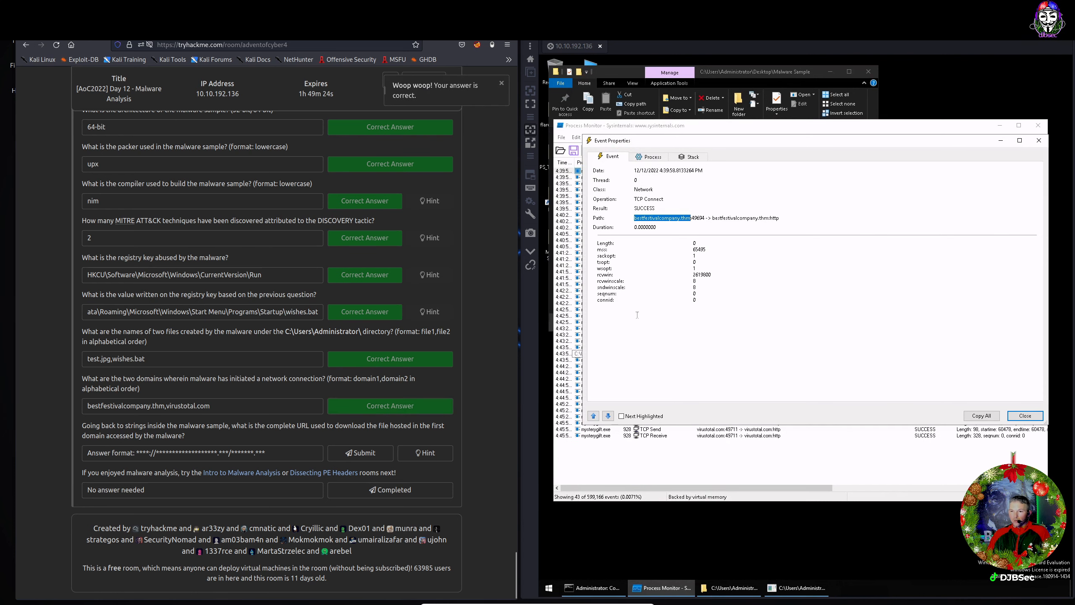
{"action": "left_click", "coordinate": [1024, 415]}
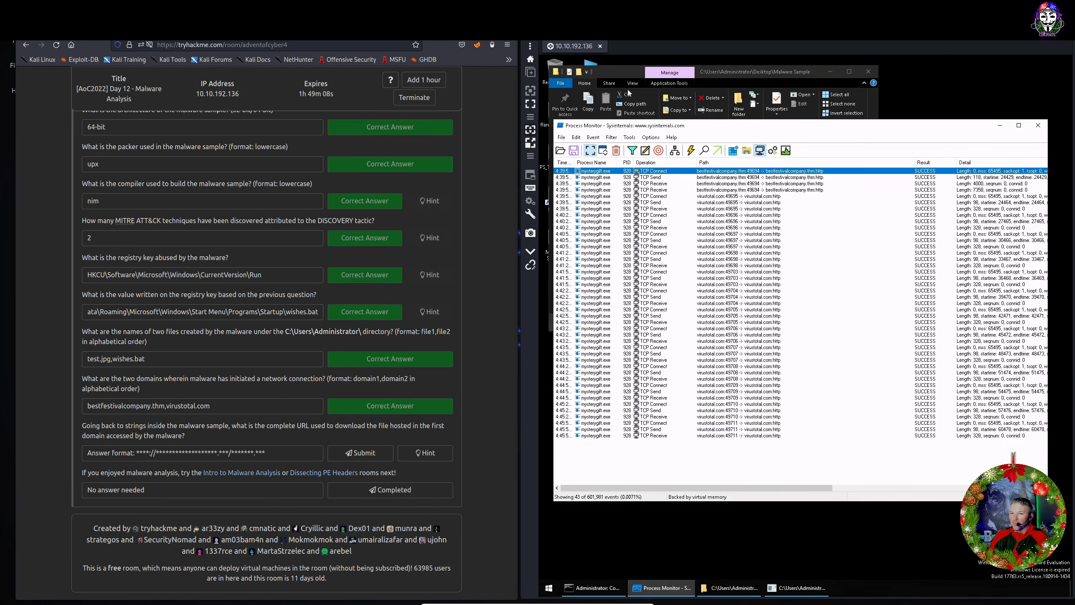
Open mysterygift.exe in Detect It Easy, filter its strings for 'http:/' and copy the favicon URL.
{"action": "left_click", "coordinate": [549, 587]}
{"action": "left_click", "coordinate": [756, 72]}
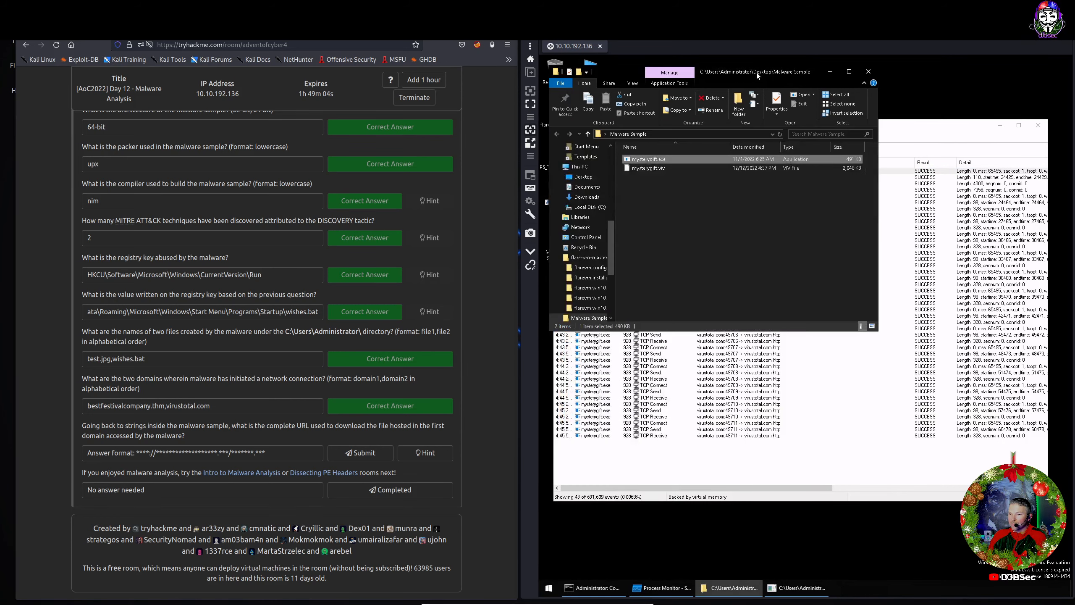
{"action": "right_click", "coordinate": [662, 163]}
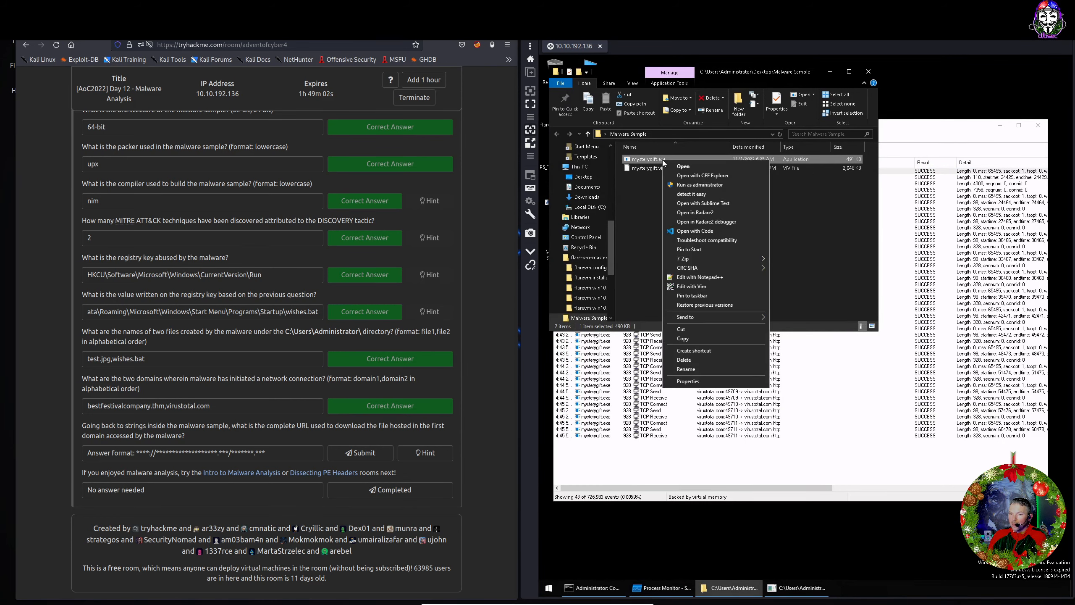
{"action": "left_click", "coordinate": [697, 193]}
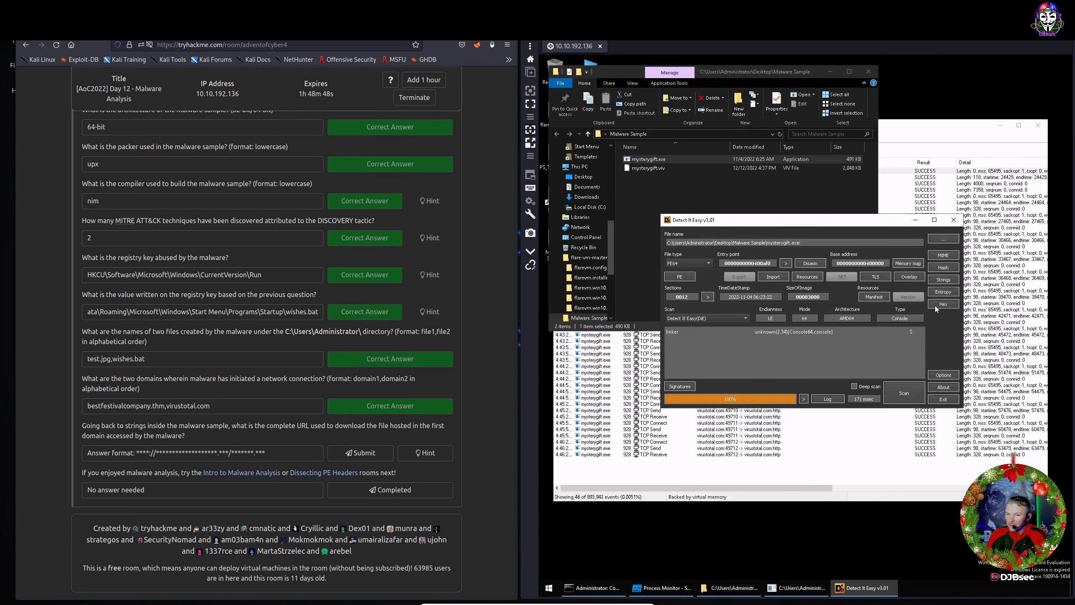
{"action": "left_click", "coordinate": [942, 280]}
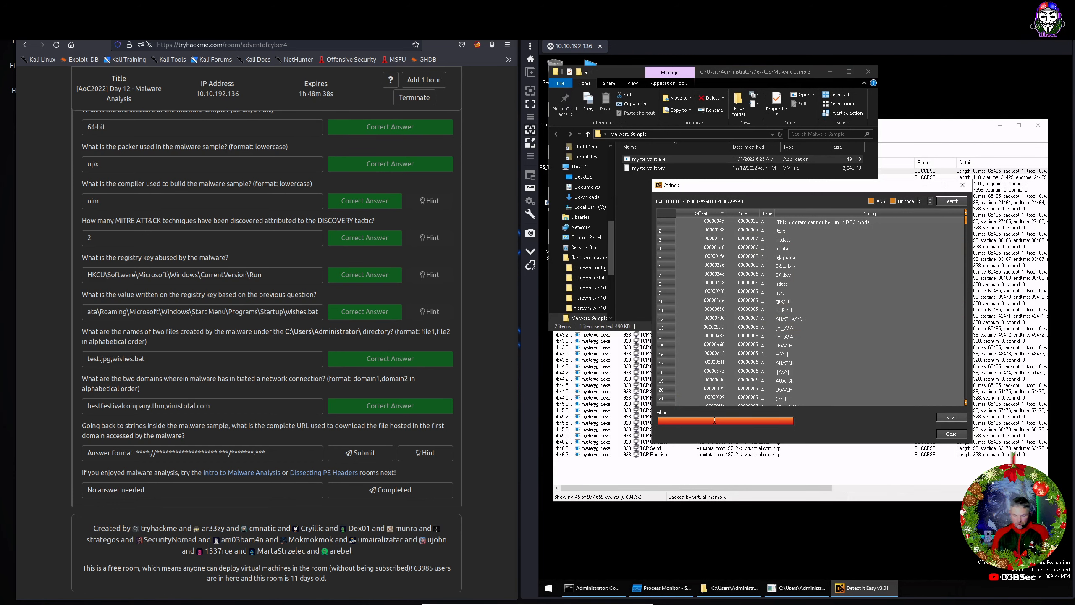
{"action": "type", "text": "http"}
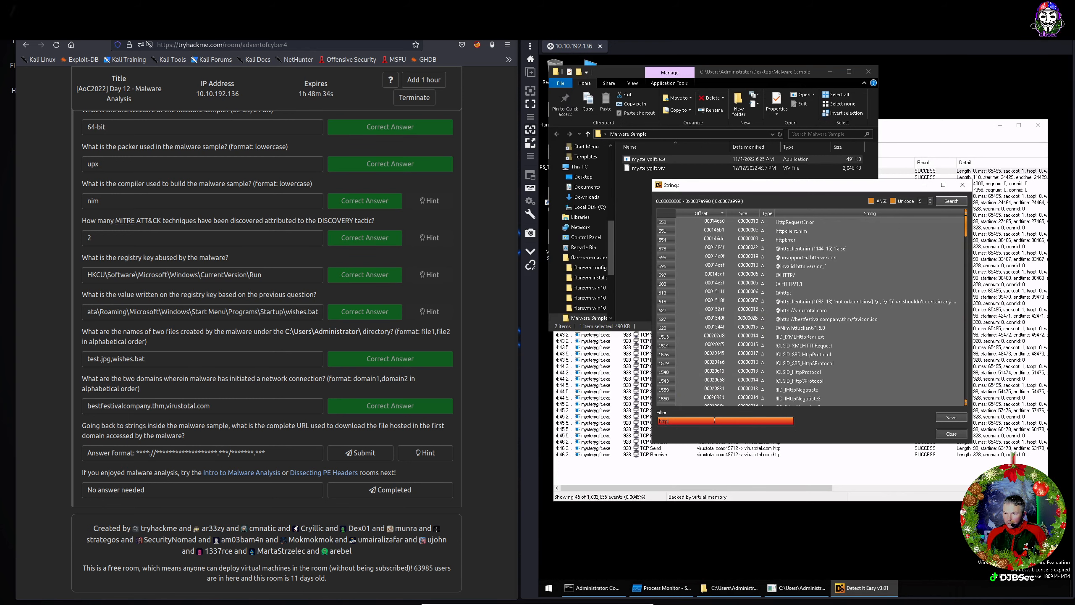
{"action": "type", "text": "://"}
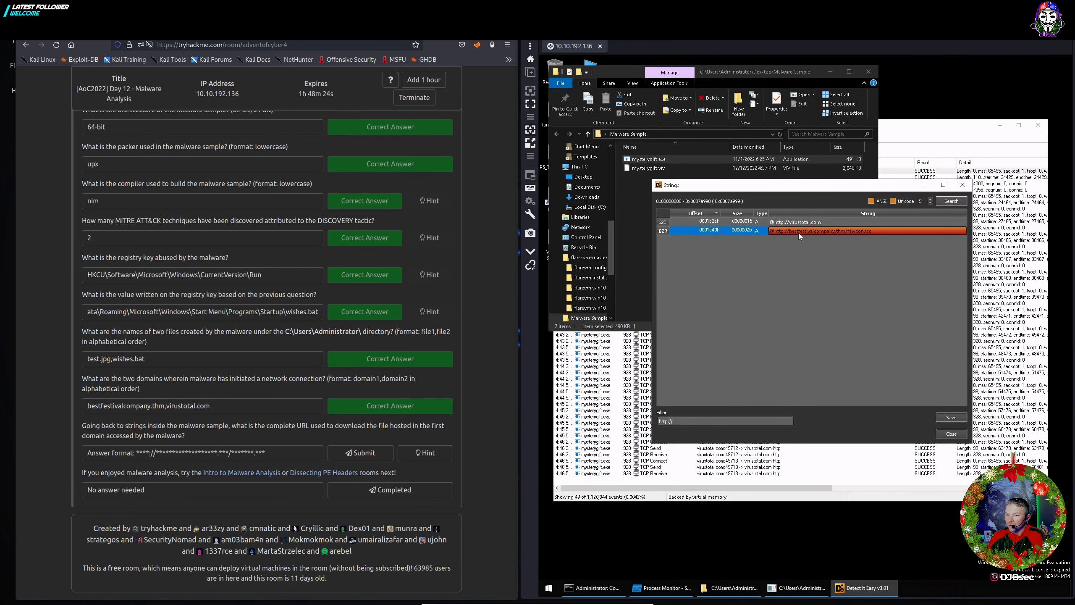
{"action": "right_click", "coordinate": [867, 230]}
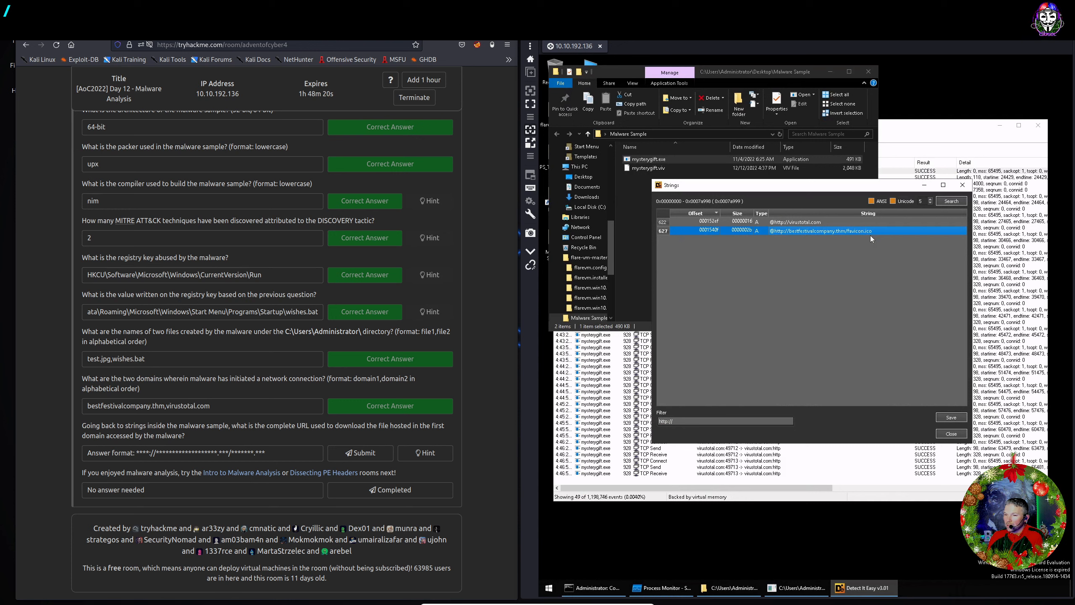
{"action": "left_click", "coordinate": [873, 236]}
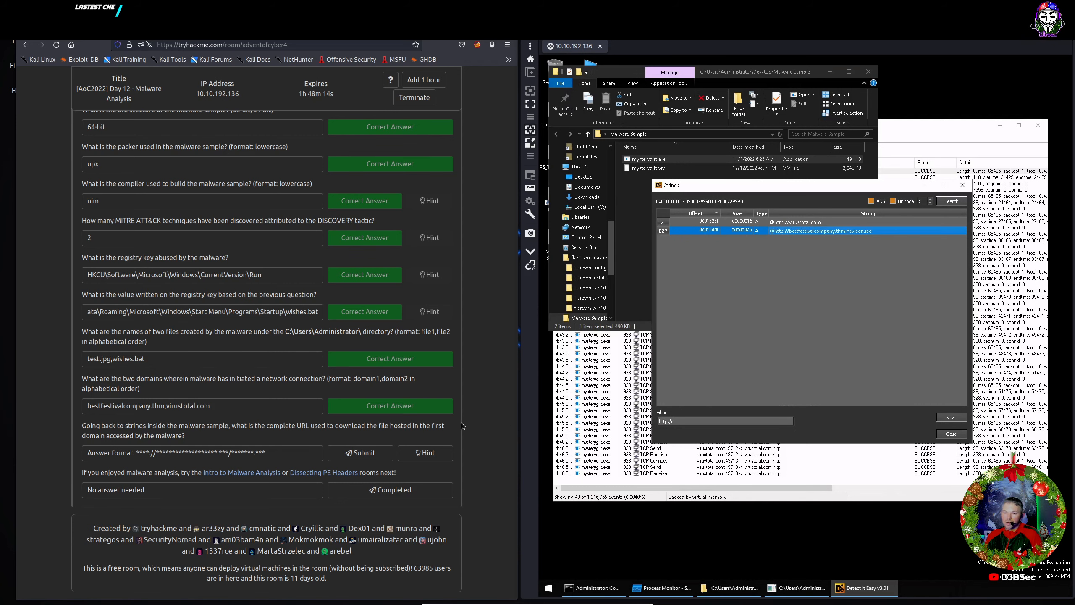
{"action": "left_click", "coordinate": [270, 457]}
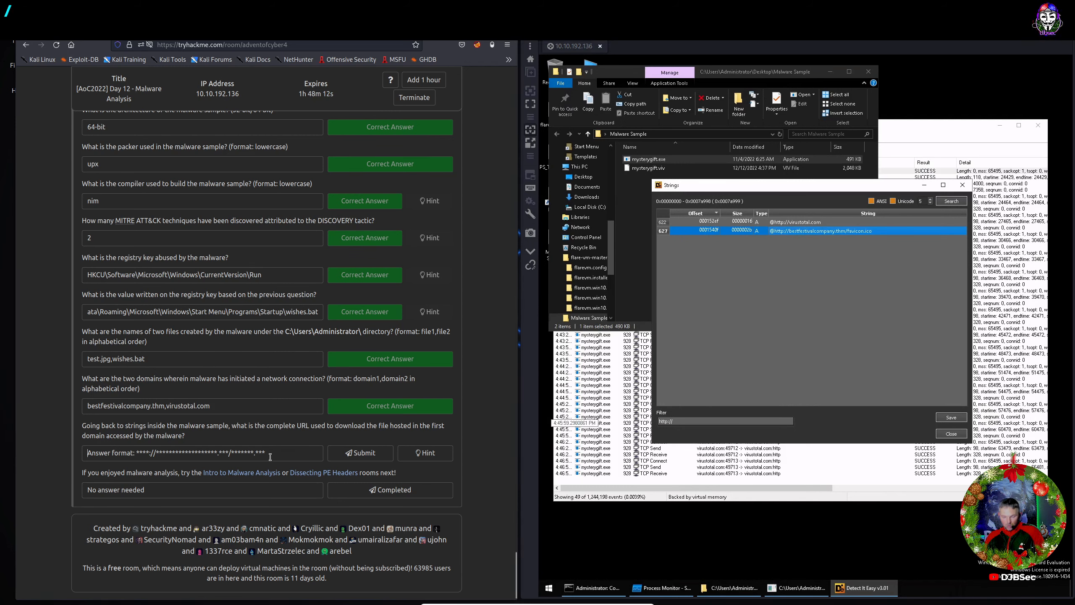
{"action": "key", "text": "ctrl+v"}
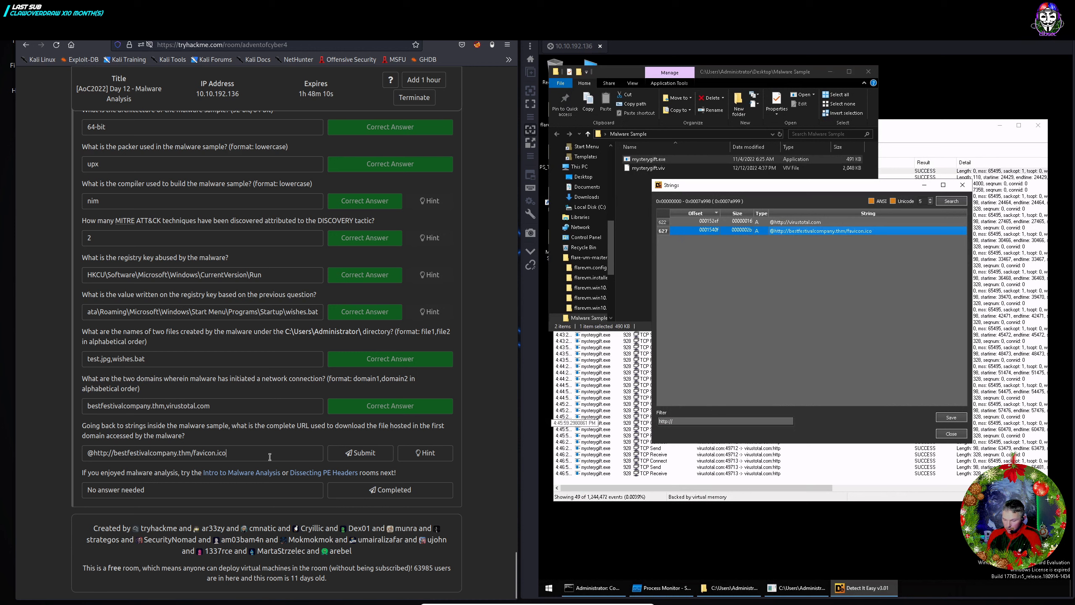
{"action": "key", "text": "Delete"}
{"action": "left_click", "coordinate": [342, 459]}
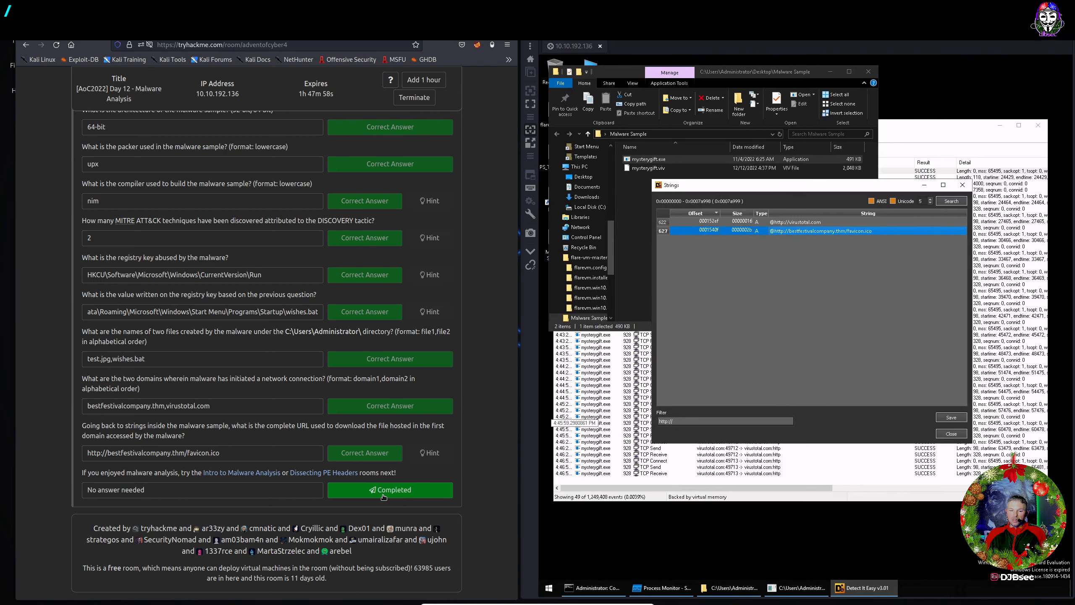
{"action": "left_click", "coordinate": [382, 494]}
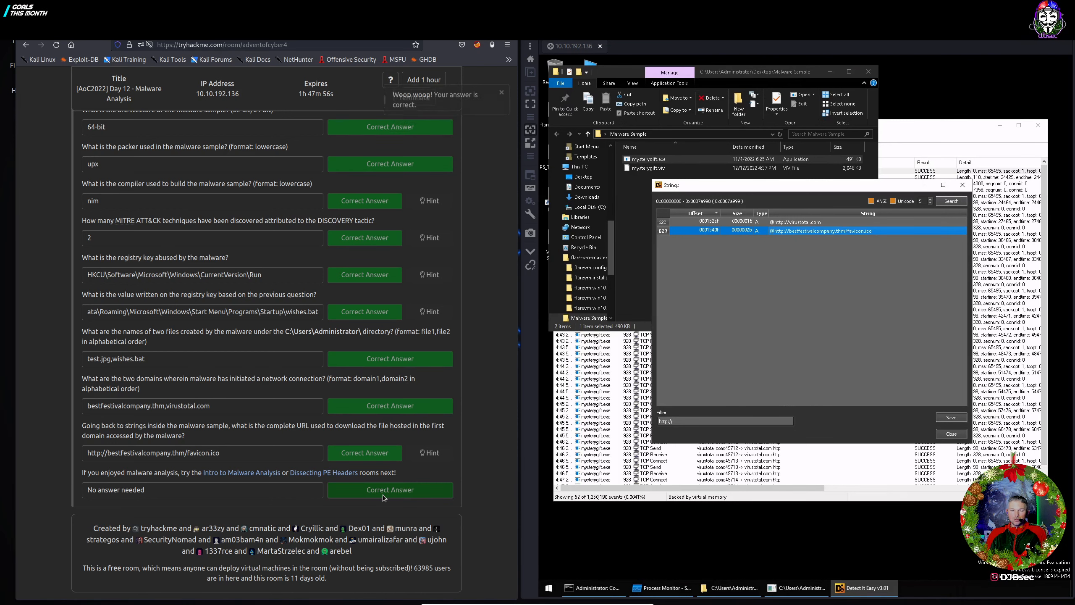
{"action": "scroll", "coordinate": [330, 362], "scroll_direction": "up", "scroll_amount": 5}
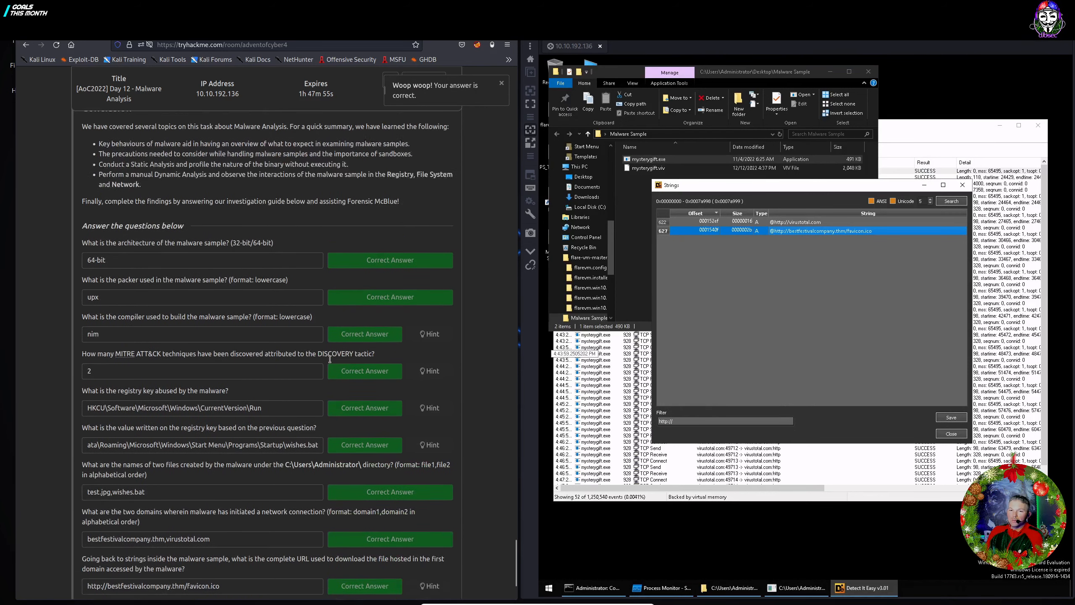
Close Detect It Easy's Strings window to return to the PE64 mysterygift.exe scan.
{"action": "scroll", "coordinate": [330, 362], "scroll_direction": "up", "scroll_amount": 2}
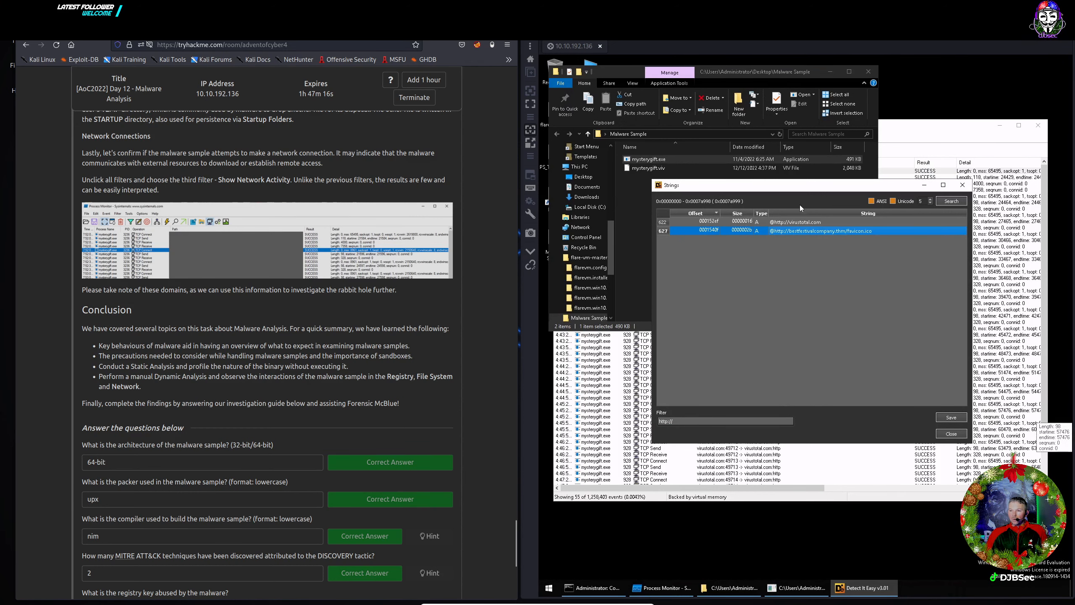
{"action": "left_click", "coordinate": [962, 186]}
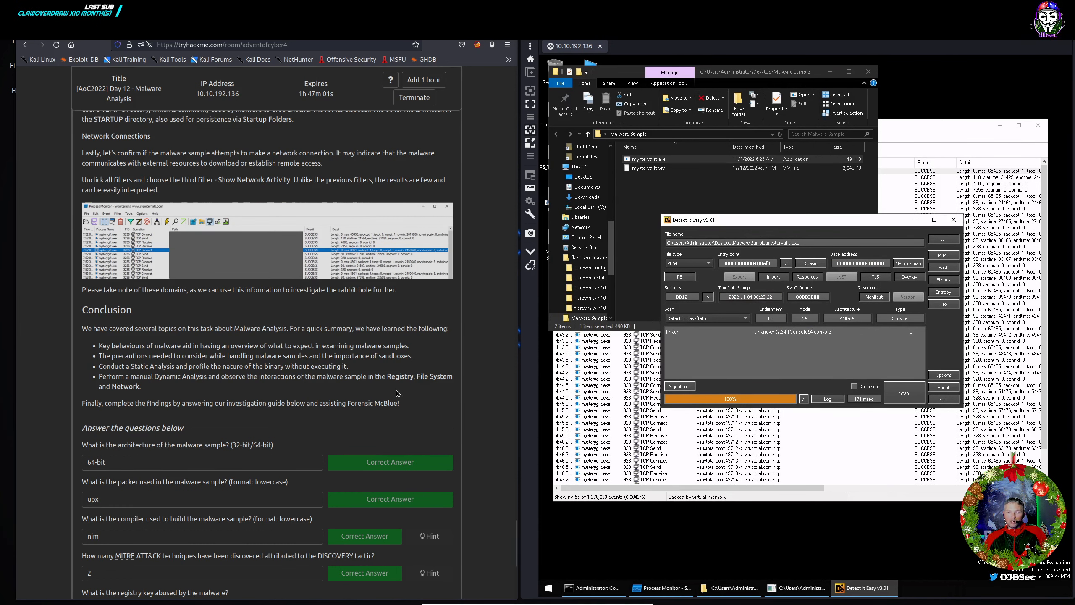
Bring Process Monitor forward and filter mysterygift.exe events to registry activity only, showing 16 events.
{"action": "left_click", "coordinate": [904, 128]}
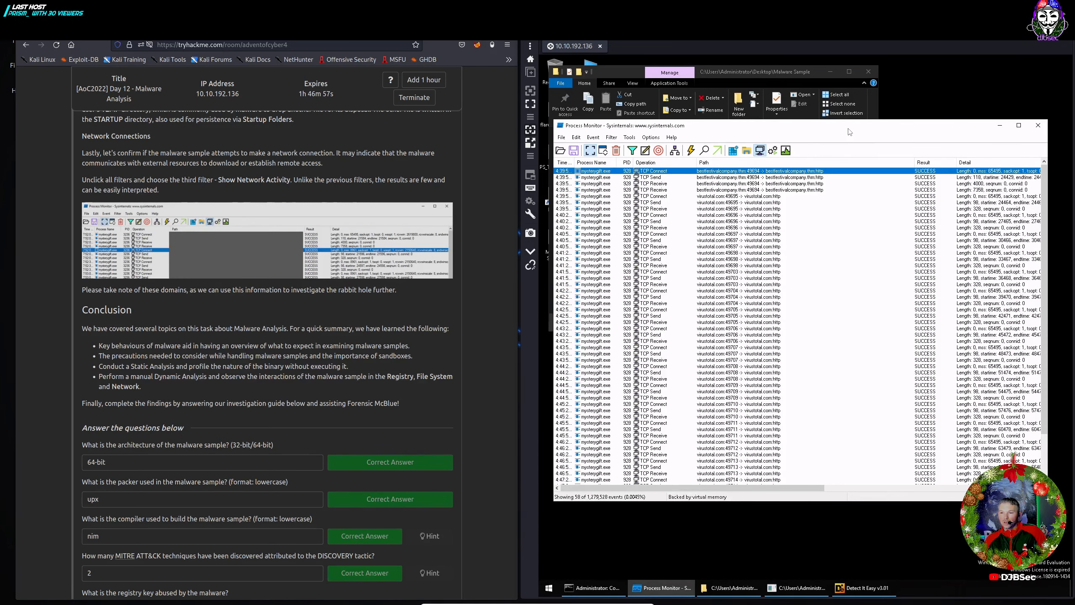
{"action": "left_click", "coordinate": [747, 150]}
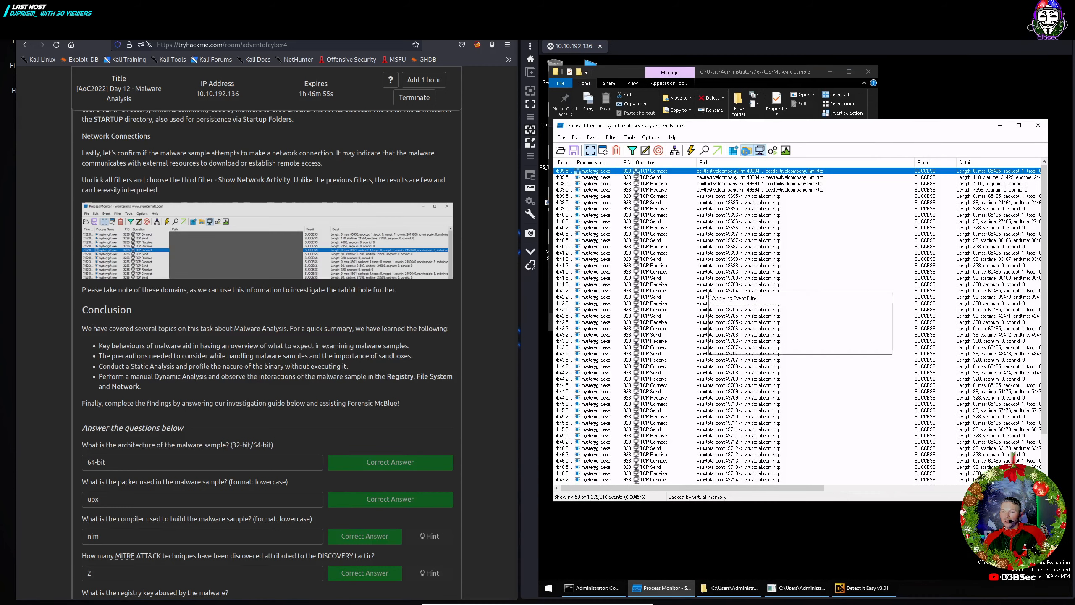
{"action": "left_click", "coordinate": [759, 150]}
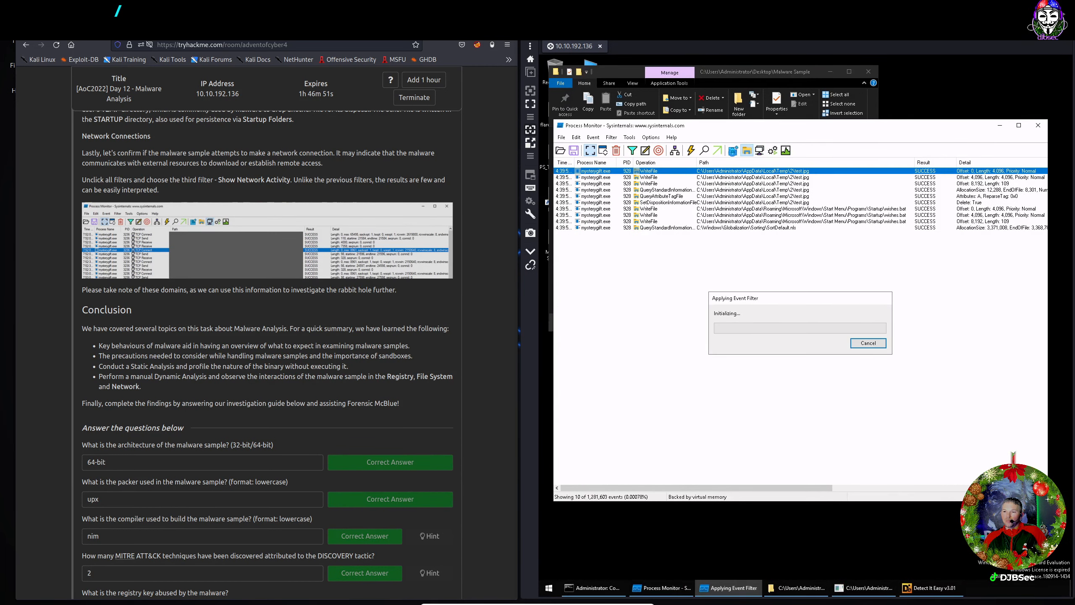
{"action": "left_click", "coordinate": [747, 150]}
{"action": "left_click", "coordinate": [733, 150]}
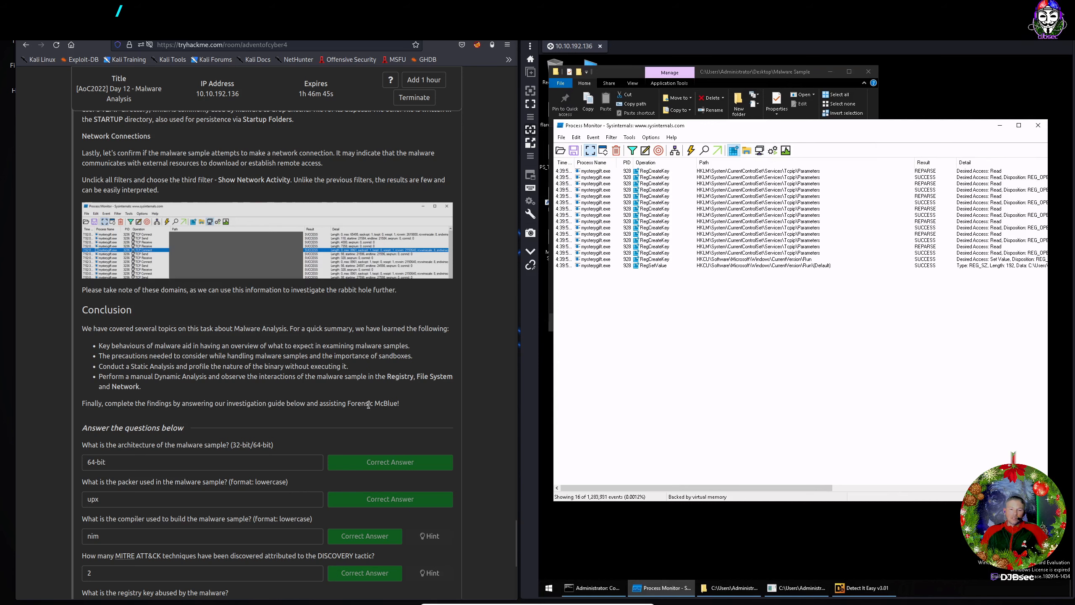
{"action": "scroll", "coordinate": [343, 428], "scroll_direction": "down", "scroll_amount": 6}
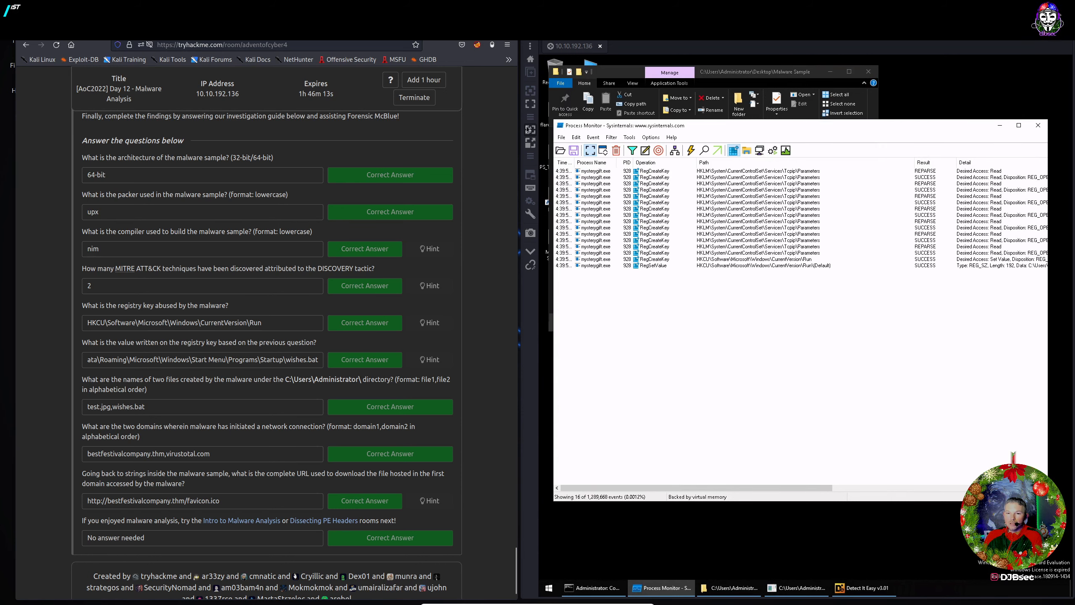
Terminate the FLARE VM machine and collapse the Task 17 Day 12 Malware Analysis header.
{"action": "left_click", "coordinate": [422, 103]}
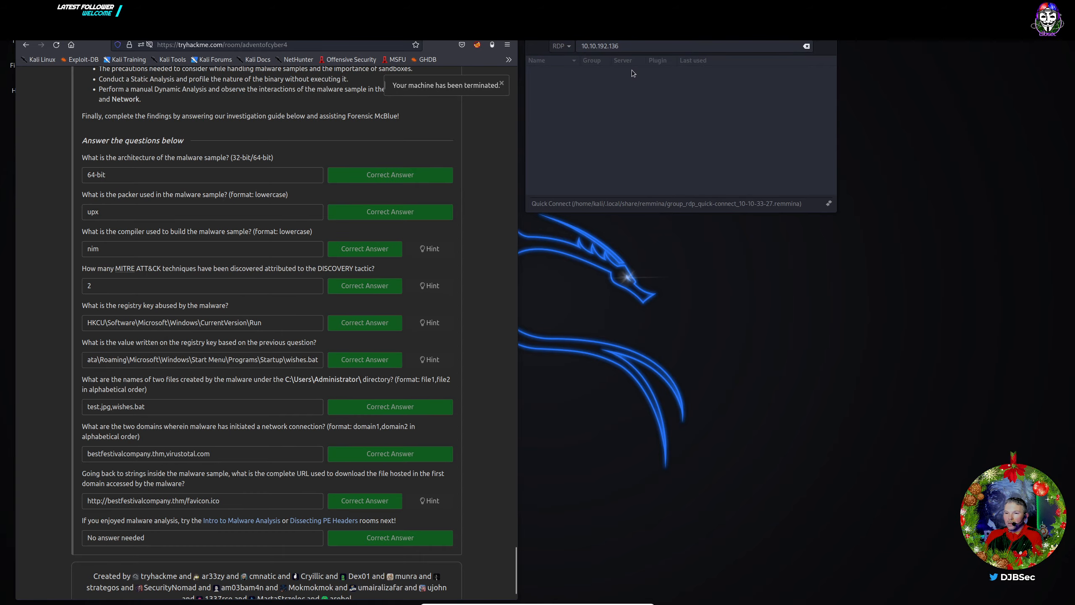
{"action": "scroll", "coordinate": [320, 389], "scroll_direction": "down", "scroll_amount": 2}
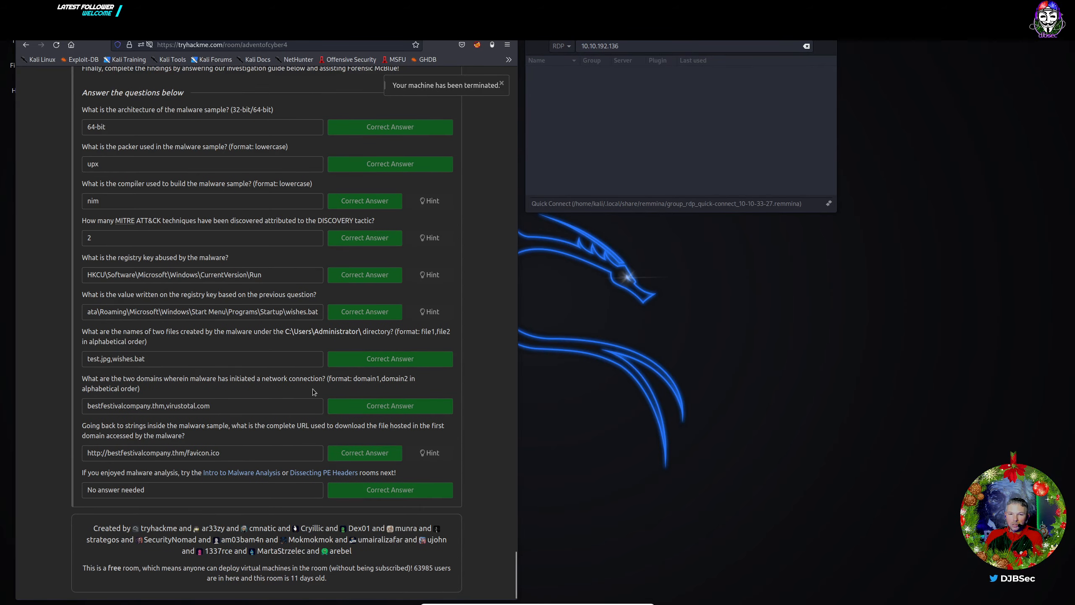
{"action": "scroll", "coordinate": [312, 388], "scroll_direction": "up", "scroll_amount": 10}
{"action": "scroll", "coordinate": [295, 335], "scroll_direction": "up", "scroll_amount": 15}
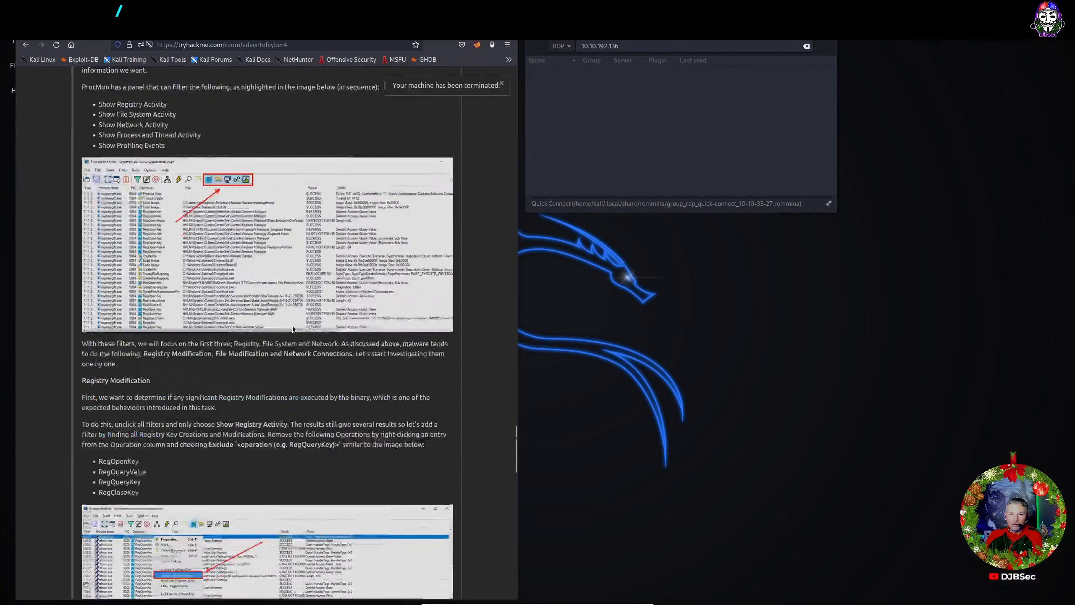
{"action": "scroll", "coordinate": [282, 302], "scroll_direction": "up", "scroll_amount": 20}
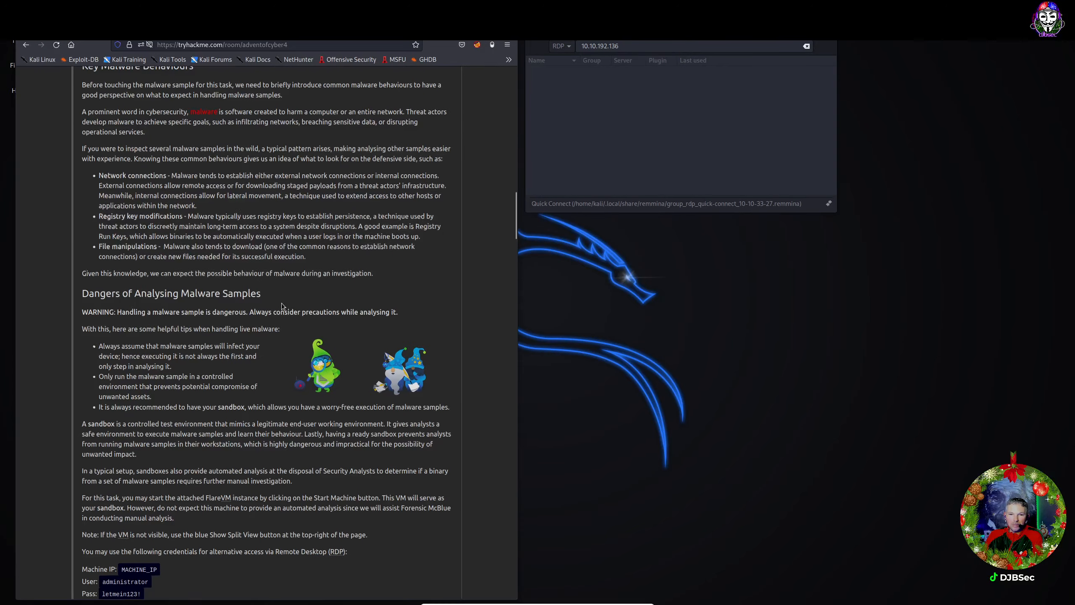
{"action": "scroll", "coordinate": [282, 302], "scroll_direction": "up", "scroll_amount": 5}
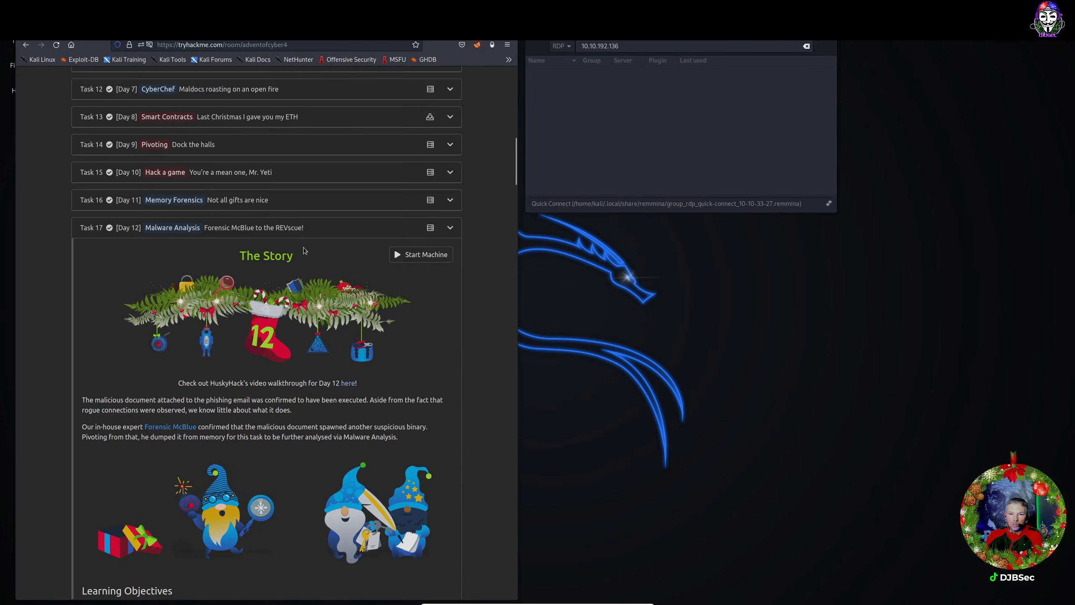
{"action": "left_click", "coordinate": [317, 232]}
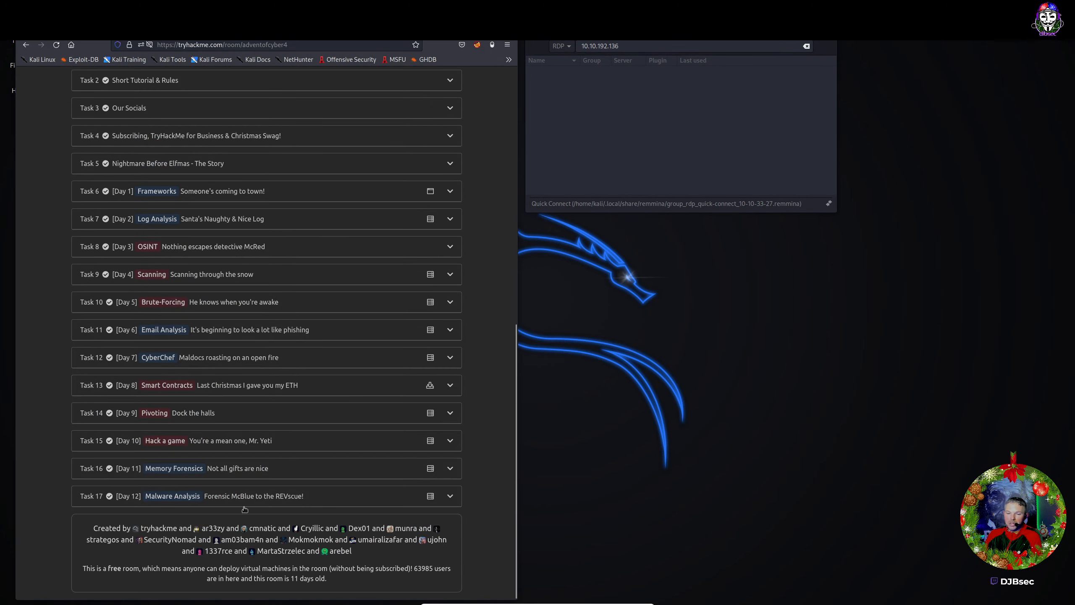